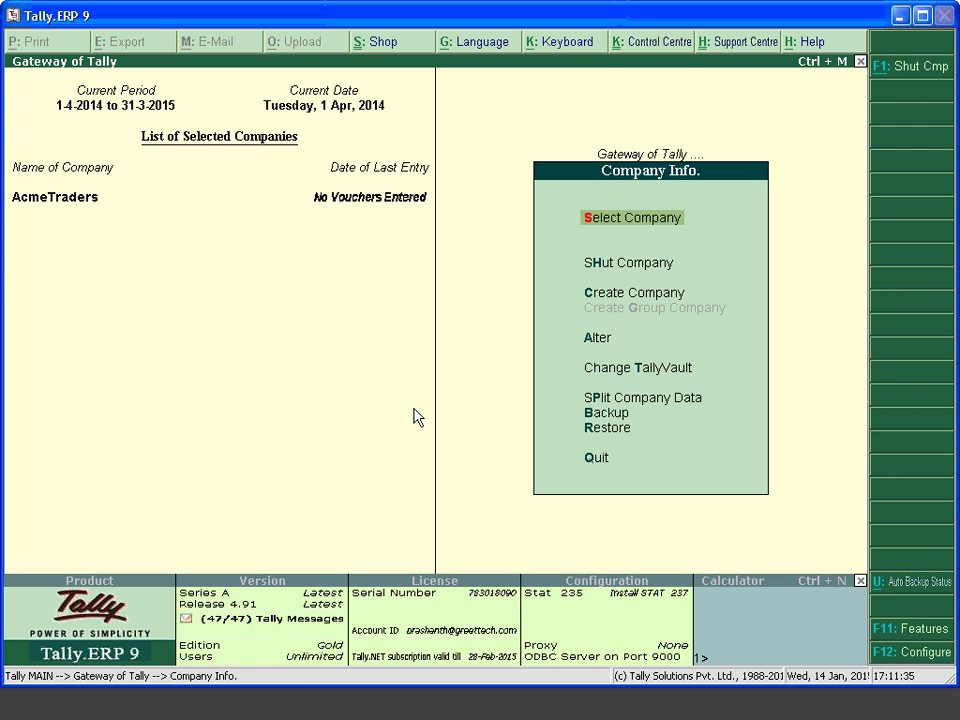
- Open the AcmeTraders company for alteration
key("Down")
key("Down")
key("Down")
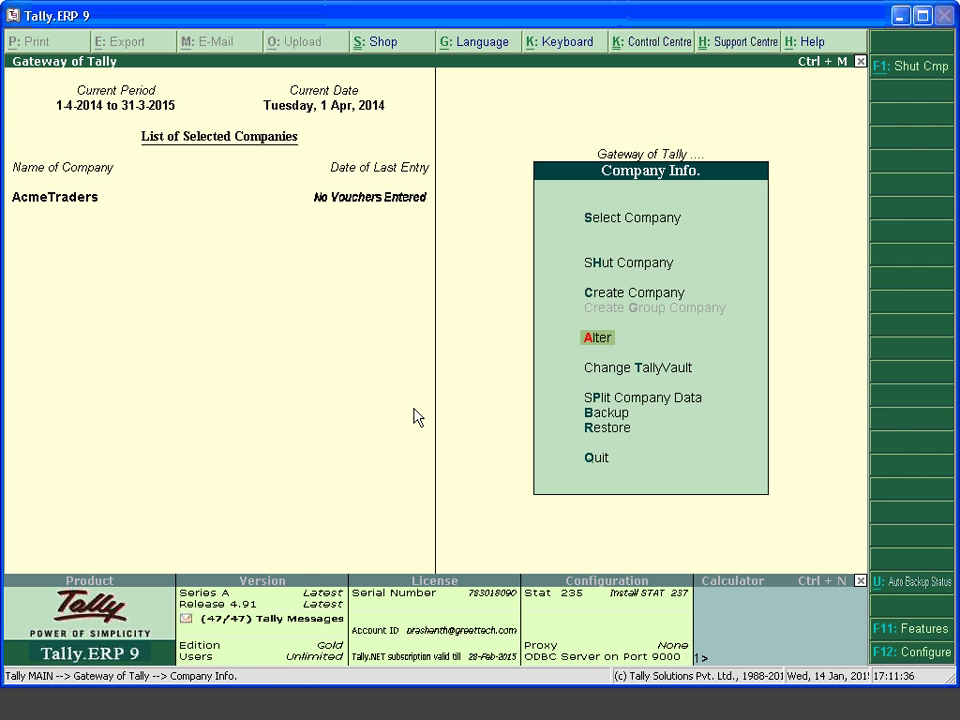
key("Return")
key("Return")
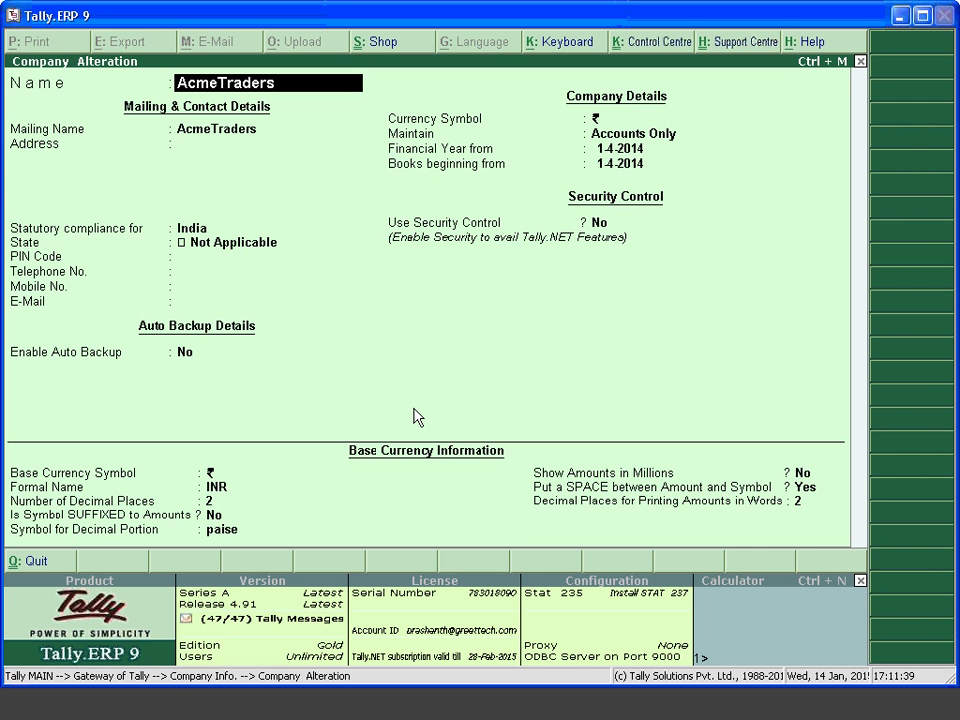
- Set the company to maintain Accounts with Inventory, leave the other details as they are, and save the alteration
key("Return")
key("Return")
key("Return")
key("Return")
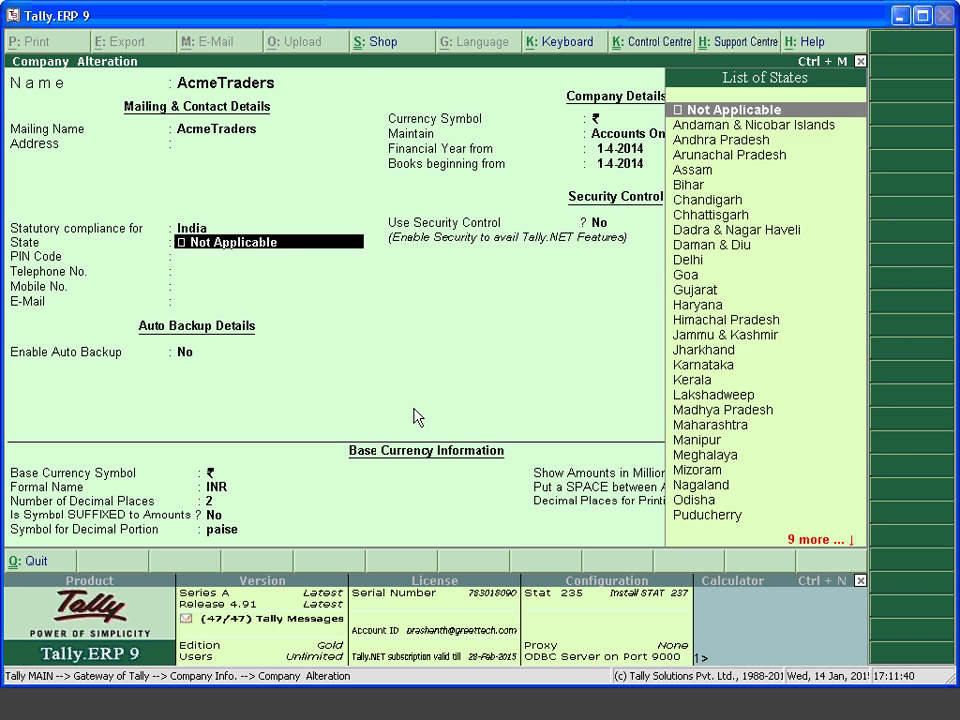
key("Return")
key("Return")
key("Return")
key("Return")
key("Return")
key("Return")
key("Return")
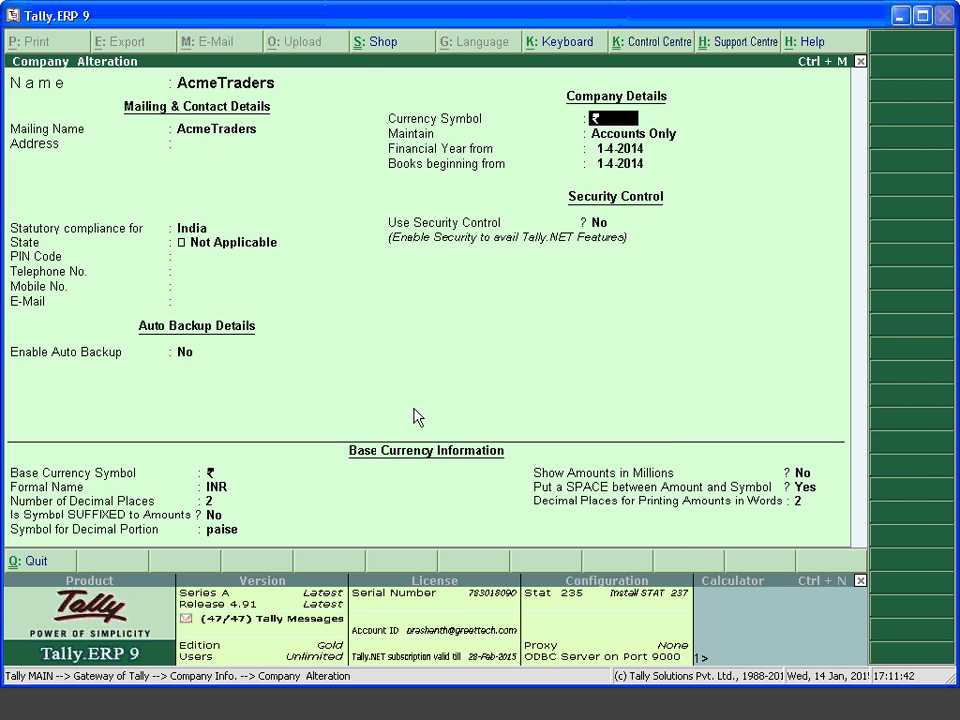
key("Down")
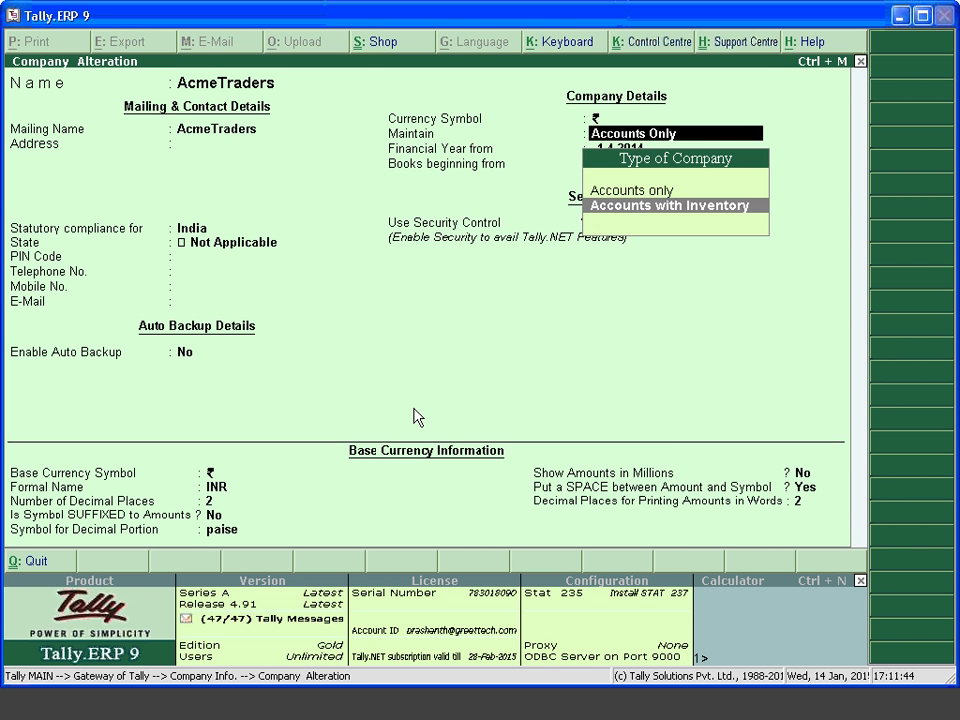
key("Return")
key("Return")
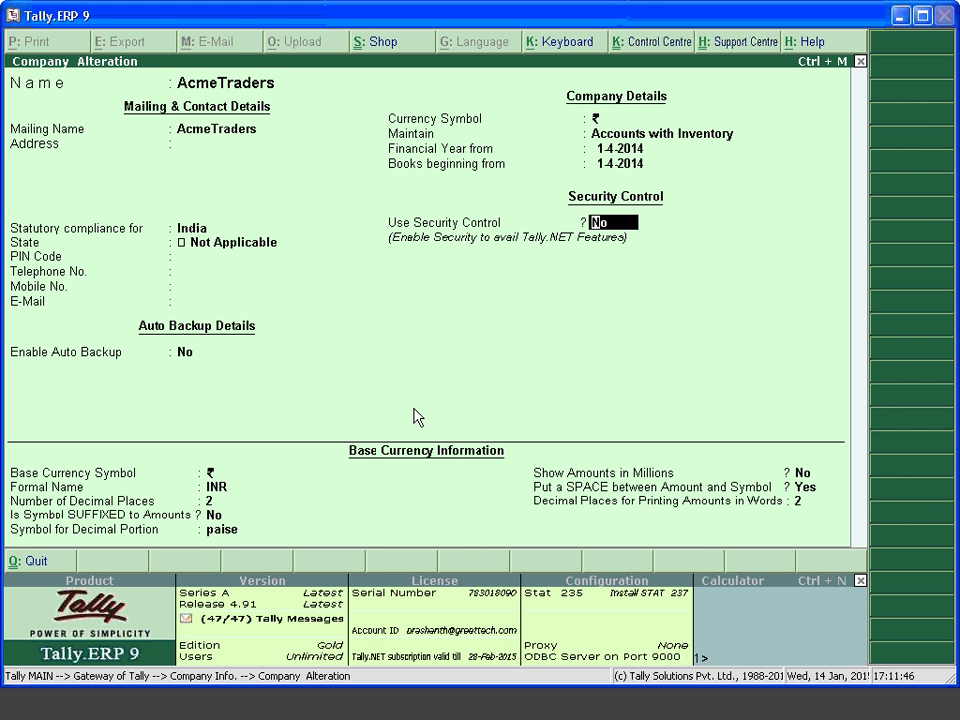
key("Return")
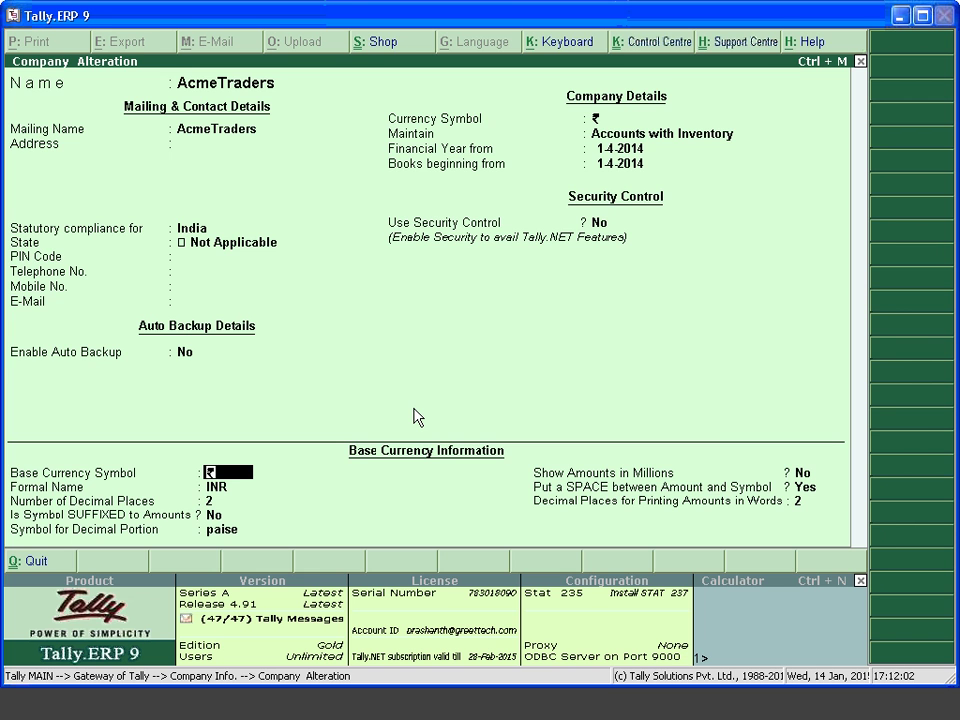
key("ctrl+a")
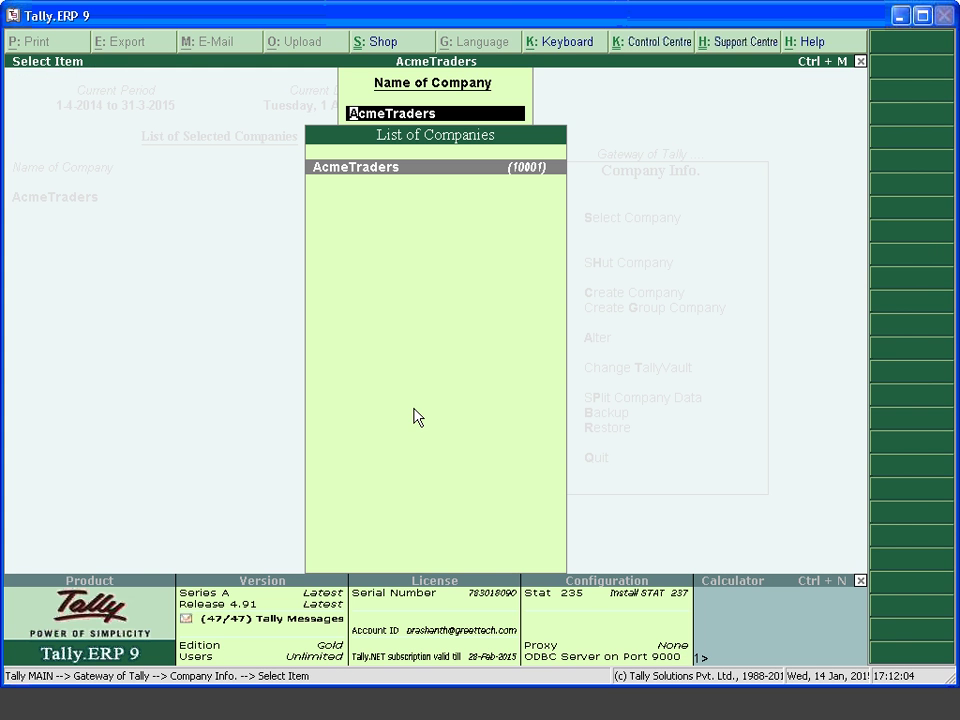
key("Return")
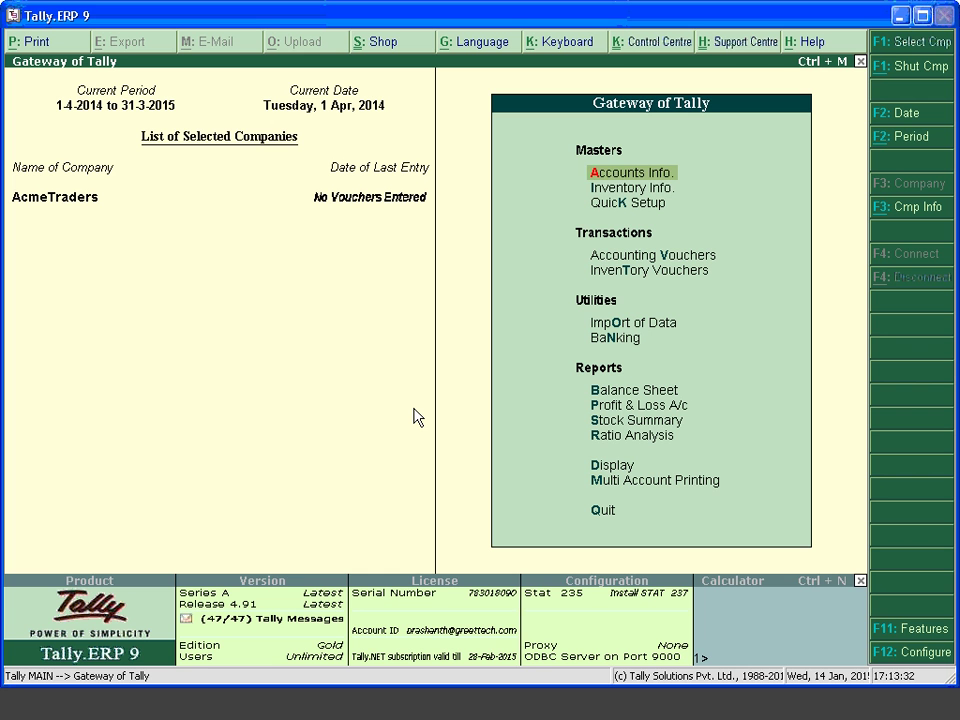
- Start creating a new unit of measure in the inventory masters
key("Down")
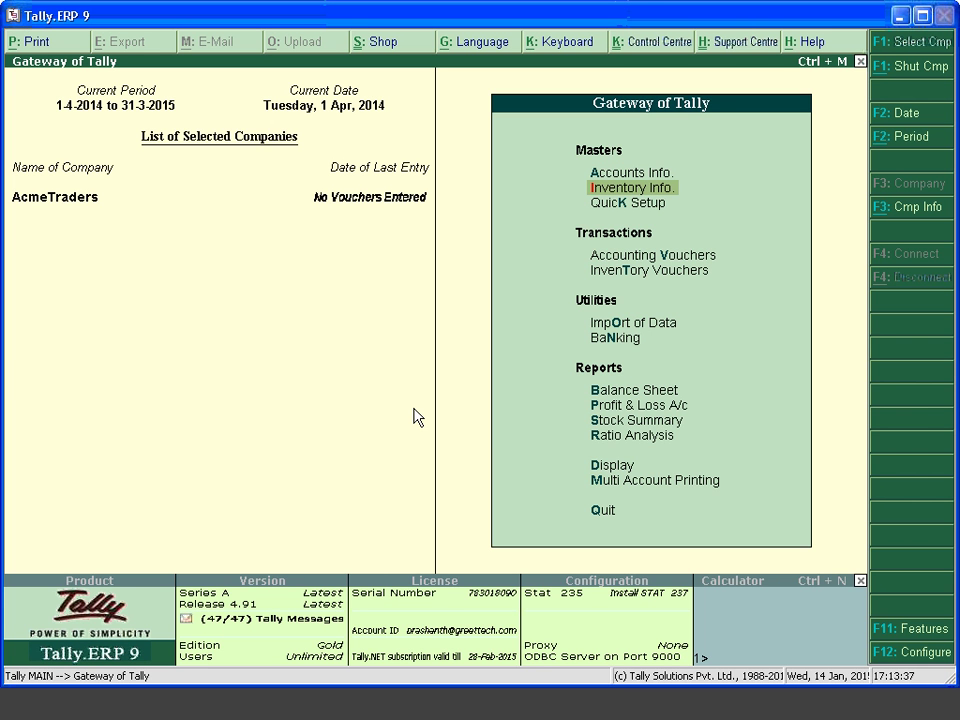
key("Return")
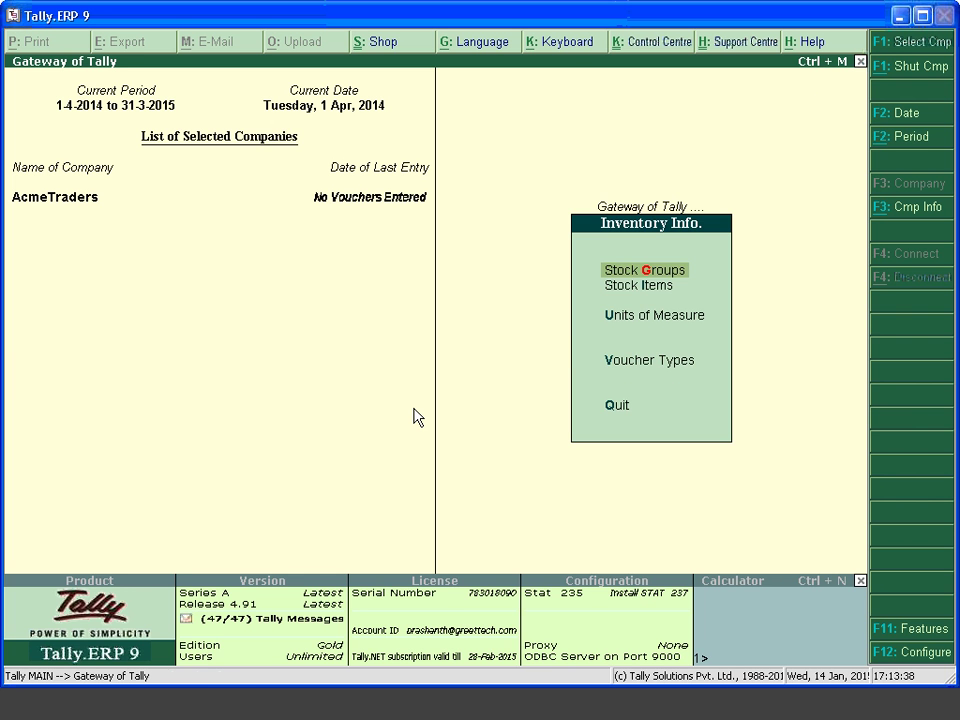
key("Down")
key("u")
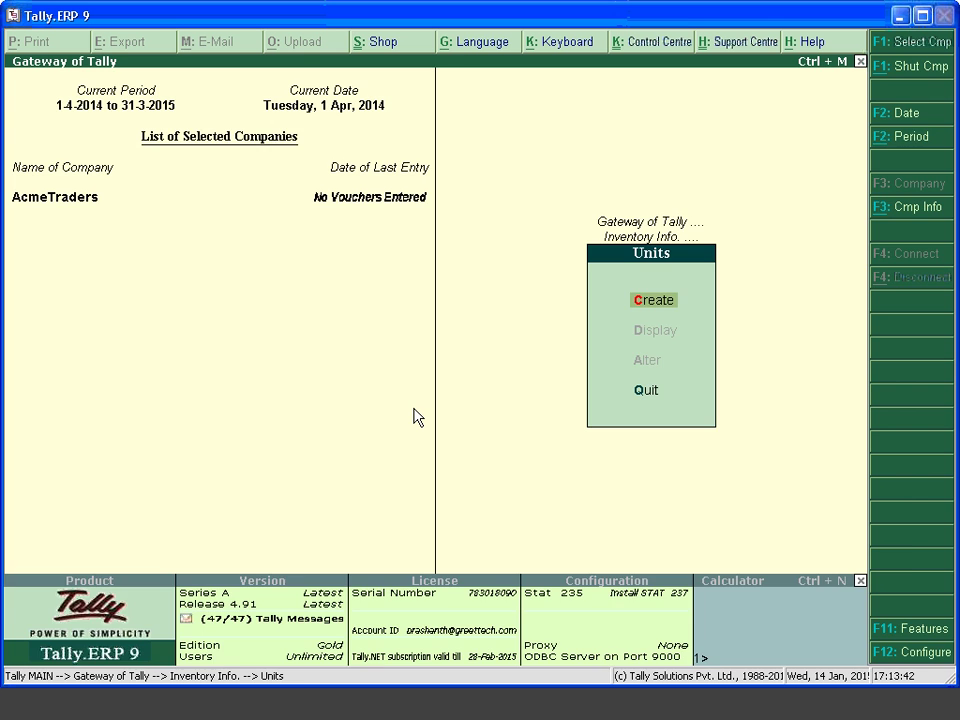
key("Return")
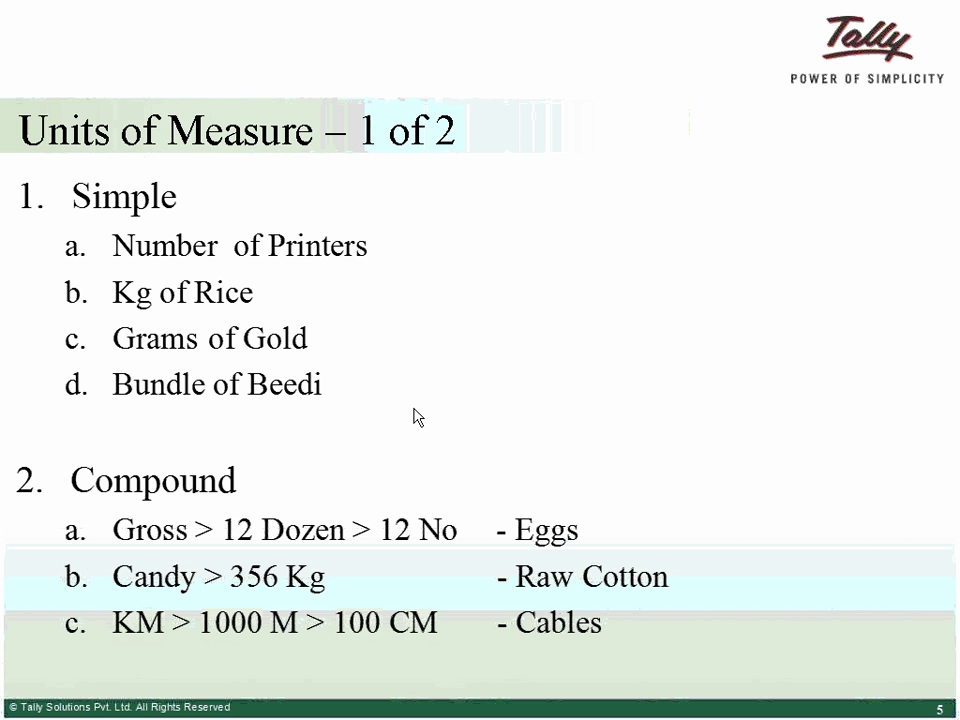
key("Right")
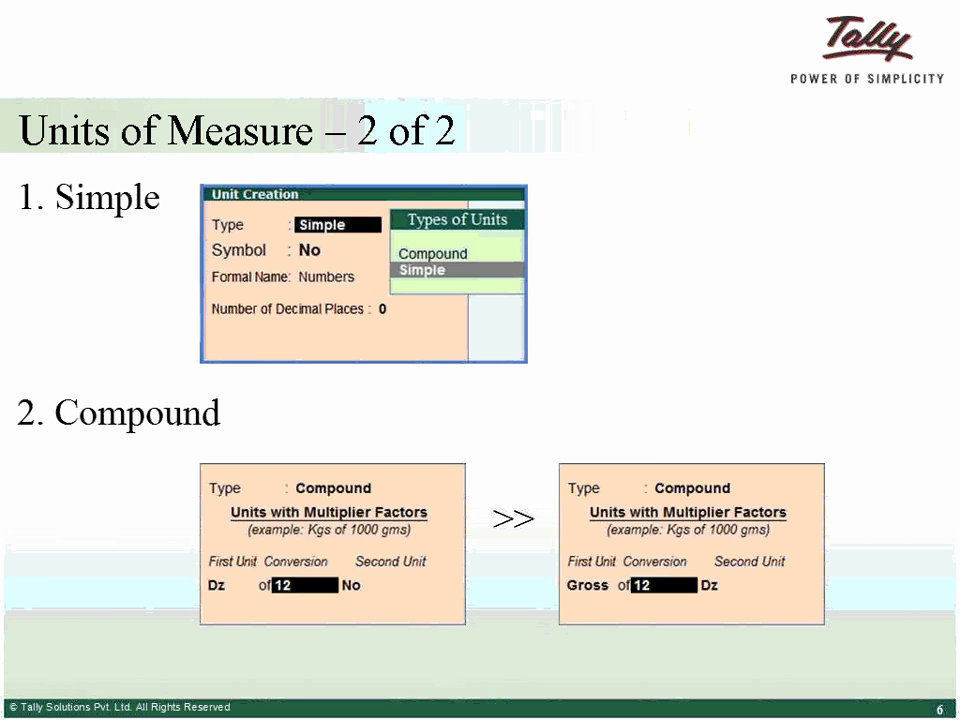
key("Right")
key("Left")
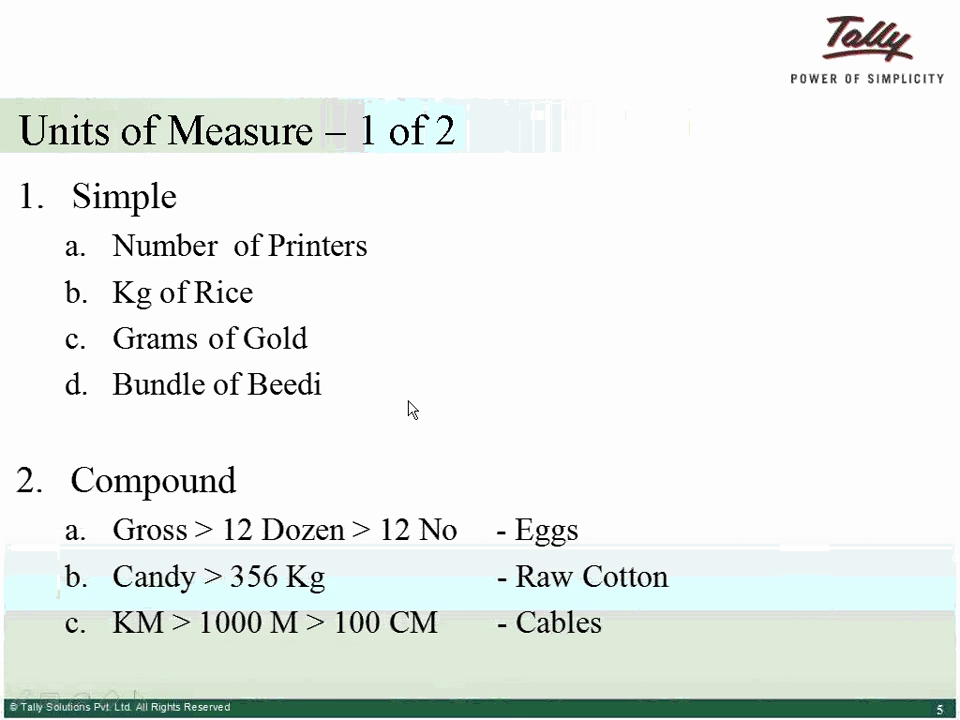
- Switch to Tally.ERP 9 and create a simple unit with symbol Nos, formal name Number and 0 decimal places
key("alt+Tab")
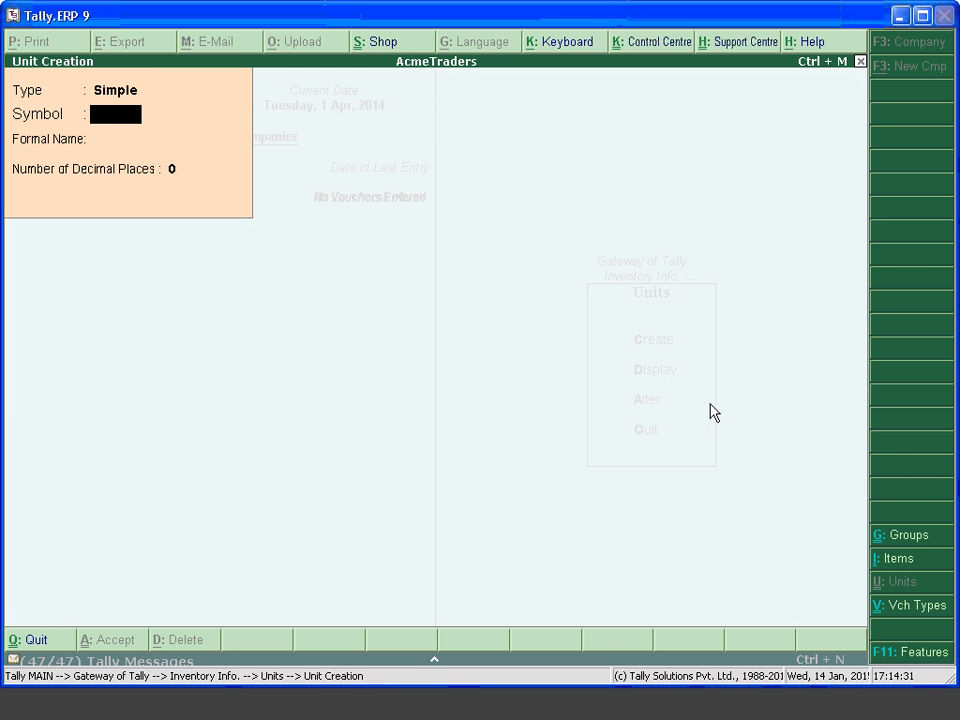
type("Nos")
key("Return")
type("Number")
key("alt+Tab")
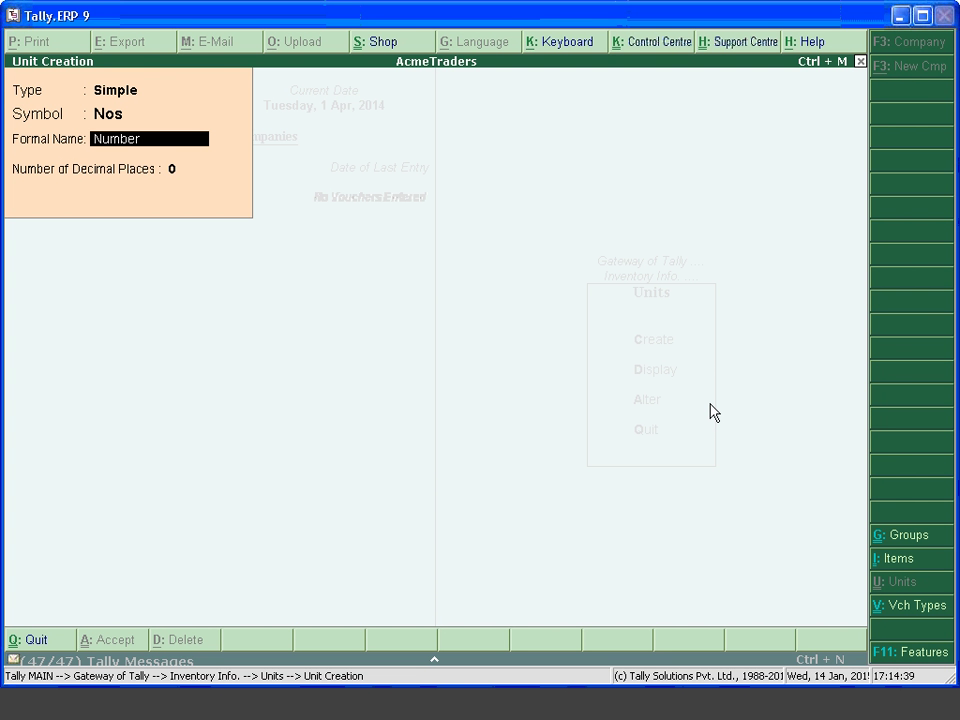
key("Return")
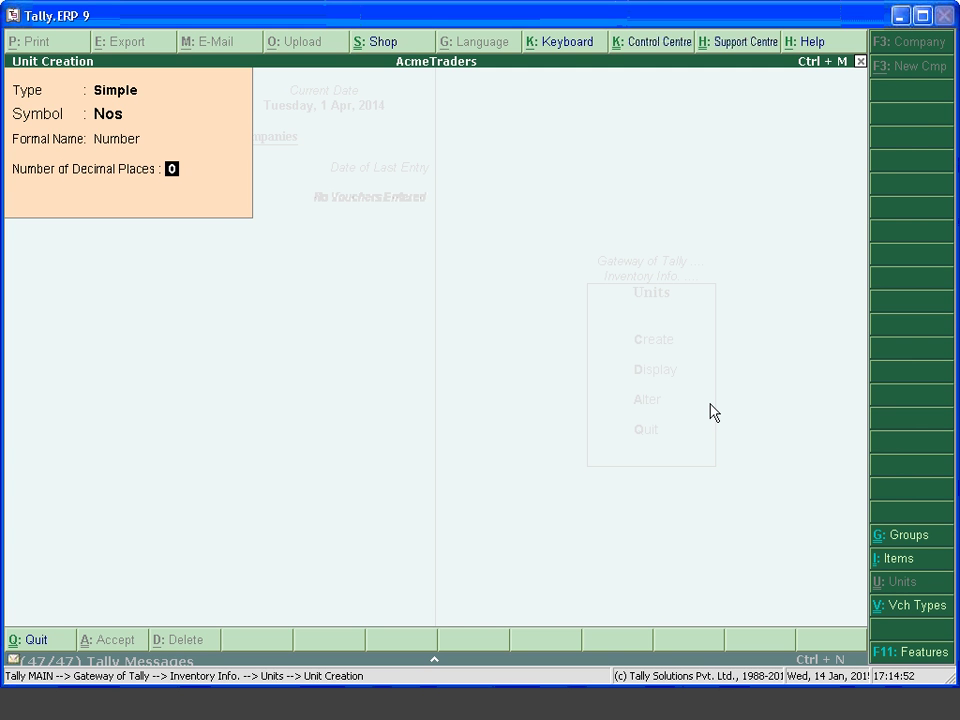
key("Return")
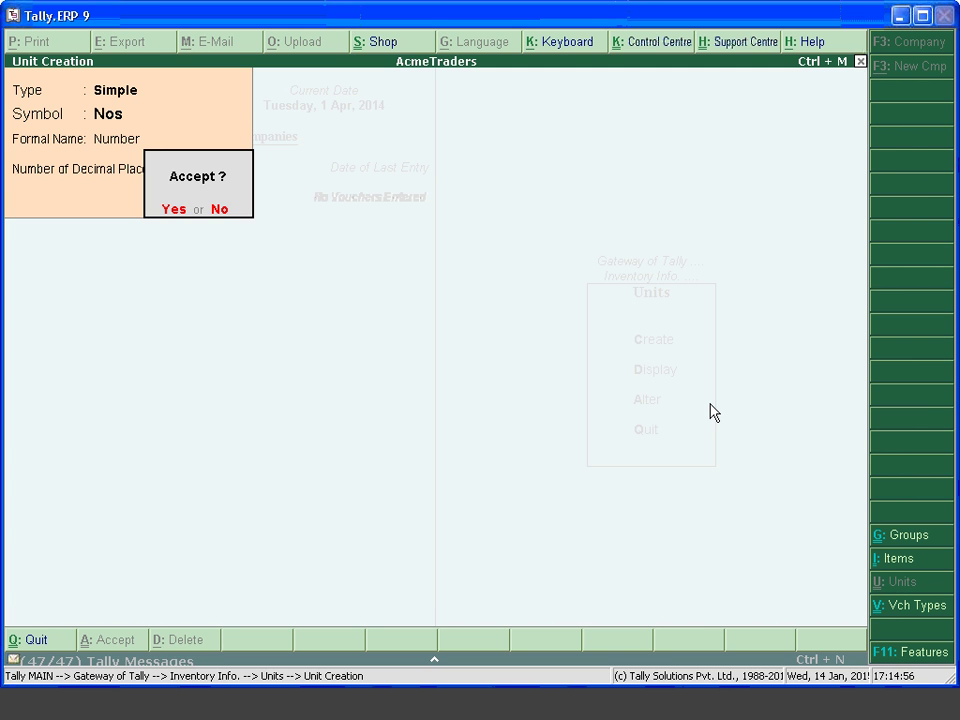
key("Return")
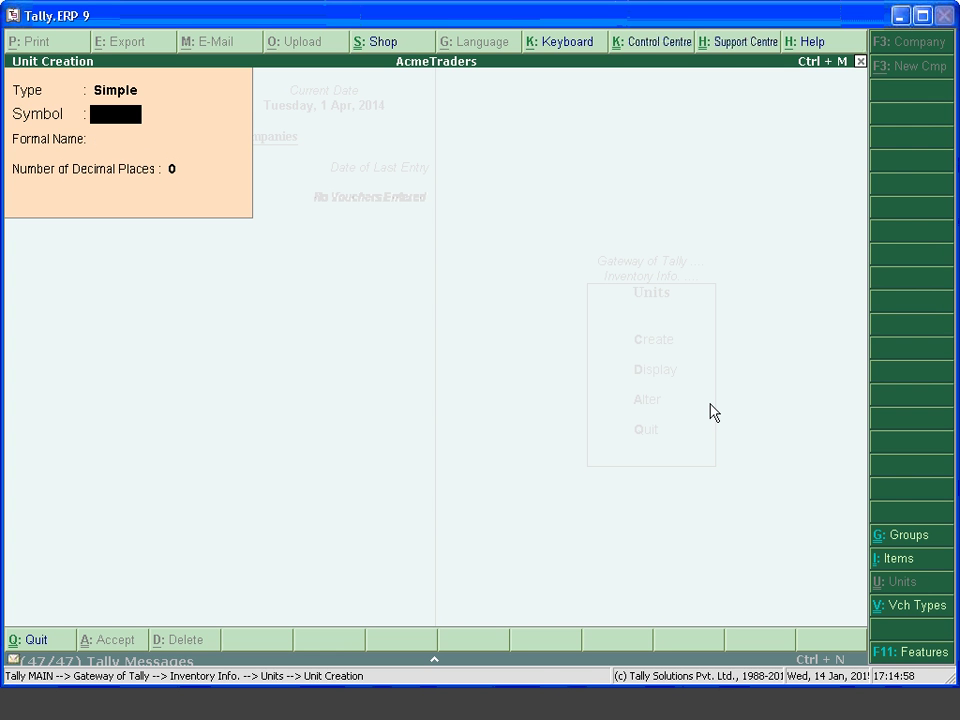
- Create a simple unit with symbol Kg, formal name Kilogram and 0 decimal places
type("Kg")
key("Return")
type("Kio")
key("BackSpace")
type("logram")
key("Return")
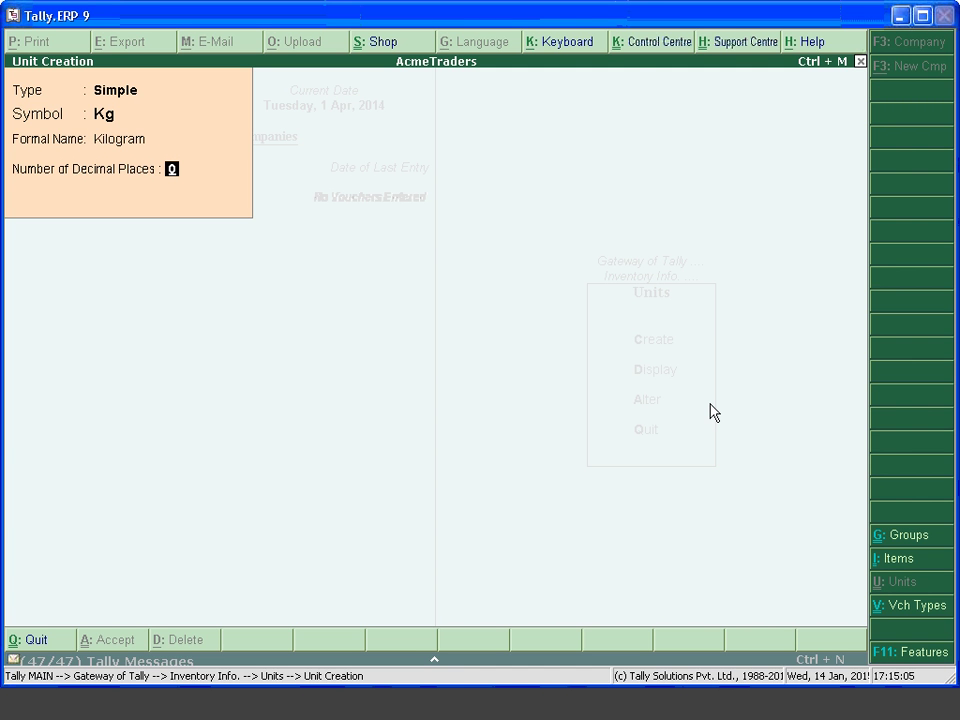
key("Return")
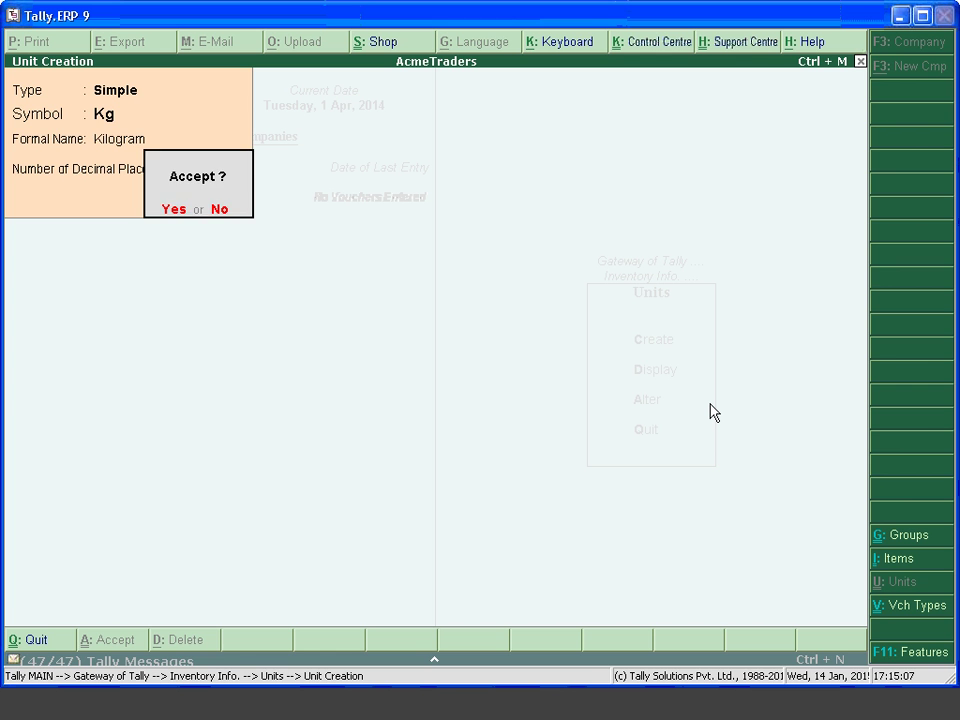
- Accept the Kg unit and create a simple unit with symbol Grm and formal name Grams
type("yGrm")
key("Return")
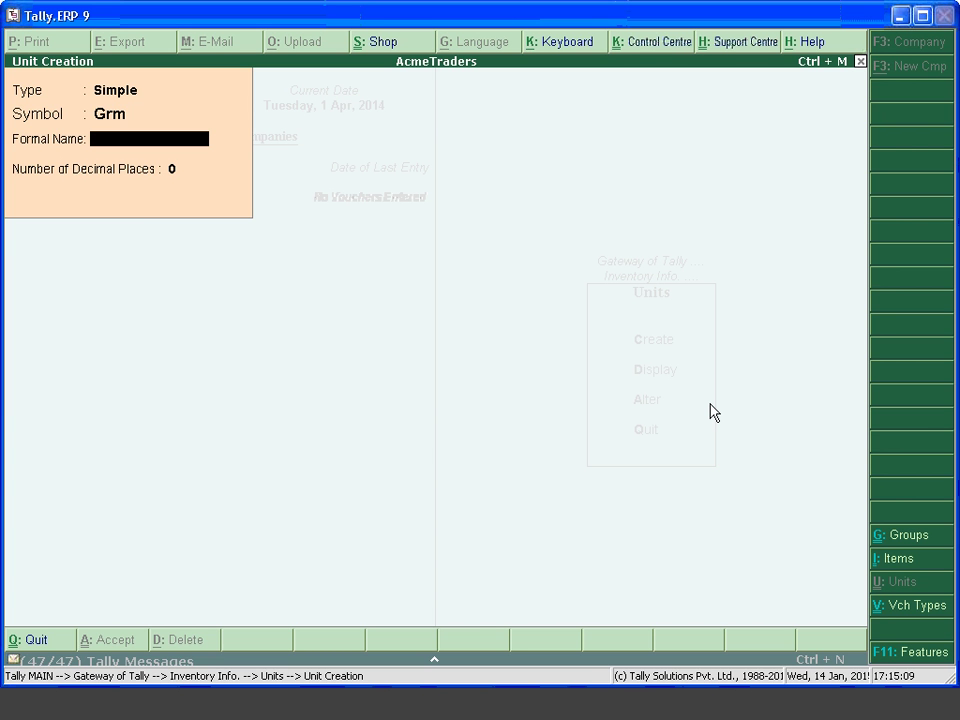
type("Grams")
key("Return")
key("Return")
type("y")
- Create a simple unit with symbol Bdl, formal name Bundle and 0 decimal places
type("BD")
key("BackSpace")
type("dl")
key("Return")
type("Bundle")
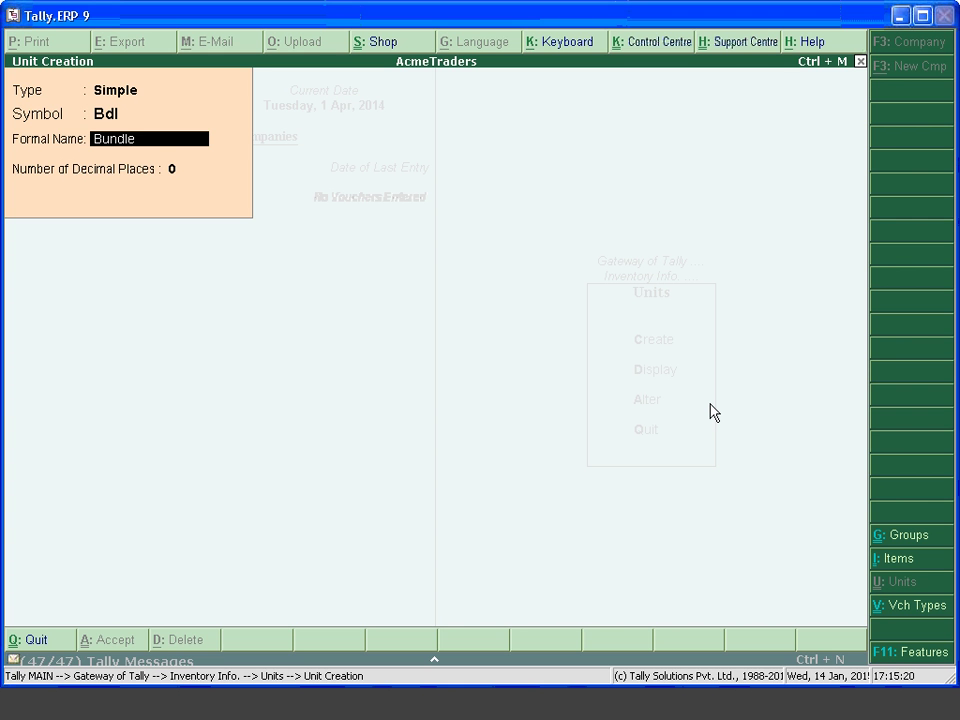
key("Return")
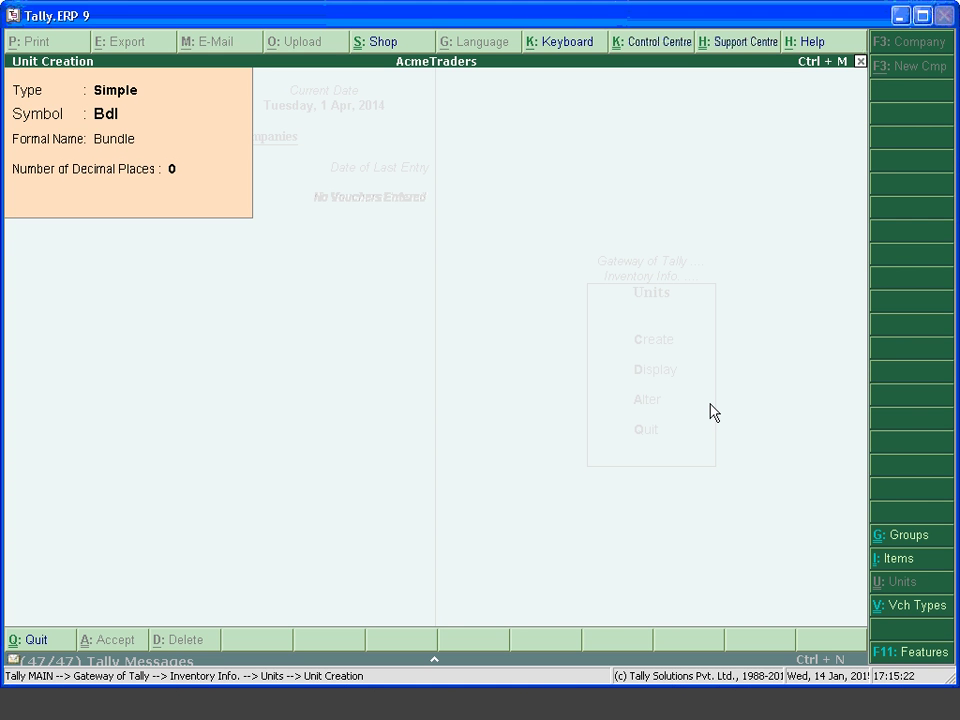
key("Return")
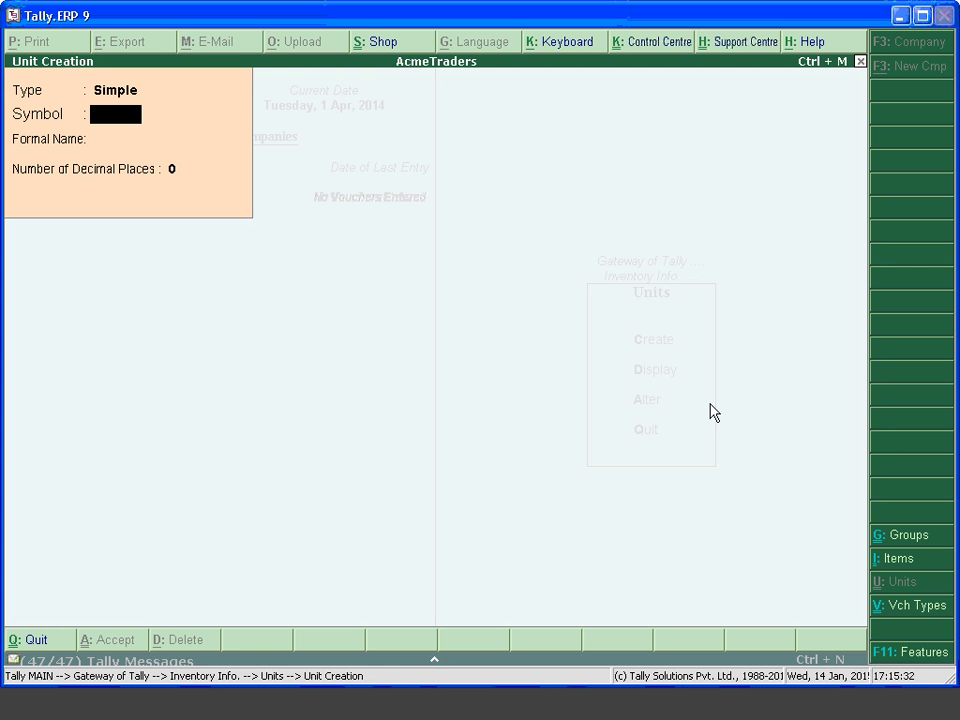
- Start a Compound unit and create the simple unit Grs, formal name Gross, as its first unit
key("BackSpace")
key("Up")
key("Return")
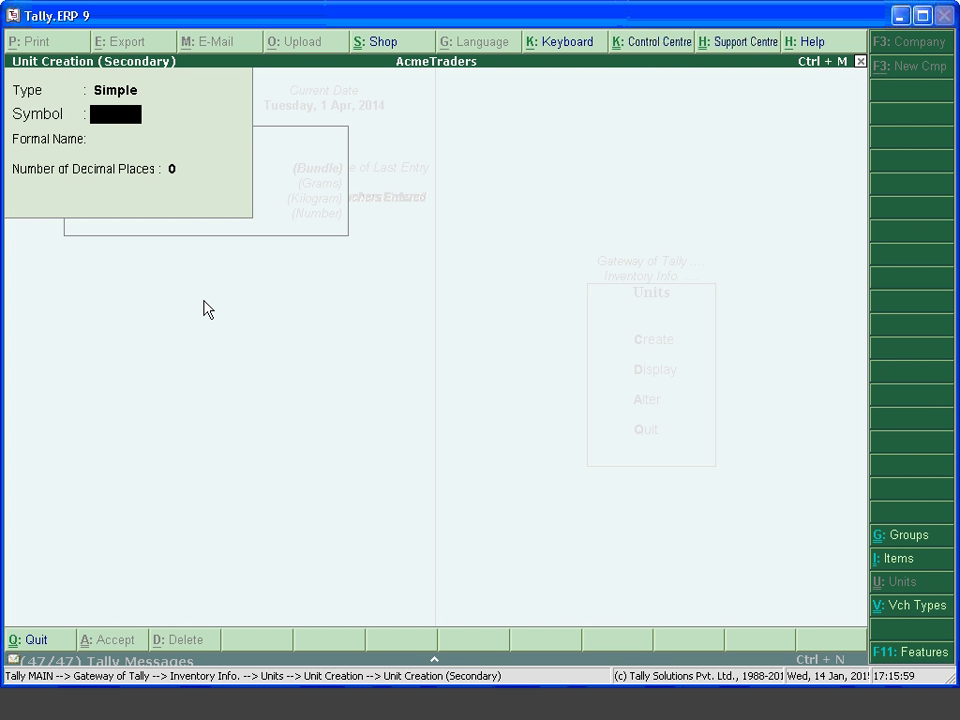
type("Gro")
key("BackSpace")
type("s")
key("Return")
type("Gross")
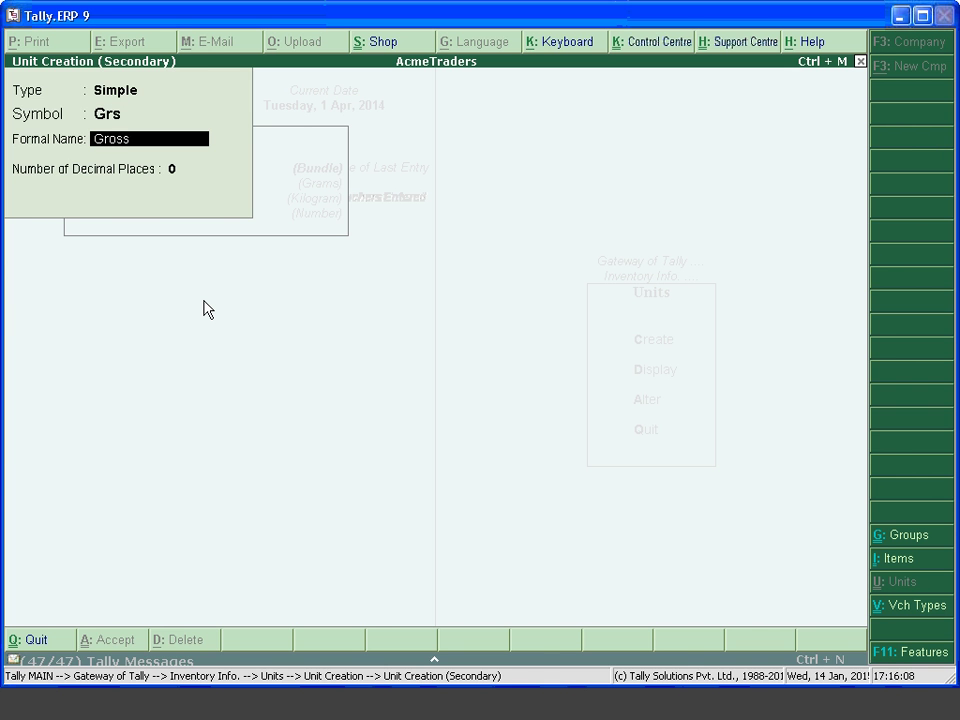
key("Return")
key("Return")
key("Return")
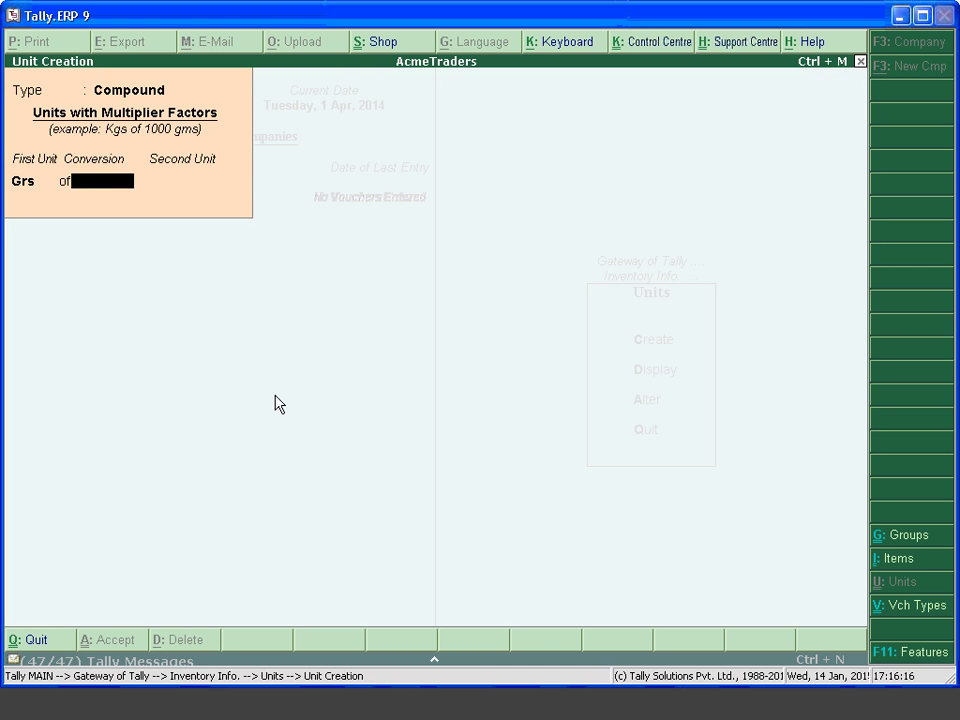
- Set the compound unit's conversion to 12 and create the simple unit Doz, formal name Dozen, as its second unit
type("12")
key("Return")
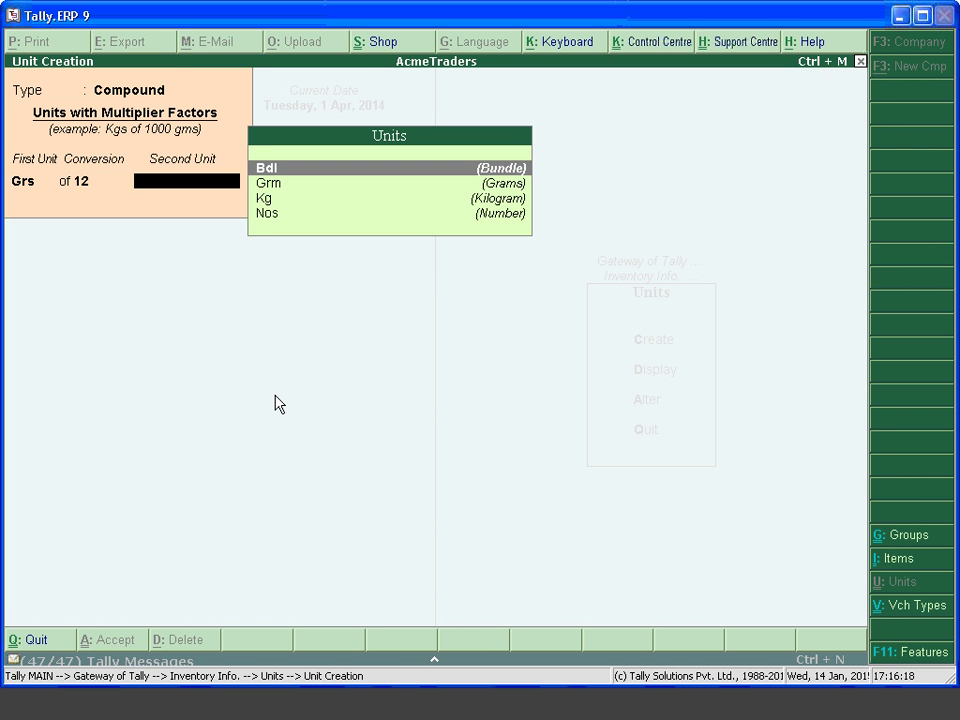
key("alt+c")
type("D")
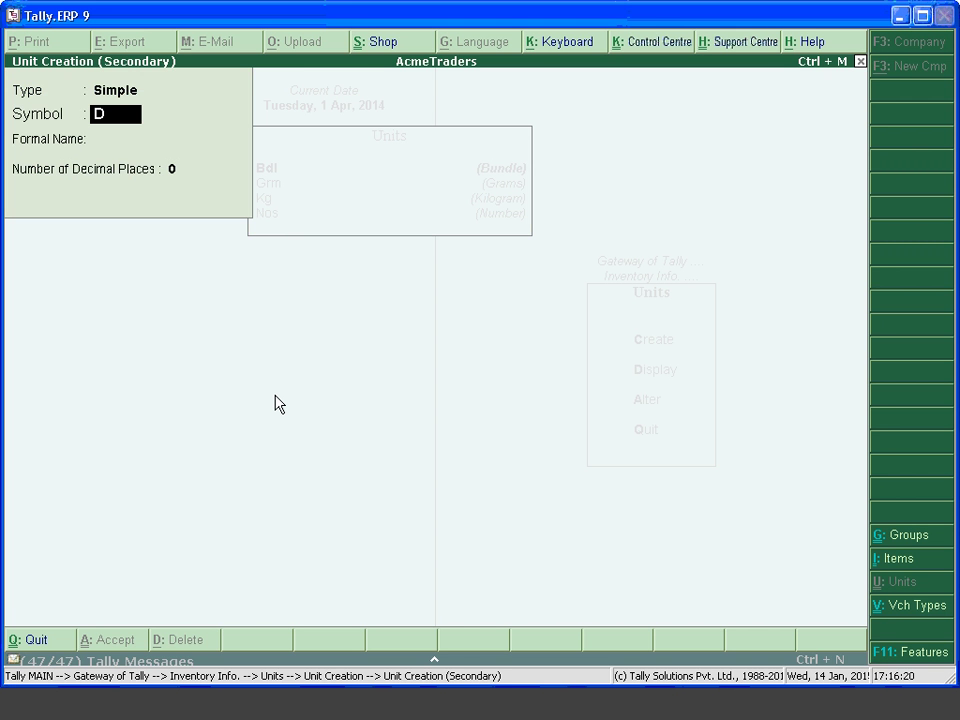
type("oz")
key("Return")
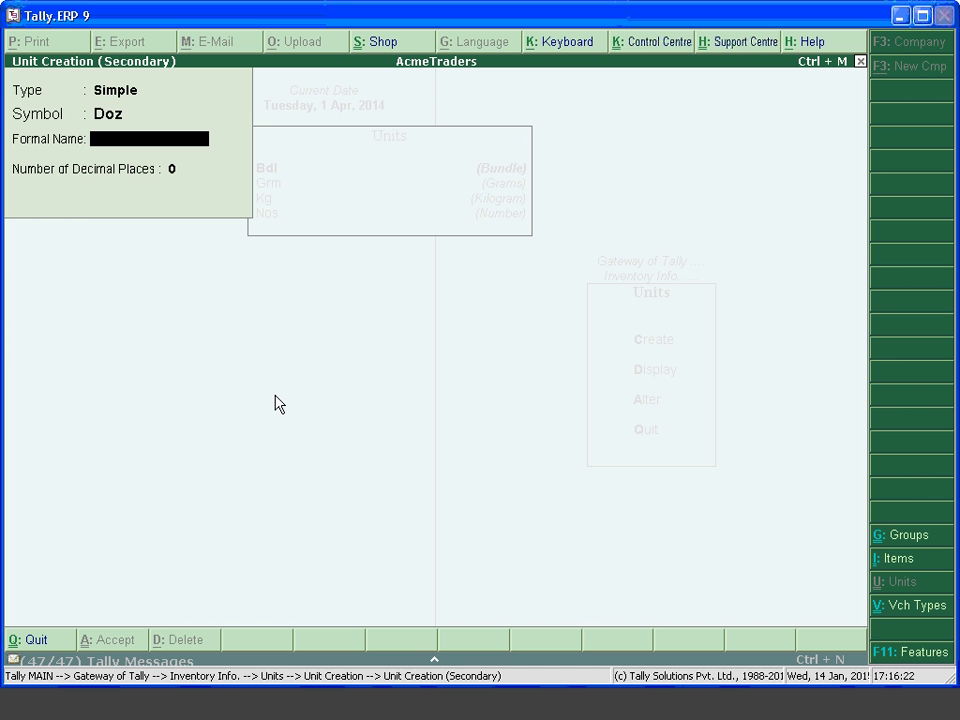
type("Dozen")
key("Return")
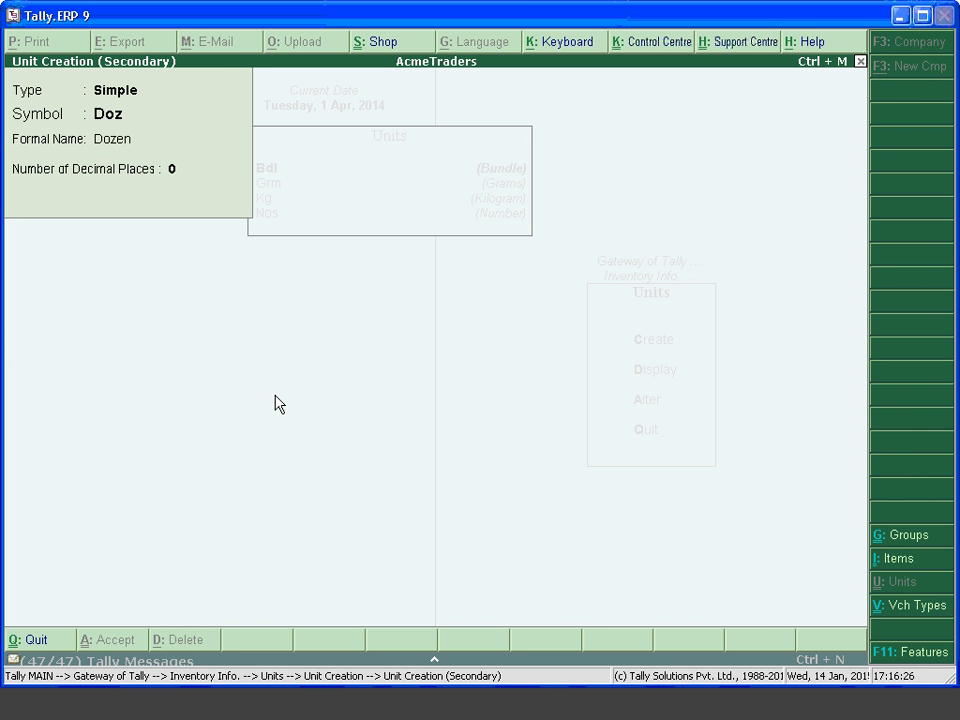
key("Return")
- Accept the Doz unit and save the compound unit Grs of 12 Doz
key("n")
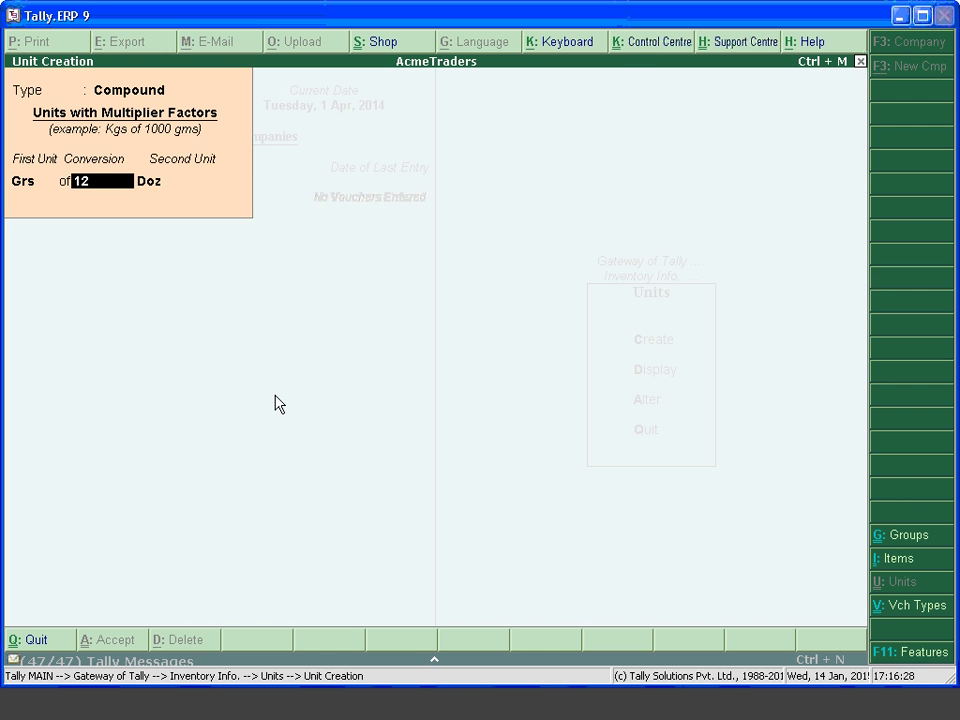
key("BackSpace")
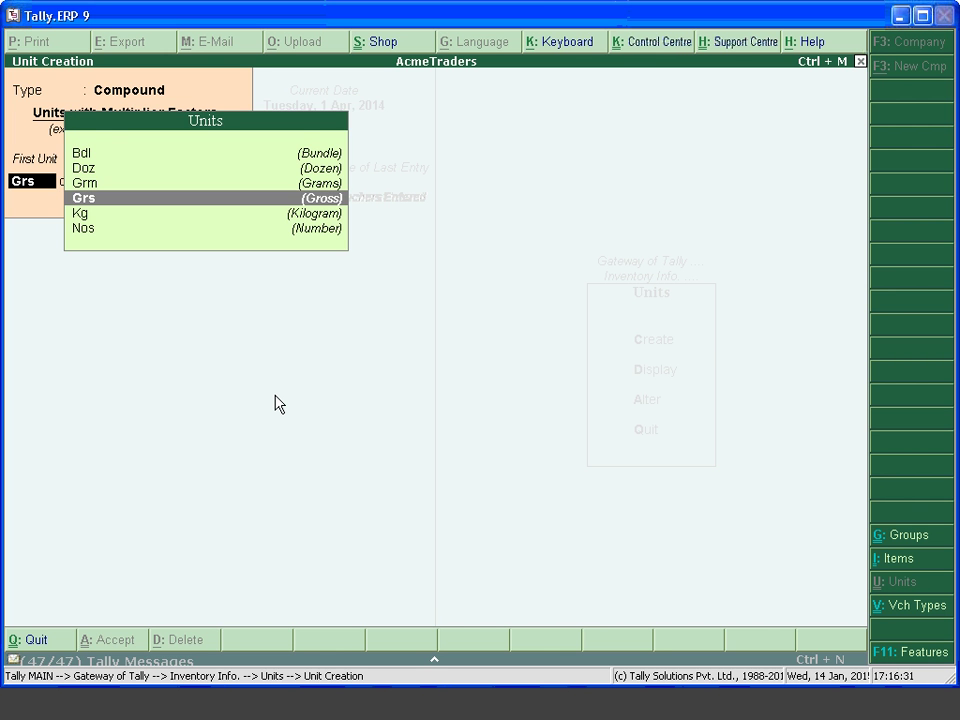
key("Return")
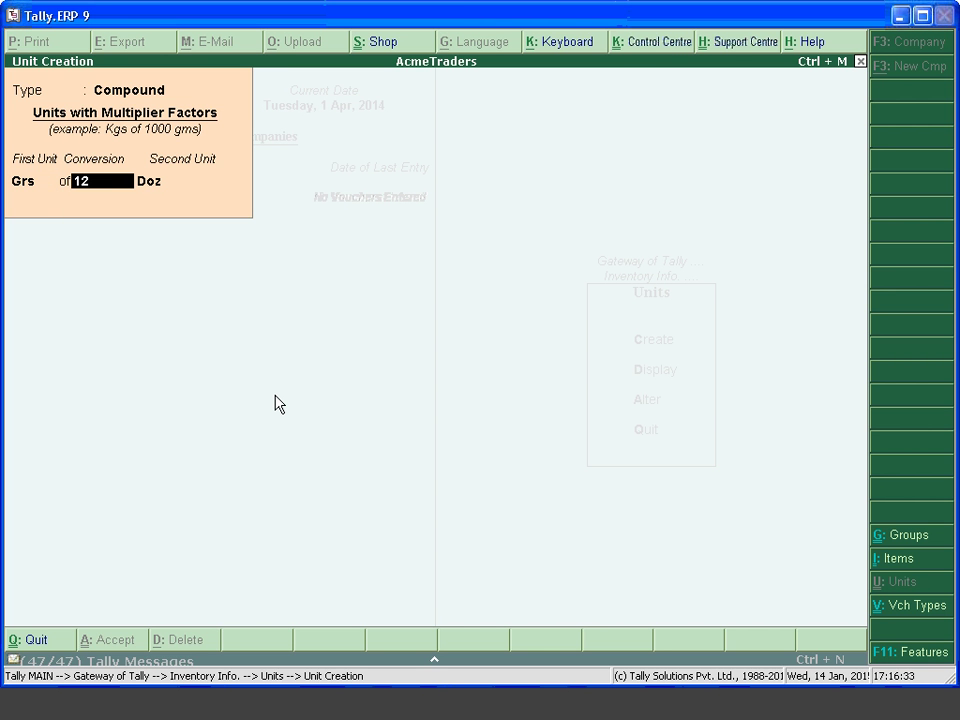
key("Return")
key("Return")
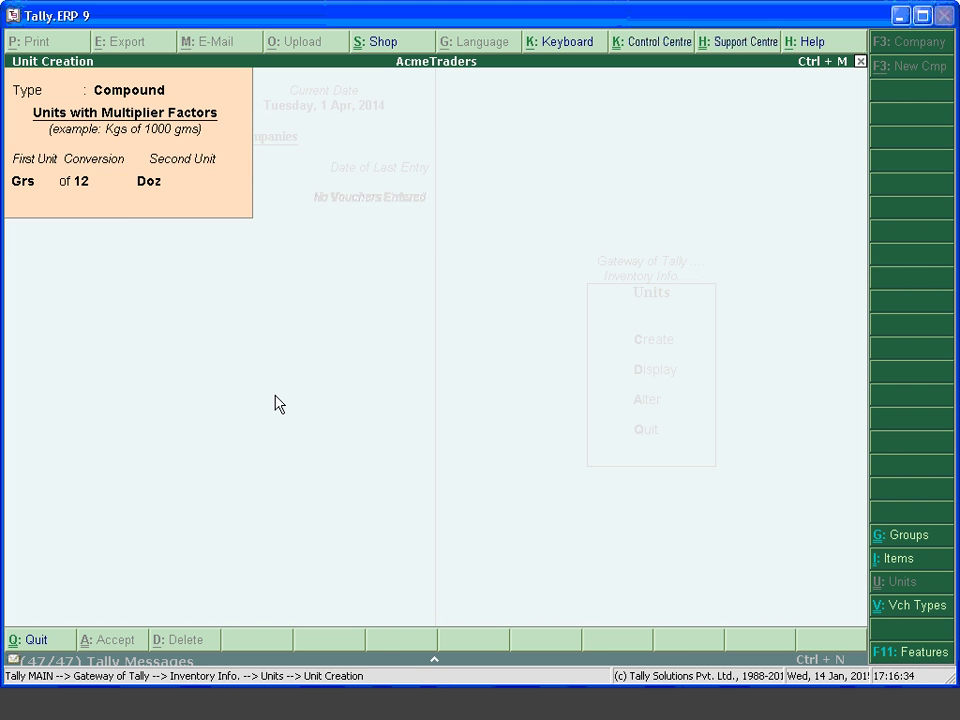
key("Return")
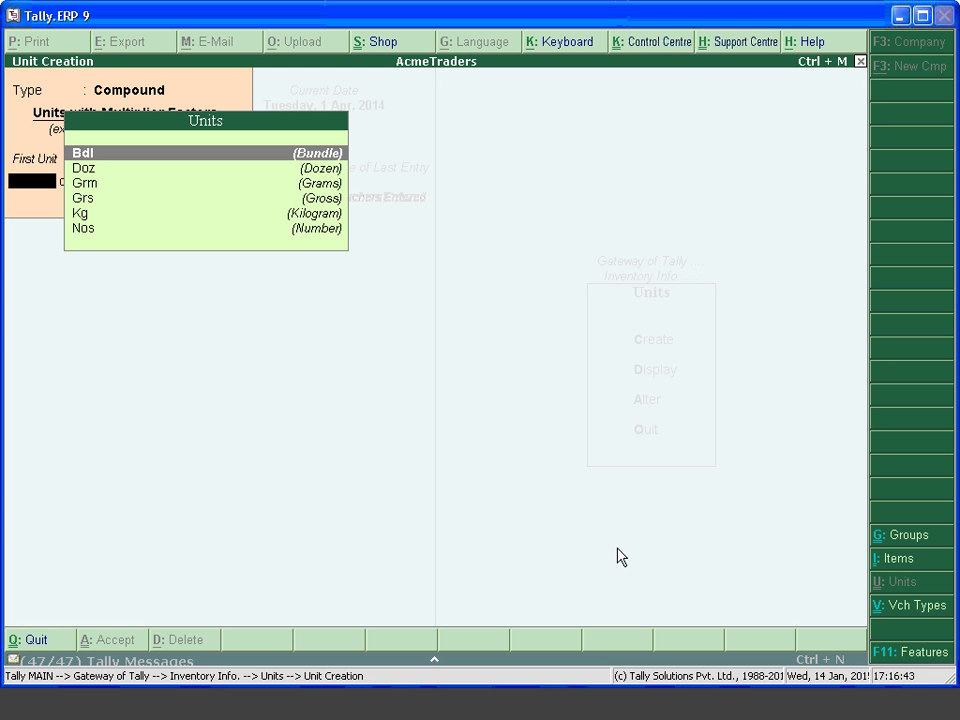
- Define another compound unit with Doz as its first unit and a conversion of 12
key("Down")
key("Down")
key("Down")
key("Up")
key("Up")
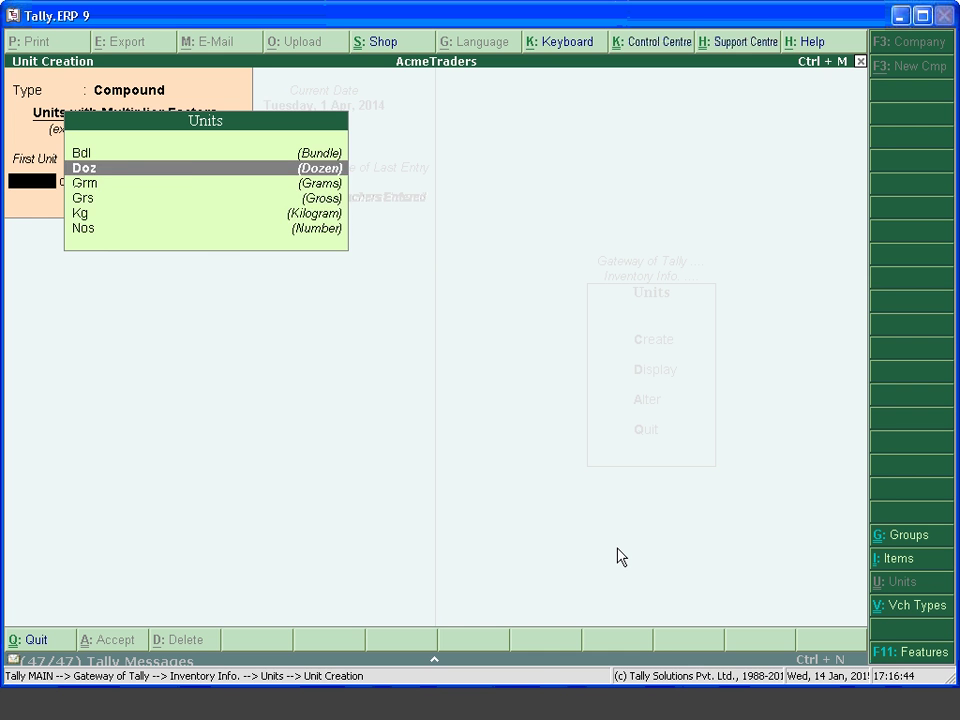
key("Return")
type("12")
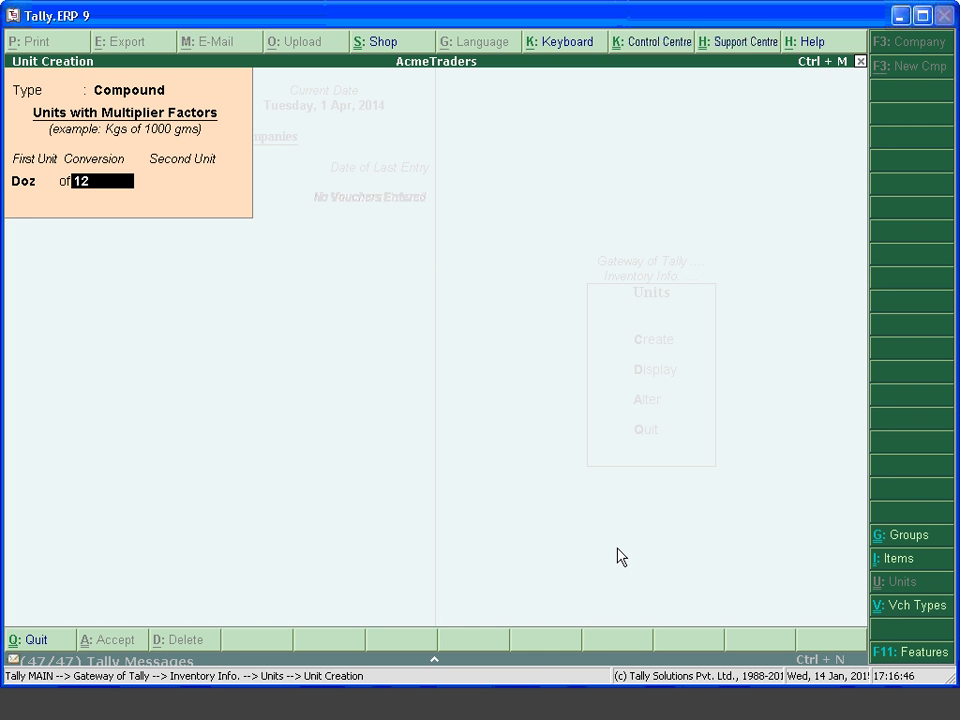
- Choose Nos as the second unit and save the compound unit Doz of 12 Nos
key("Return")
key("Down")
key("Down")
key("Down")
key("Down")
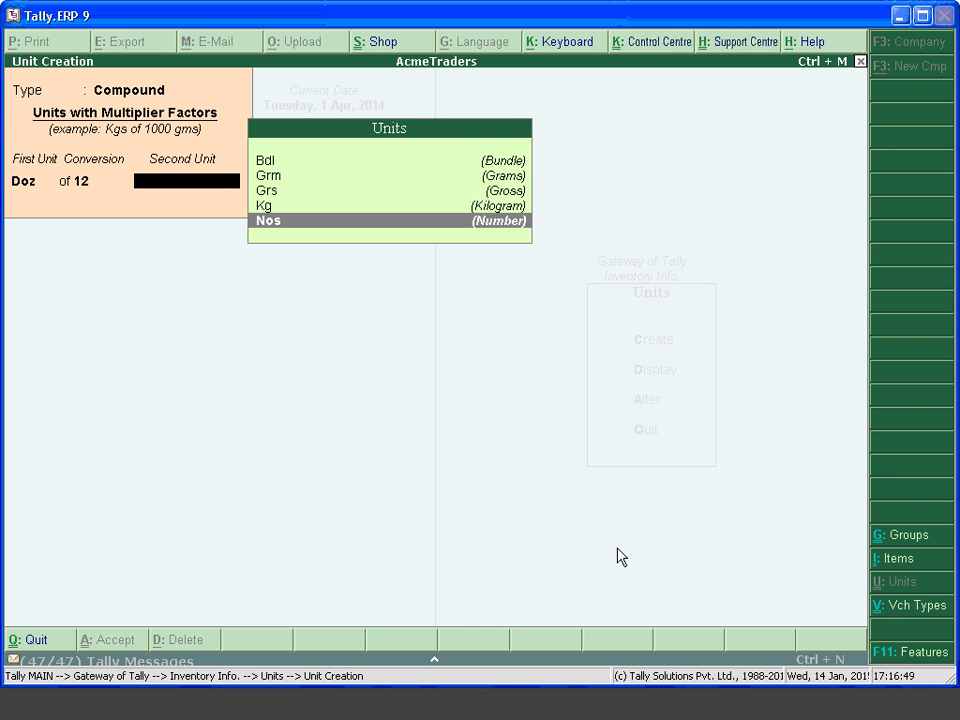
key("Return")
key("Return")
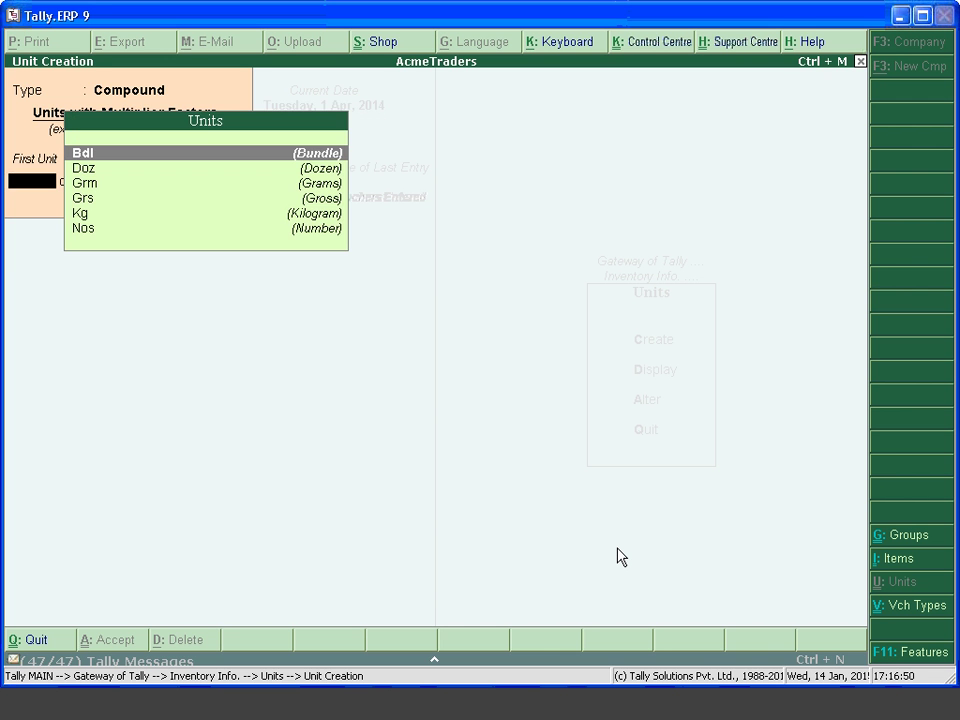
- Quit unit creation without adding another unit
type("n")
key("ctrl+Return")
key("BackSpace")
key("Escape")
key("Escape")
key("y")
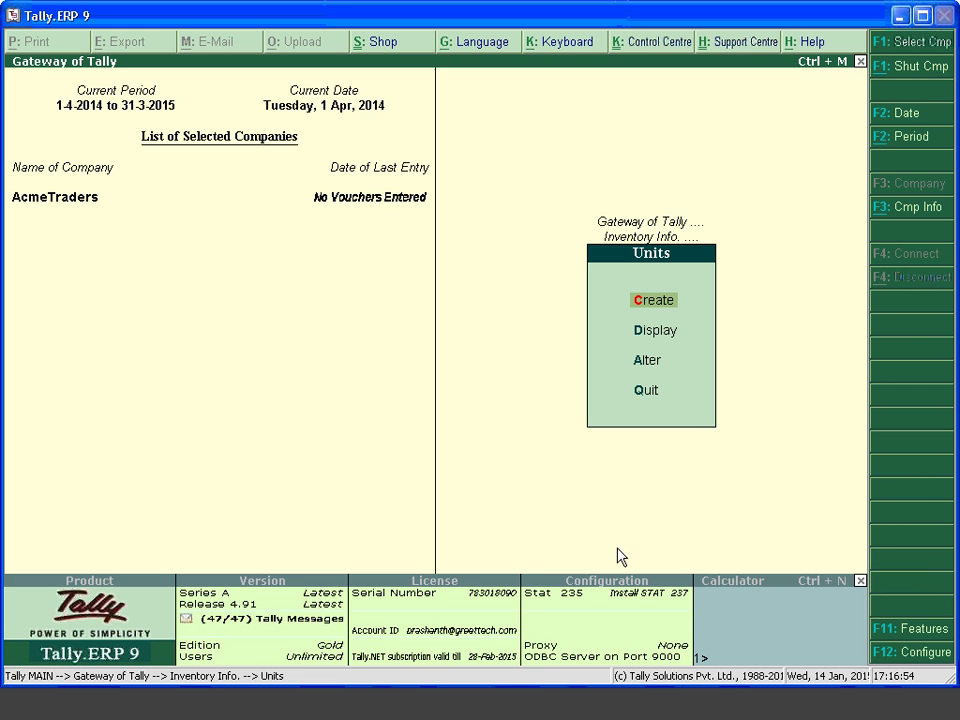
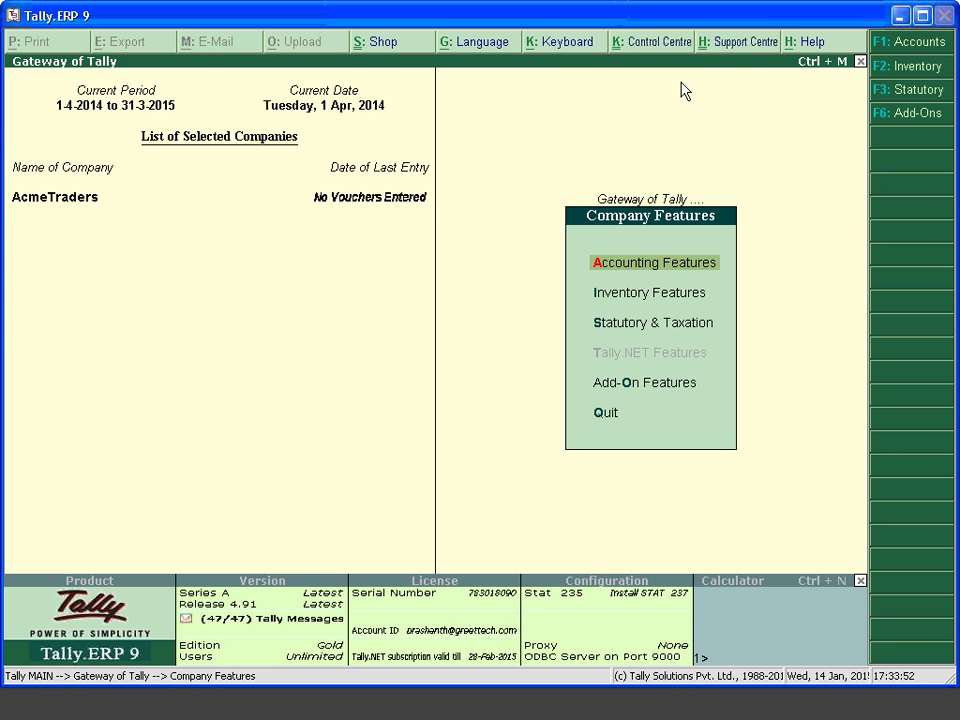
- Leave the company features and open a new Purchase accounting voucher
key("Escape")
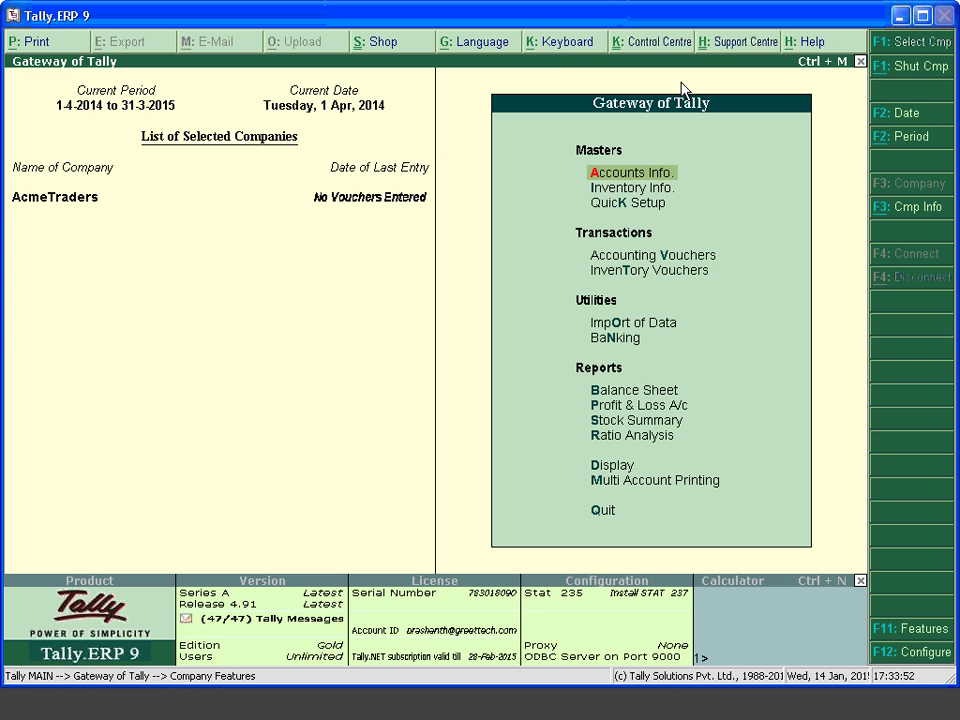
key("Down")
key("Down")
key("Down")
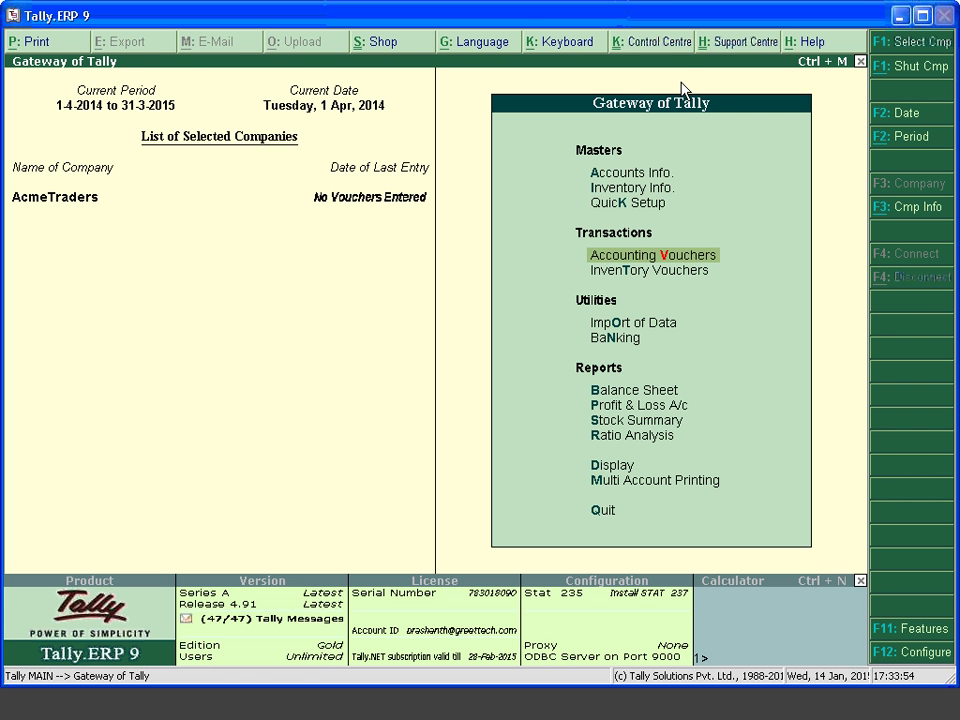
key("Return")
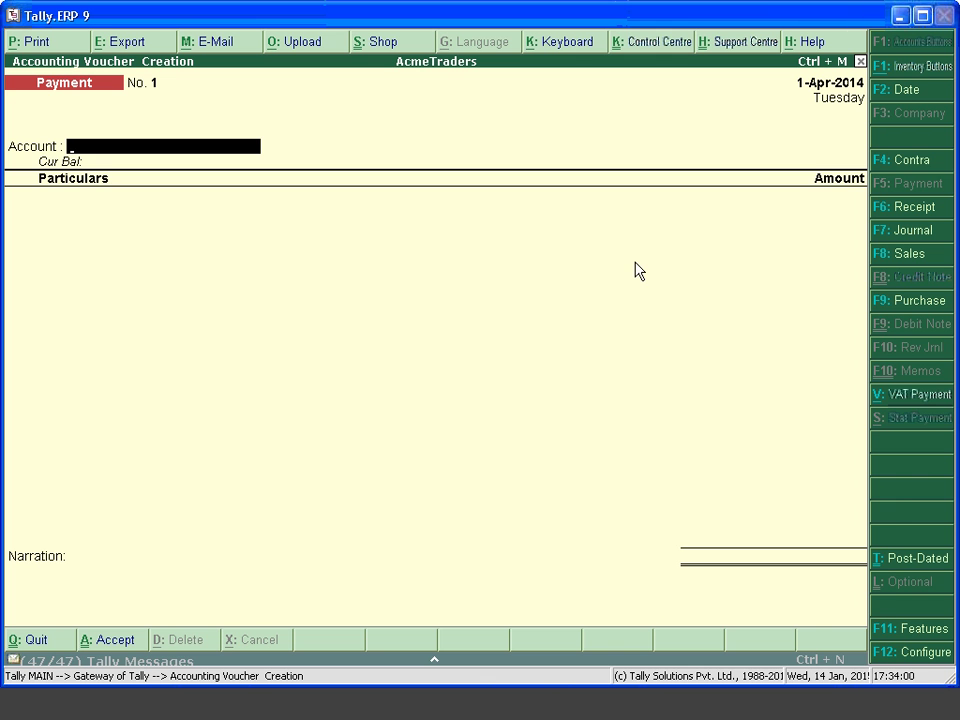
key("F9")
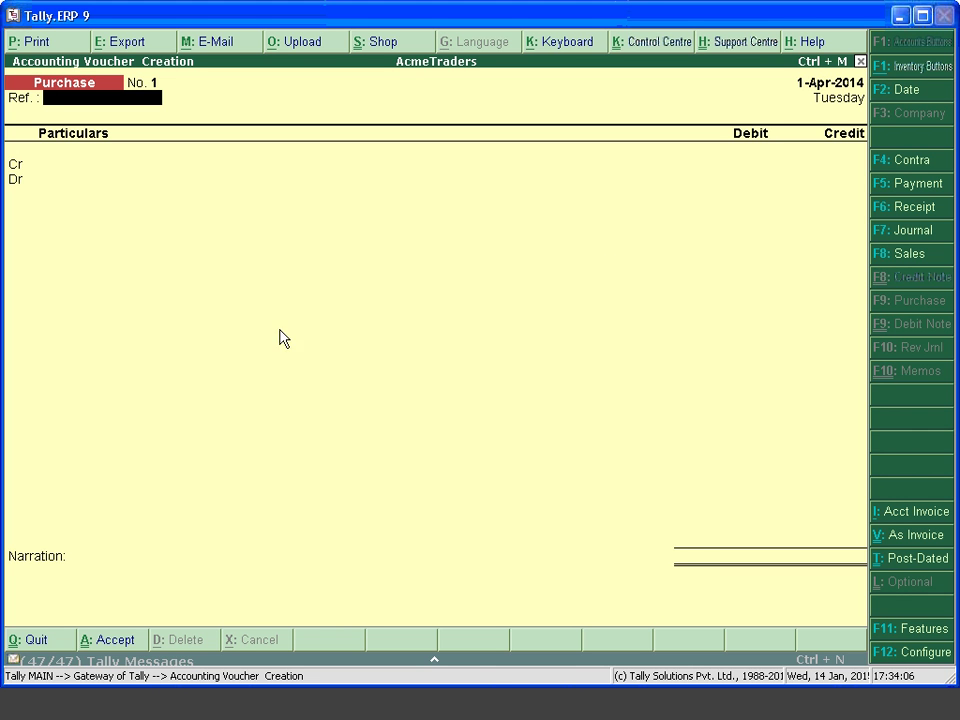
- Display the purchase voucher as an invoice, view its accounting invoice format, and return it to item invoice mode
left_click(903, 540)
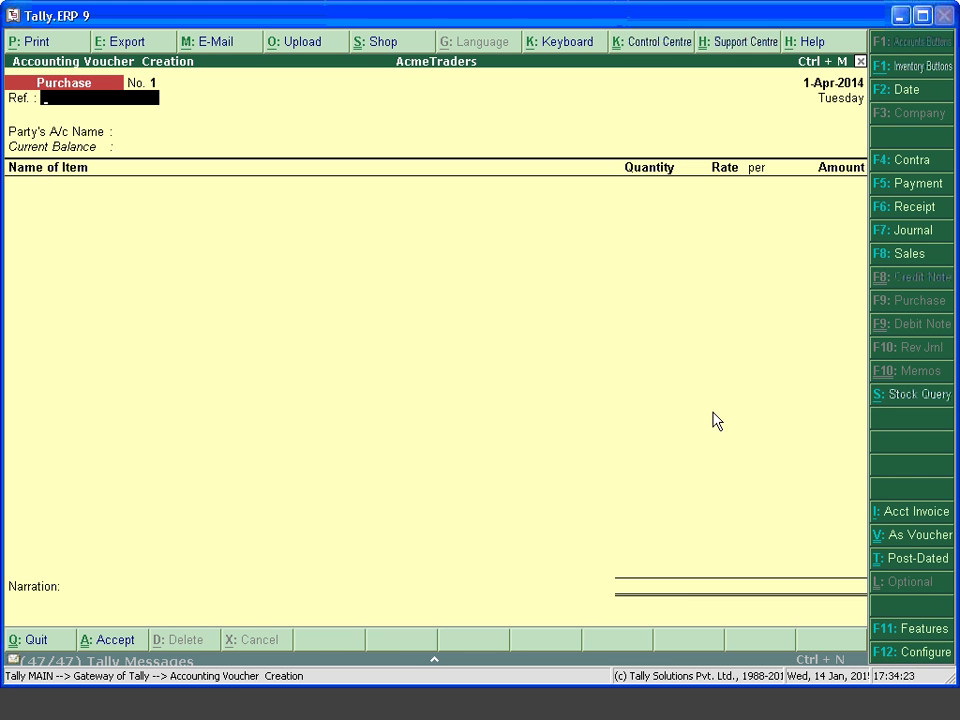
left_click(916, 516)
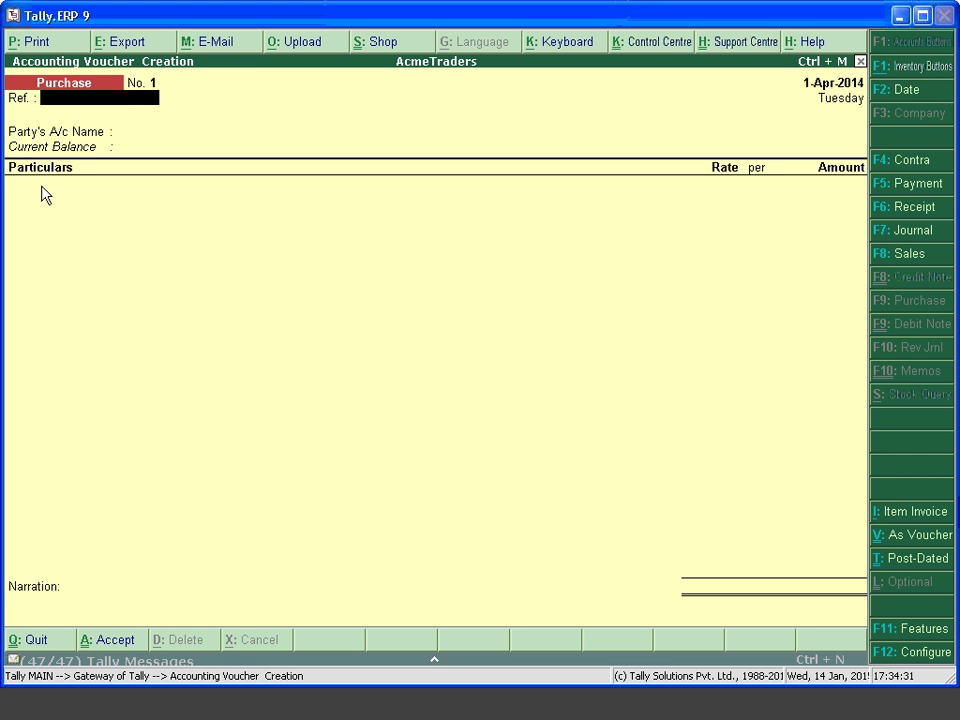
left_click(895, 518)
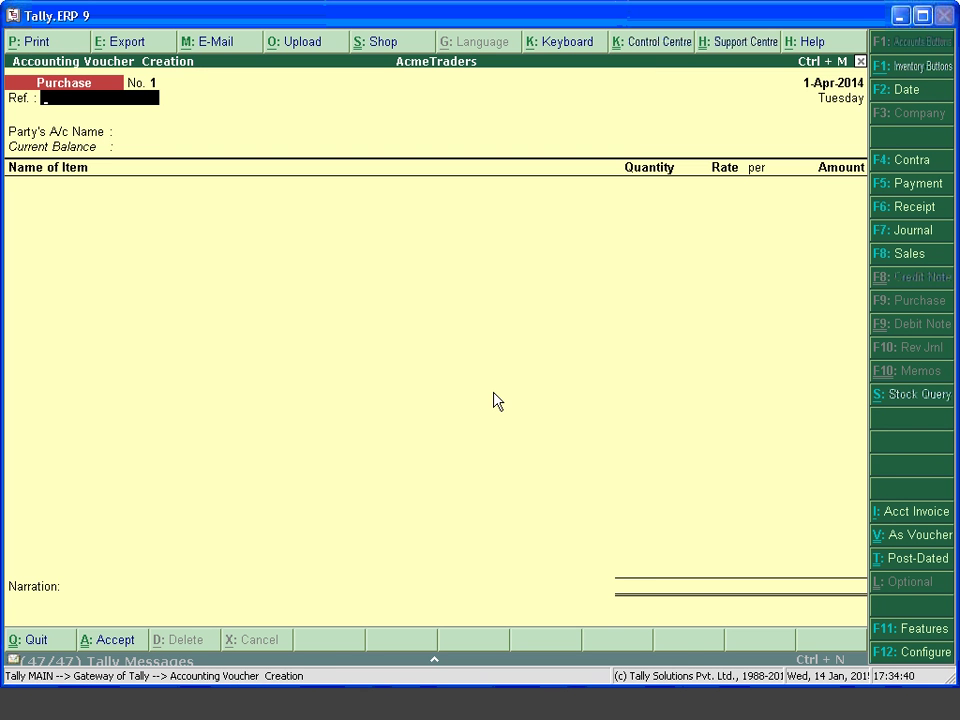
- Leave the reference blank and start a new ledger named Supplier A for the party's account
key("Return")
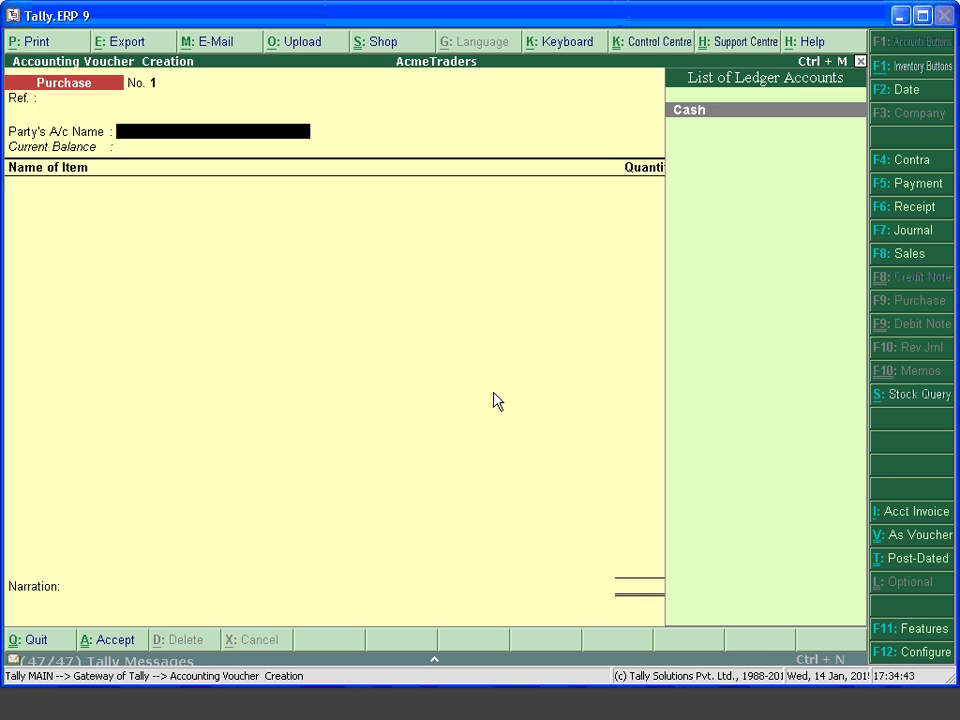
key("alt+c")
type("Sup")
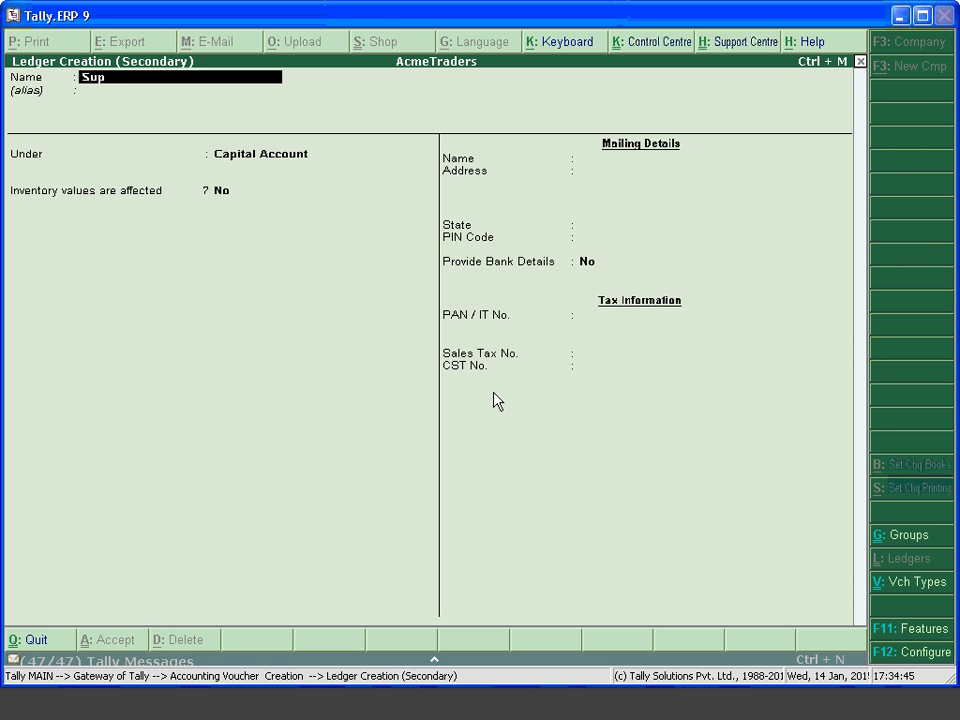
type("plier A")
key("Return")
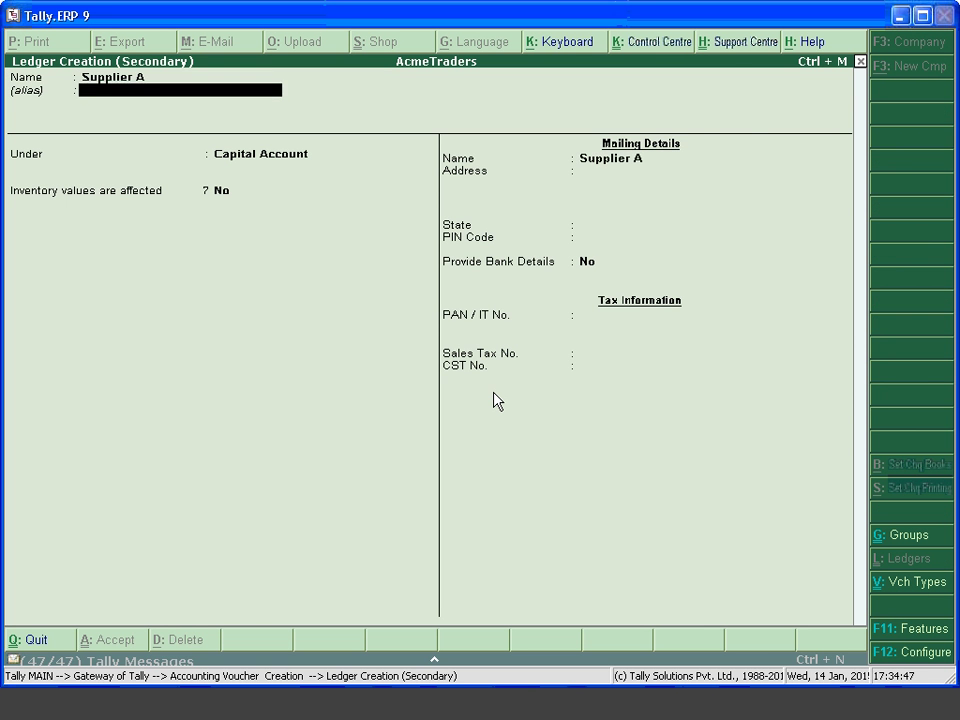
- Place the Supplier A ledger under Sundry Creditors, save it, and accept the voucher's supplier details
key("Return")
type("Sund")
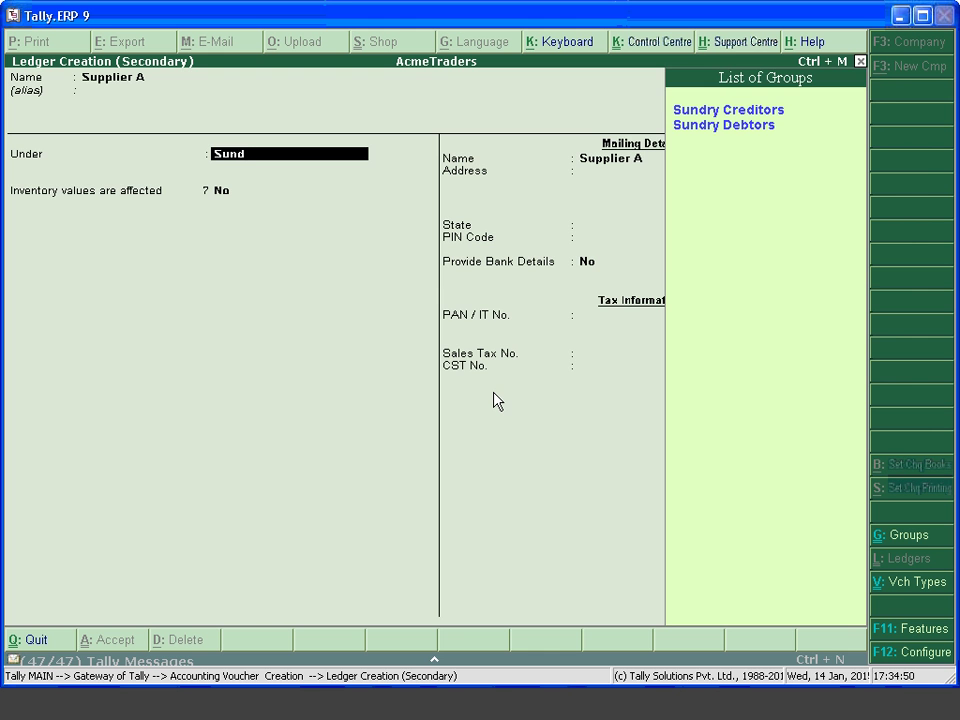
type("r")
key("Return")
key("Return")
key("Return")
key("Return")
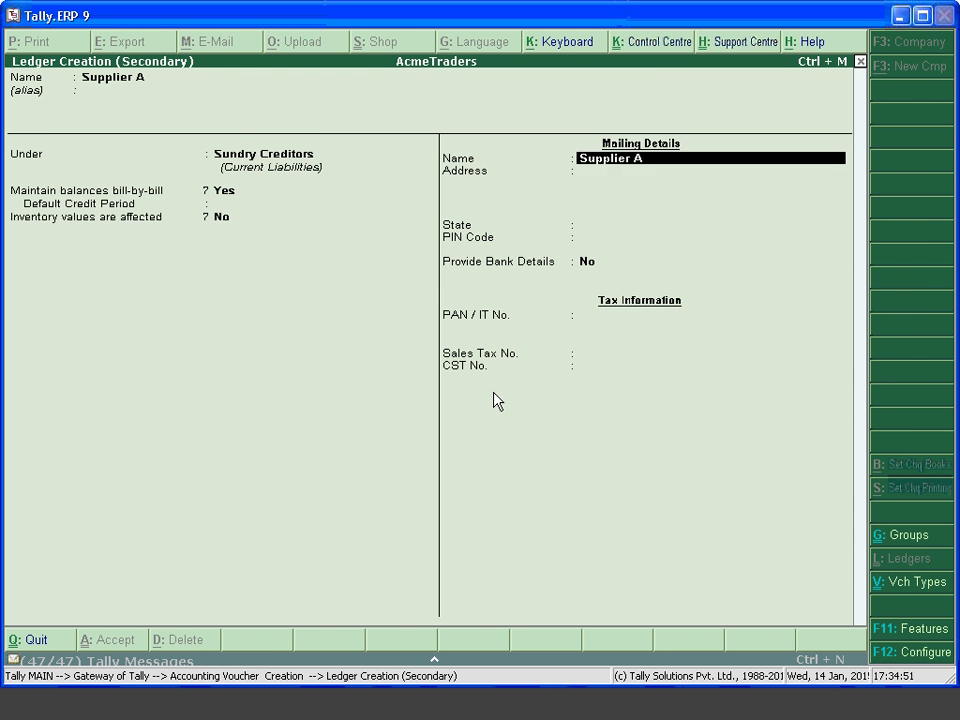
key("ctrl+a")
key("Return")
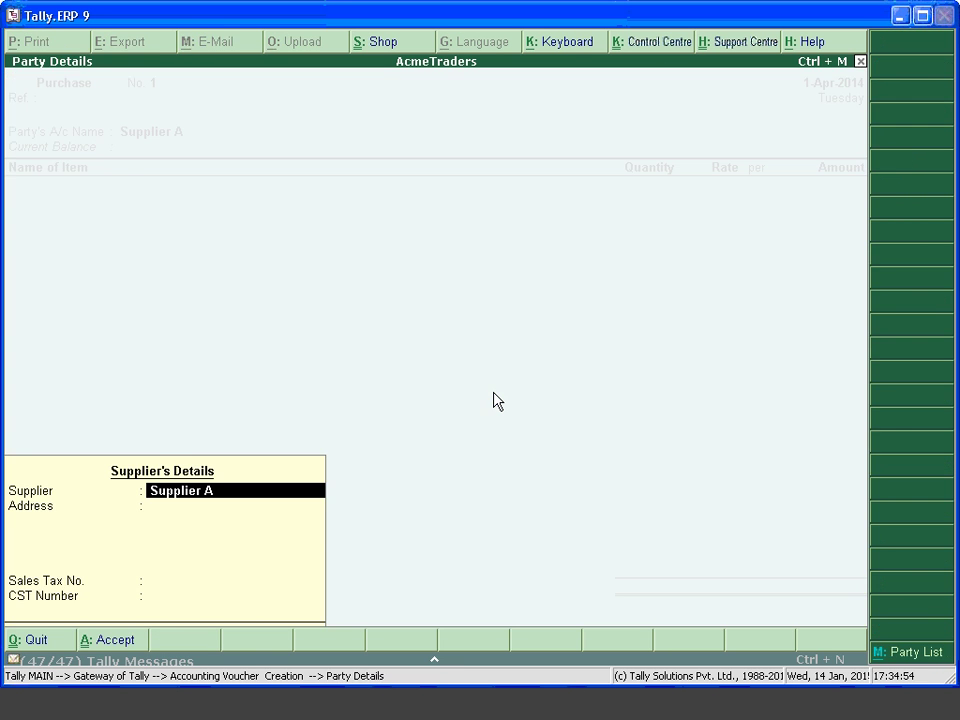
key("ctrl+a")
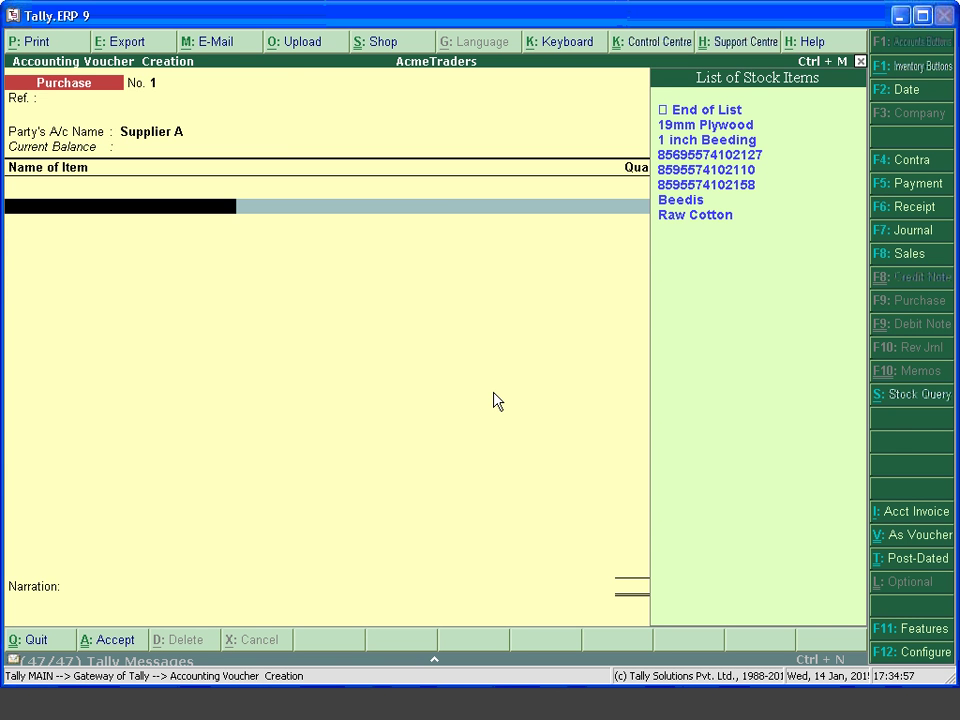
- Start a new stock item from the voucher, named Badam American, under Primary with no alias, part number or description
key("alt+c")
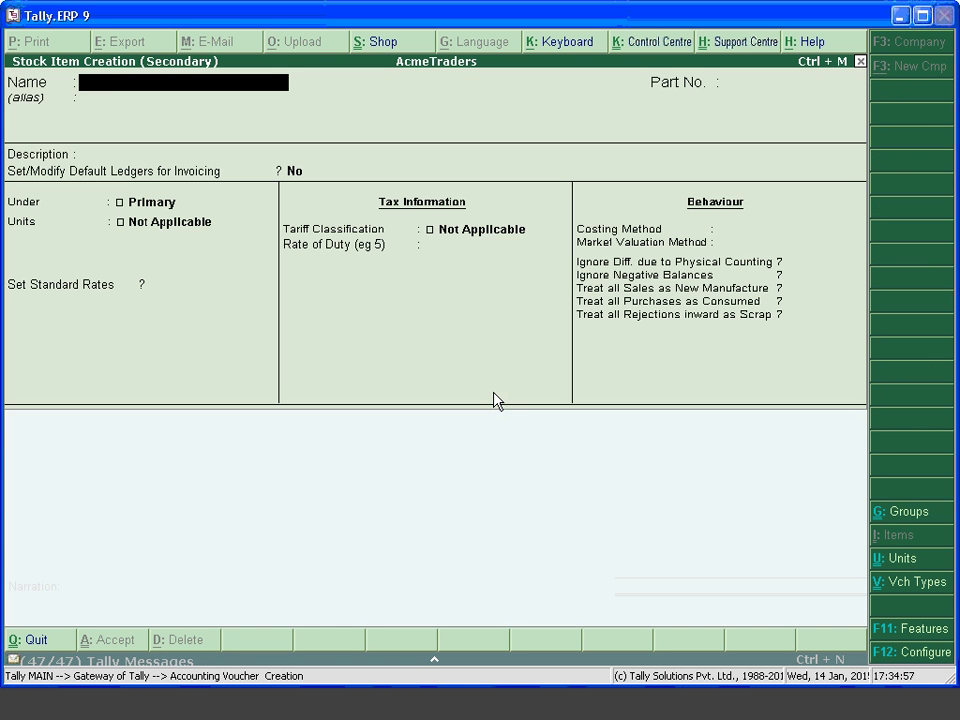
type("Badam")
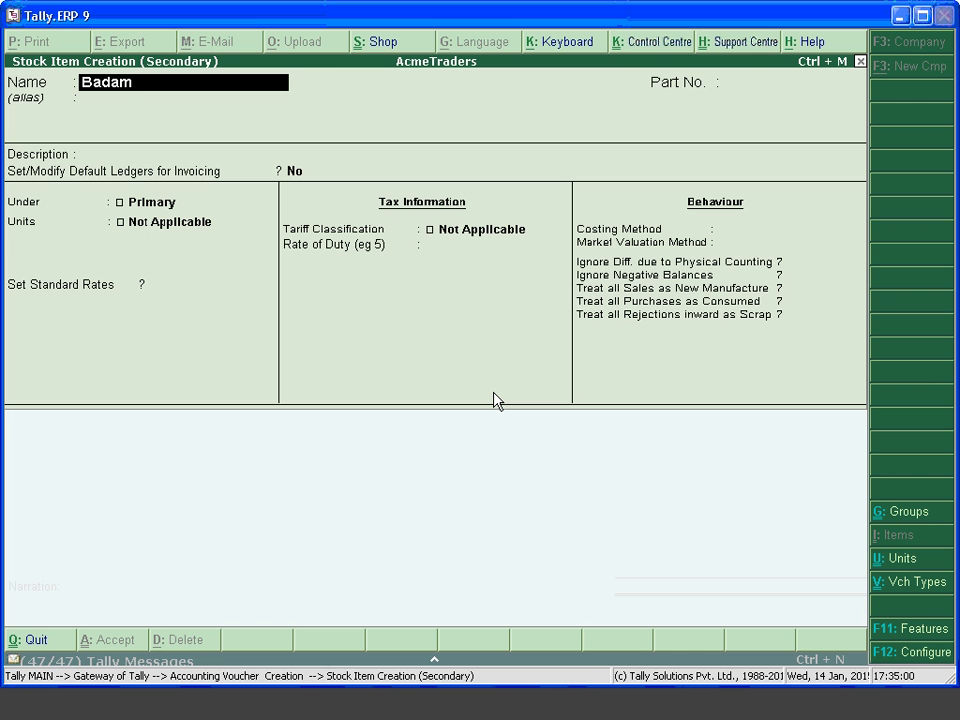
type(" american")
key("Return")
key("Return")
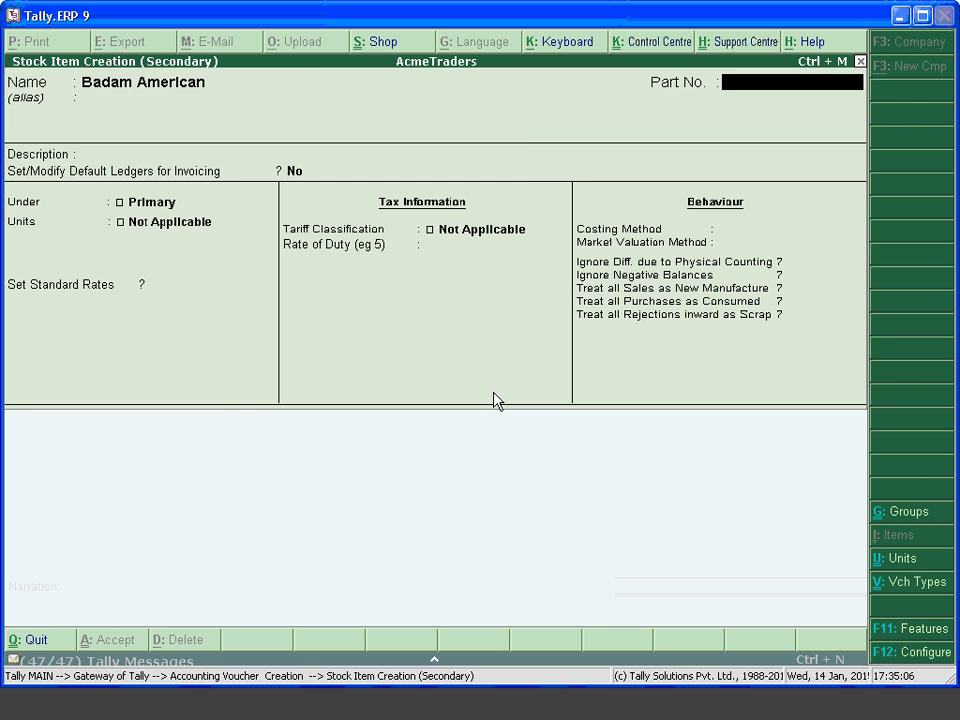
key("Return")
key("Return")
key("Return")
key("Return")
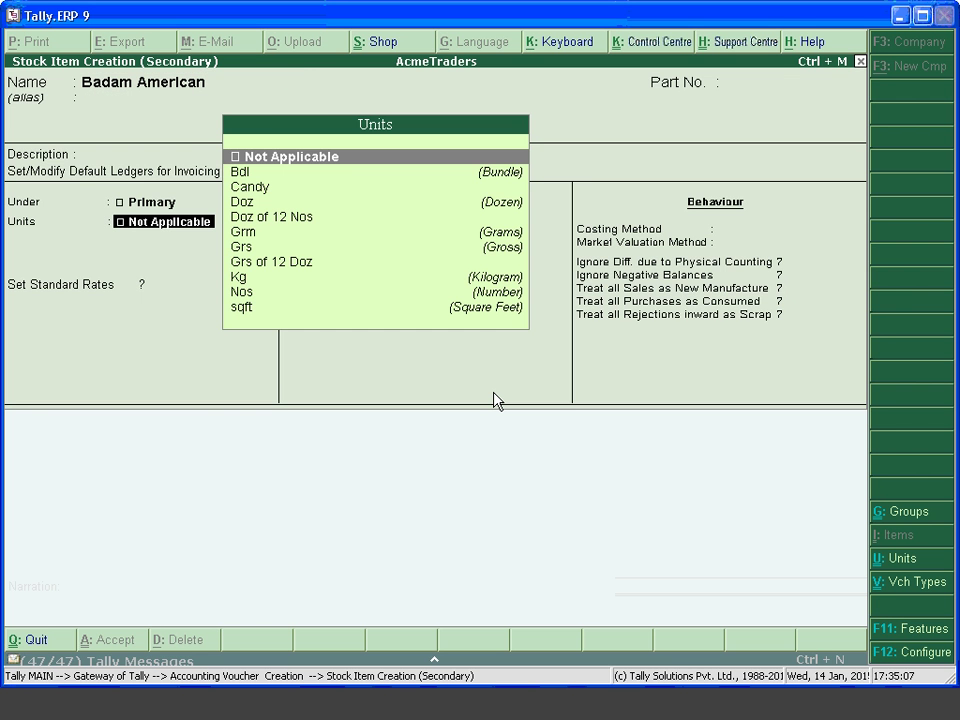
- Set the stock item's unit to Kg with no alternate unit
key("Down")
key("Down")
key("Down")
key("Down")
key("Down")
key("Down")
key("Down")
key("Down")
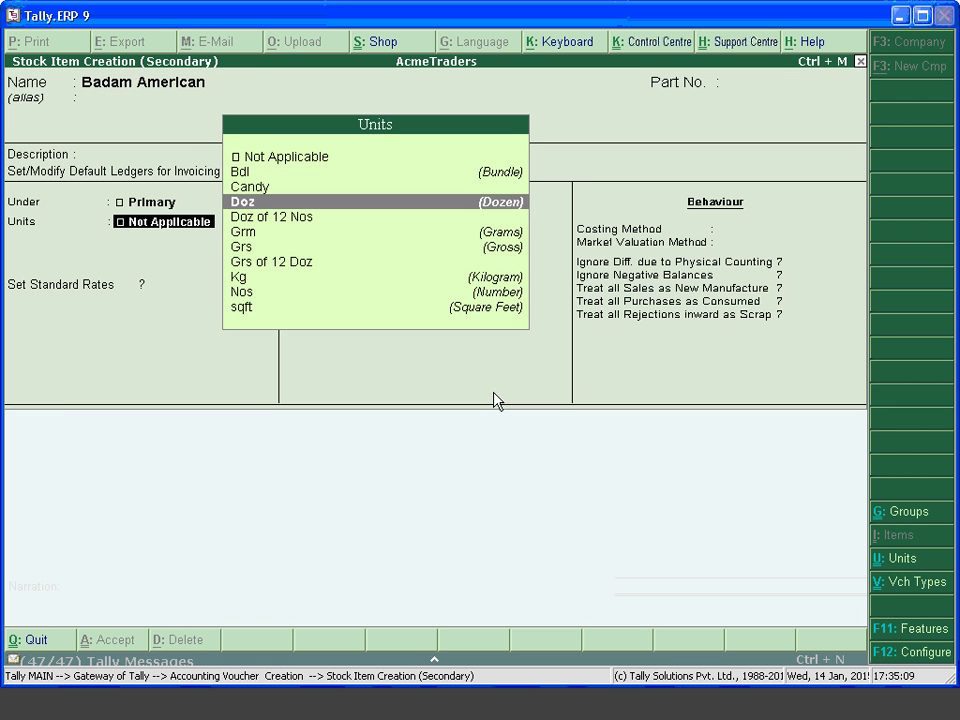
key("Return")
key("Return")
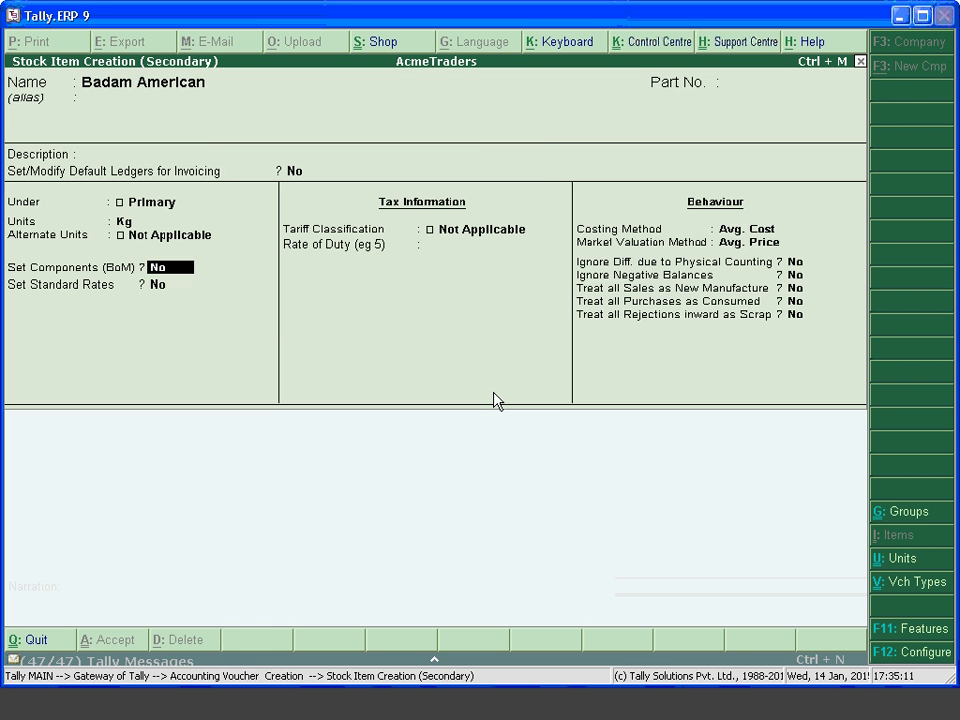
- Keep the default rate, tax and behaviour settings and save the Badam American stock item
key("Return")
key("Return")
key("Return")
key("Return")
key("Return")
key("Return")
key("Return")
key("Return")
key("Return")
key("Return")
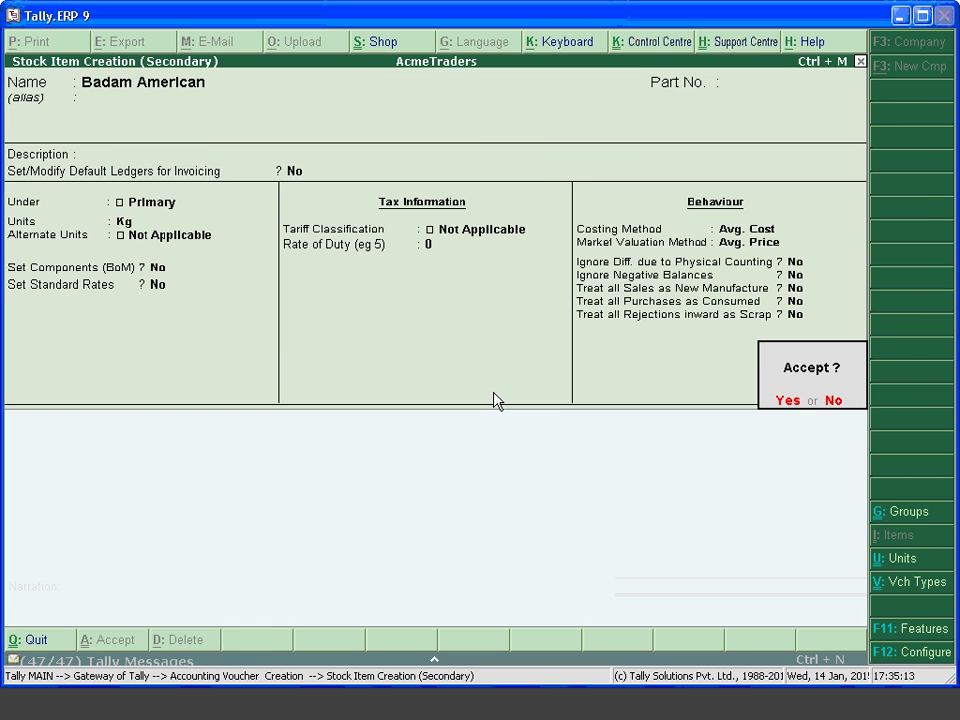
key("Return")
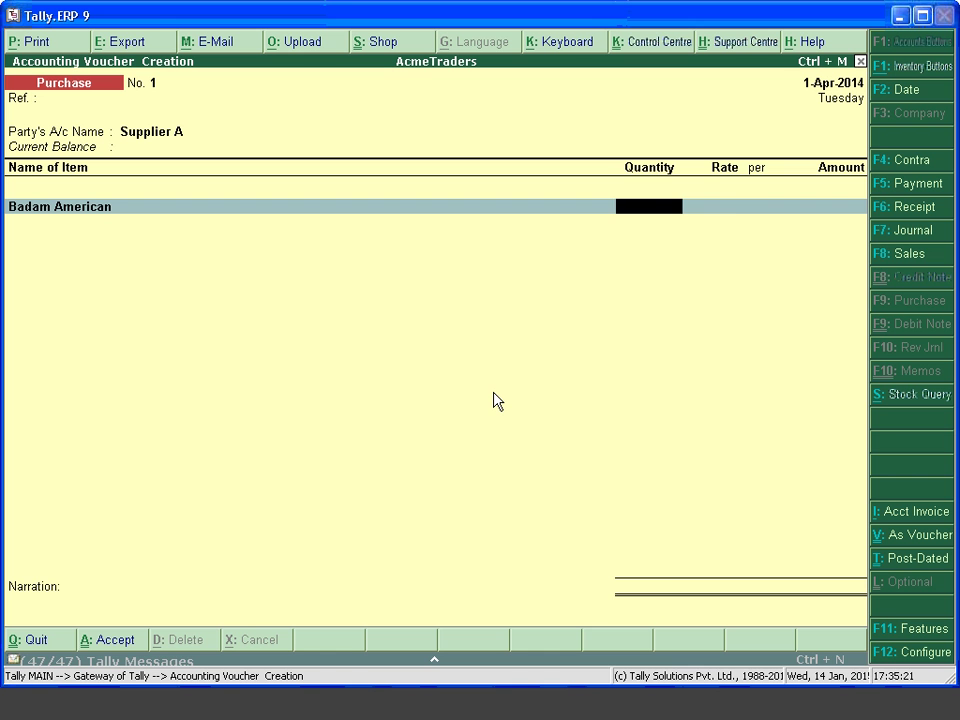
- Try to enter a quantity of 499.95 for Badam American in the purchase voucher
type("499")
type(".95")
key("Return")
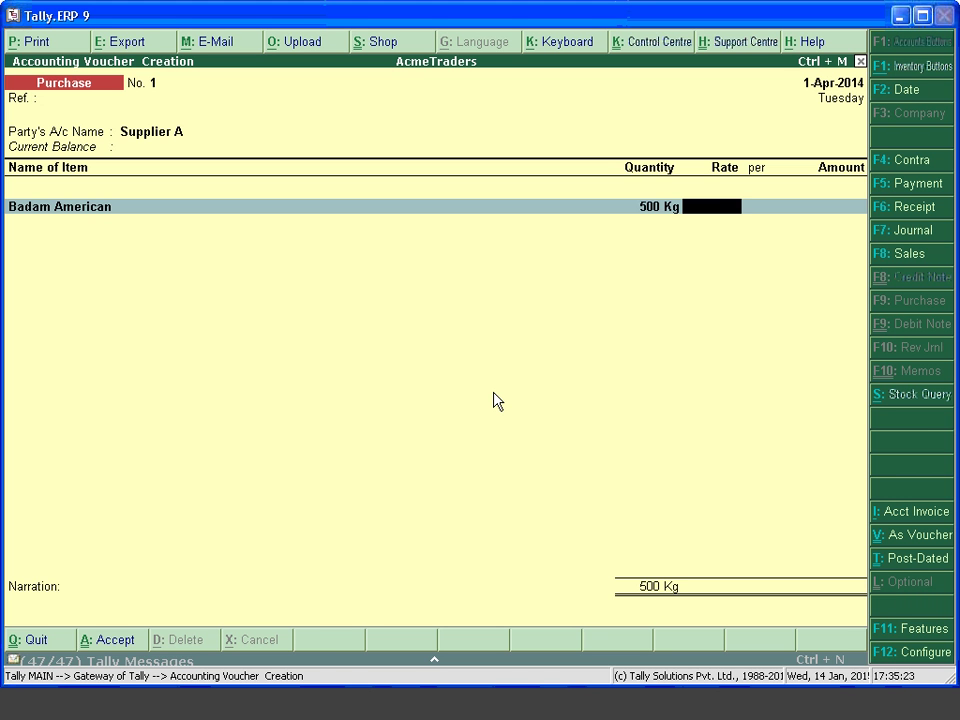
type("55")
key("BackSpace")
key("BackSpace")
key("BackSpace")
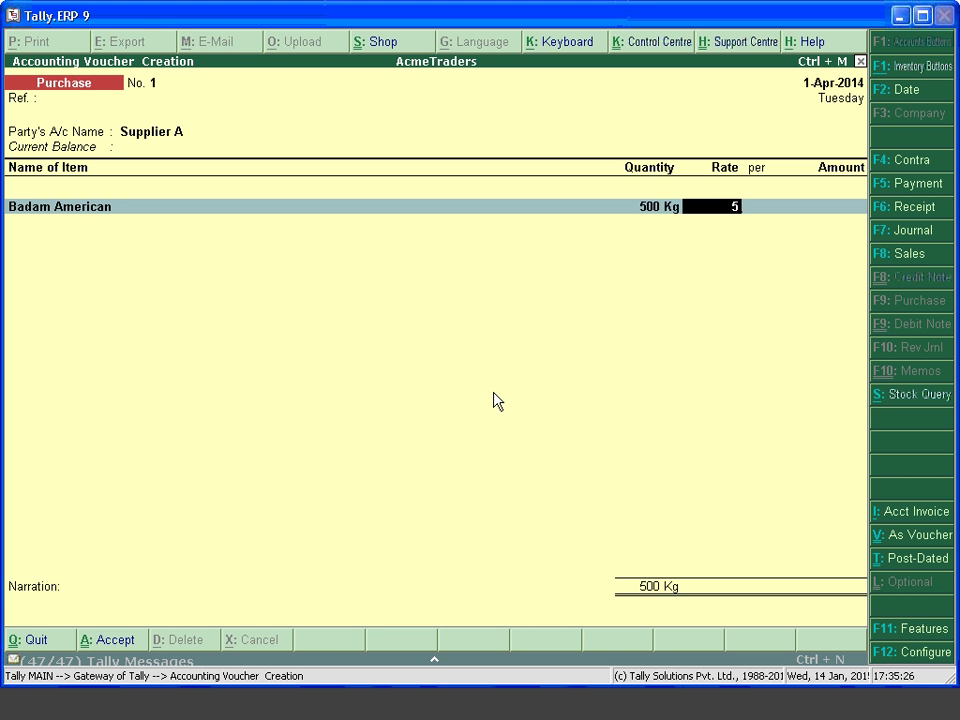
key("BackSpace")
key("ctrl+Return")
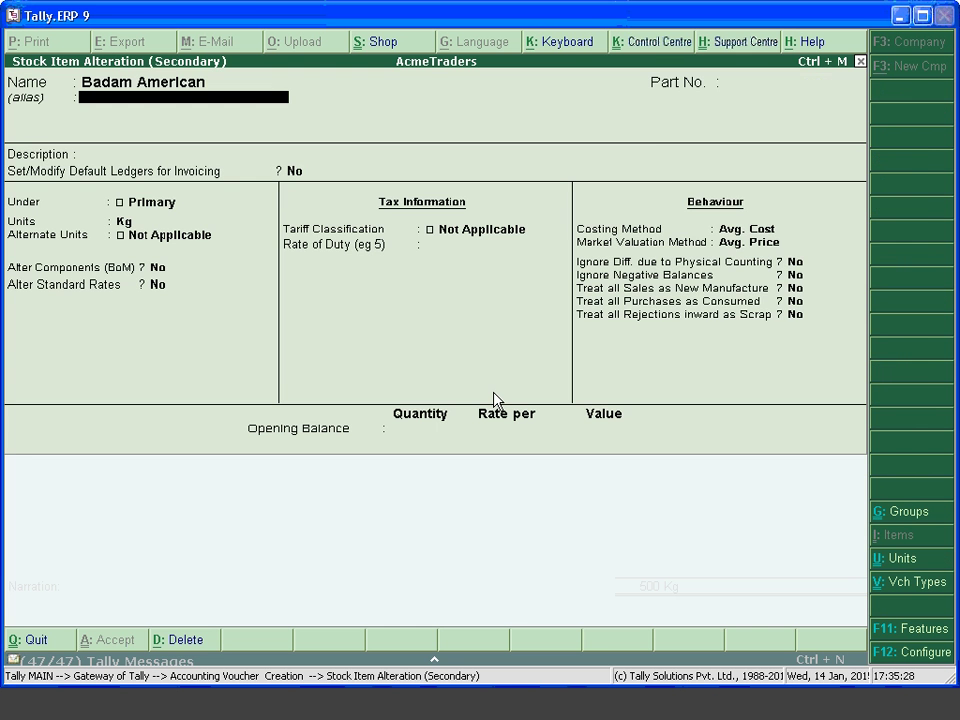
key("Return")
key("Return")
key("Escape")
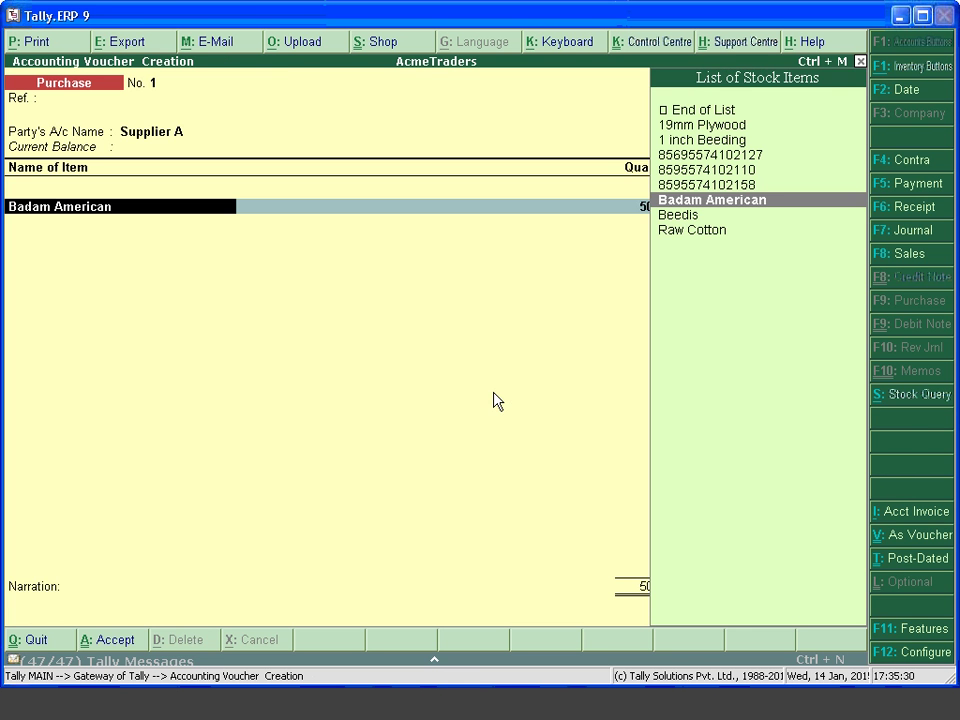
- Alter the Kg unit from within the Badam American stock item to use 2 decimal places, saving both the unit and the item
key("ctrl+Return")
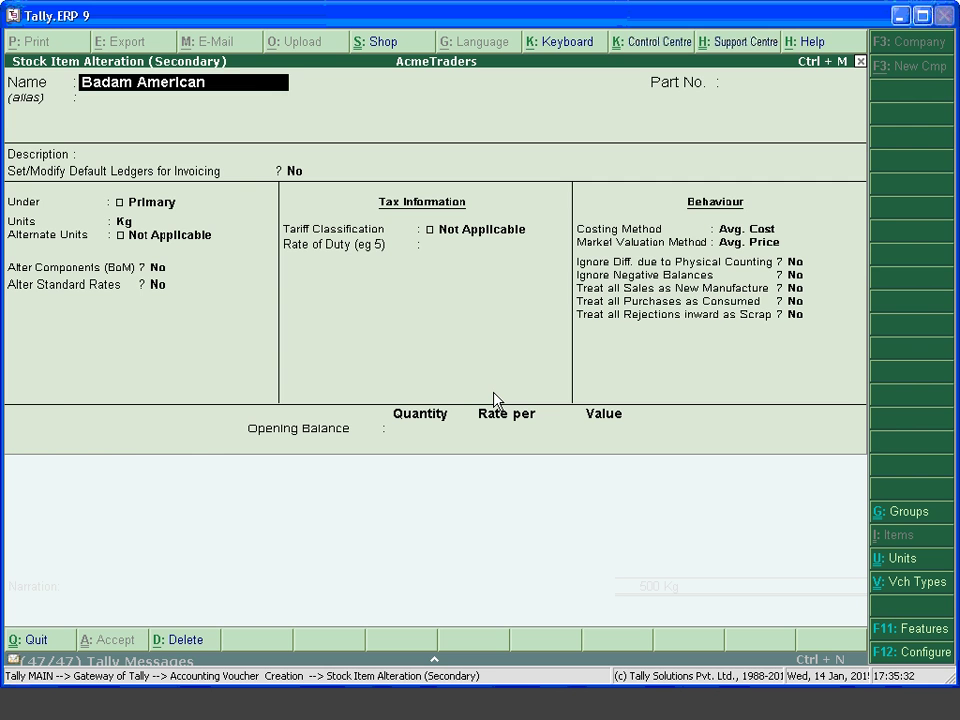
key("Return")
key("Return")
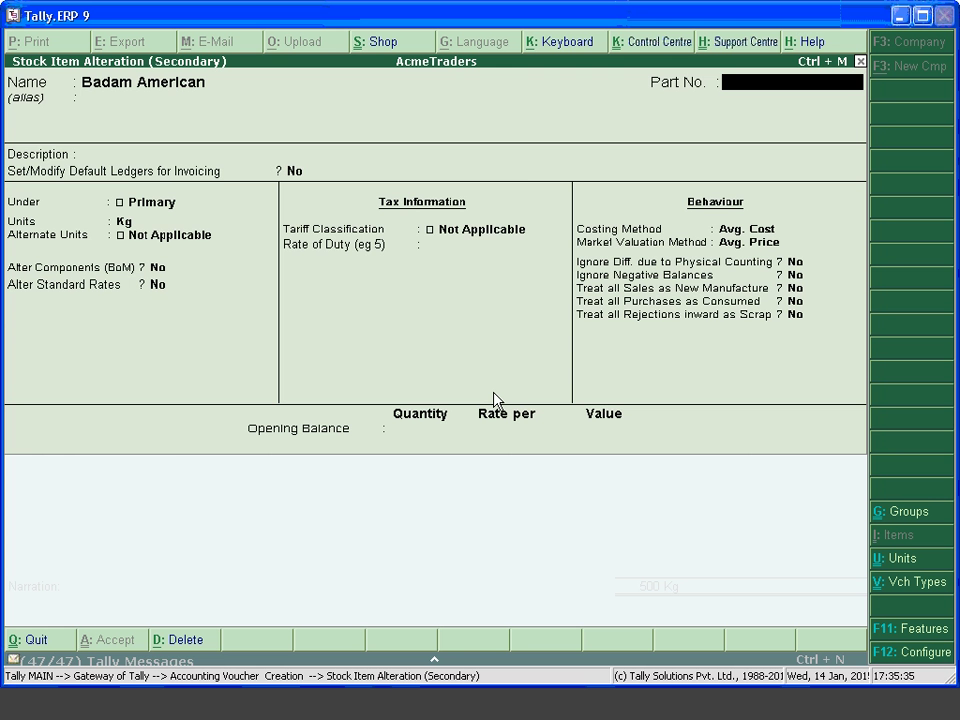
key("Return")
key("Return")
key("Return")
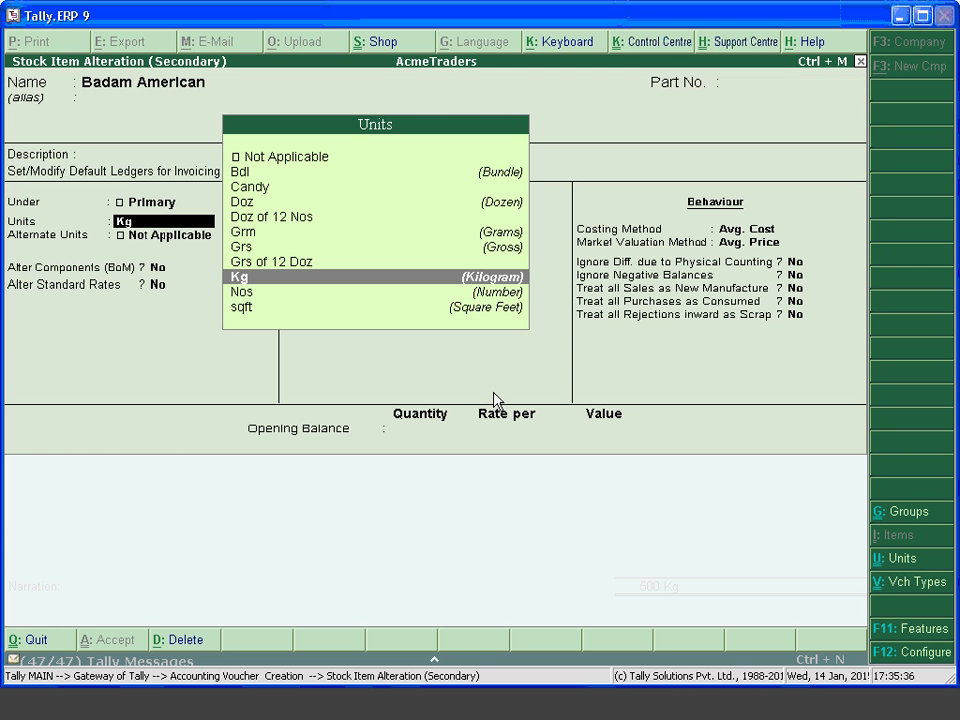
key("ctrl+Return")
key("Return")
key("Return")
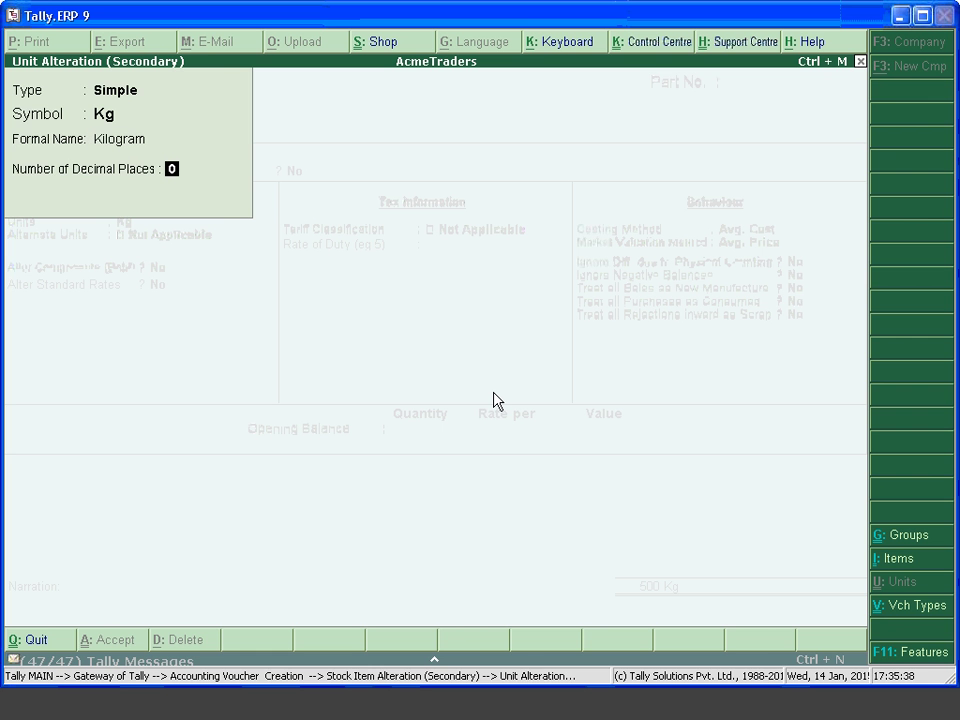
type("2")
key("Return")
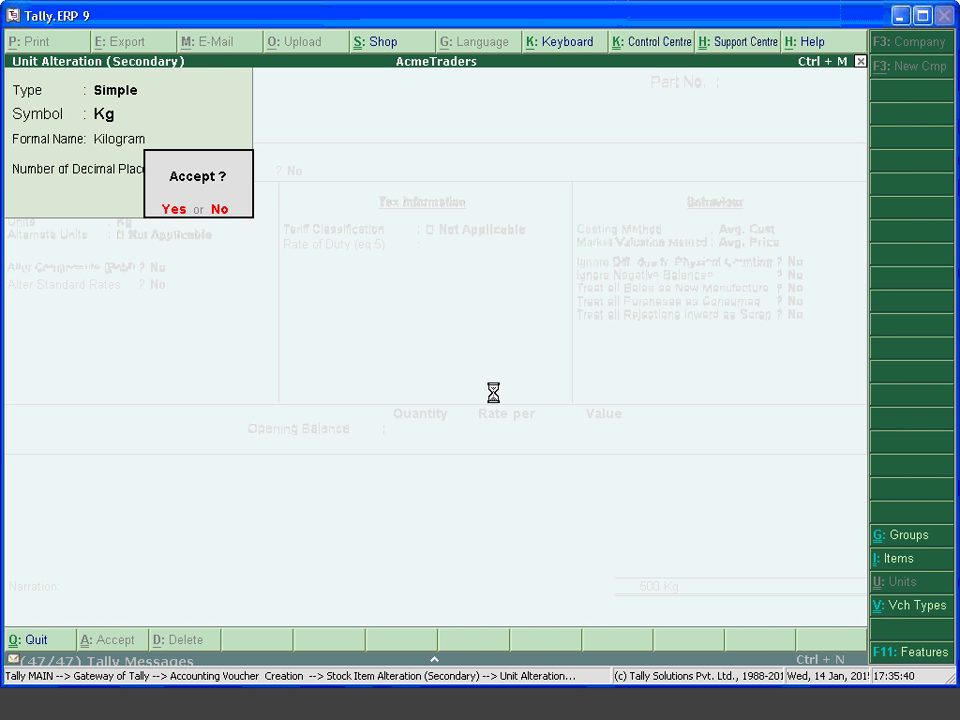
key("Return")
key("ctrl+a")
- Enter the Badam American line with no description, a quantity of 499.95 Kg and a rate of 550 per Kg
key("Return")
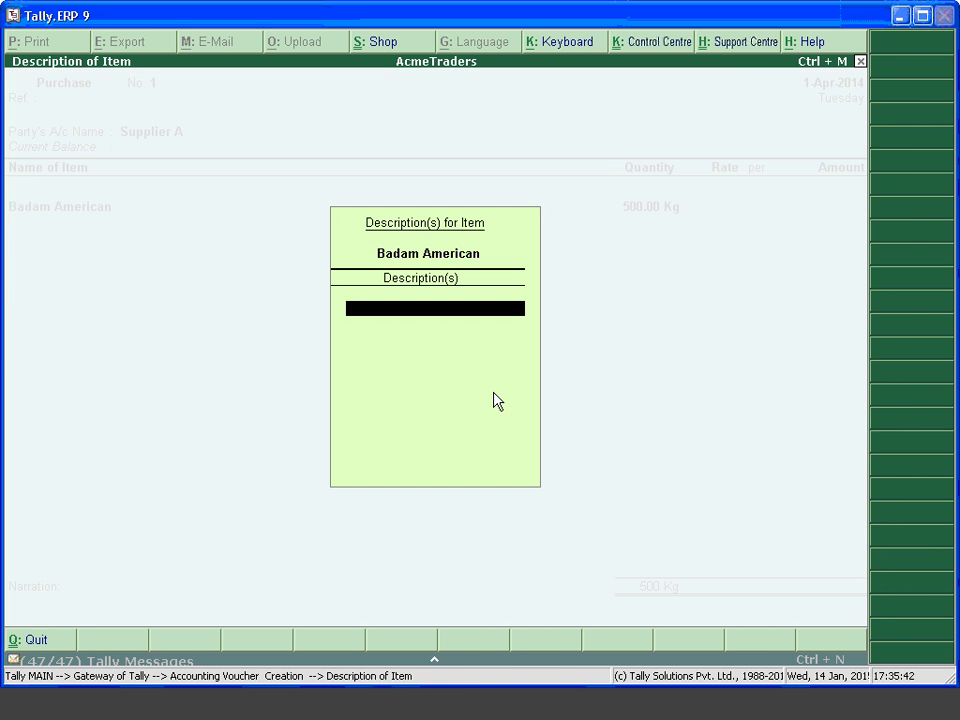
key("Return")
type("4")
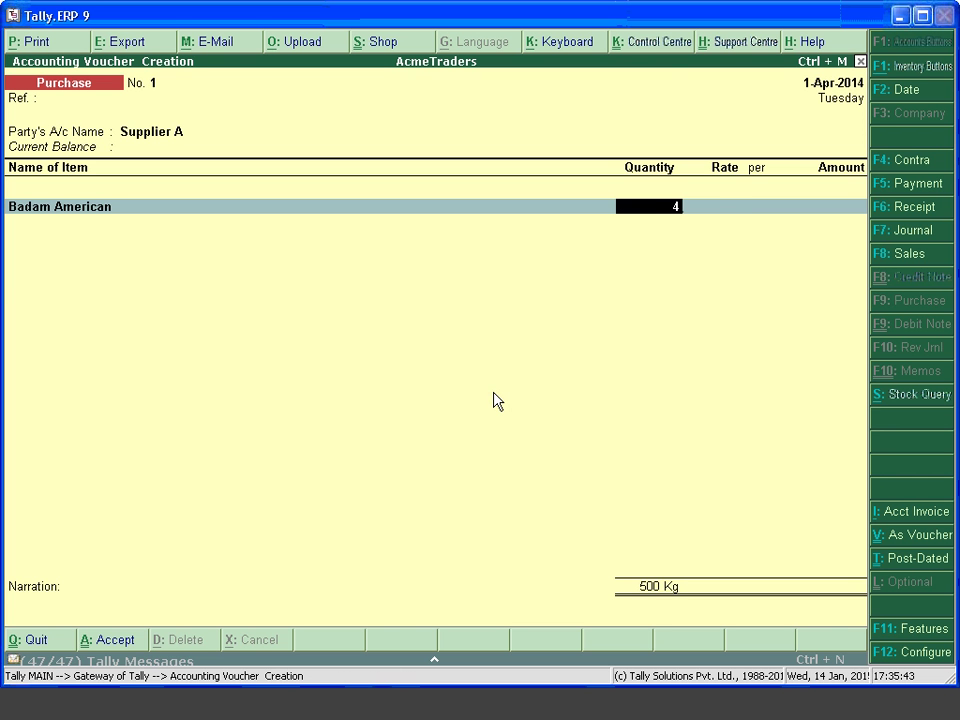
type("99.95")
key("Return")
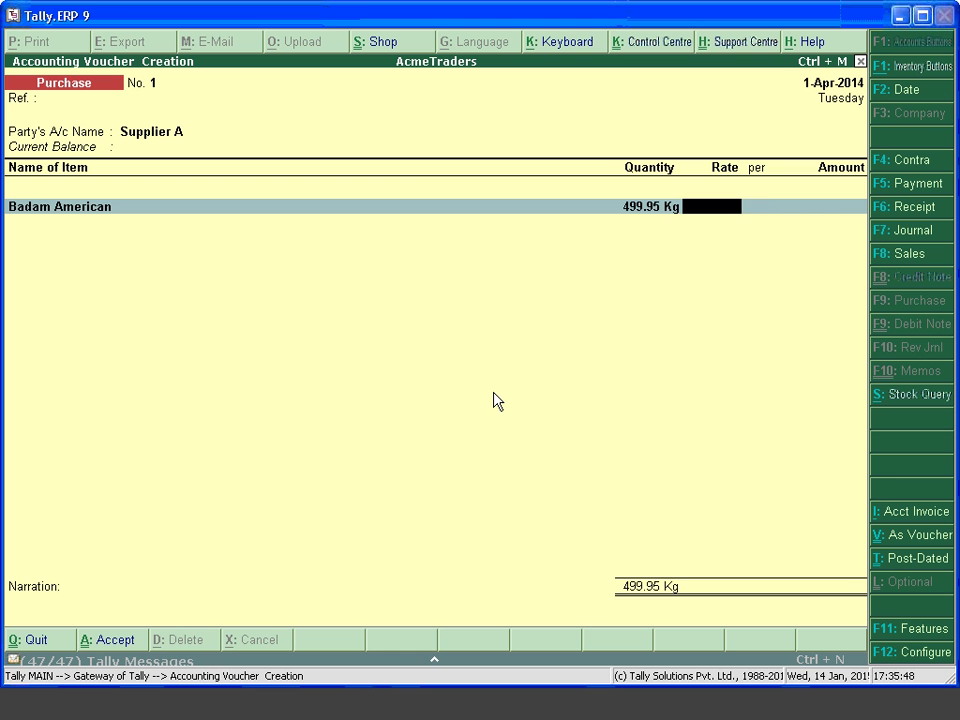
type("550")
key("Return")
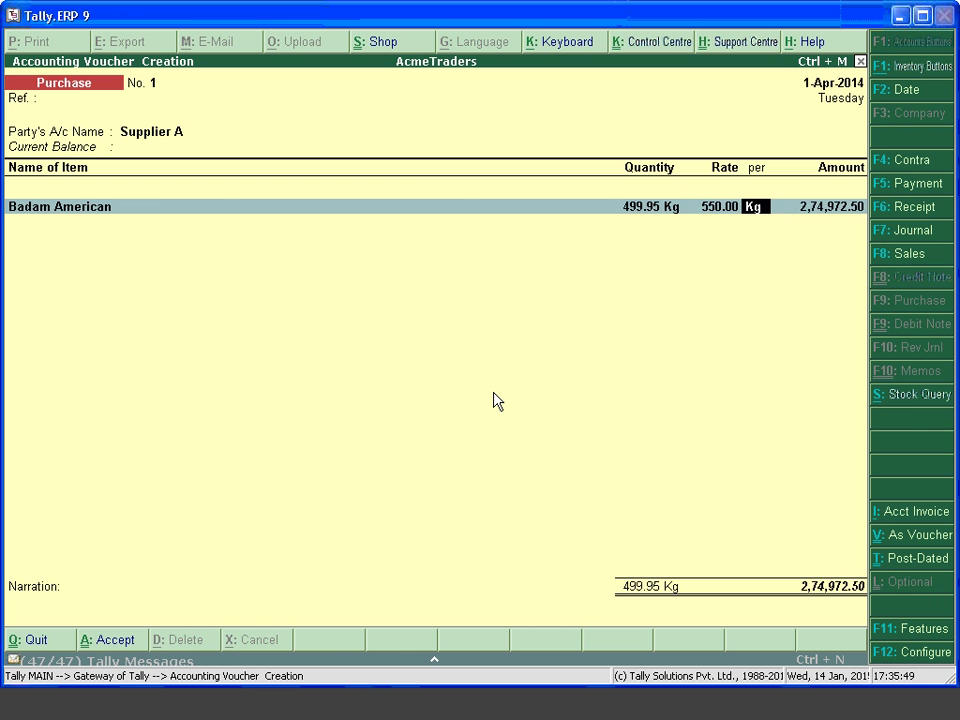
key("Return")
key("Return")
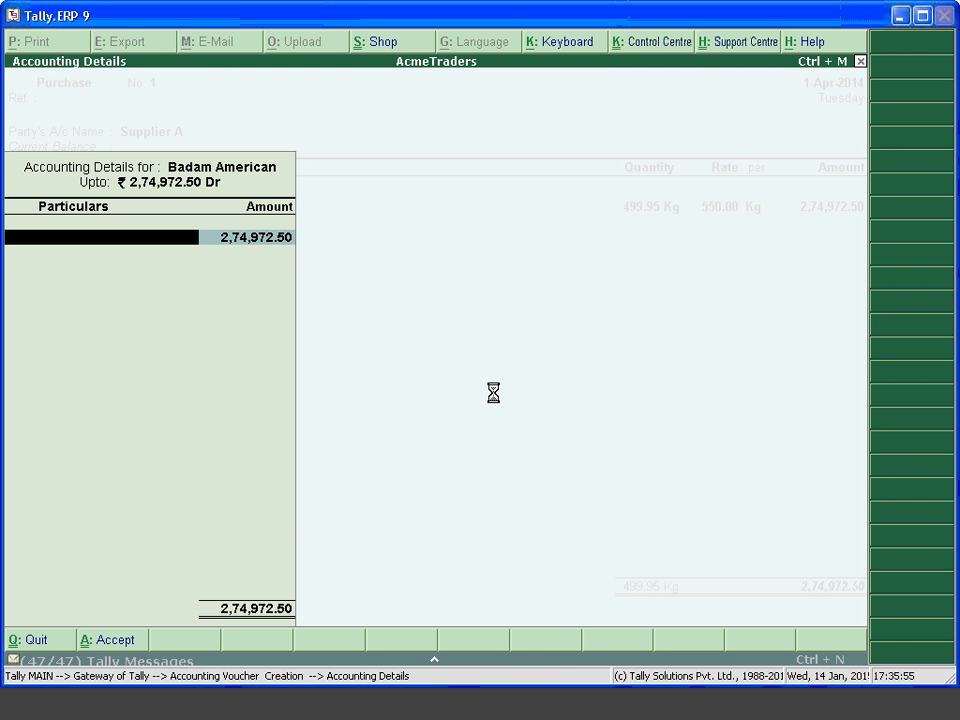
key("alt+c")
key("Escape")
key("y")
- Quit the item's accounting details and set Use Common Ledger A/c for Item Allocation to Yes in the purchase invoice configuration
key("Escape")
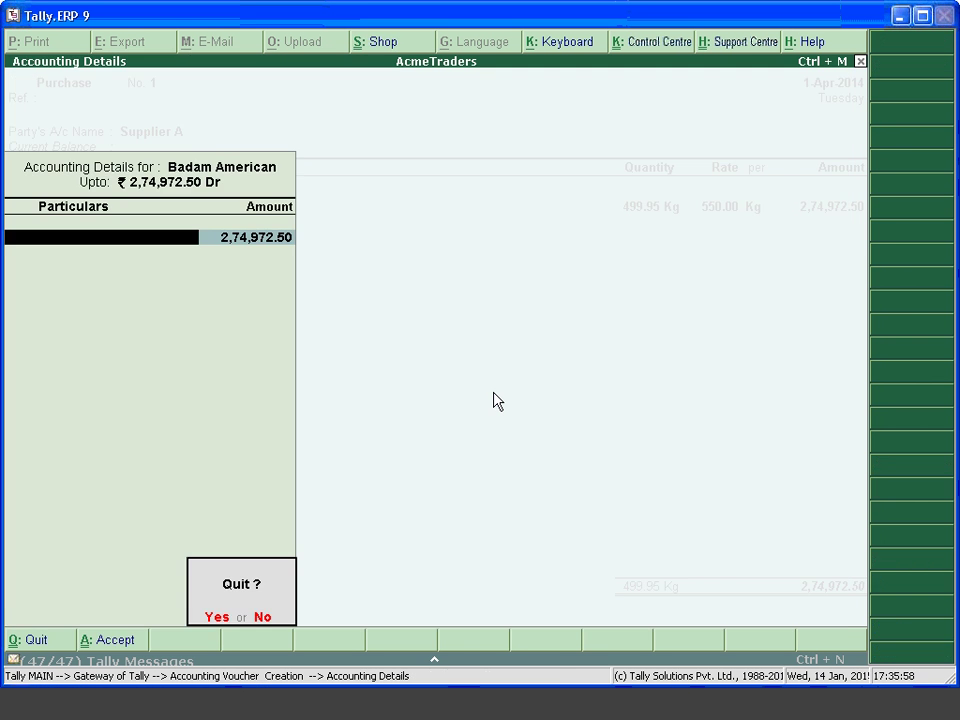
key("y")
key("F12")
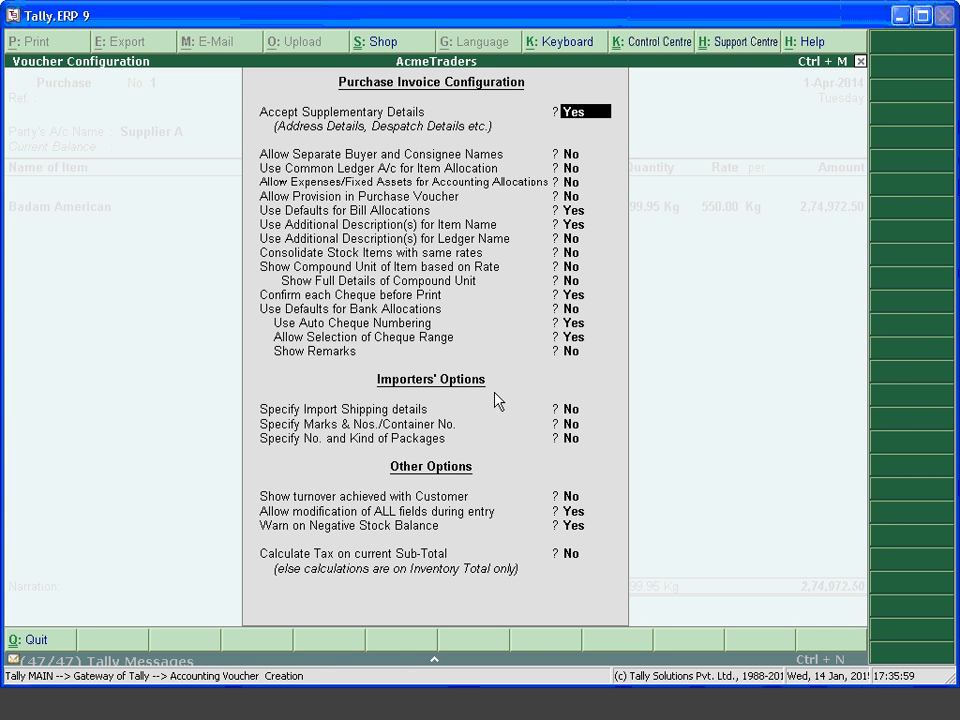
left_click(571, 170)
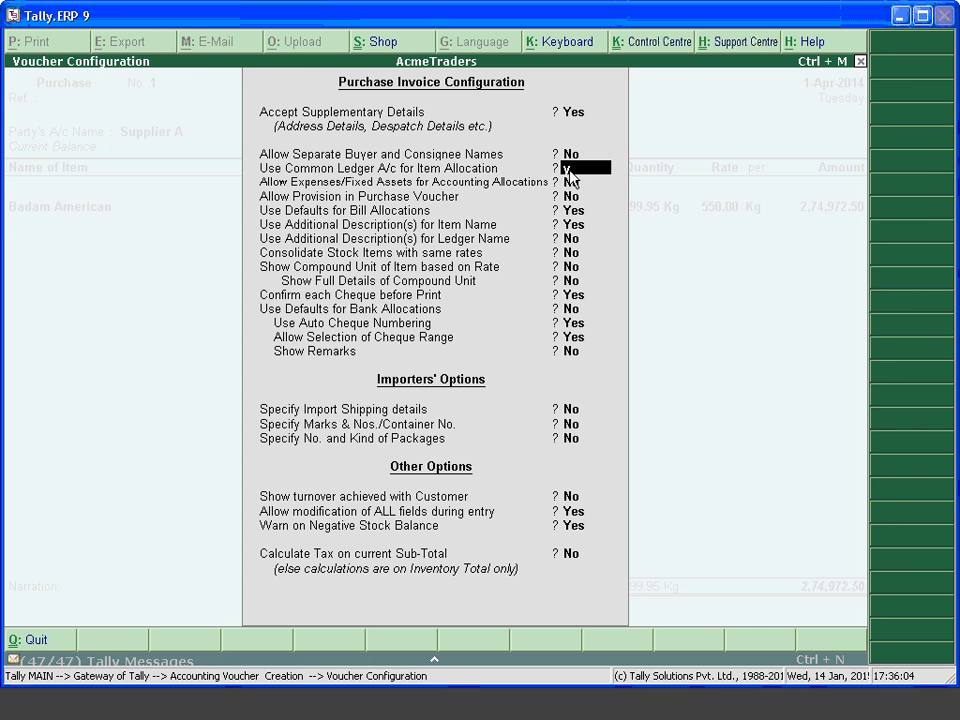
key("y")
key("ctrl+a")
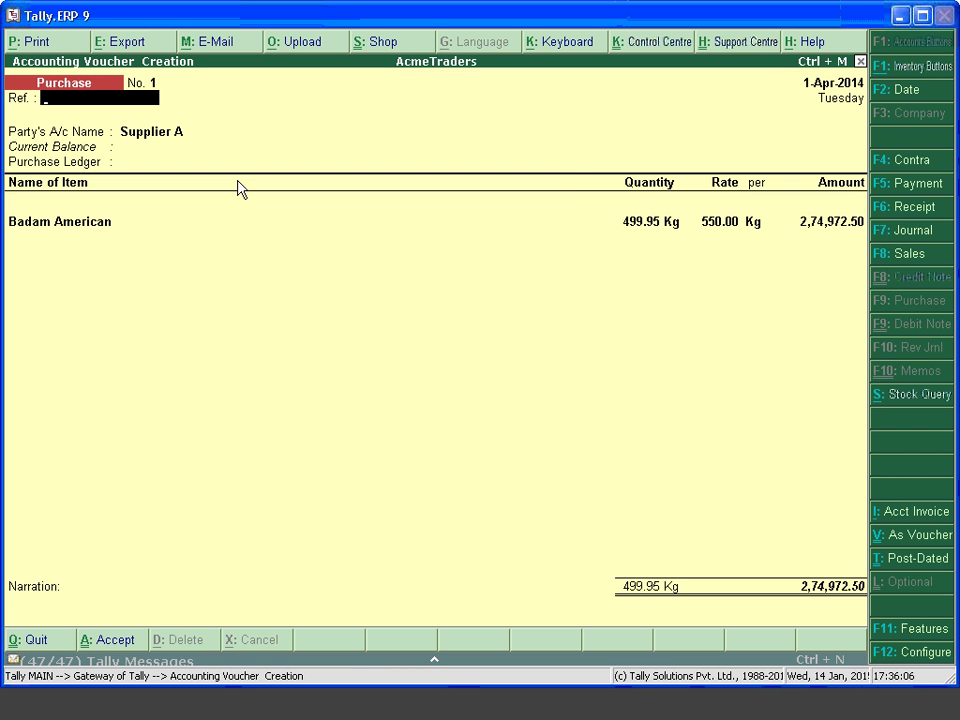
- Keep Supplier A as the voucher's party account and accept the supplier details
left_click(153, 138)
key("Return")
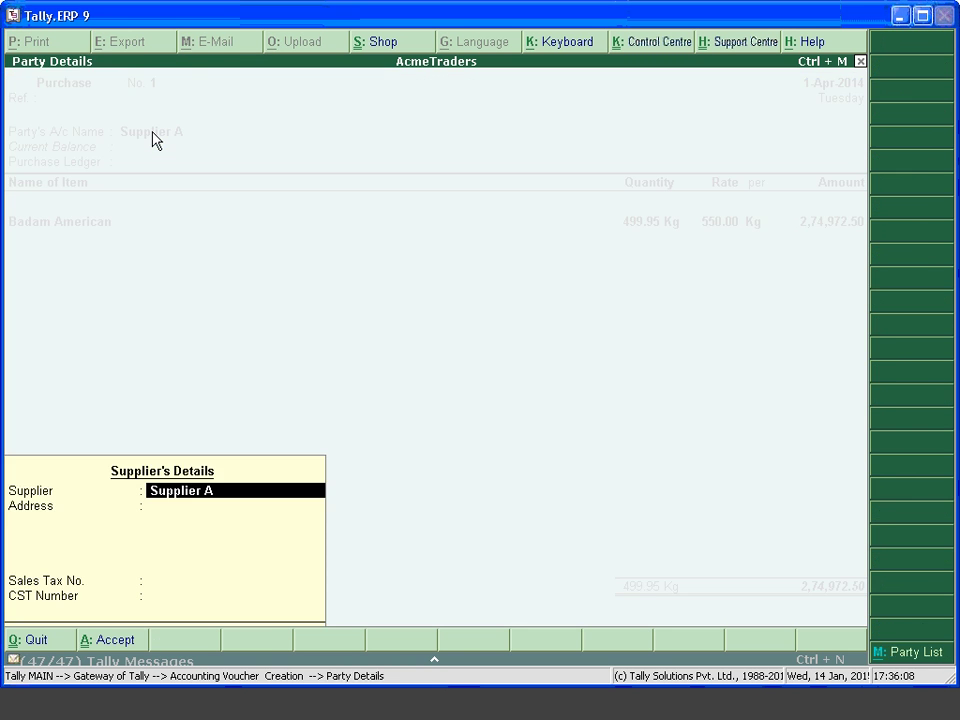
key("ctrl+a")
- Create a ledger named Purchase under Purchase Accounts for the voucher's purchase ledger and save it with the default details
key("alt+c")
type("Purchase")
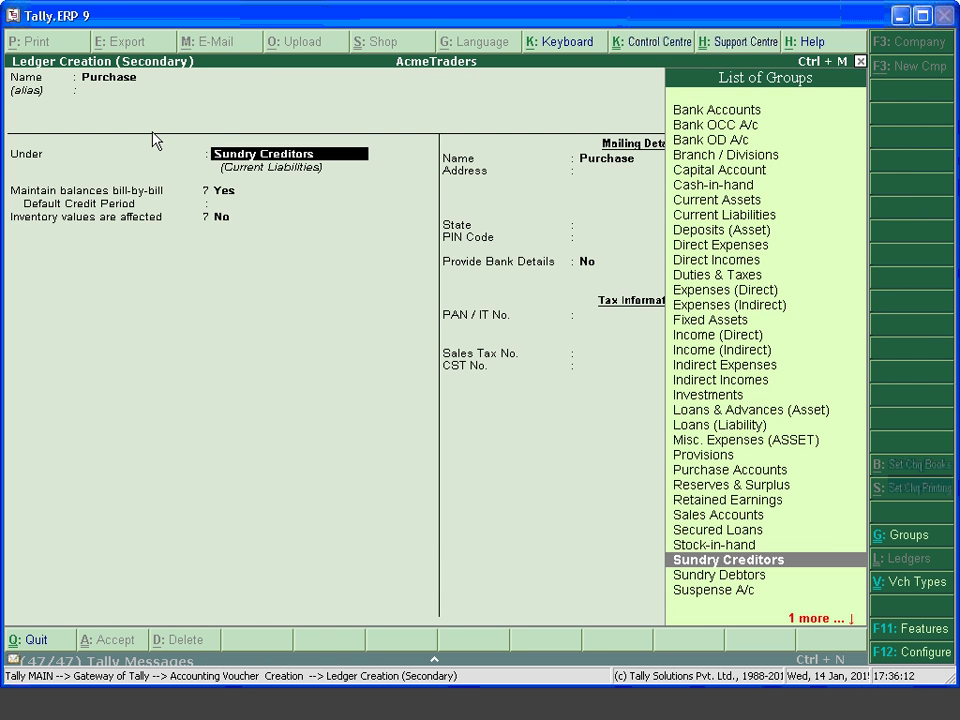
type("Purc")
key("Return")
key("Return")
key("Return")
key("Return")
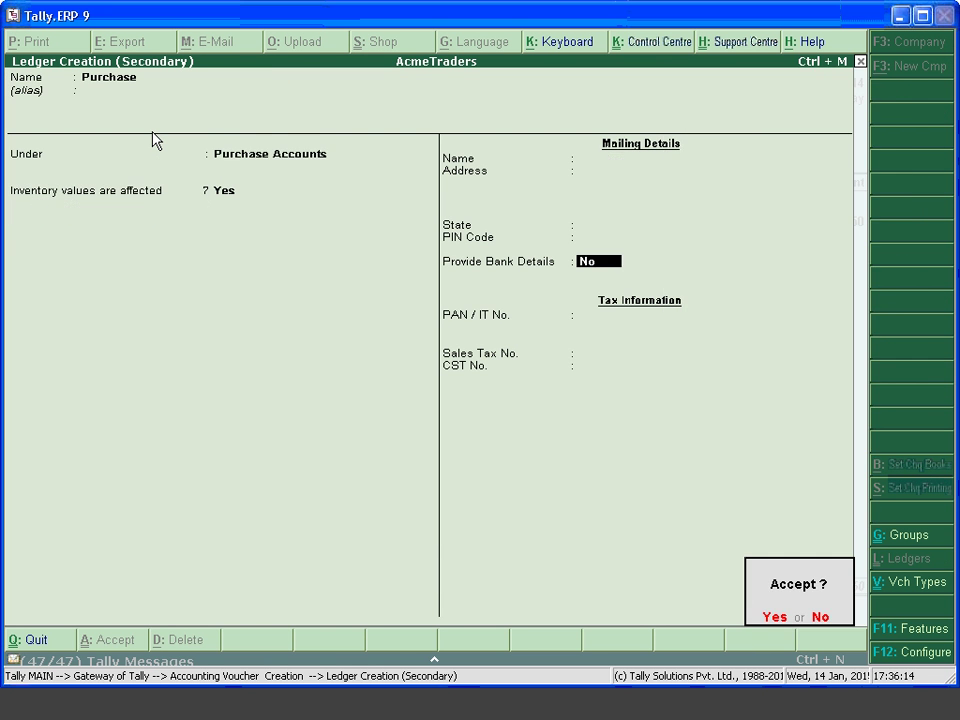
key("Return")
- Keep the Badam American line as entered, end the item list, leave the narration blank and save the purchase voucher
key("Return")
key("Return")
key("Return")
key("Return")
key("Return")
key("Return")
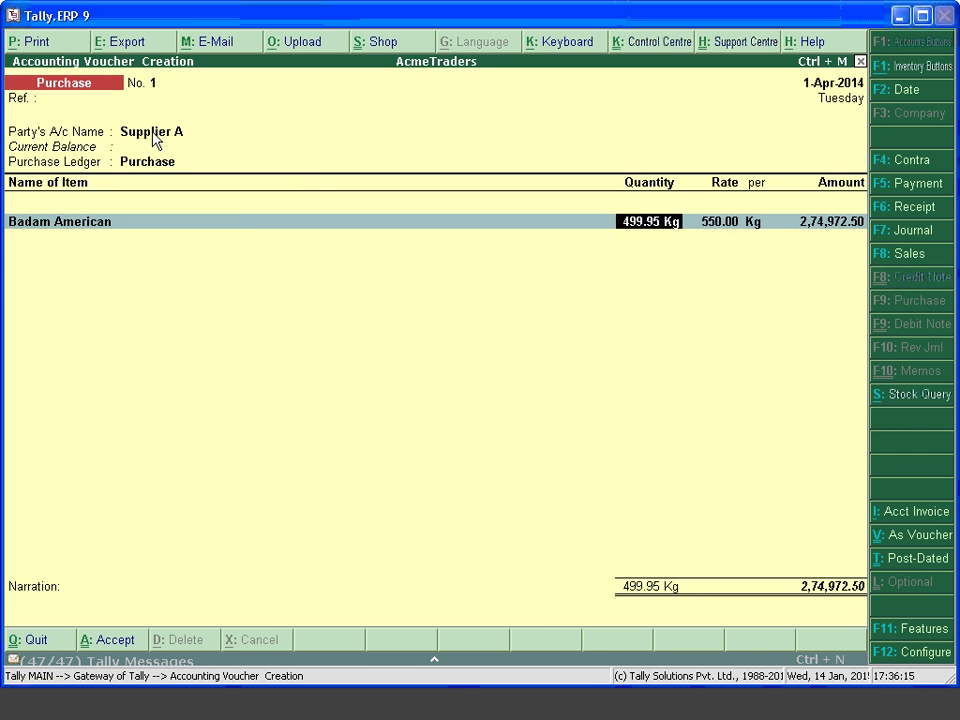
key("Return")
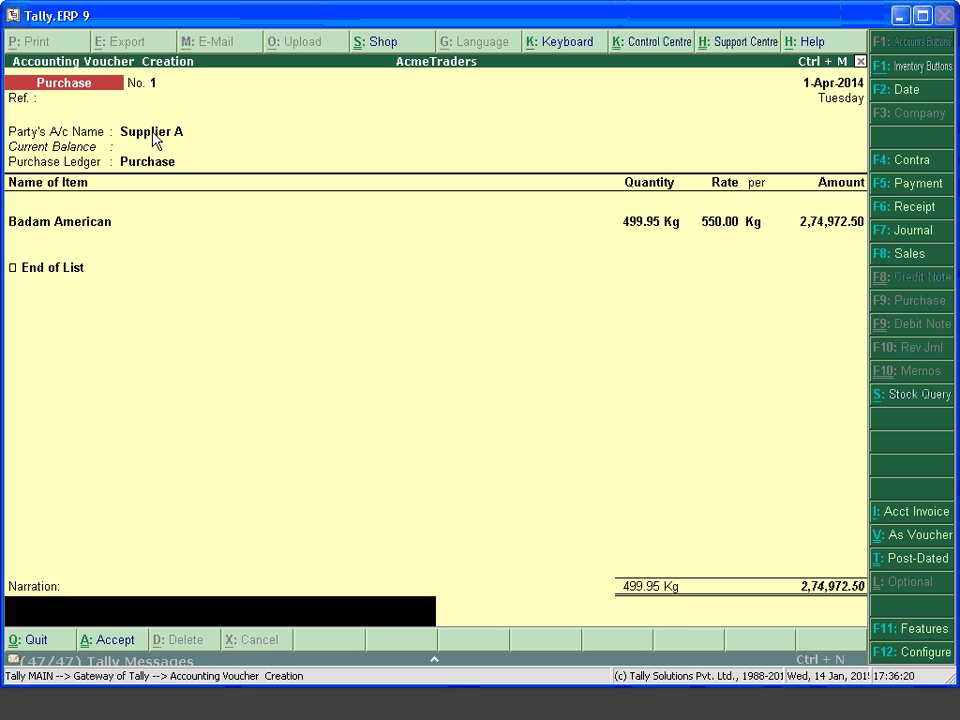
key("Return")
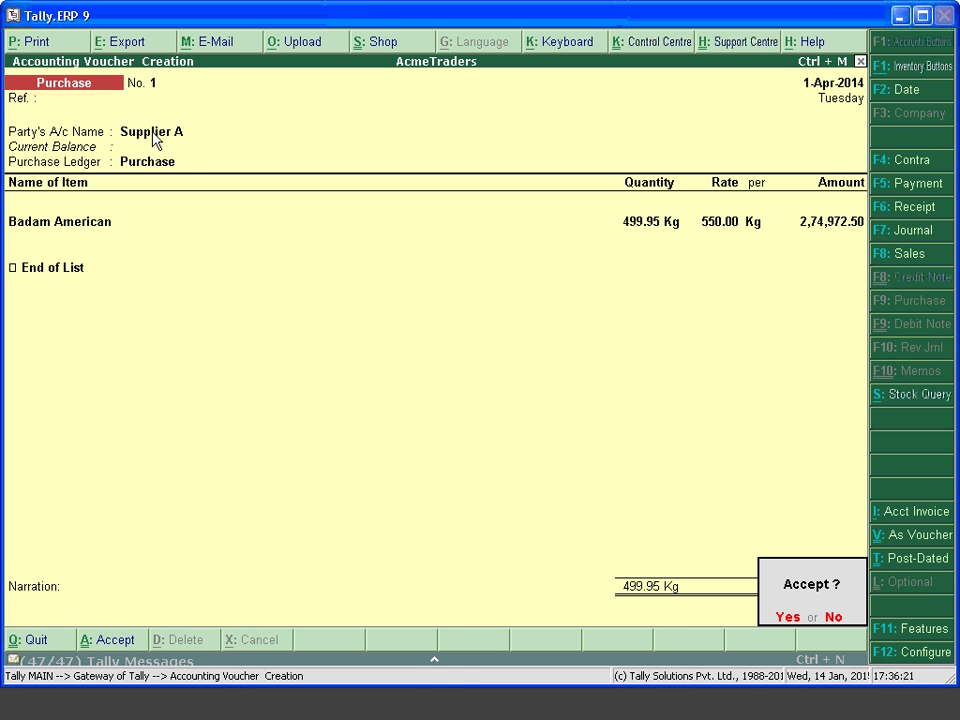
key("n")
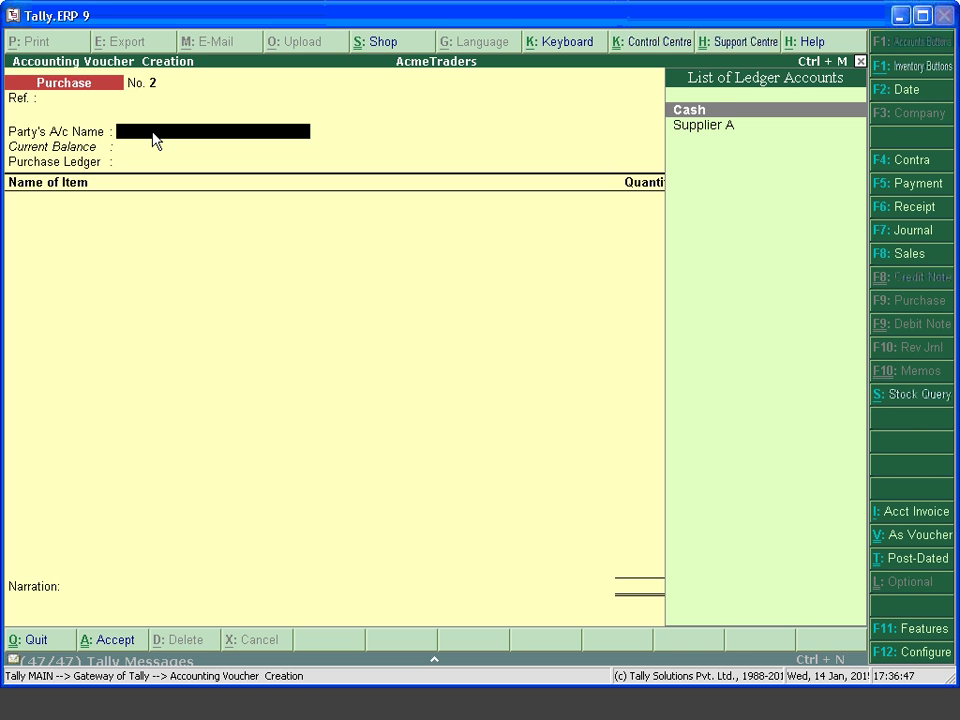
- Set Supplier A as the party and Purchase as the purchase ledger in the second purchase voucher
key("Down")
key("Return")
key("Return")
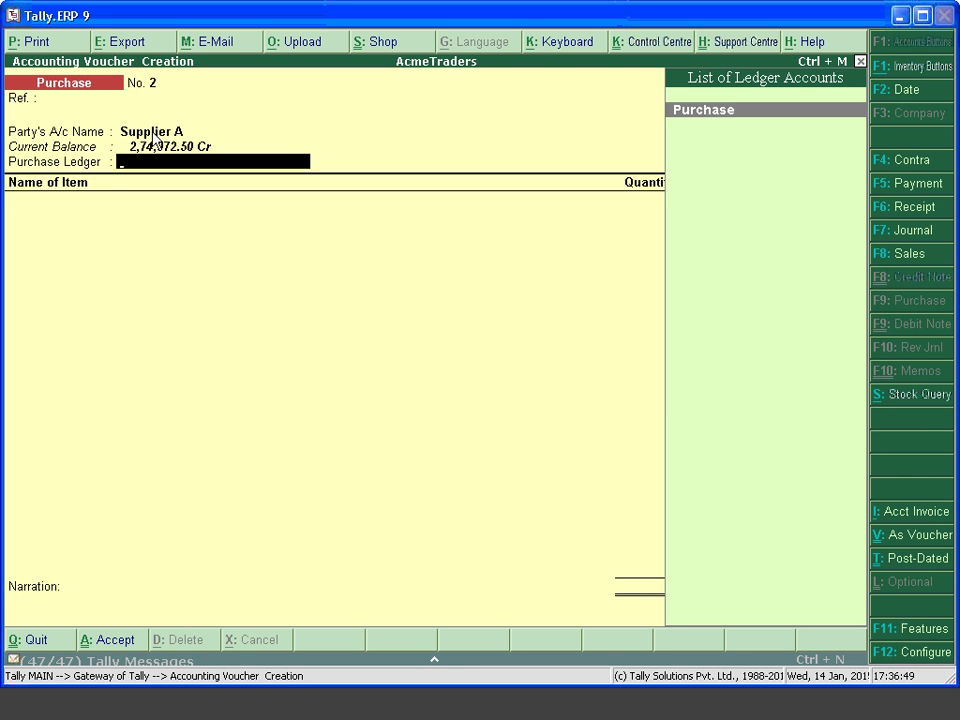
key("Return")
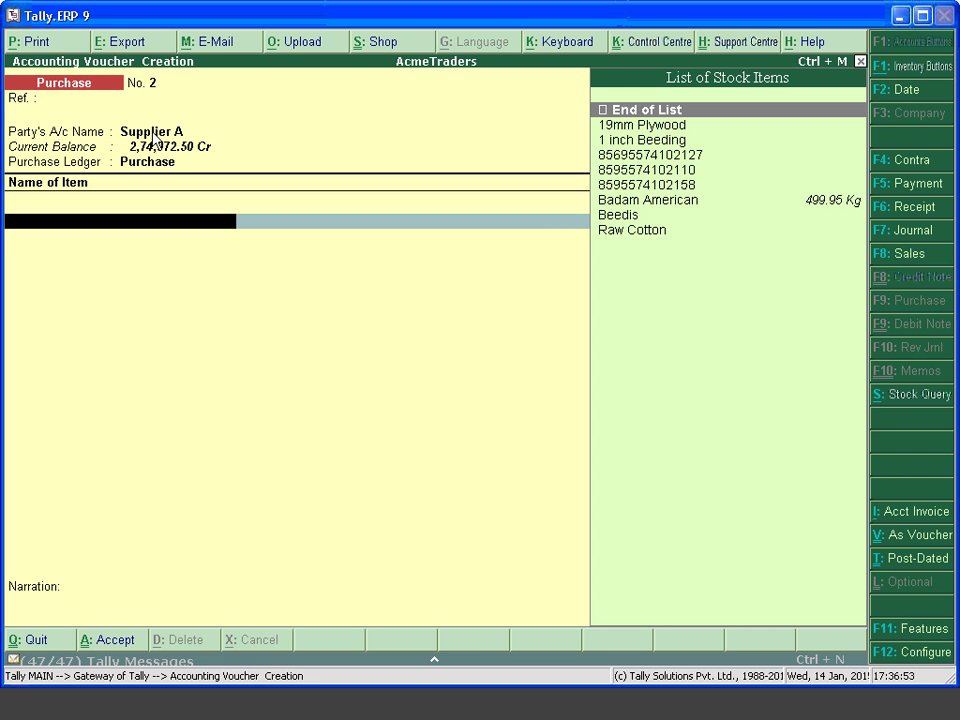
key("Down")
key("Down")
key("Down")
key("Down")
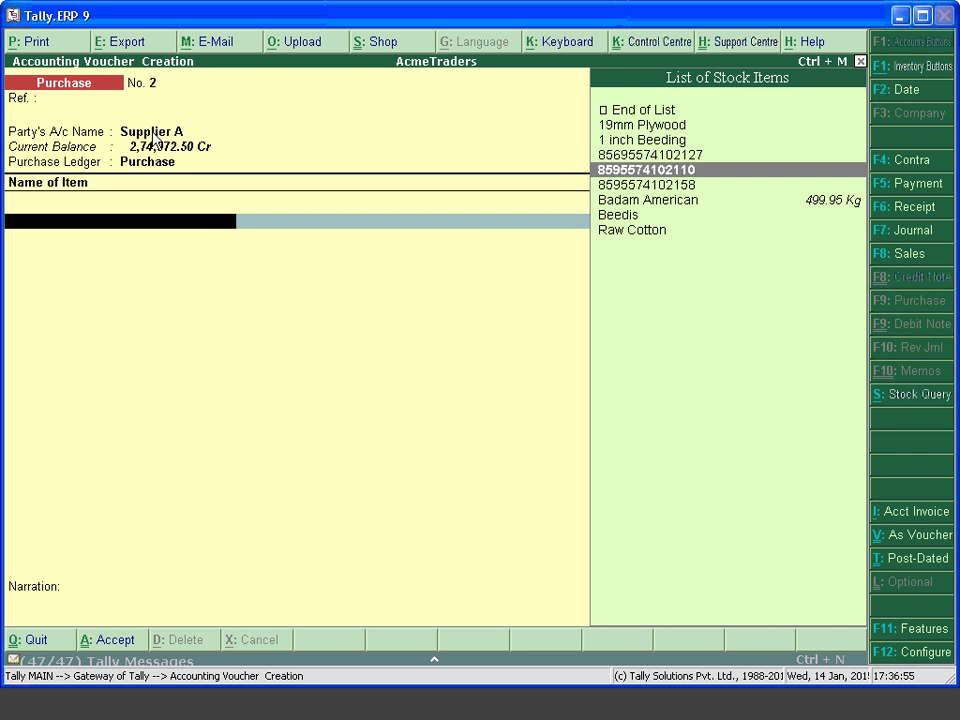
key("Up")
key("Up")
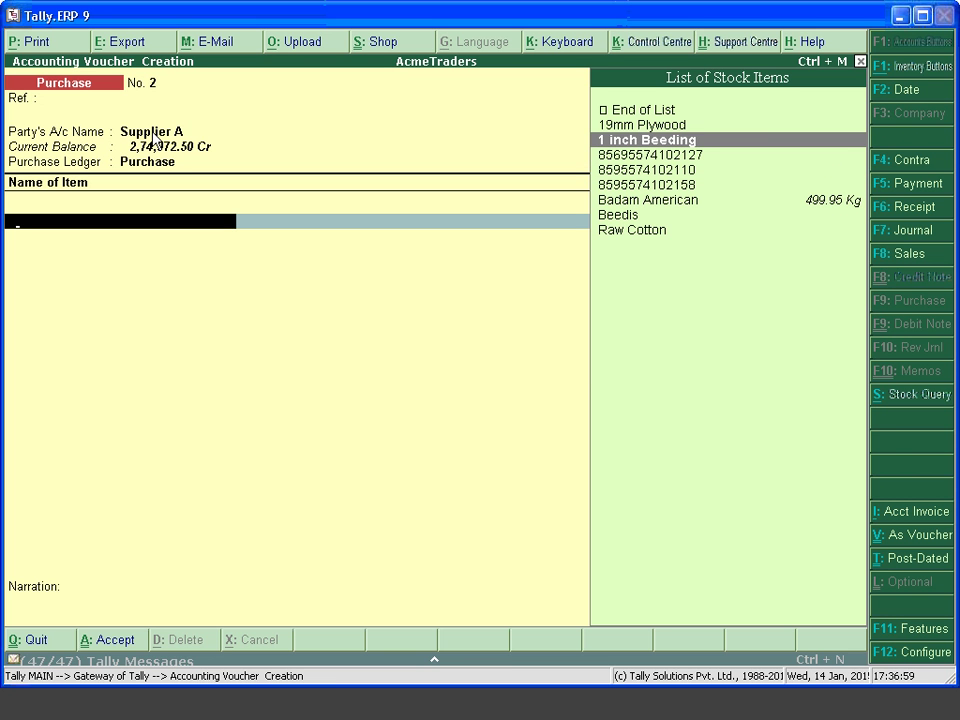
key("Down")
key("Down")
key("Down")
key("Down")
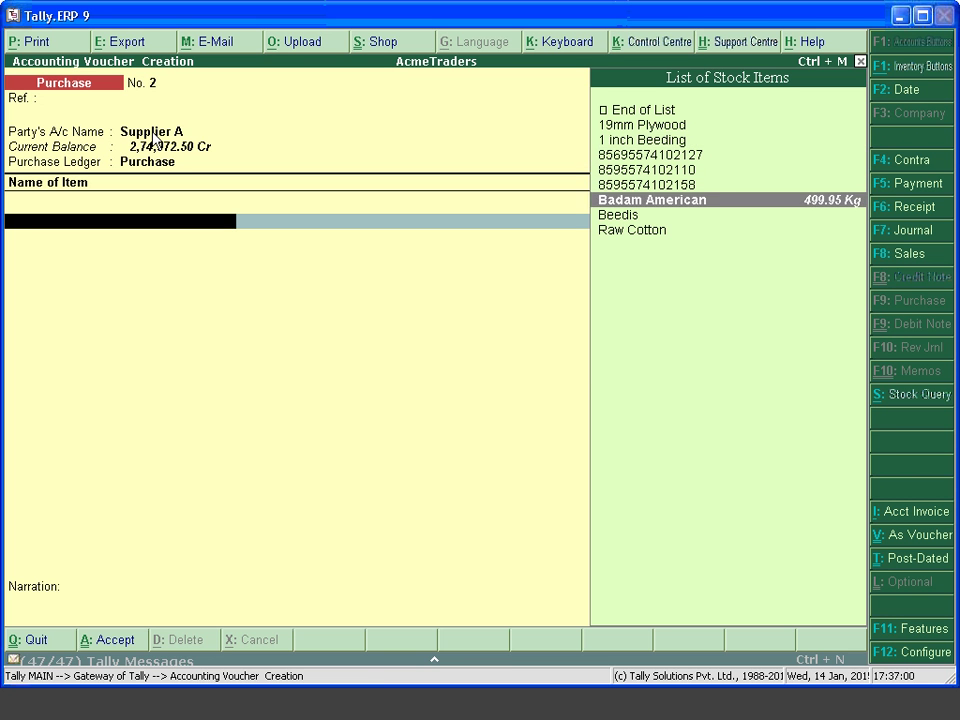
key("Down")
key("Return")
key("Escape")
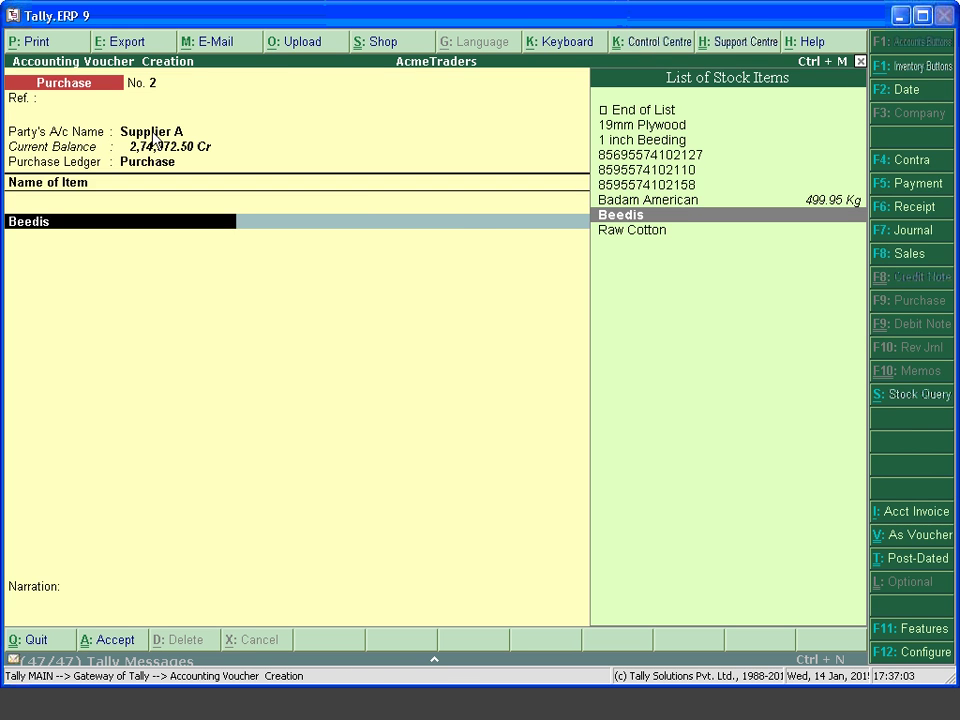
- Start a new stock item from the voucher, named Beeding, under Primary with no alias, part number or description
key("alt+c")
type("Beeding")
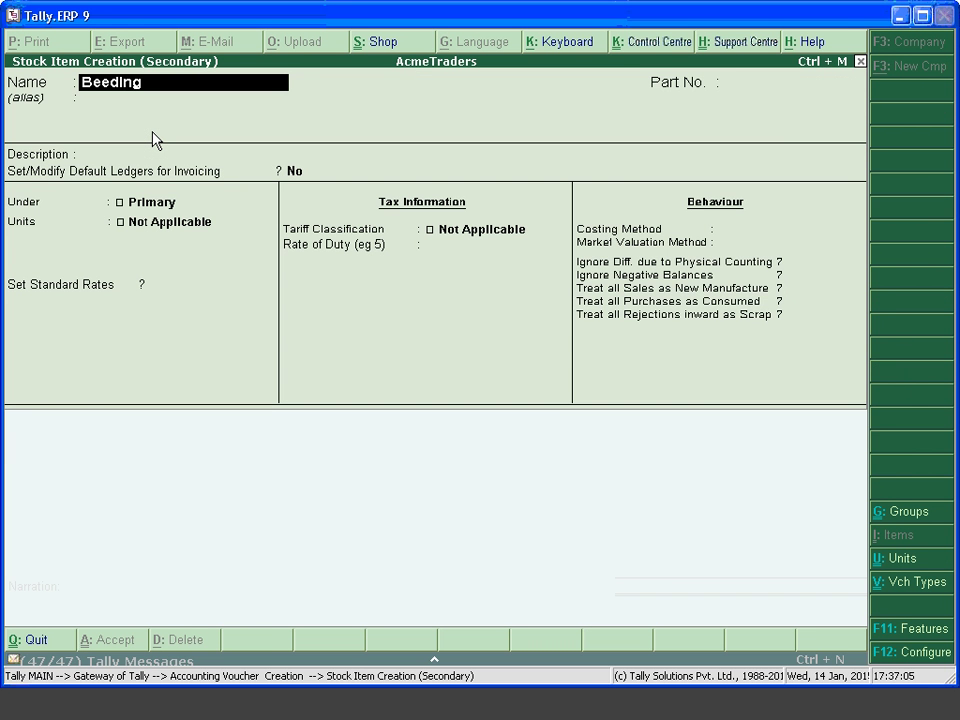
key("Return")
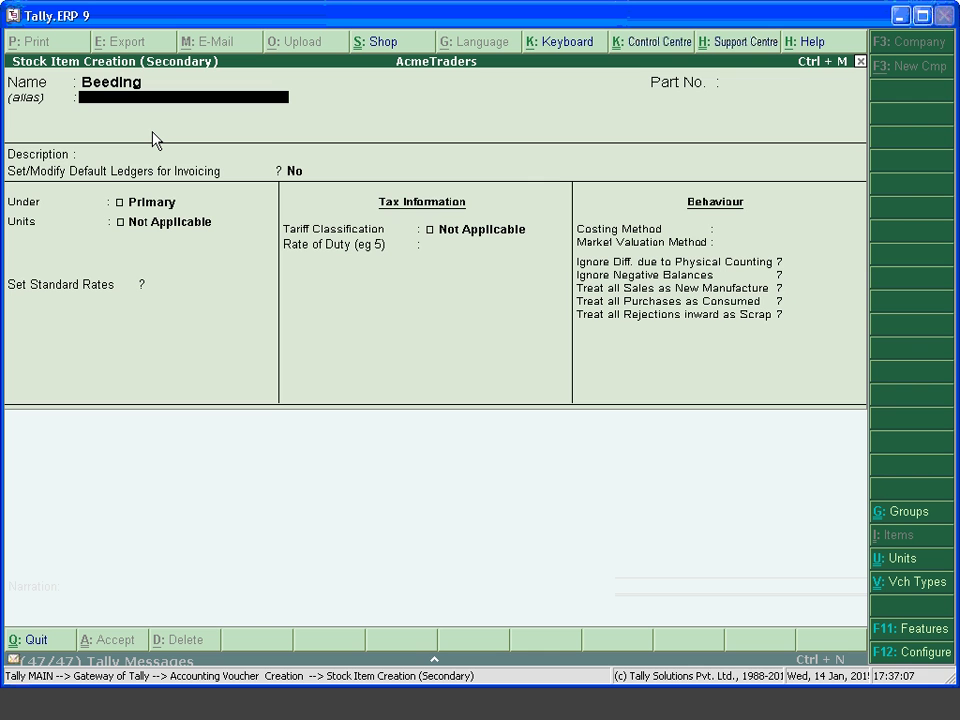
key("Return")
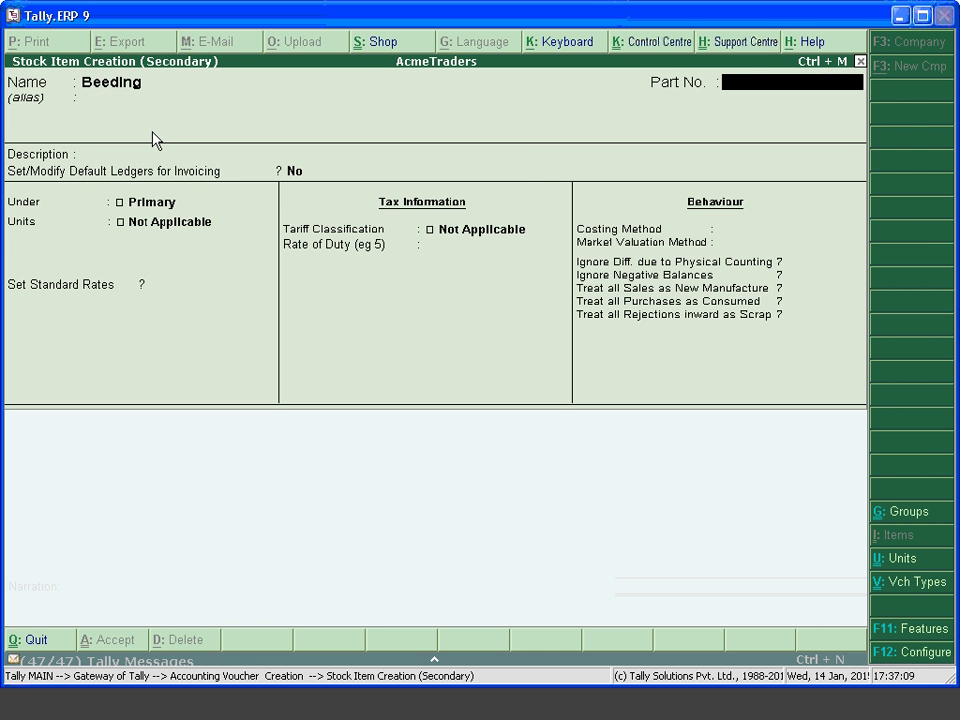
key("Return")
key("Return")
key("Return")
key("Return")
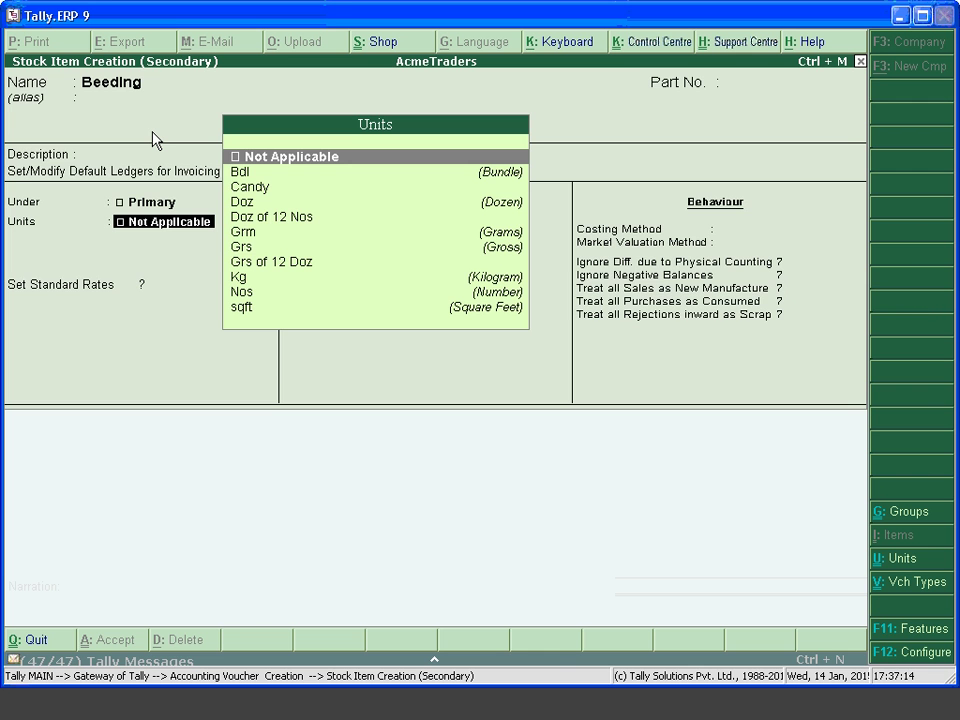
- Start a compound unit of measure from the Beeding item's units field, with Grs as the first unit
key("alt+c")
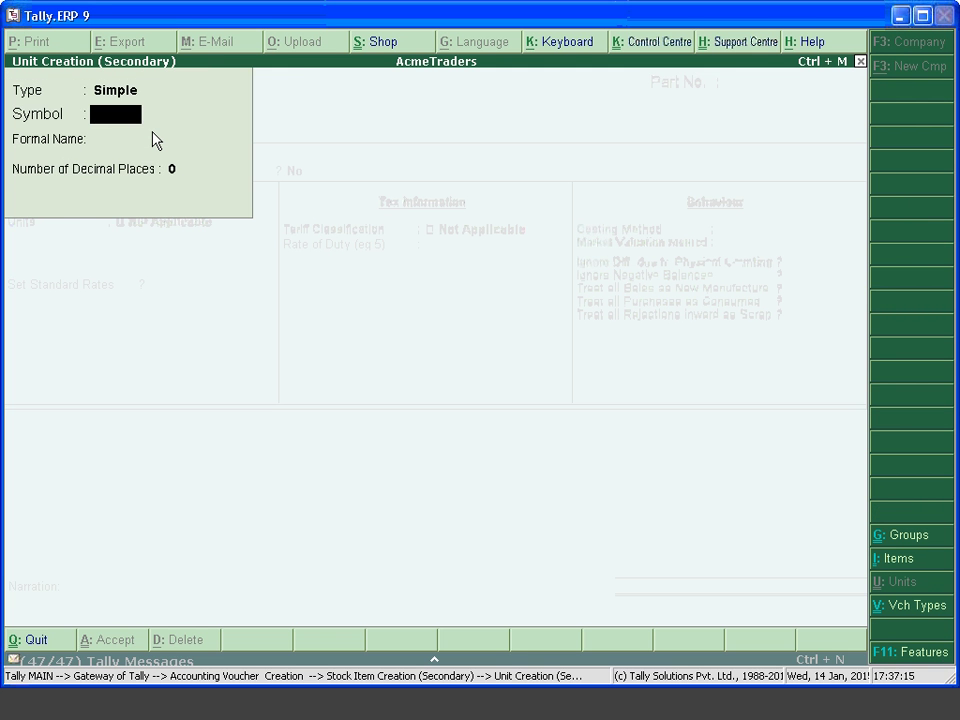
key("BackSpace")
key("Up")
key("Return")
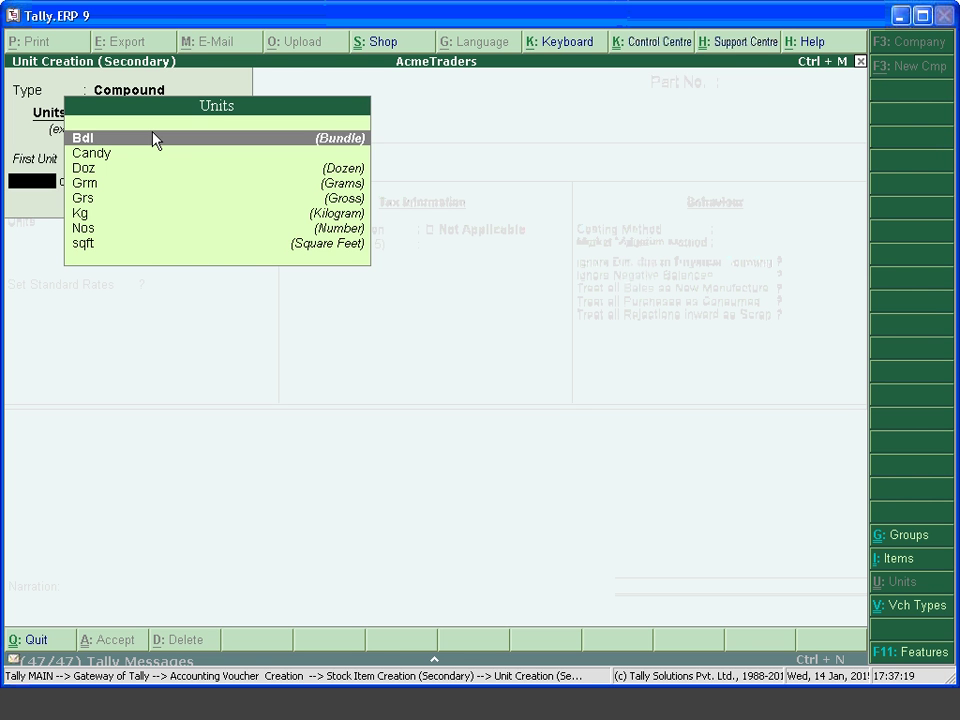
key("Down")
key("Down")
key("Down")
key("Down")
key("Return")
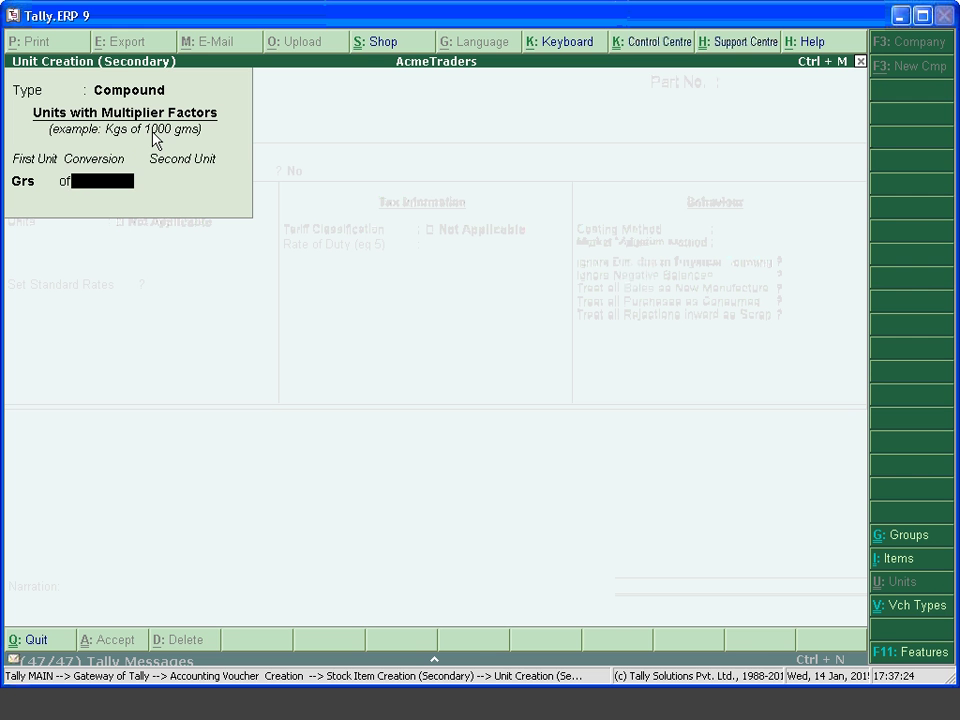
- Set the compound unit's conversion to 4 with Doz as the second unit, and save it for Beeding
type("4")
key("Return")
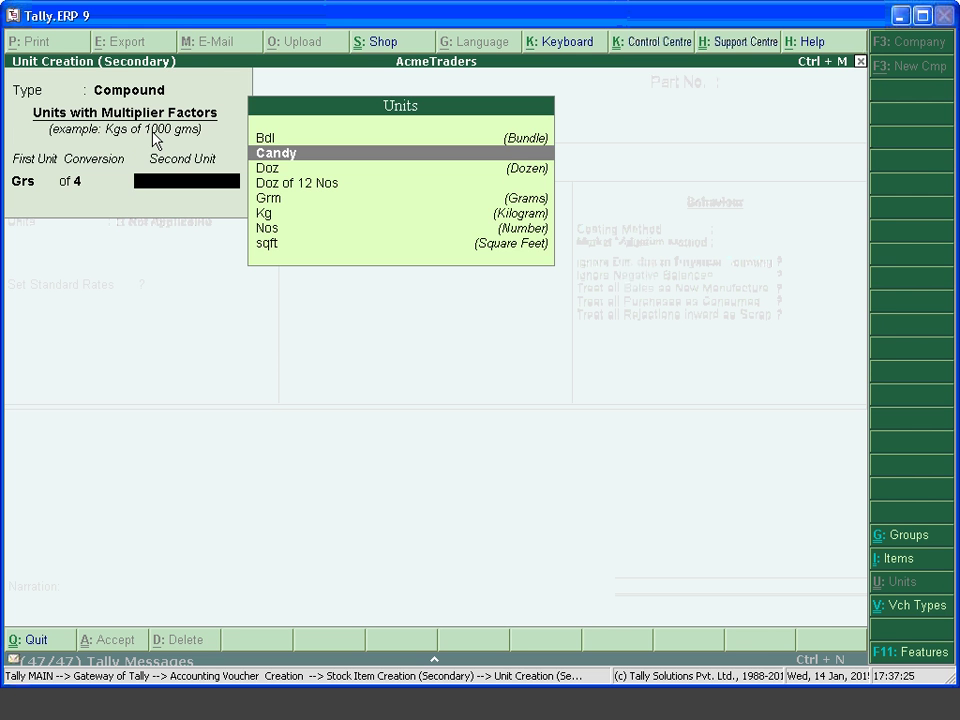
key("Down")
key("Return")
key("Return")
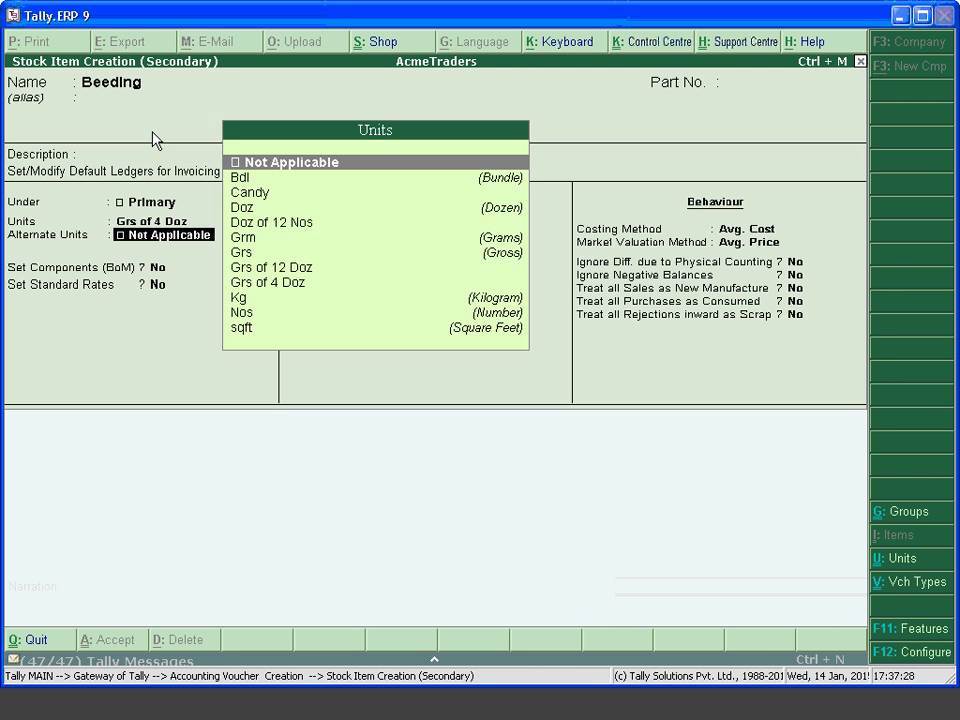
- Leave Beeding's alternate unit, tax and behaviour settings at their defaults and save the stock item
key("Return")
key("Return")
key("Return")
key("Return")
key("Return")
key("Return")
key("Return")
key("Return")
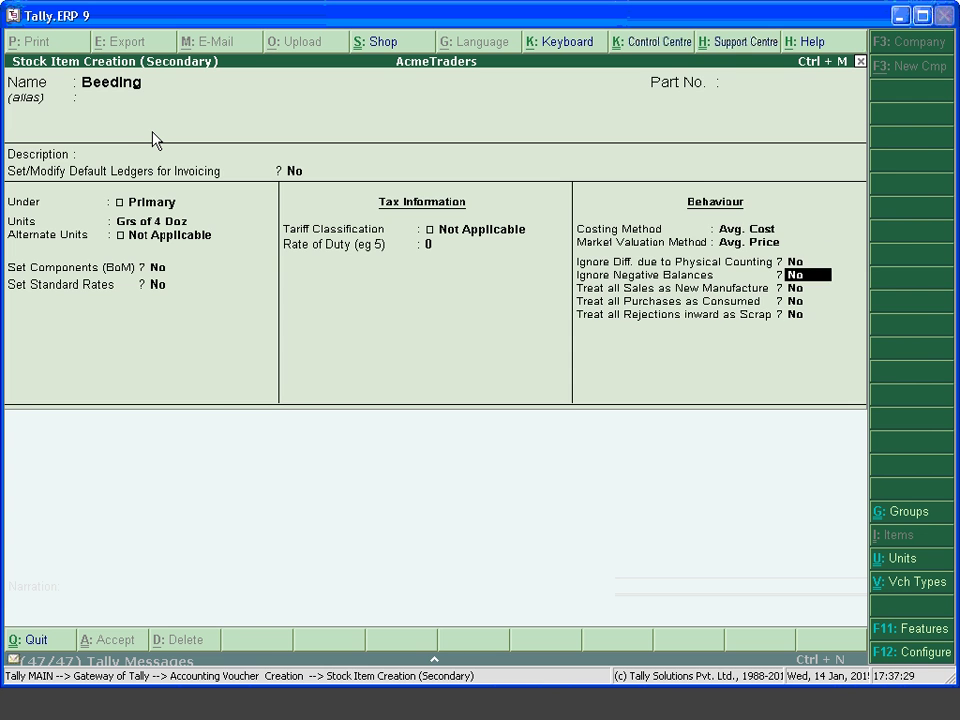
key("Return")
key("Return")
key("Return")
key("Return")
key("Return")
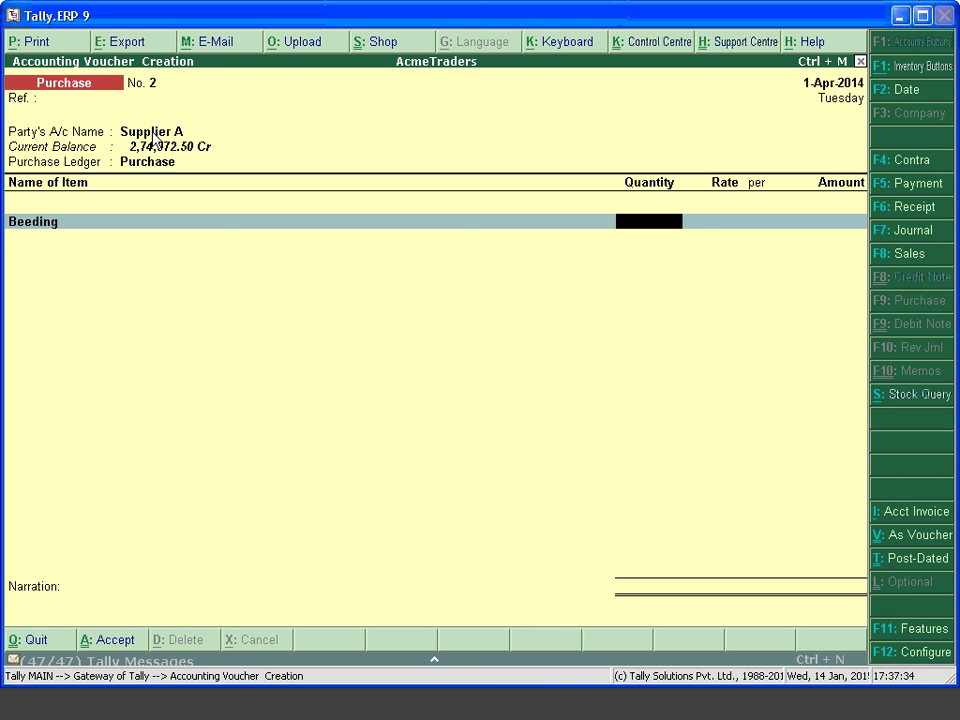
- Enter a quantity of 1 Grs of Beeding at a rate of 100 per Grs and save the purchase voucher
type("1")
key("Return")
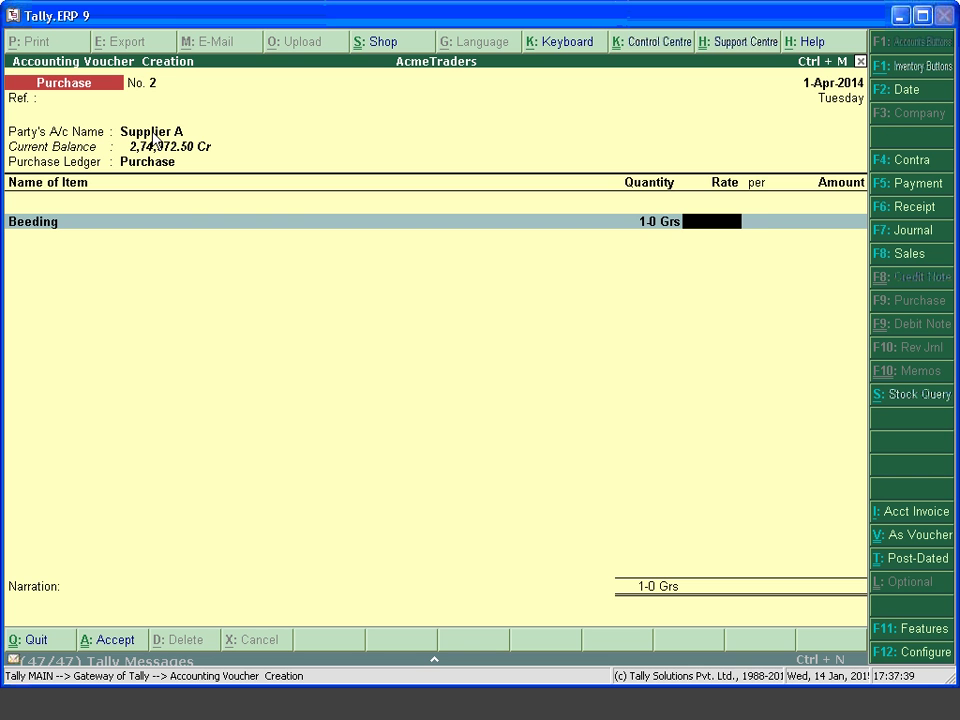
type("100")
key("Return")
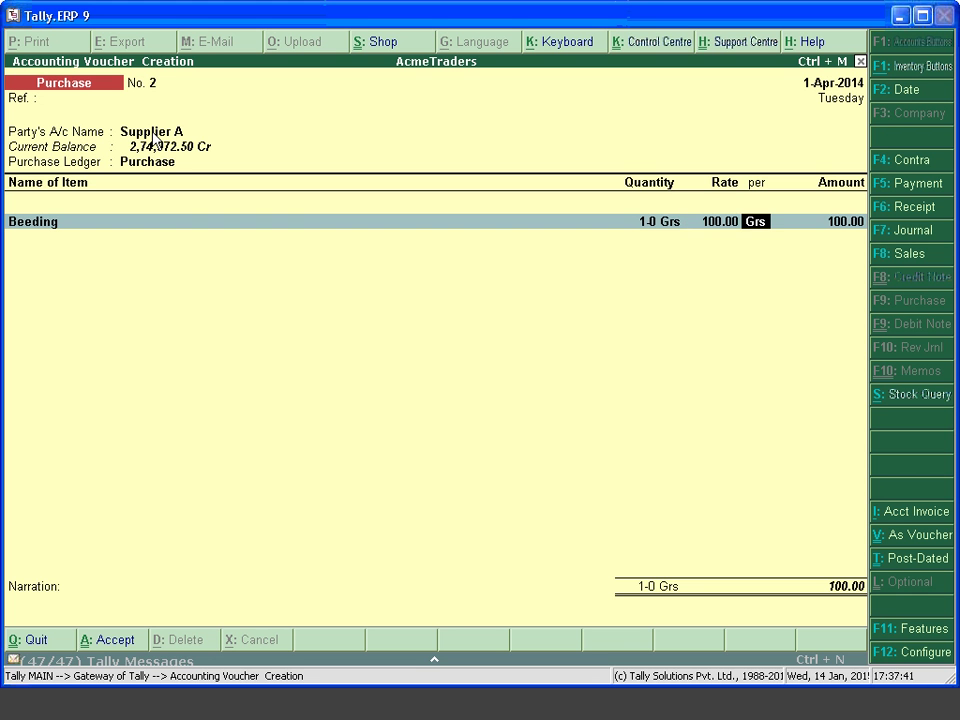
key("Return")
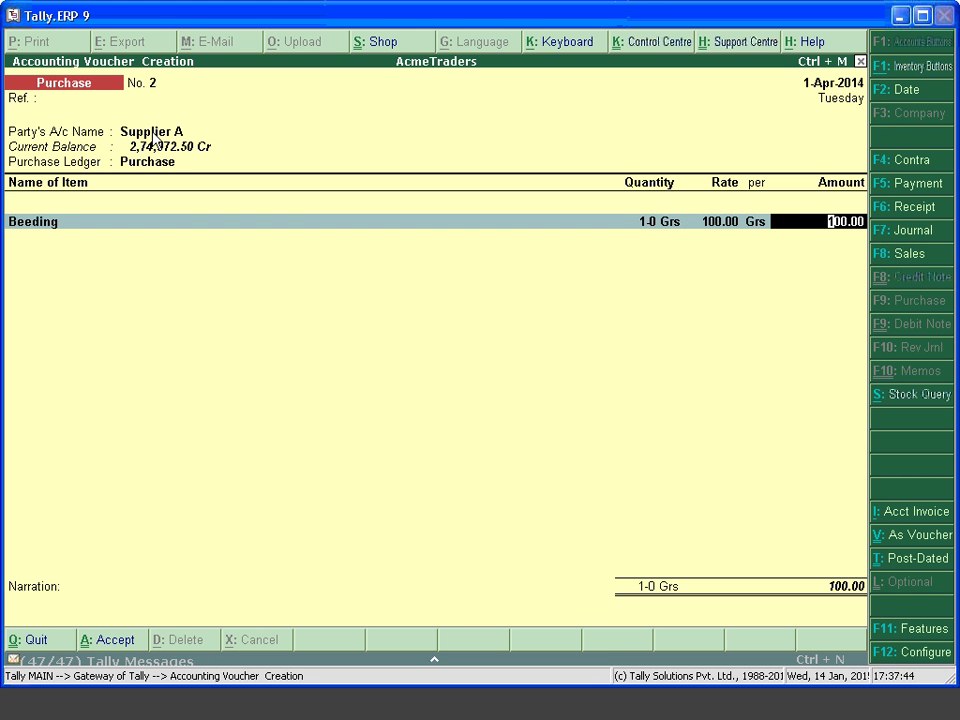
key("Return")
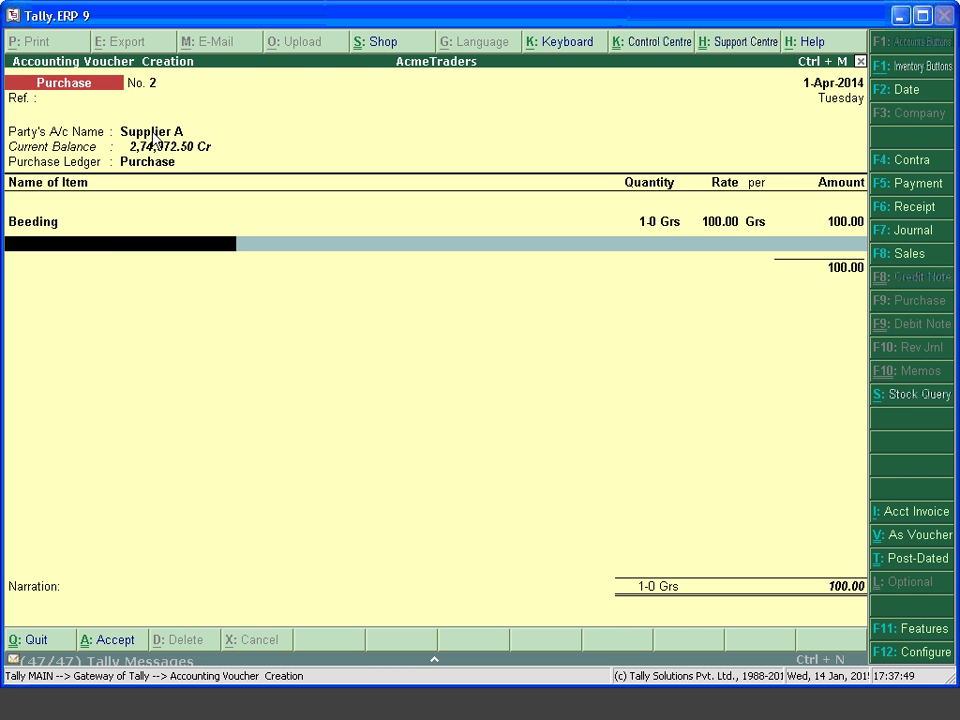
key("ctrl+a")
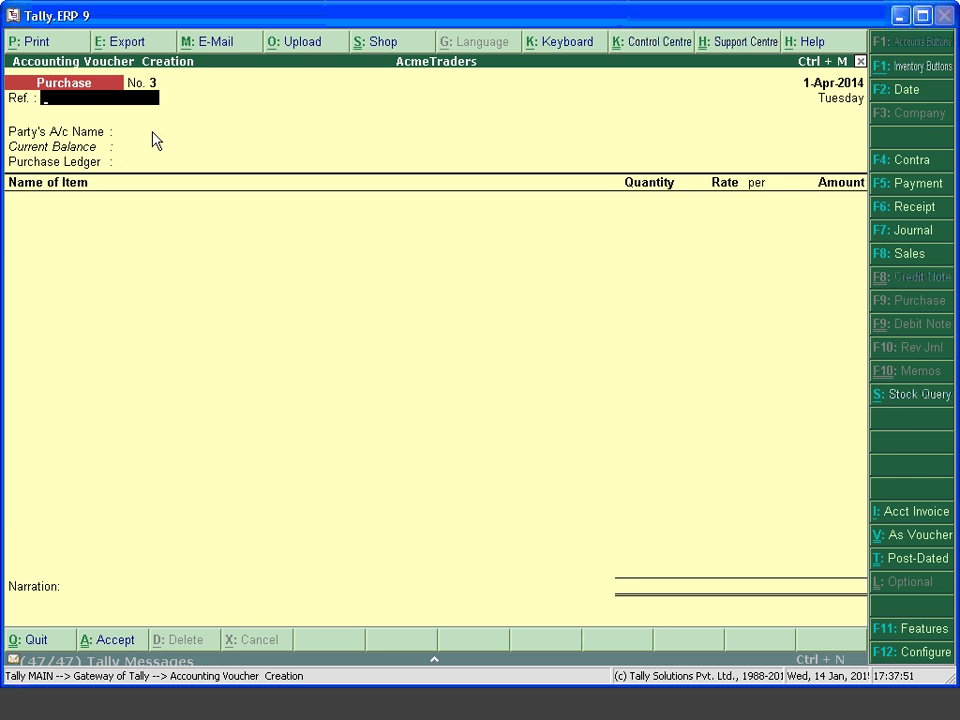
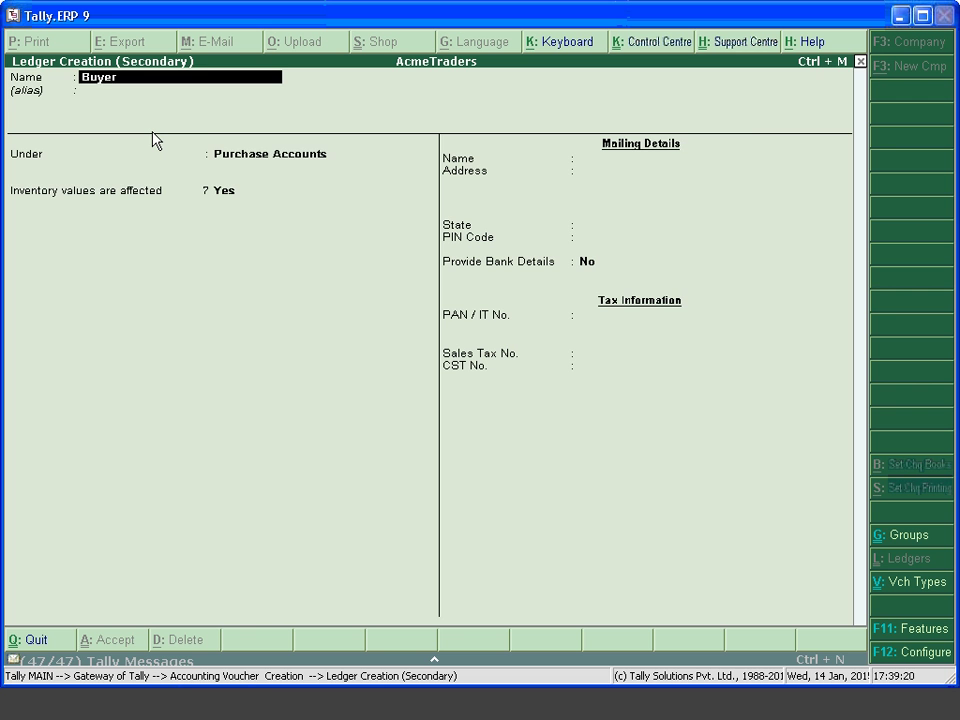
- Name the new party ledger Buyer A, place it under Sundry Debtors with bill-by-bill balances maintained, and save it
type("A")
key("Return")
type("Sundr")
key("Return")
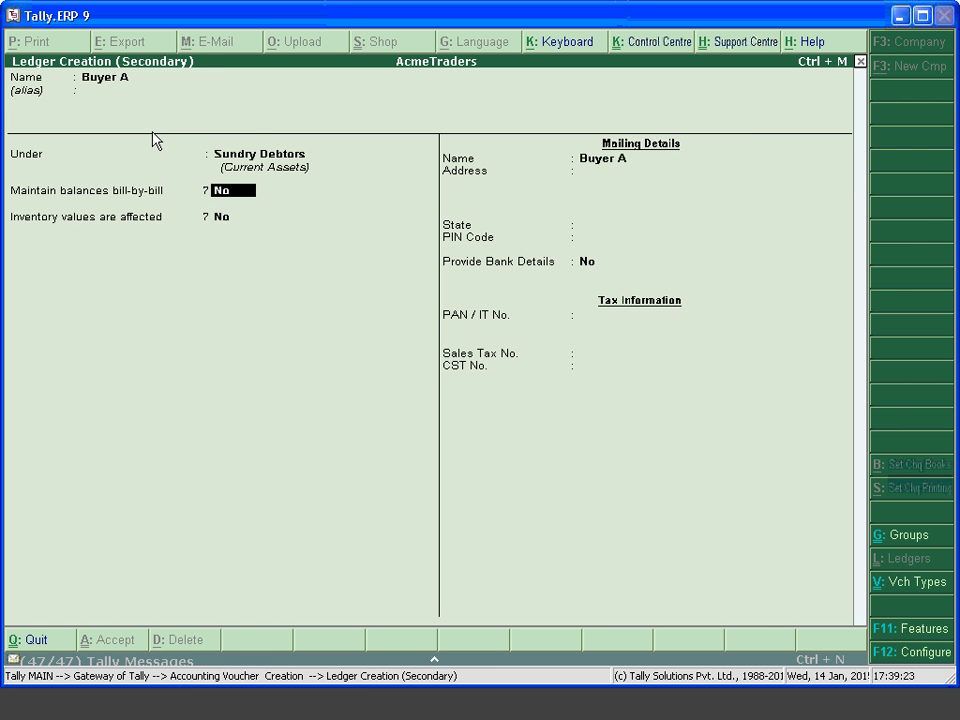
type("y")
key("Return")
key("Return")
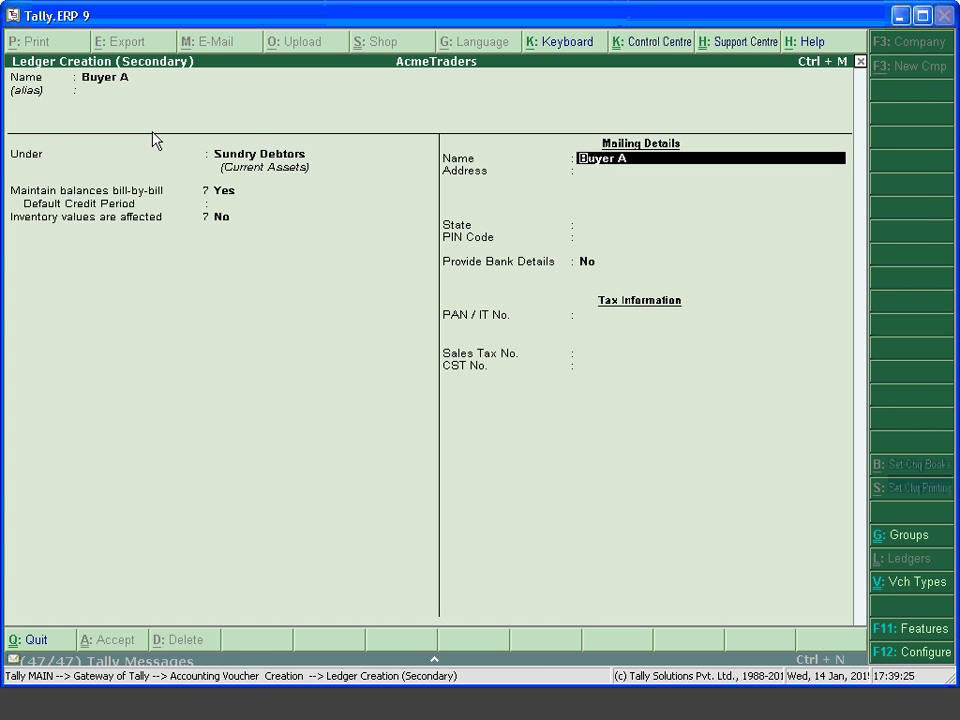
key("ctrl+a")
key("ctrl+a")
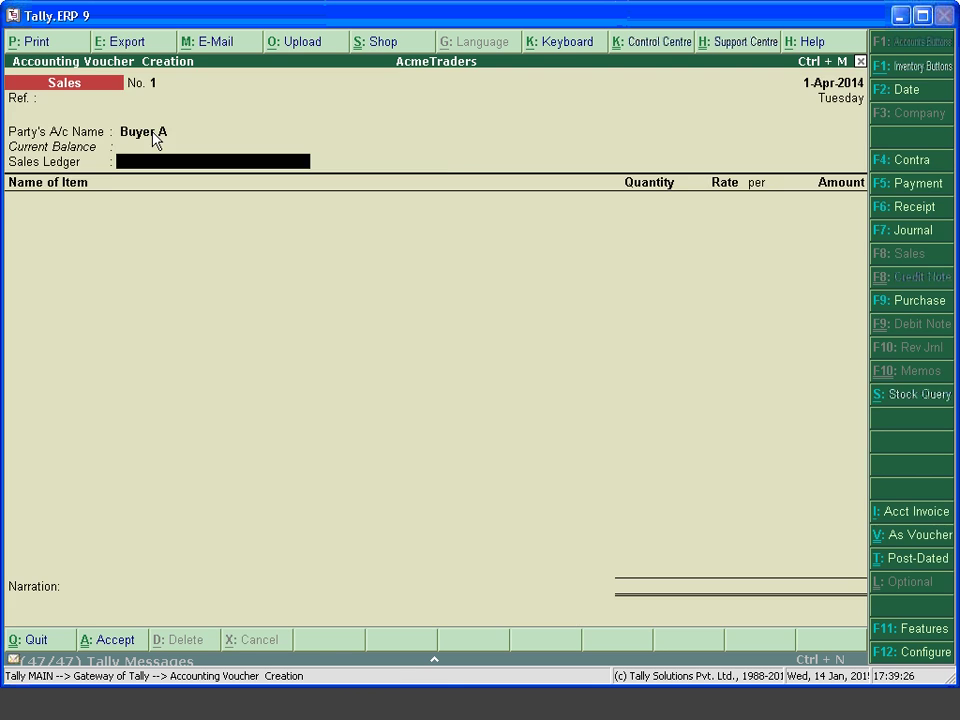
- Start a new ledger named Sales from the sales voucher's sales ledger field
key("alt+c")
type("Sale")
key("BackSpace")
key("BackSpace")
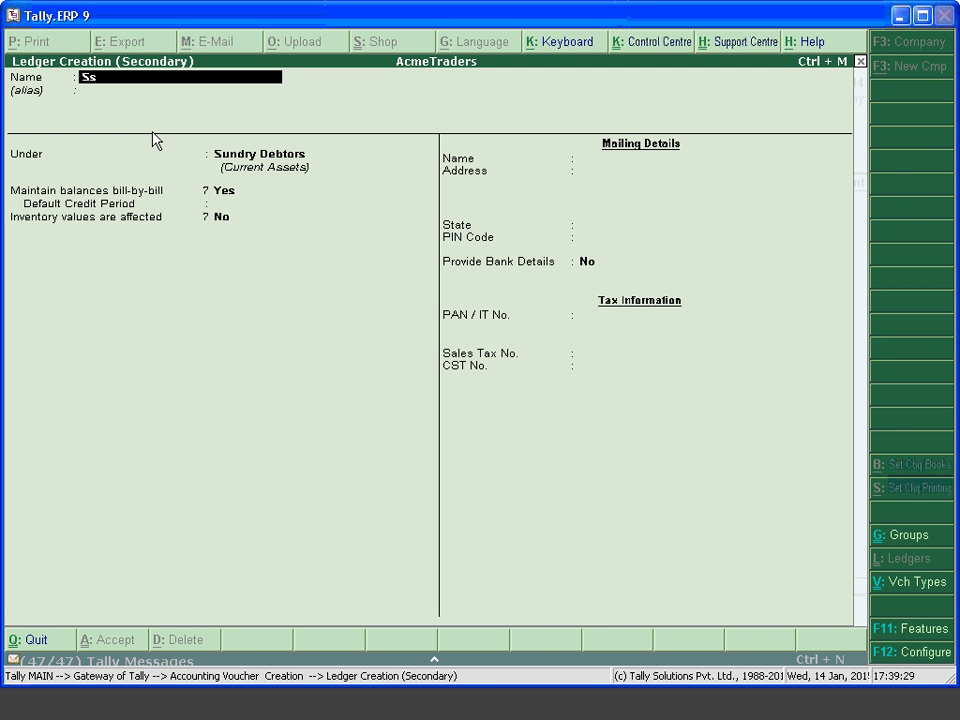
type("les")
key("BackSpace")
key("BackSpace")
key("BackSpace")
type("les")
key("Return")
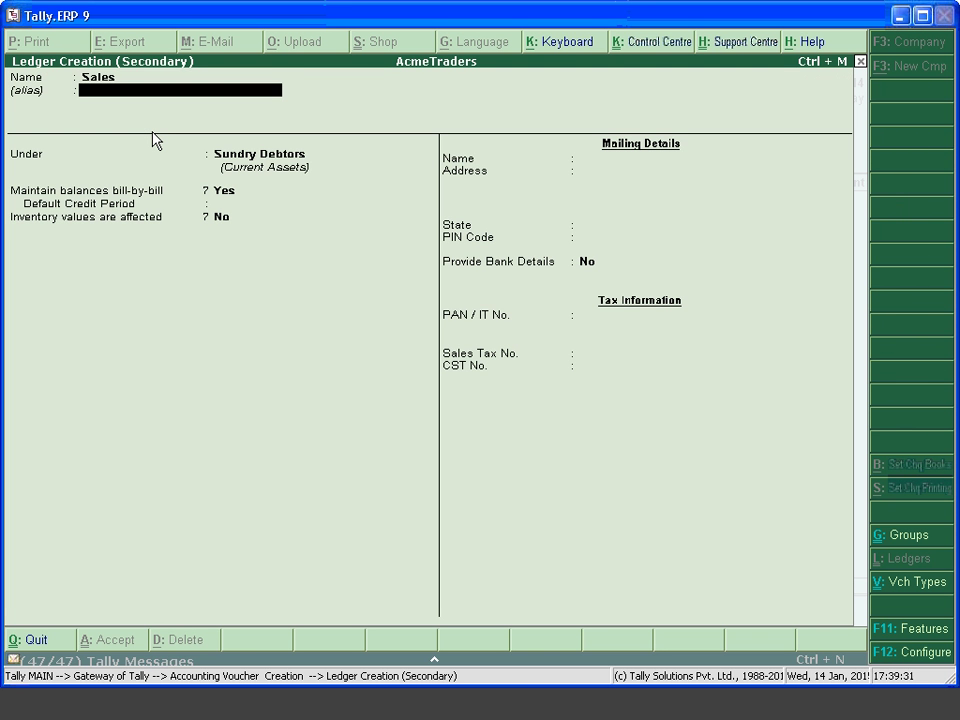
- Place the Sales ledger under Sales Accounts with no alias, keep inventory values affected, and save it
key("Return")
type("Sal")
key("Return")
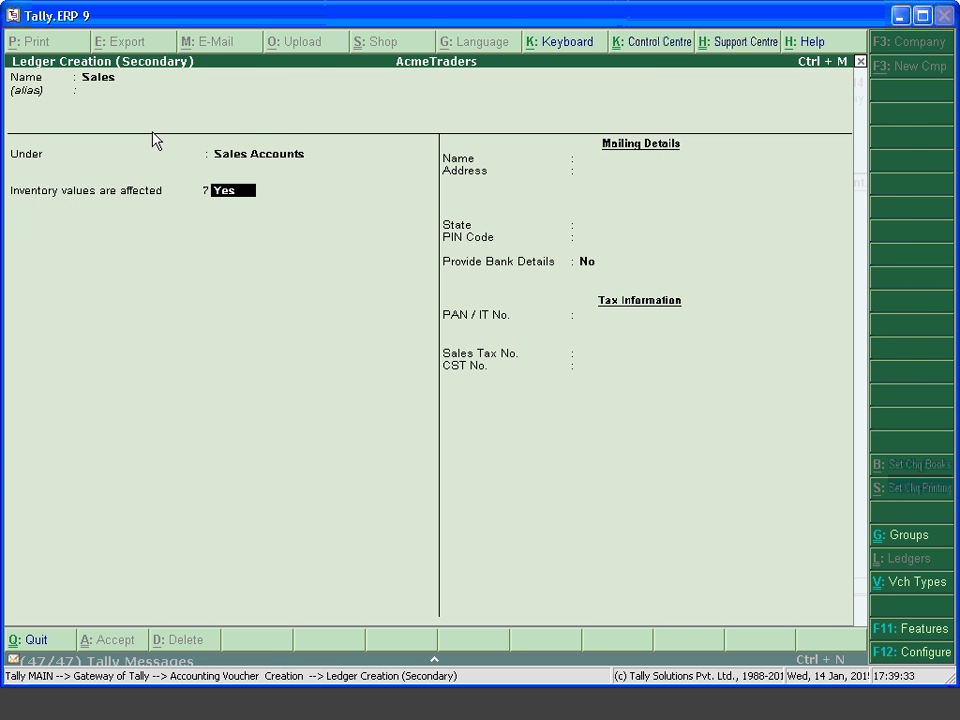
key("Return")
key("Return")
key("Return")
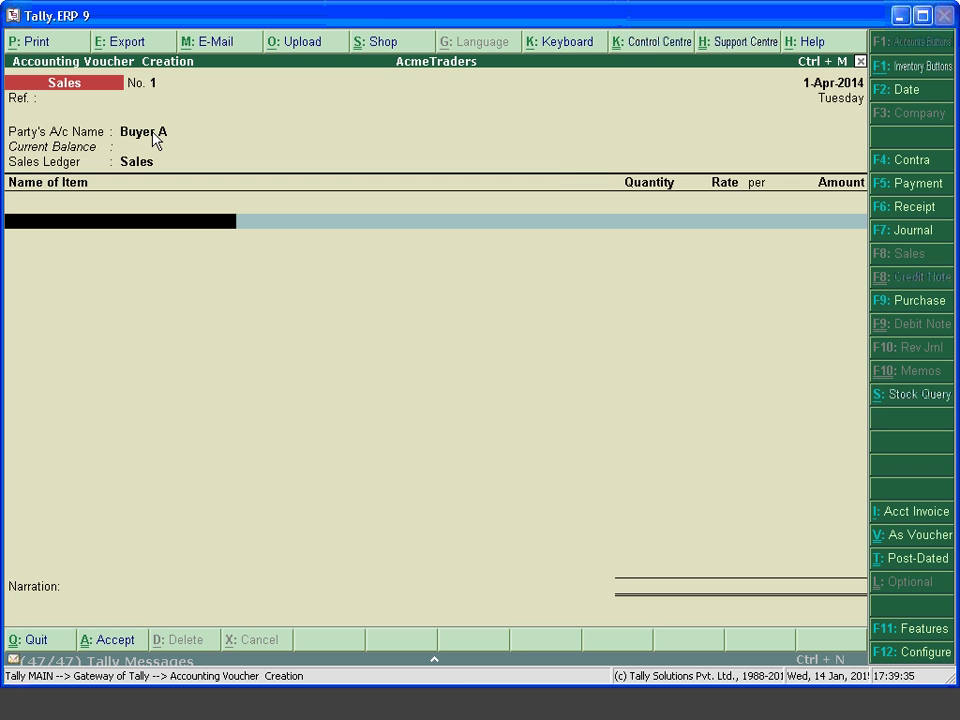
- Add Badam American as the item in the sales voucher to Buyer A, leaving its description blank
key("Down")
key("Down")
key("Down")
key("Down")
key("Down")
key("Down")
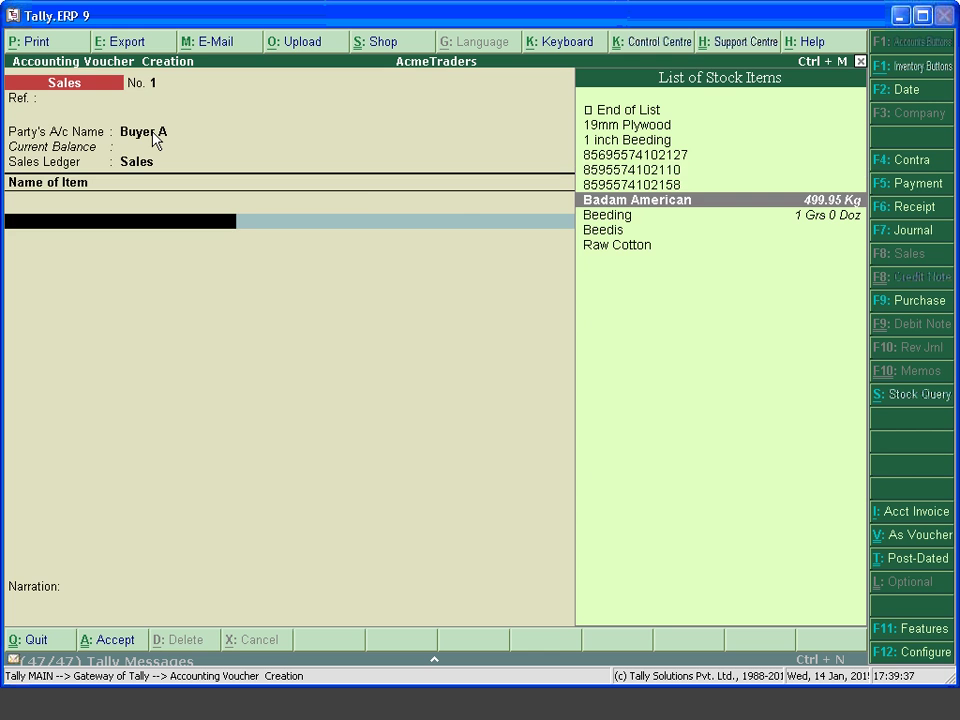
key("Return")
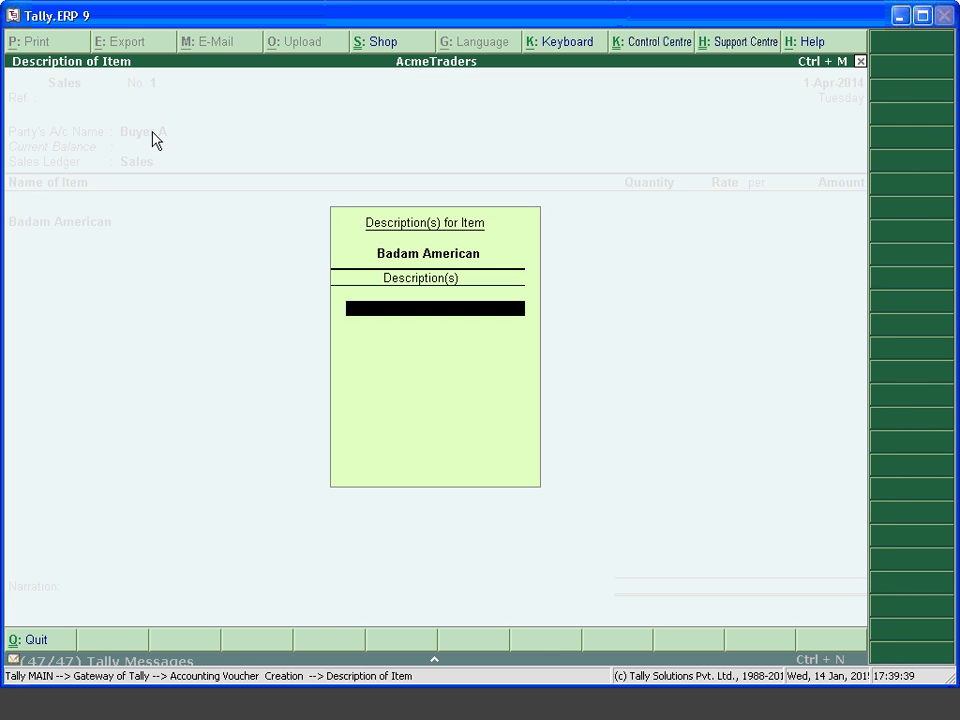
key("Return")
- Enter a quantity of 200 Kg at a rate of 600 per Kg for Badam American and keep the calculated amount
type("200")
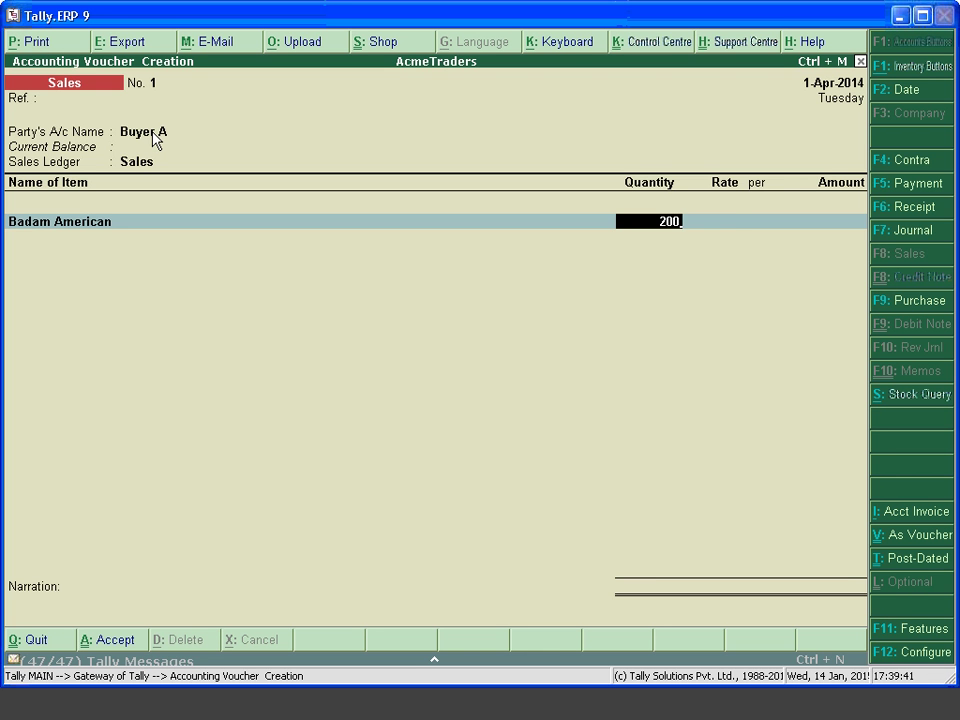
key("Return")
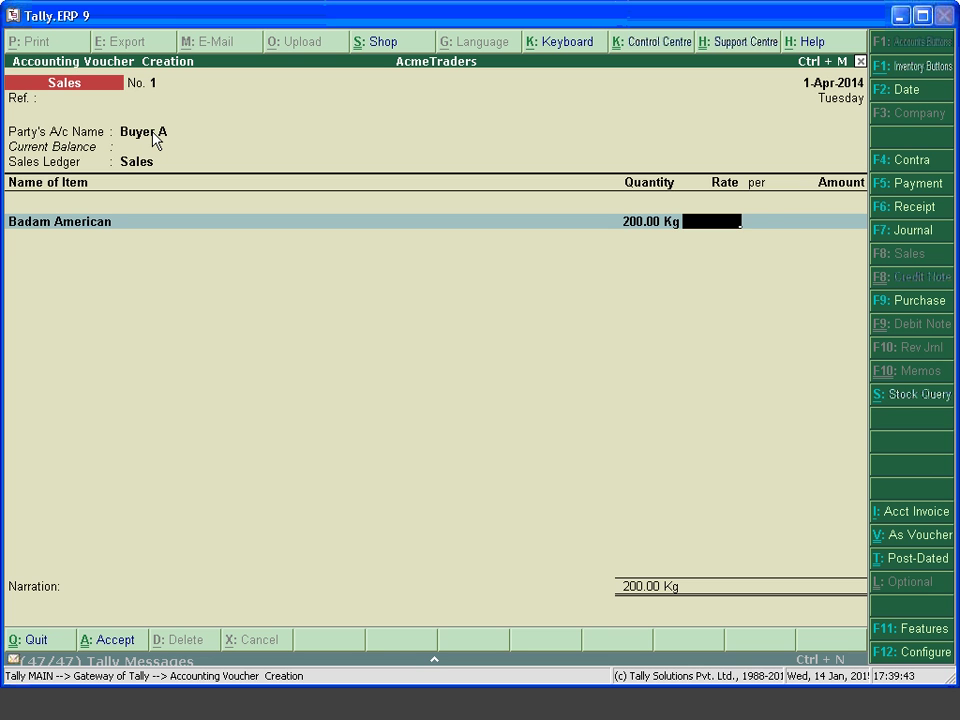
type("600")
key("Return")
key("Return")
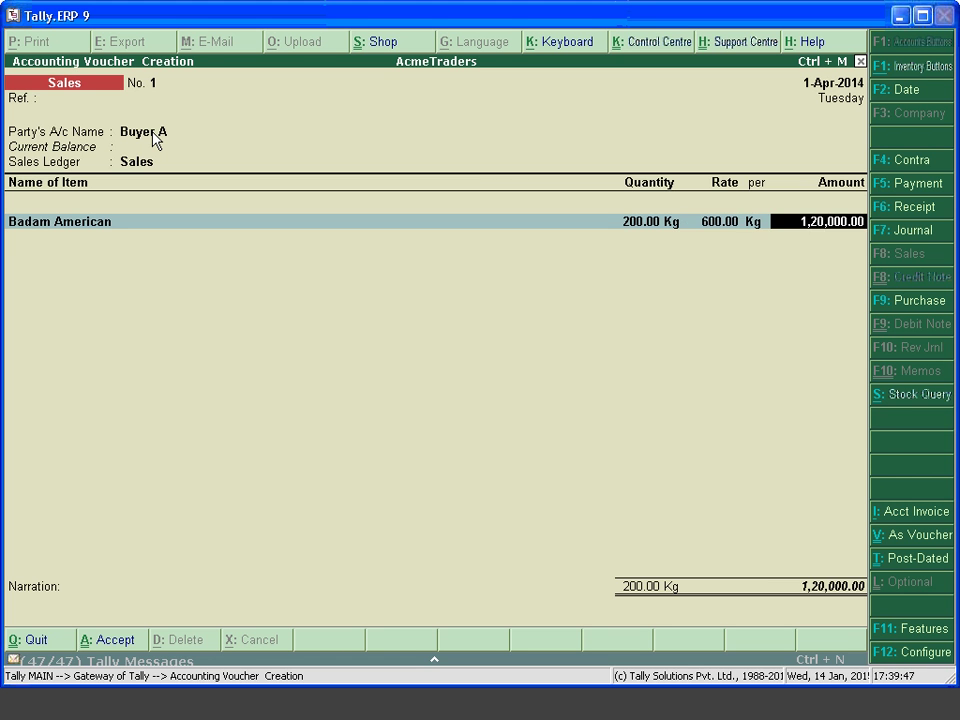
key("Return")
- End the item list, leave the narration blank and save the sales voucher
key("Return")
key("Return")
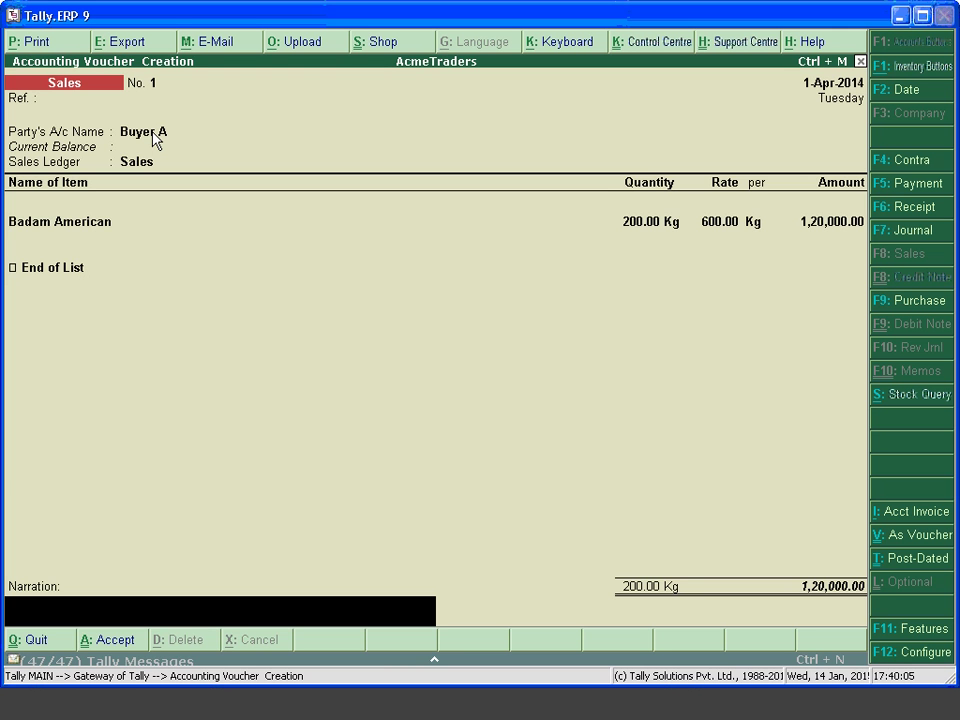
key("Return")
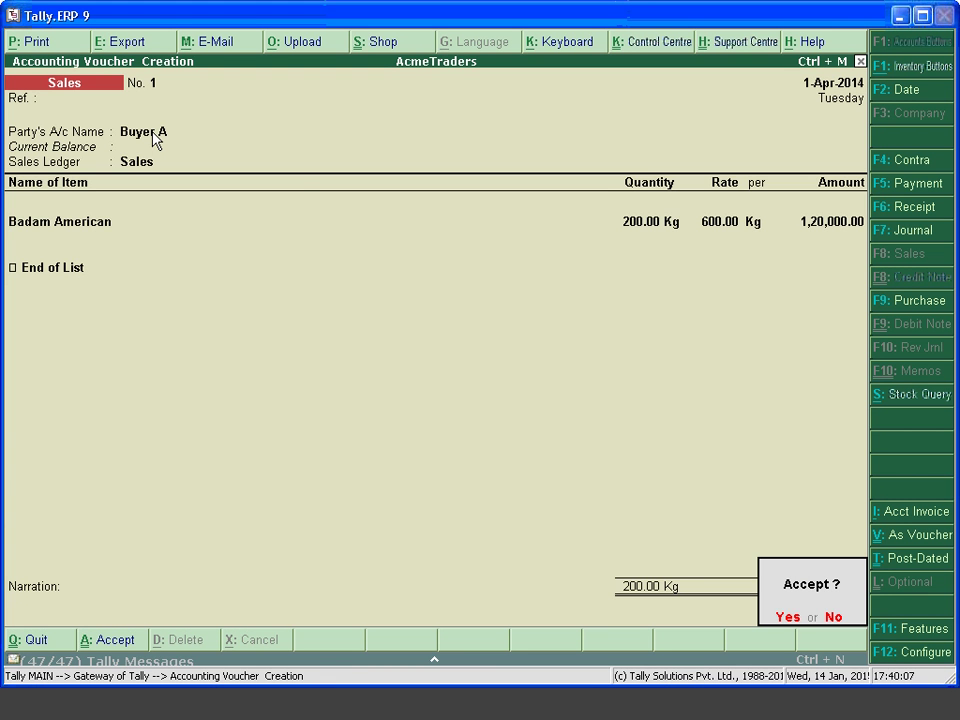
key("y")
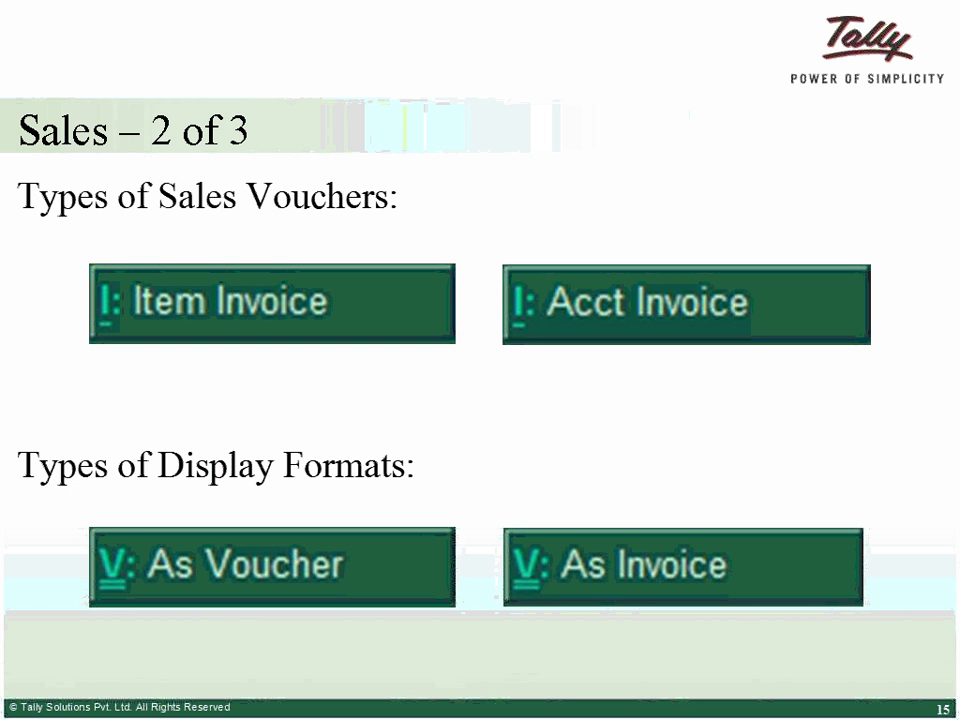
key("Right")
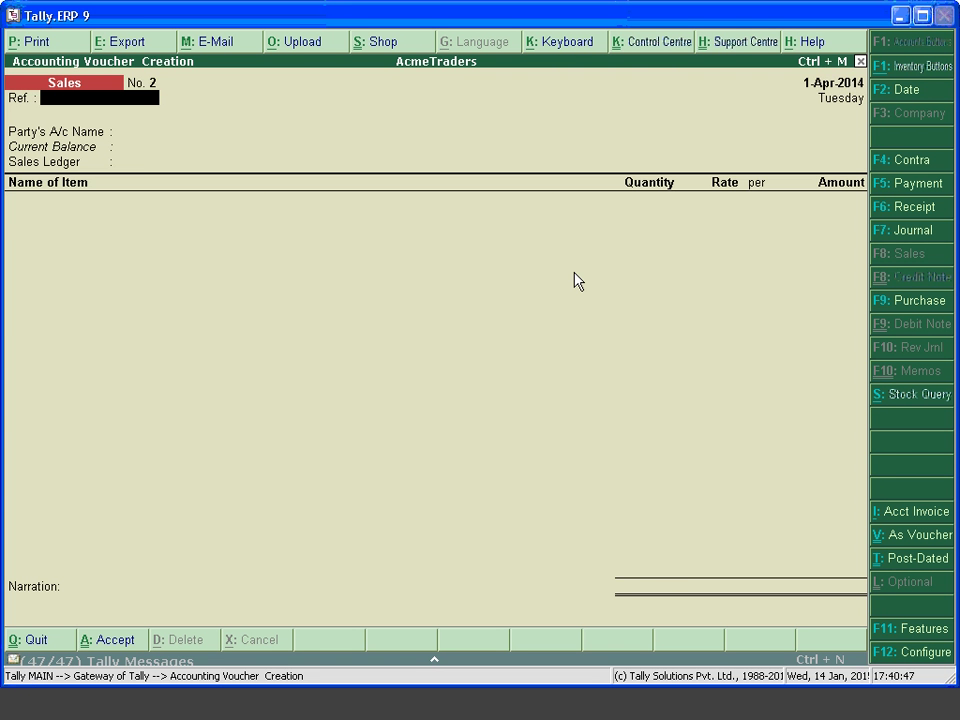
- Reopen the previous sales voucher for Buyer A, set the Badam American rate to 650 per Kg and save the change
key("Page_Up")
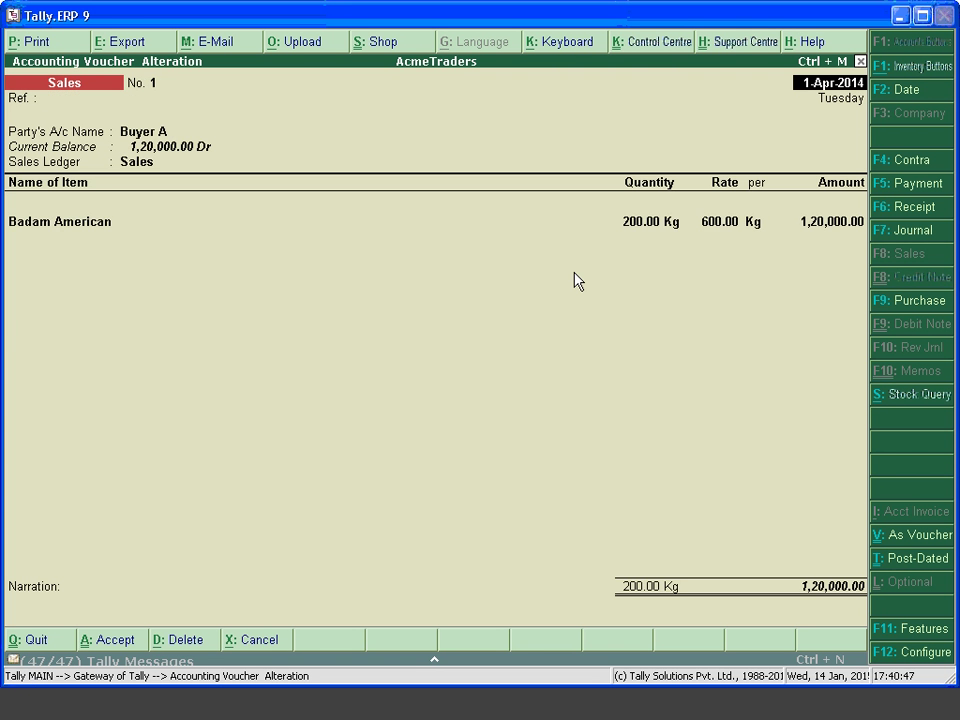
left_click(730, 224)
type("650")
key("Return")
key("Return")
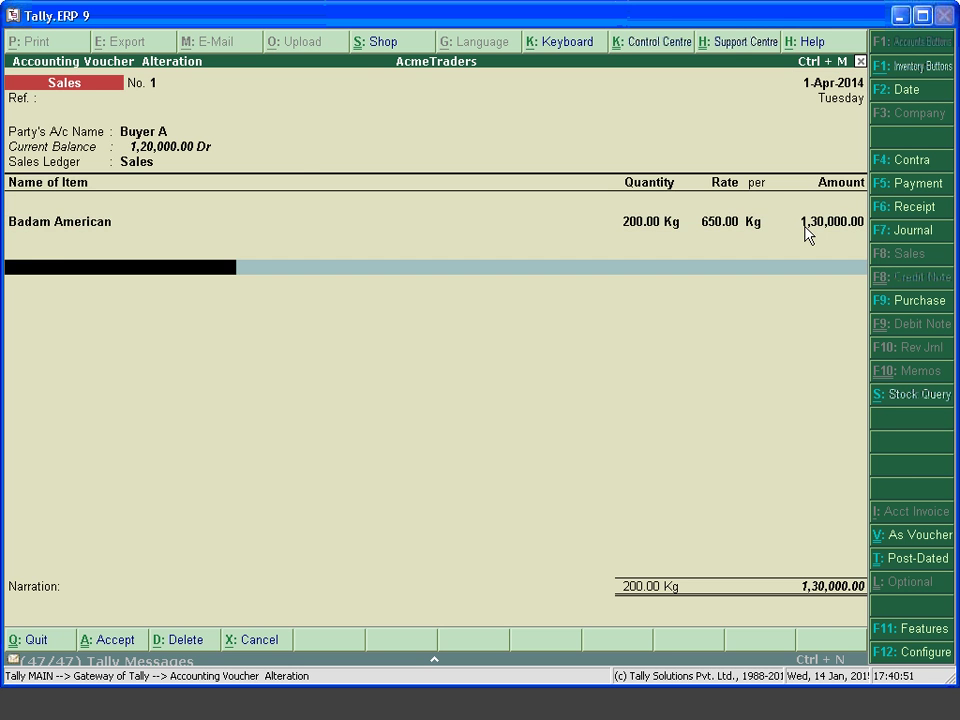
key("Return")
key("Return")
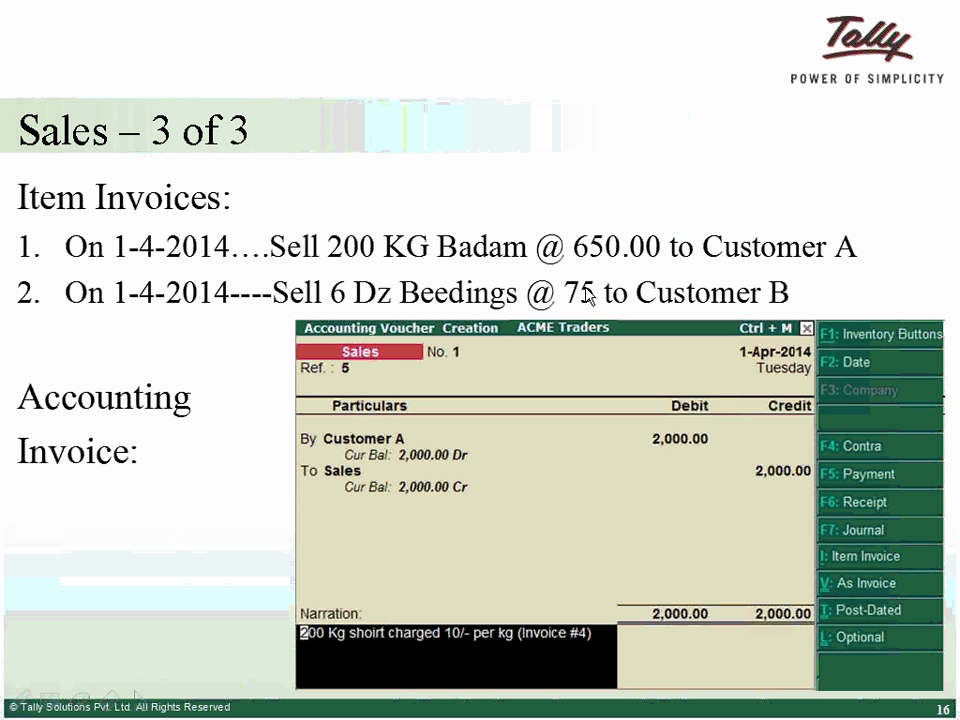
- Switch to Tally.ERP 9 and create a ledger named Buyer B under Sundry Debtors from the new sales voucher
key("alt+Tab")
key("Return")
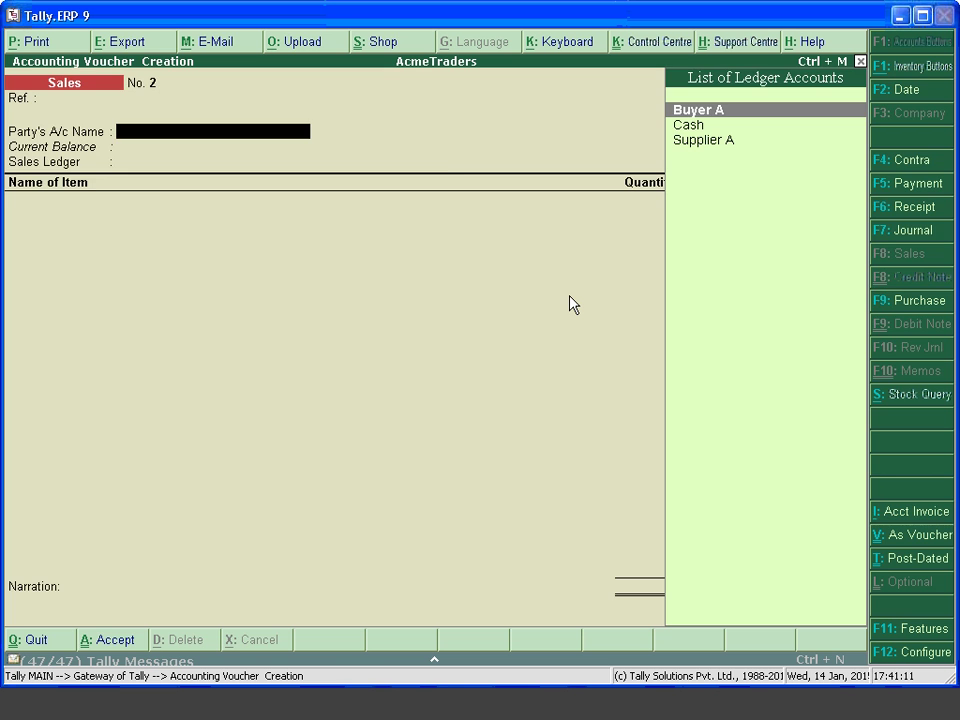
key("alt+c")
type("Buyer B")
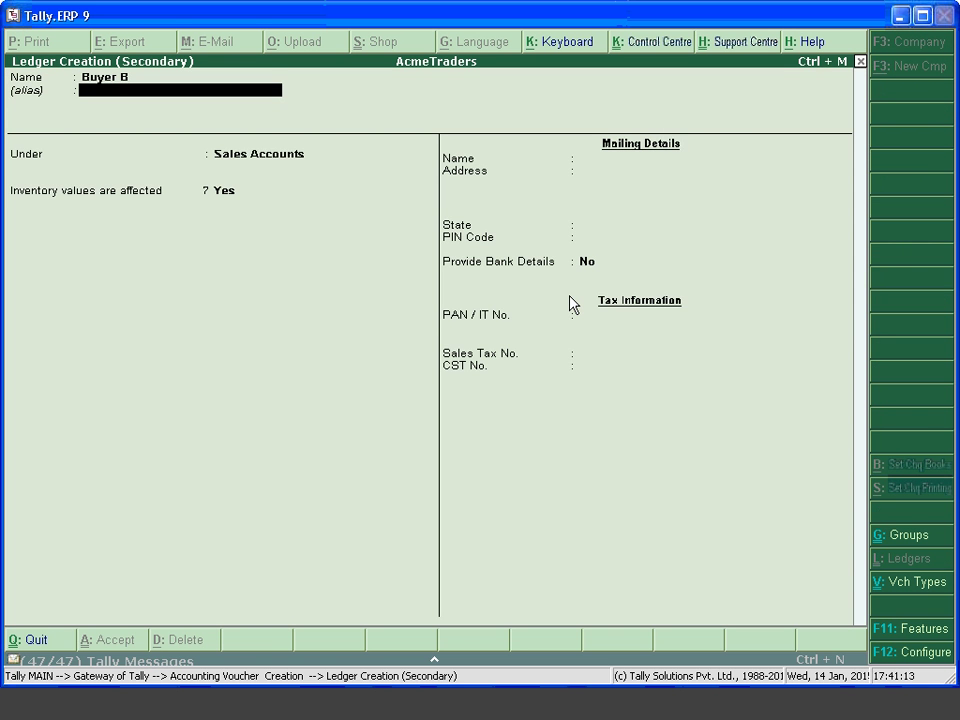
key("Return")
key("Return")
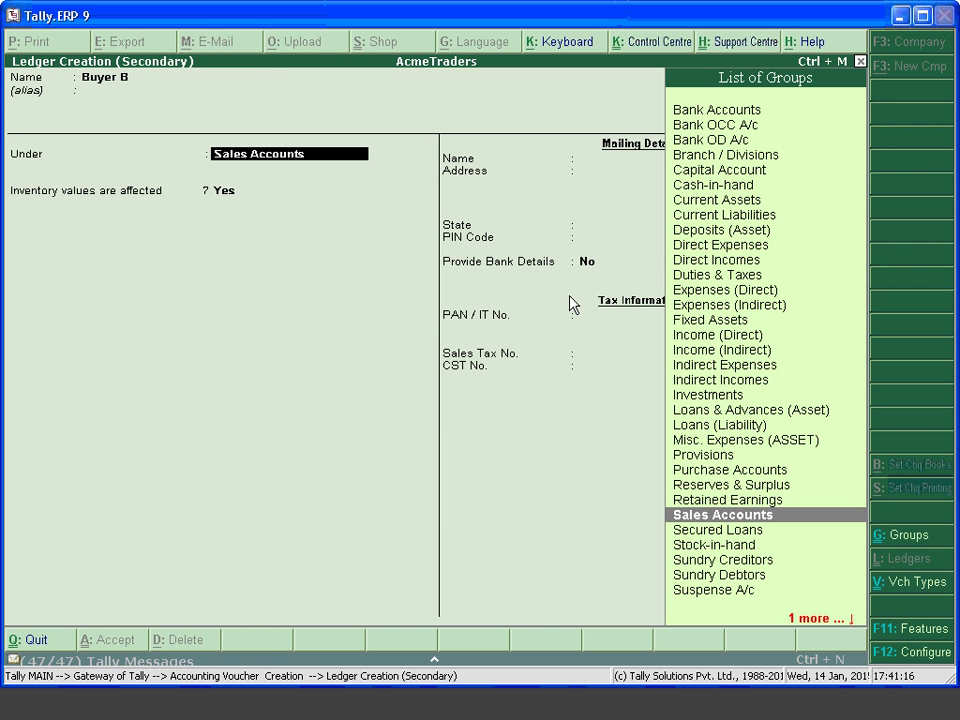
type("Sundr")
key("Down")
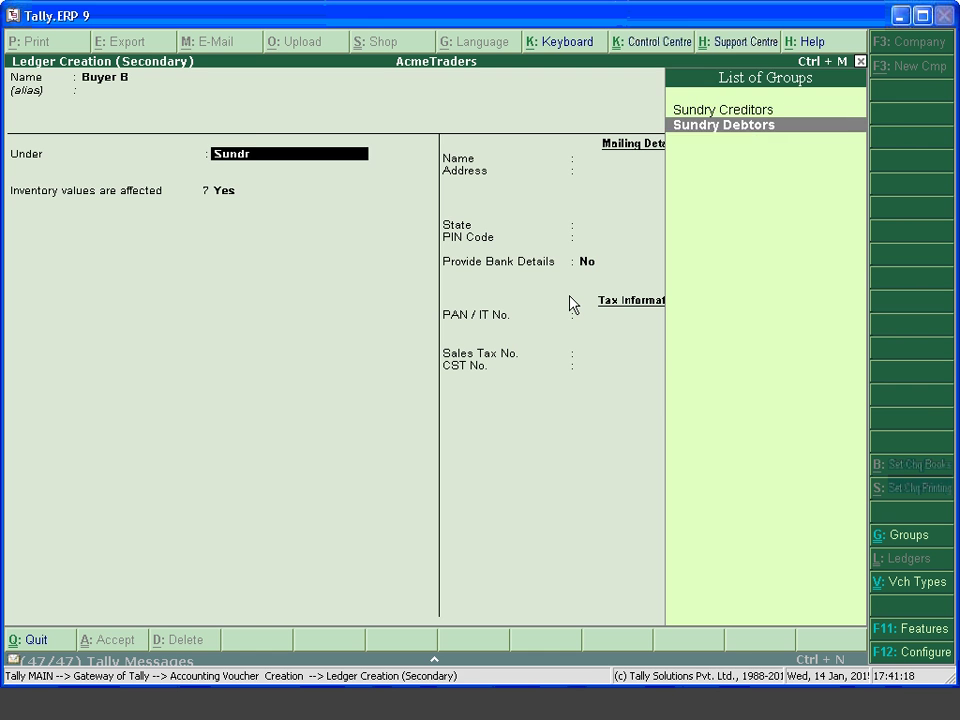
key("Return")
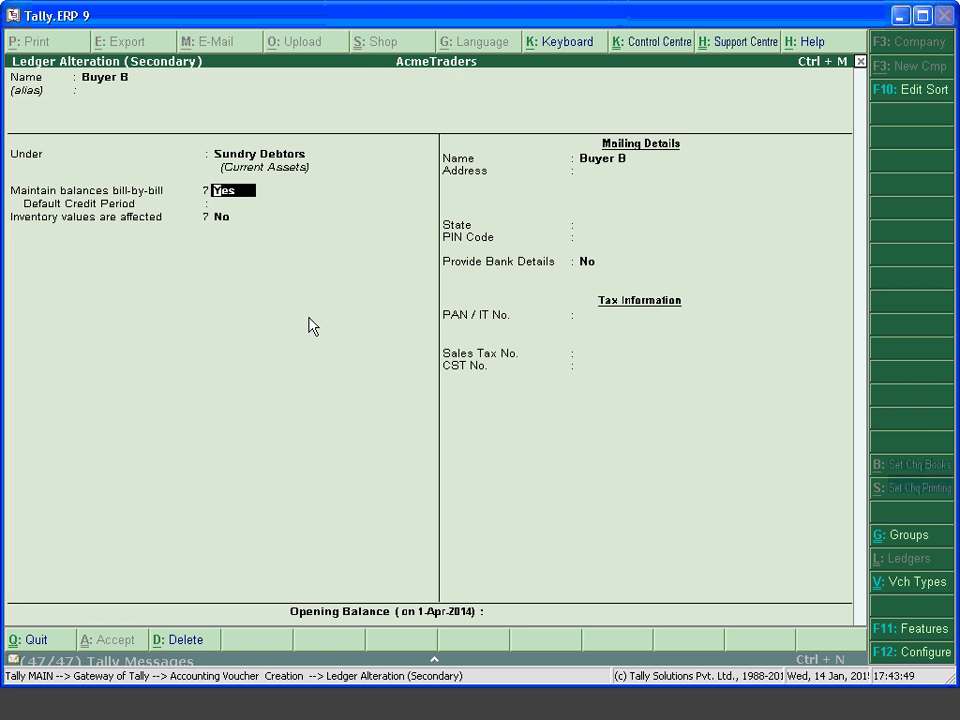
- Keep the default details for Buyer B with state Not Applicable, save the ledger and choose Sales as the voucher's sales ledger
key("Return")
key("Return")
key("Return")
key("Return")
key("Return")
key("Return")
key("Return")
key("Return")
key("Return")
key("Return")
key("Return")
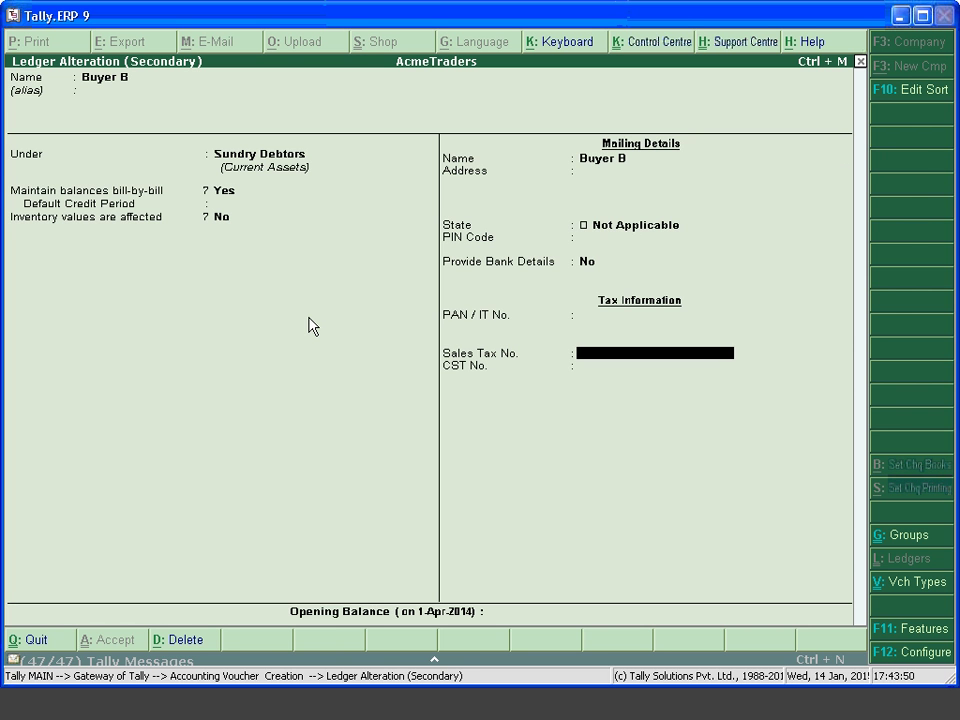
key("Return")
key("Return")
key("Return")
key("Return")
key("Return")
key("Return")
key("Return")
key("Return")
key("Return")
key("Return")
key("Return")
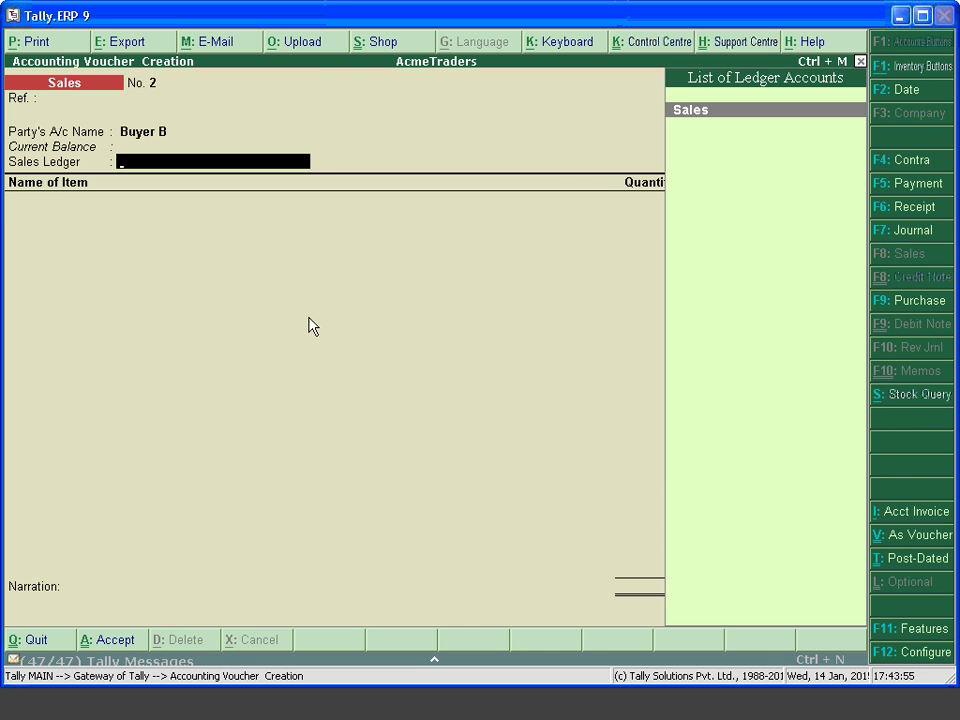
key("Return")
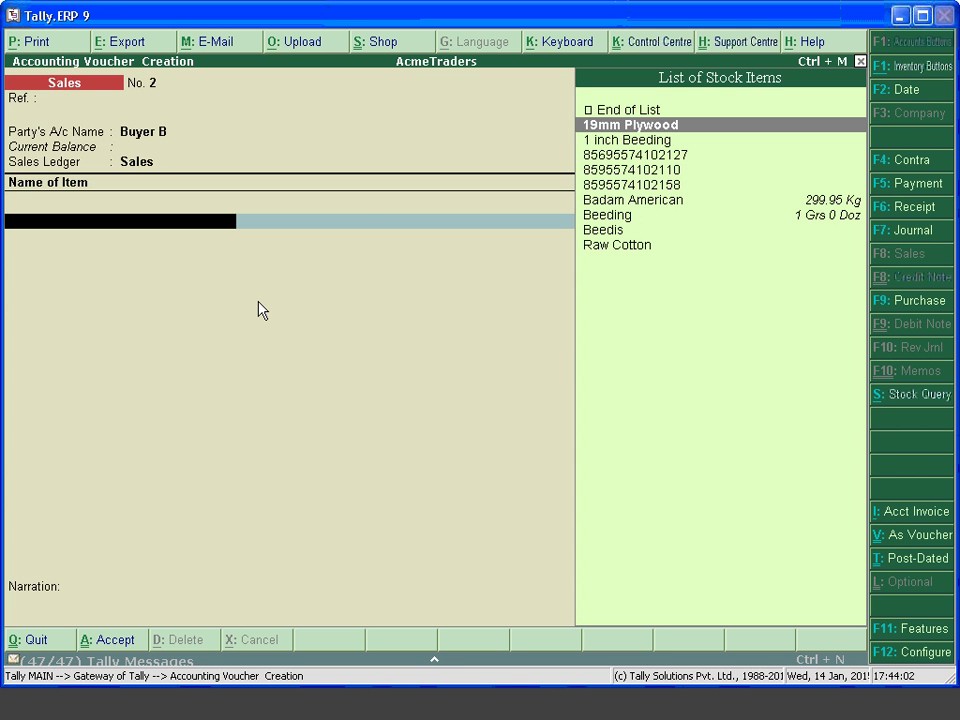
- Select Beeding as the voucher item and open its stock item definition to check its unit of measure
key("Down")
key("Down")
key("Down")
key("Down")
key("Down")
key("Down")
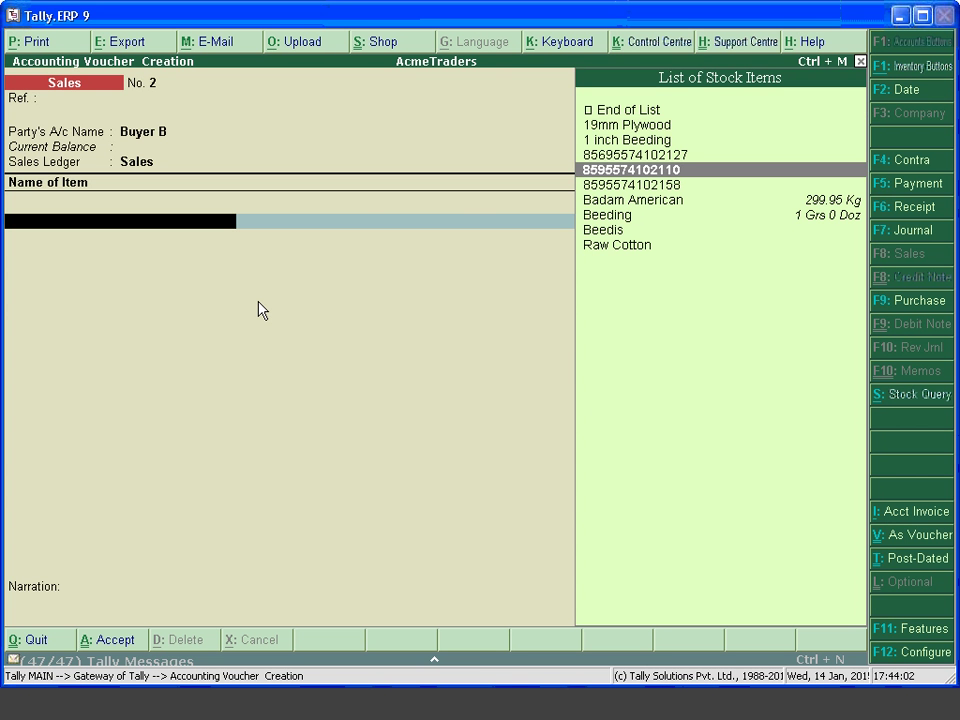
key("Return")
key("Escape")
key("ctrl+Return")
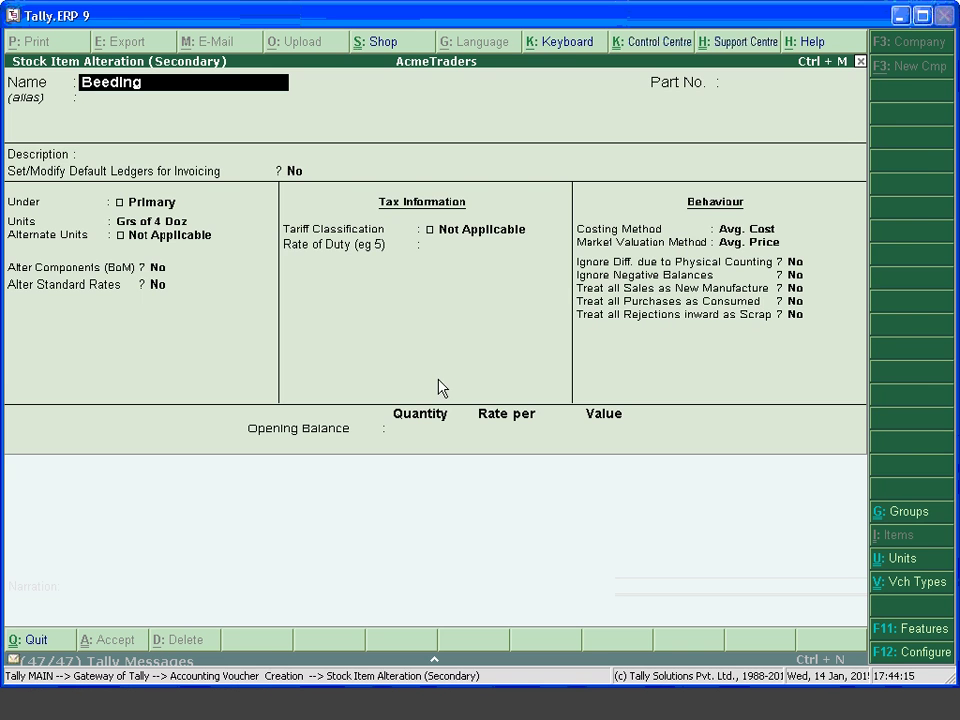
key("Escape")
key("n")
key("Escape")
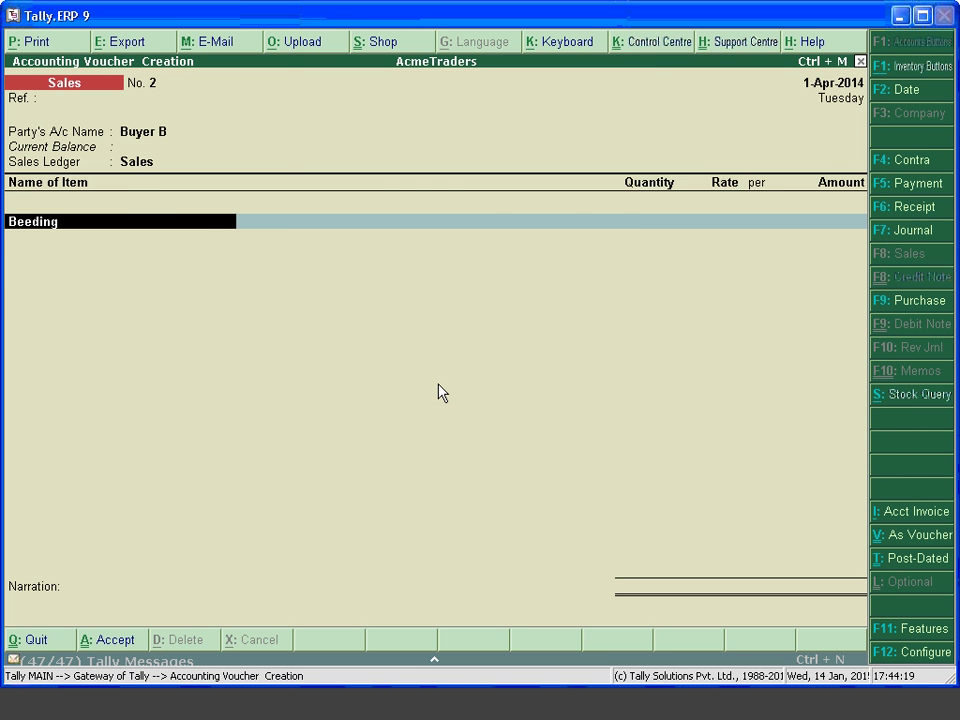
- Start a new stock item named Beedings under Primary from the sales voucher's item line
key("alt+c")
type("Beedings")
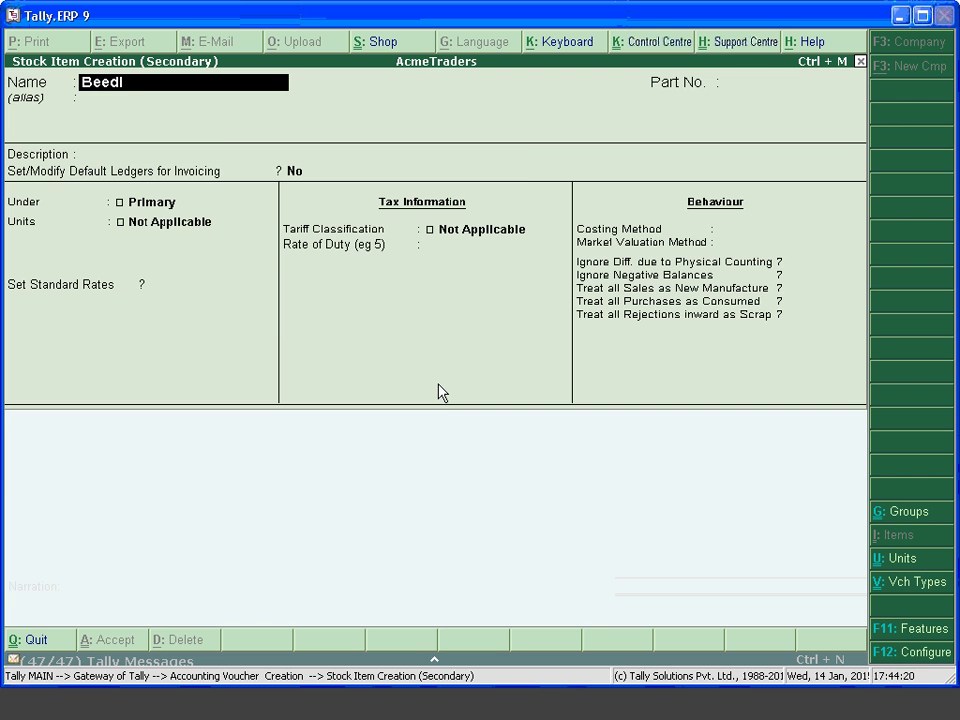
key("Return")
key("Return")
key("Return")
key("Return")
key("Return")
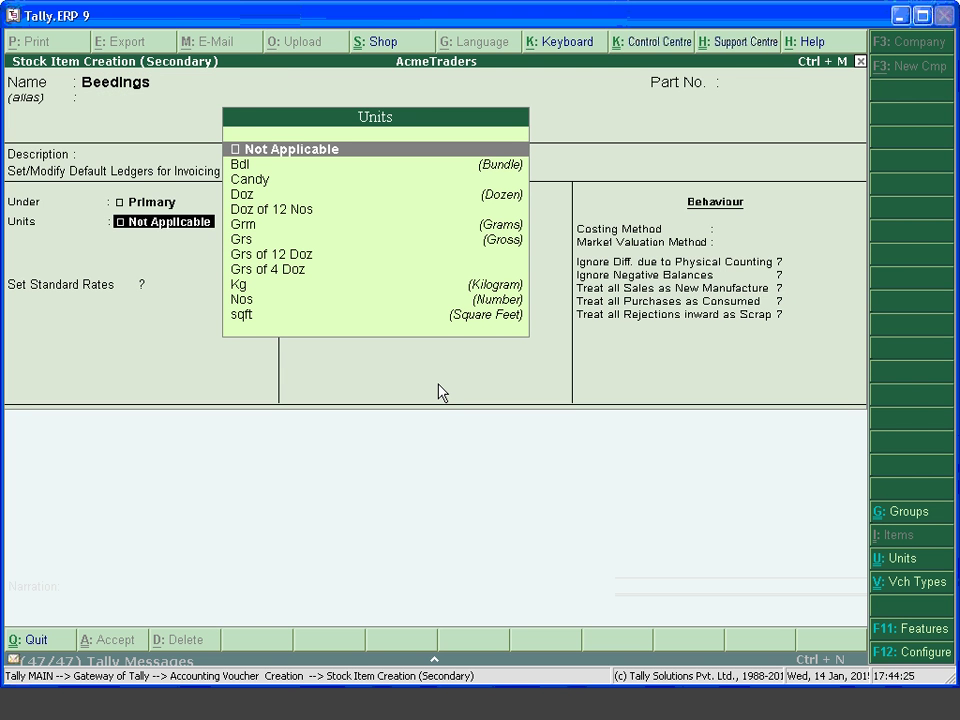
- Create the compound unit Grs of 6 Doz and assign it as the unit for Beedings
key("Down")
key("Down")
key("Down")
key("Down")
key("Down")
key("Down")
key("Down")
key("Down")
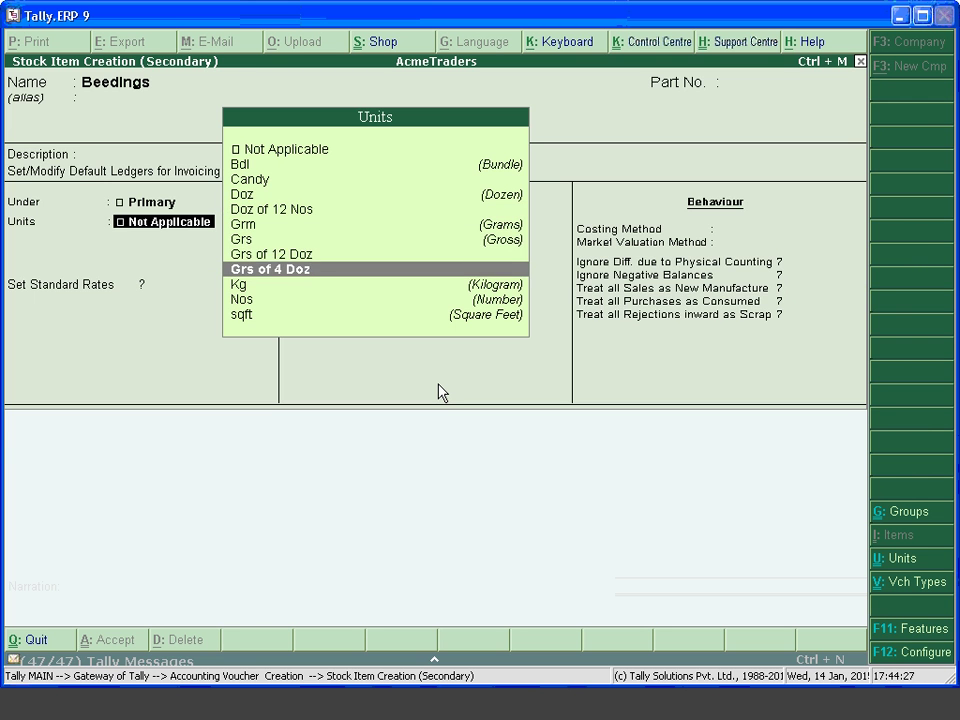
key("Up")
key("alt+c")
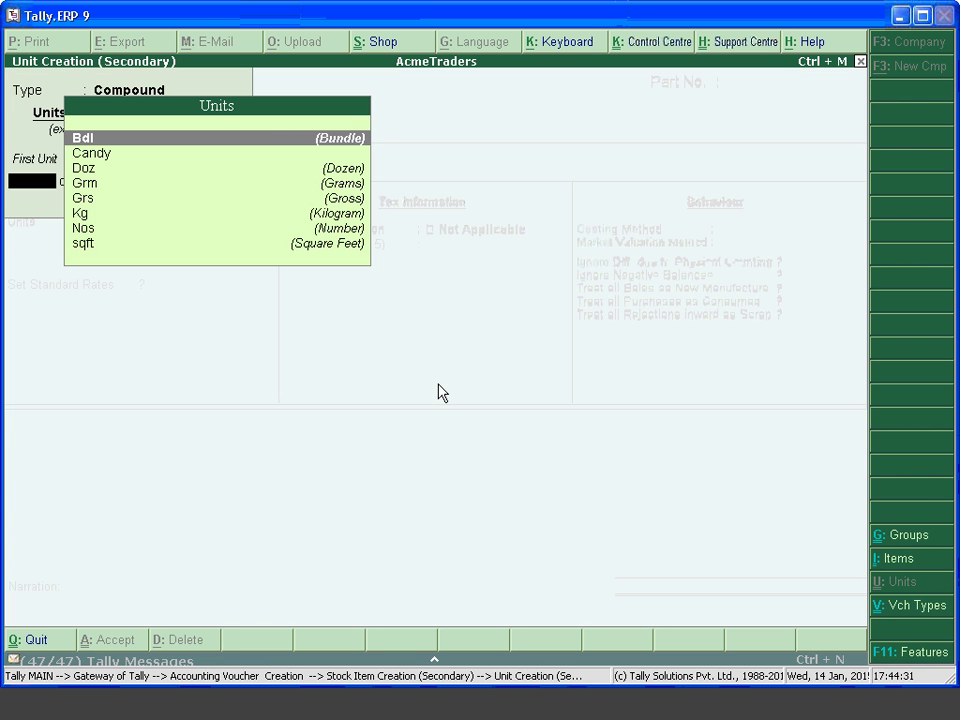
key("Down")
key("Down")
key("Down")
key("Down")
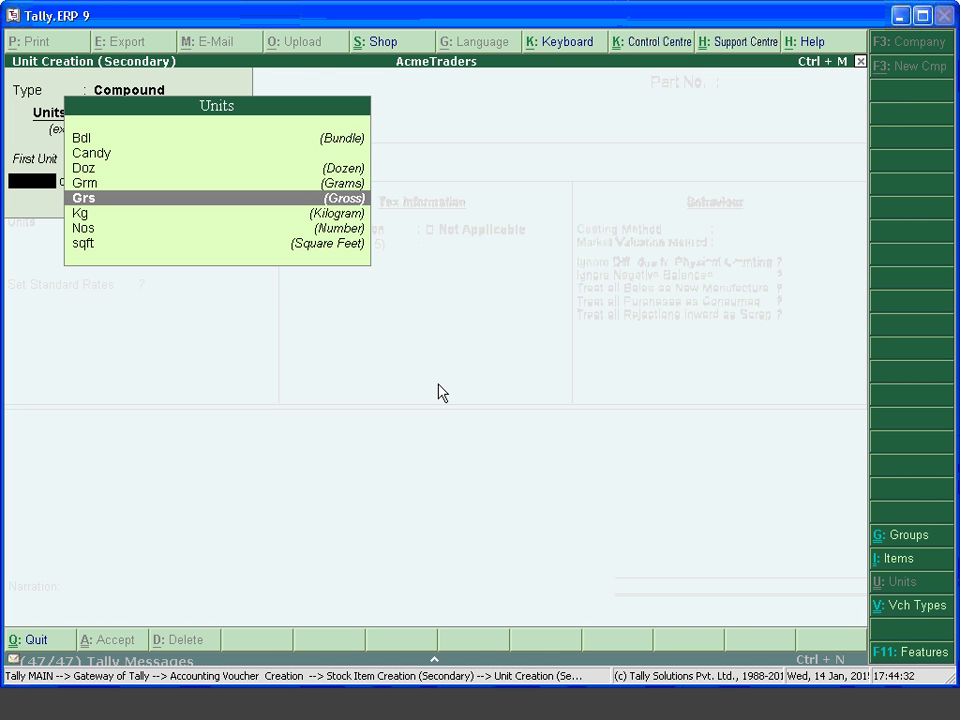
key("Return")
type("6")
key("Return")
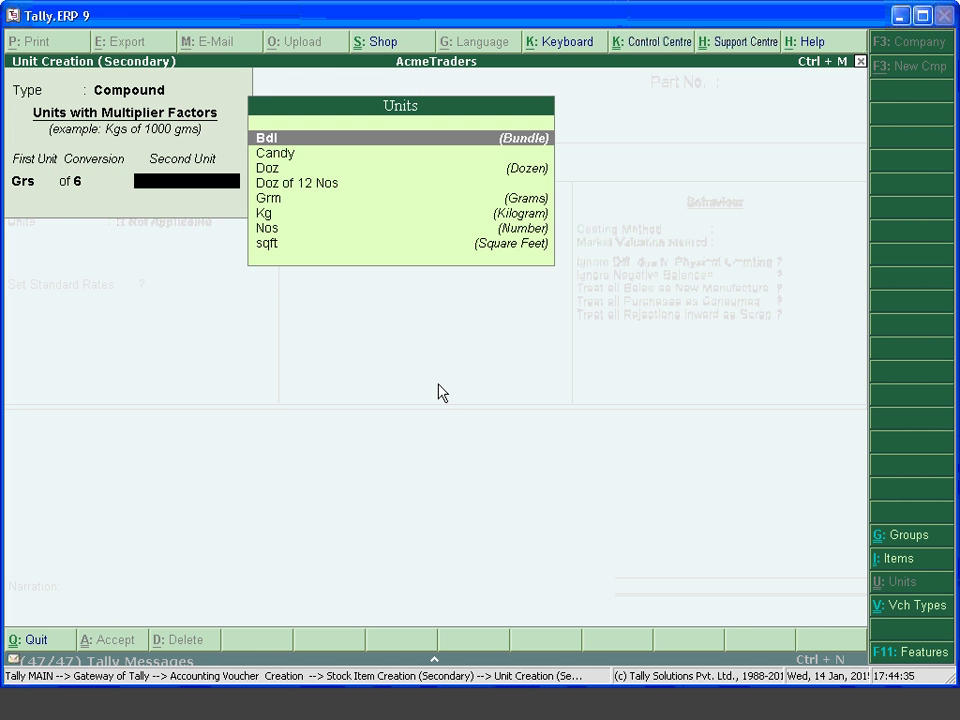
key("Down")
key("Down")
key("Return")
key("Return")
key("Return")
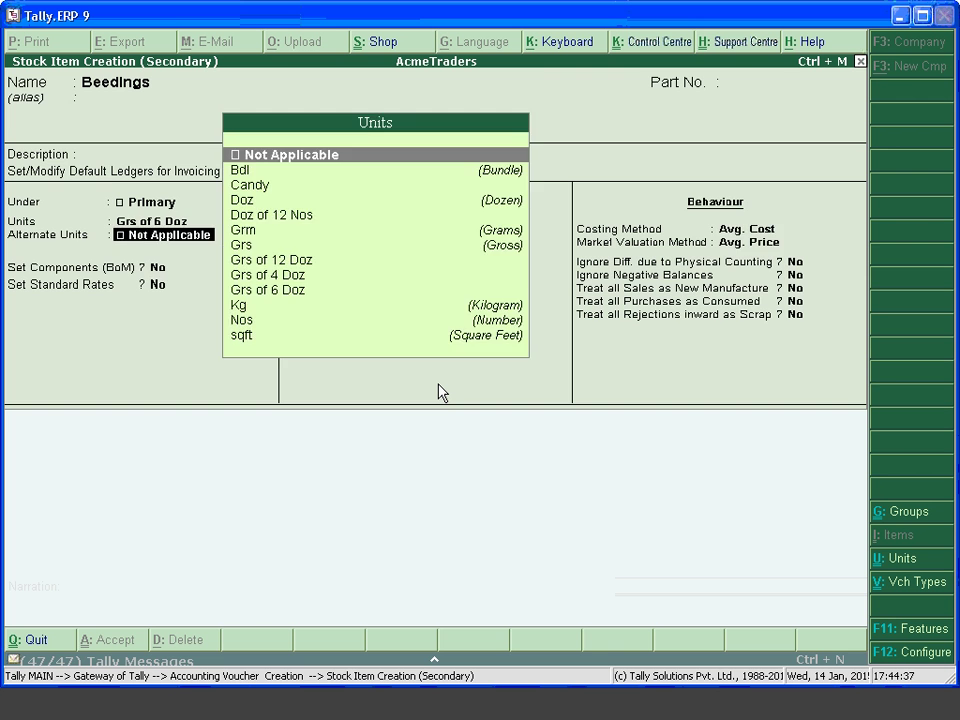
- Keep alternate units Not Applicable and the remaining defaults for Beedings, save the item and add it to the voucher without a description
key("Return")
key("Return")
key("Return")
key("Return")
key("Return")
key("Return")
key("Return")
key("Return")
key("Return")
key("Return")
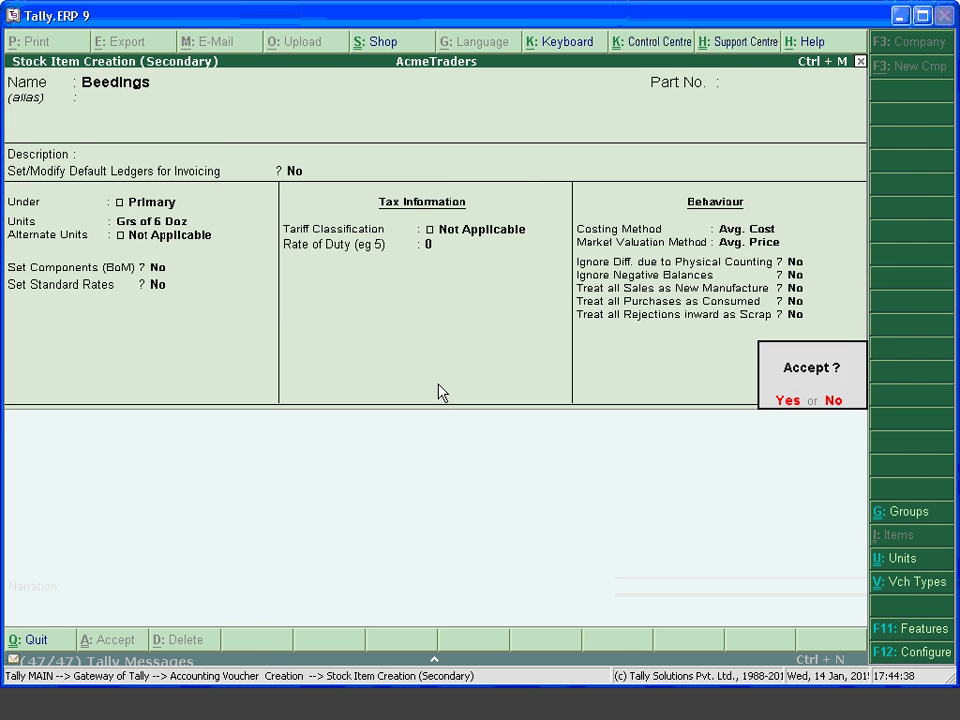
key("Return")
key("Return")
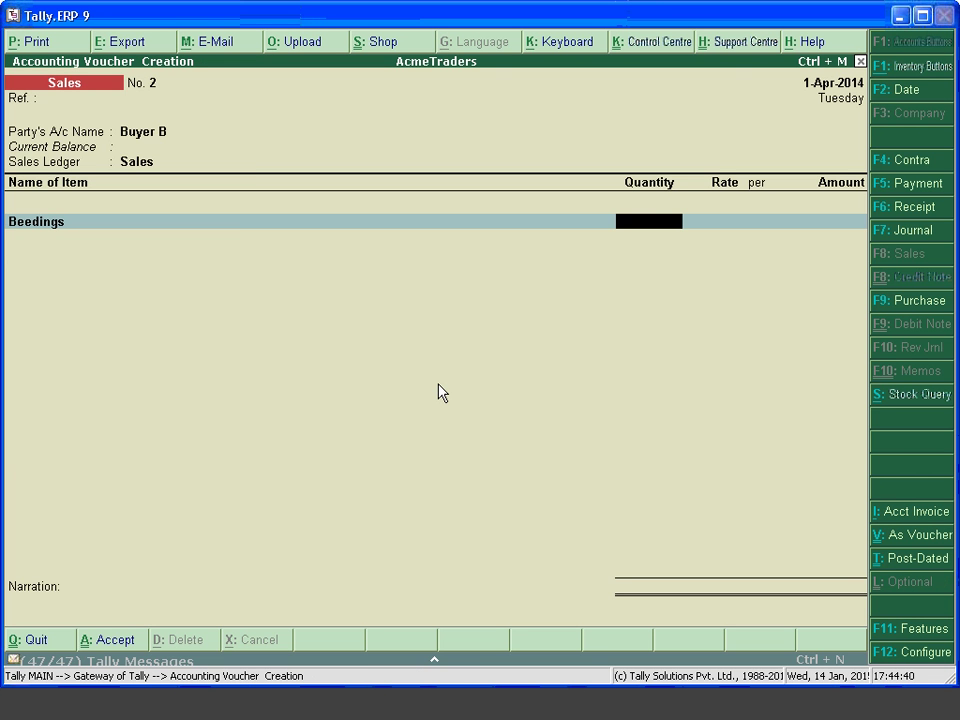
- Enter a quantity of 6 Doz for Beedings in the sales voucher to Buyer B
type("1")
key("BackSpace")
type("6")
key("Return")
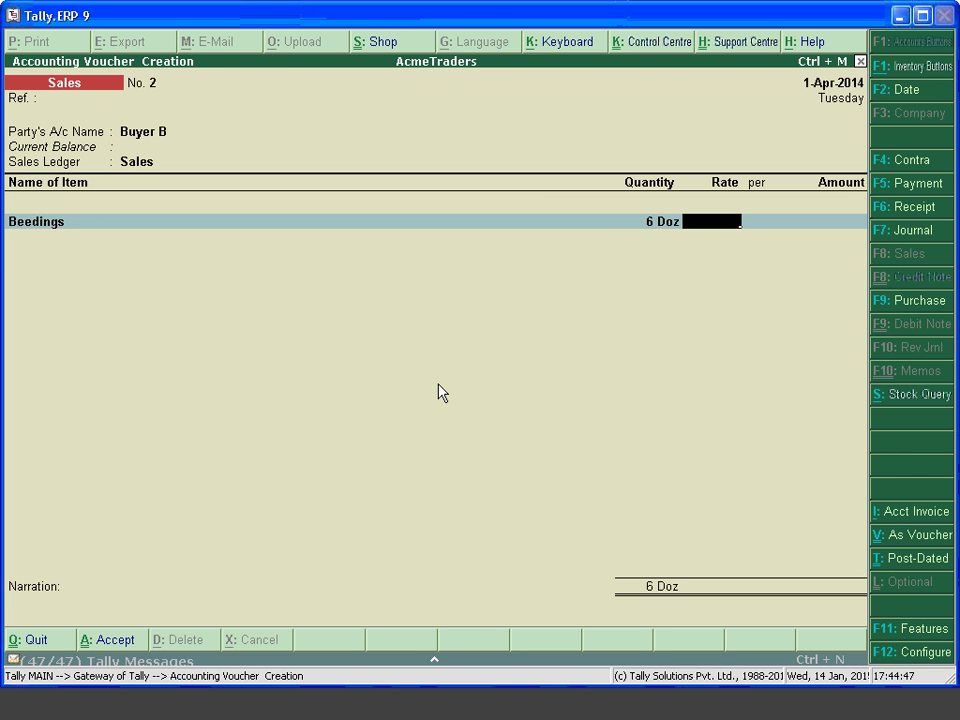
key("BackSpace")
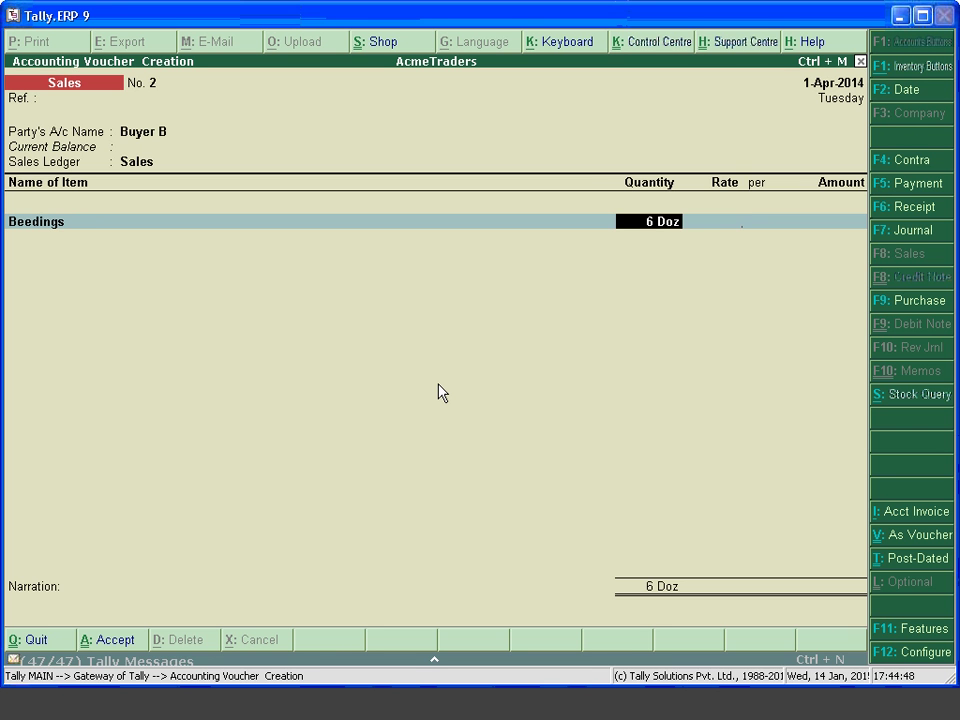
key("Return")
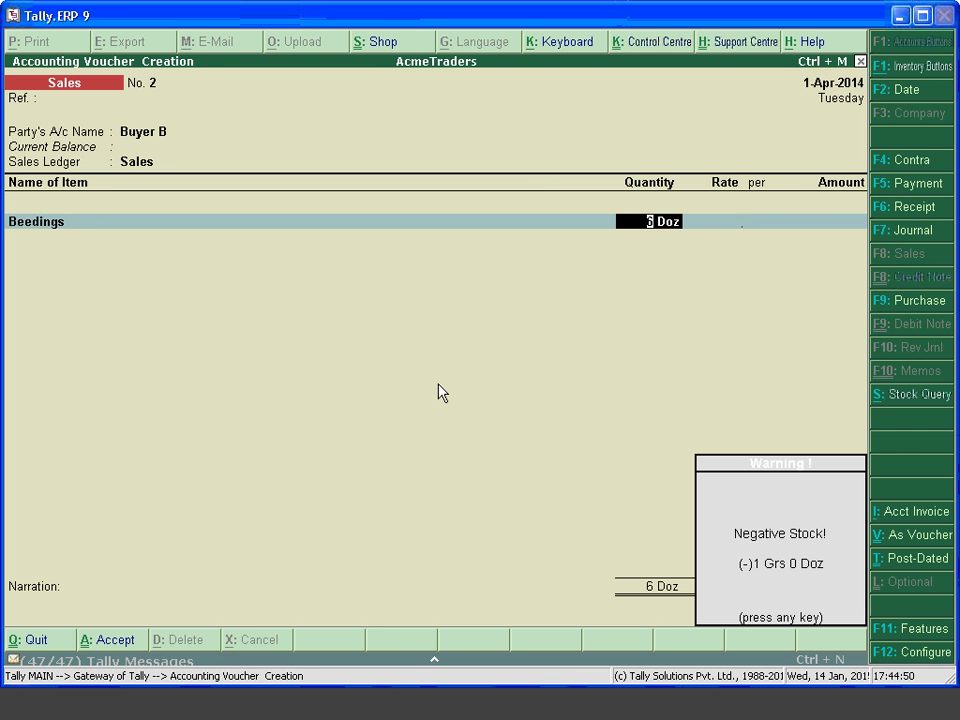
key("Return")
type("6")
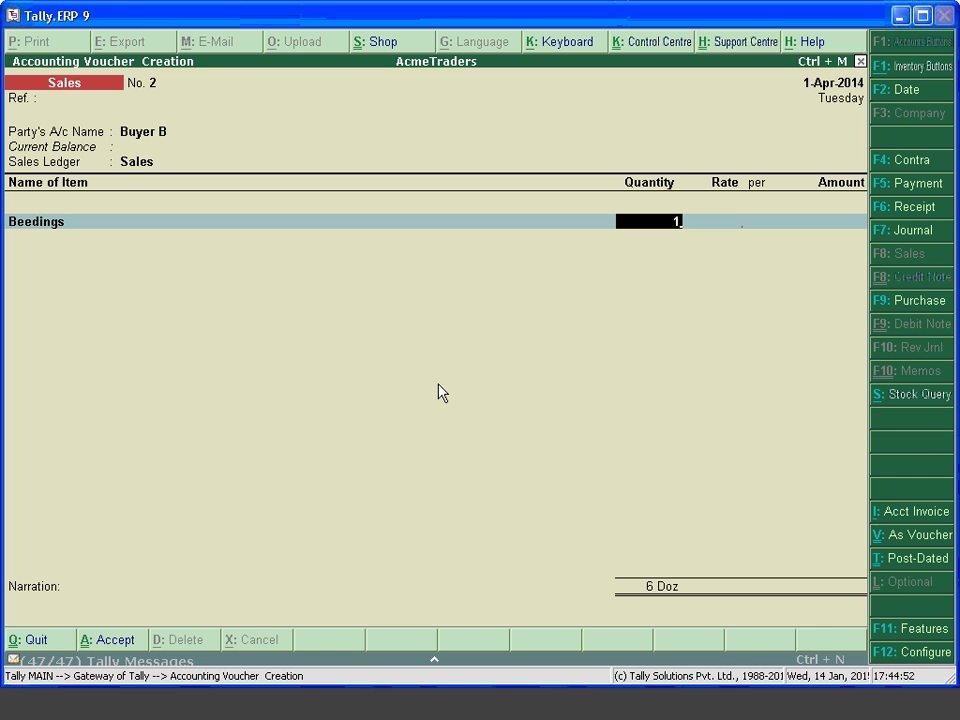
key("Return")
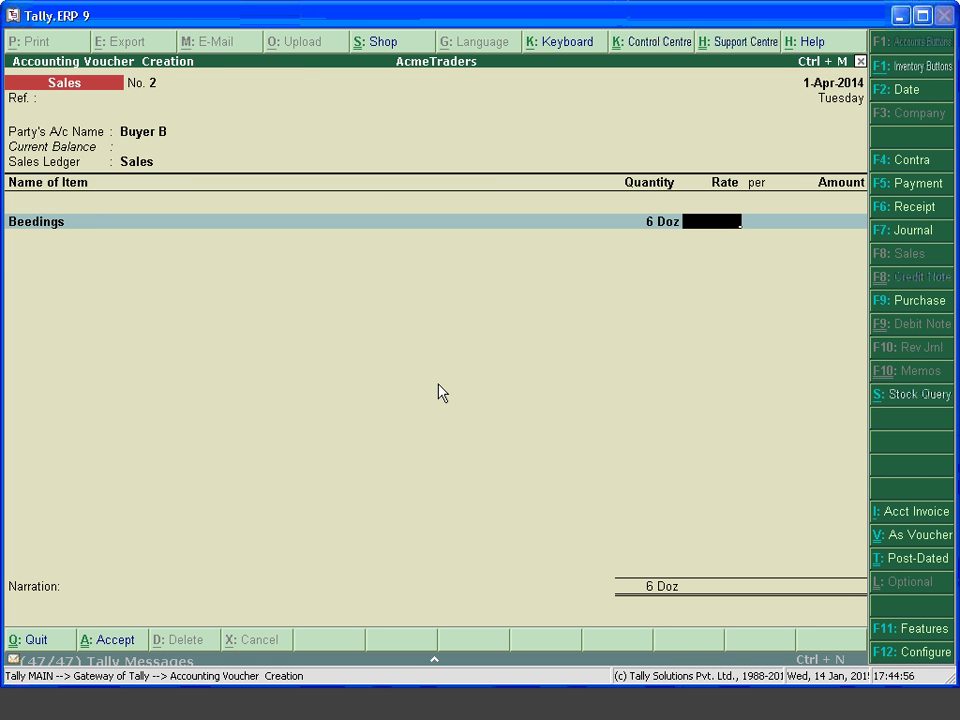
- Review the sales invoice configuration down to the option for showing the compound unit based on rate, keeping the existing settings
key("F12")
key("Return")
key("Return")
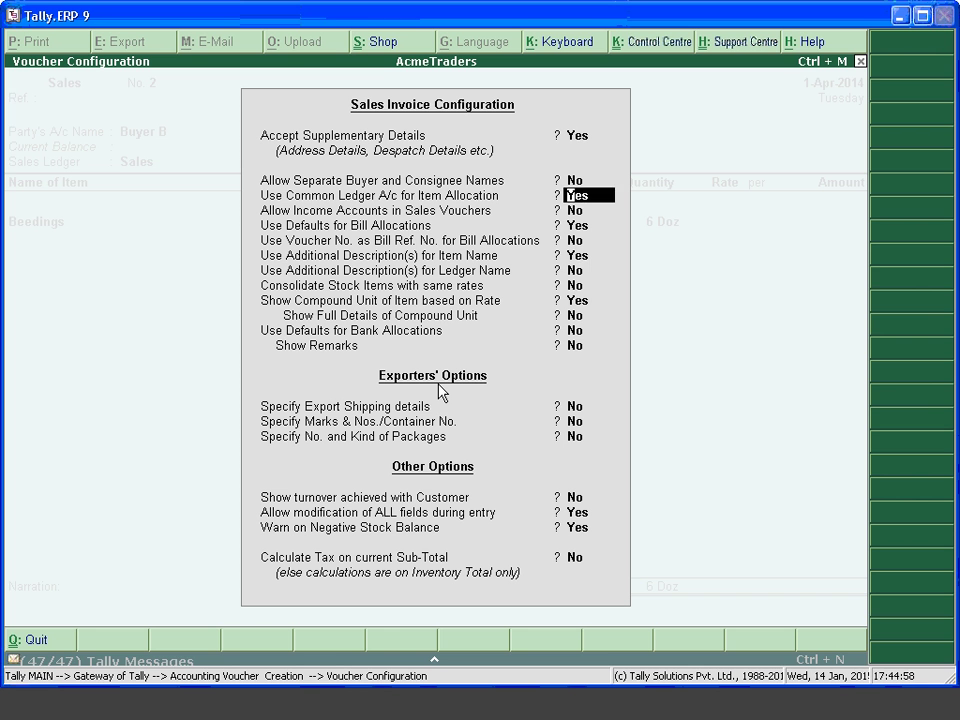
key("Return")
key("Return")
key("Return")
key("Return")
key("Return")
key("Return")
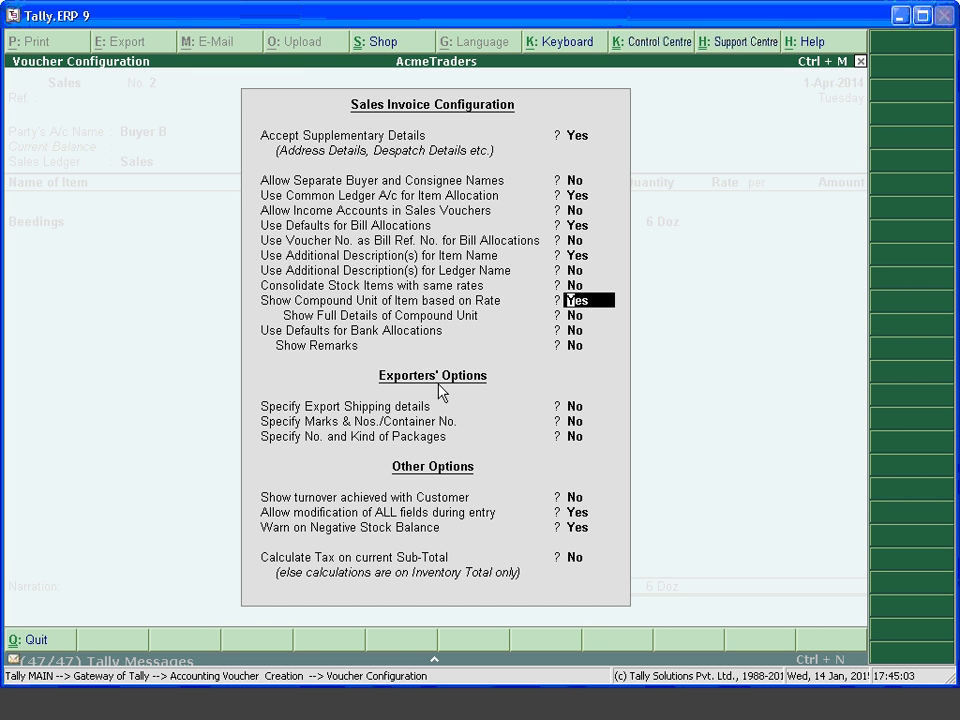
key("ctrl+a")
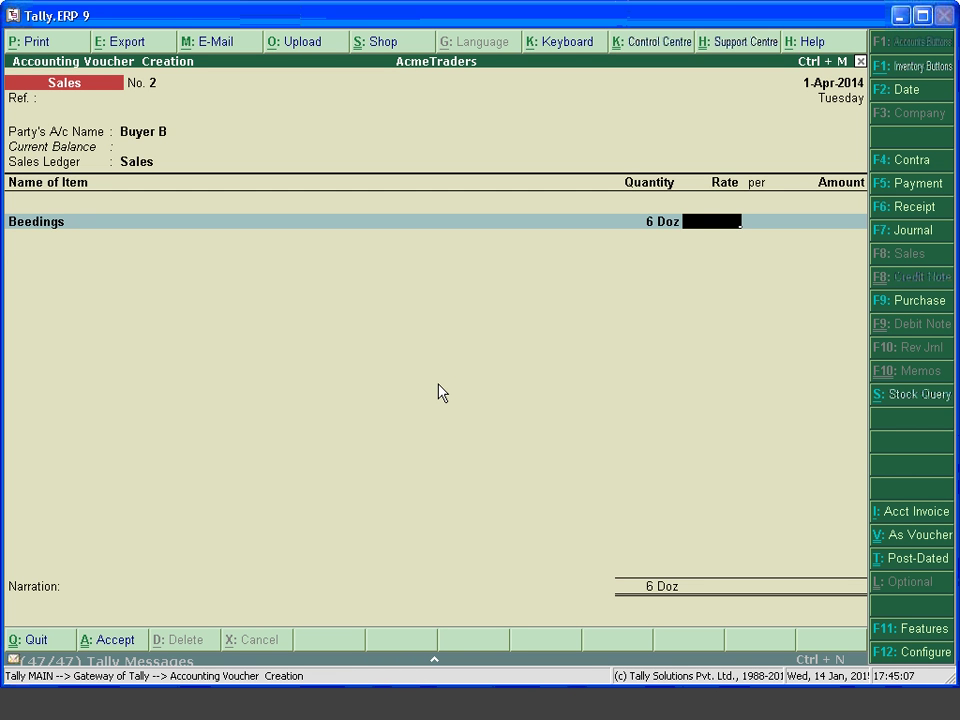
- Reconfirm the 6 Doz quantity of Beedings and enter a rate of 75 per Doz
key("BackSpace")
key("Return")
key("Return")
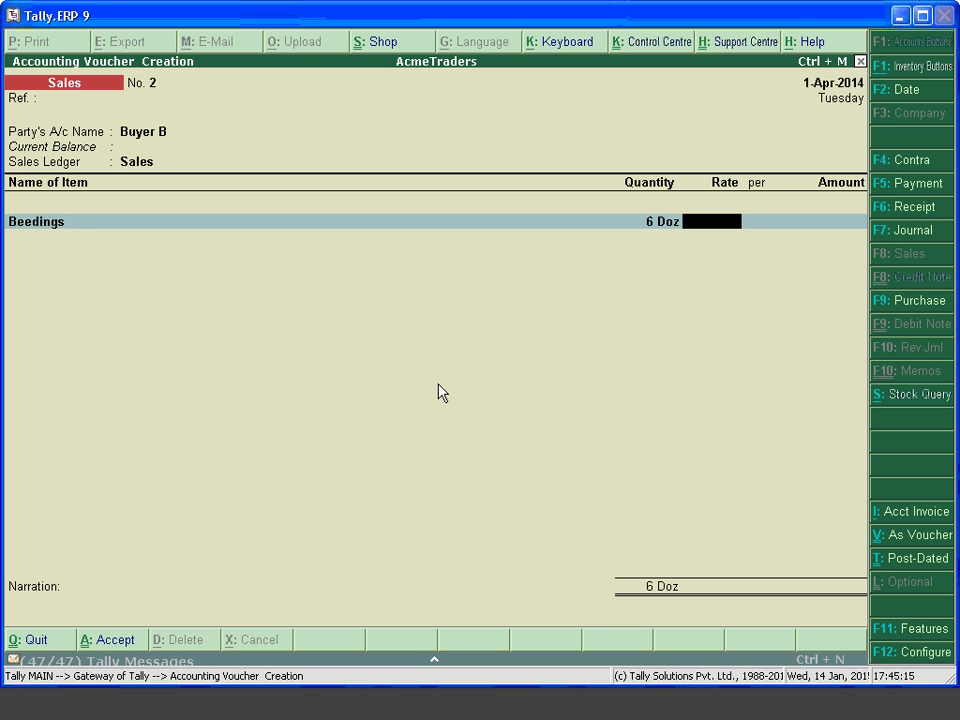
type("75")
key("Return")
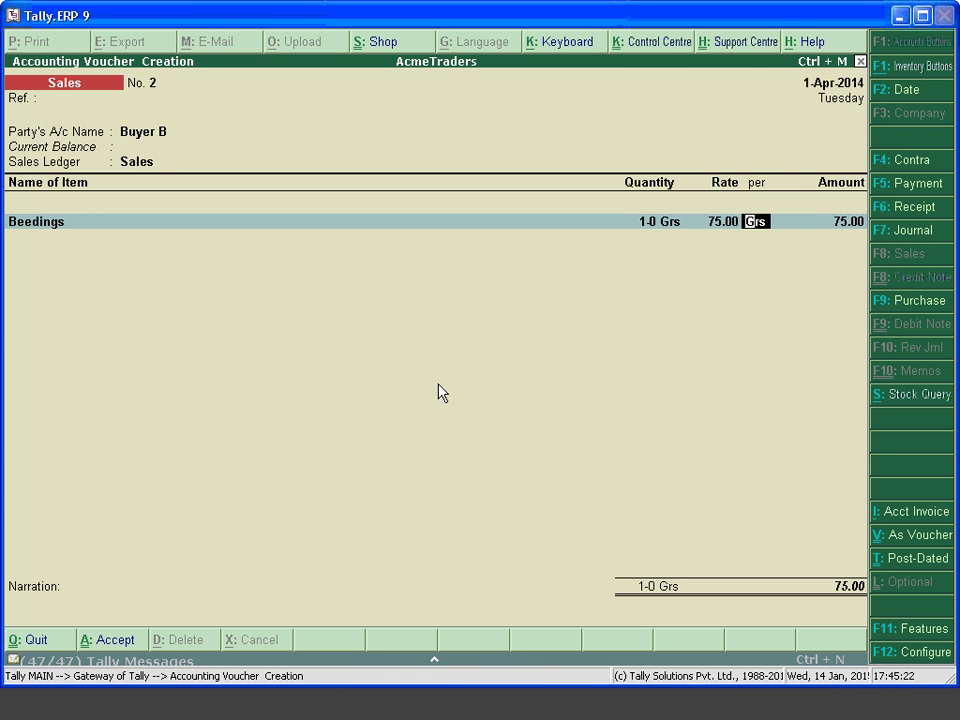
type("Doz")
key("Return")
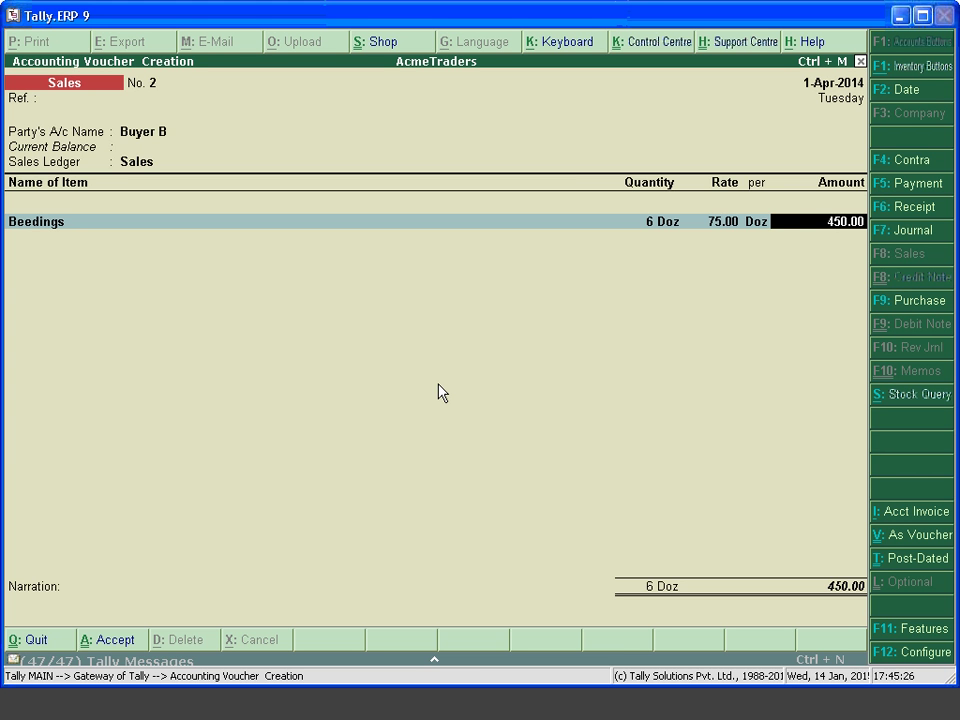
key("BackSpace")
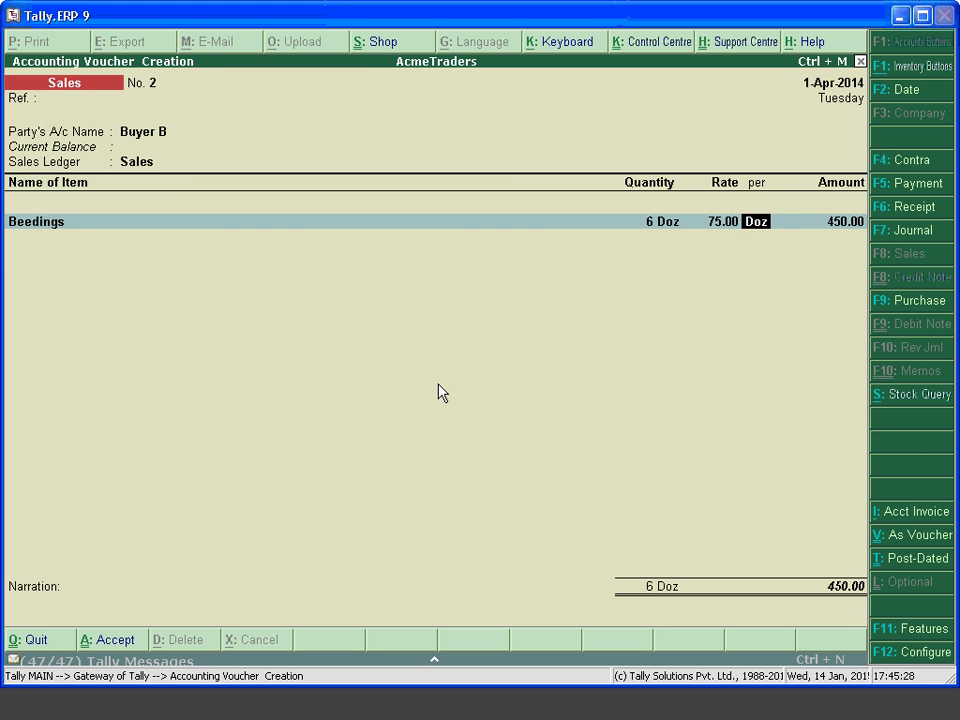
type("gr")
key("BackSpace")
key("BackSpace")
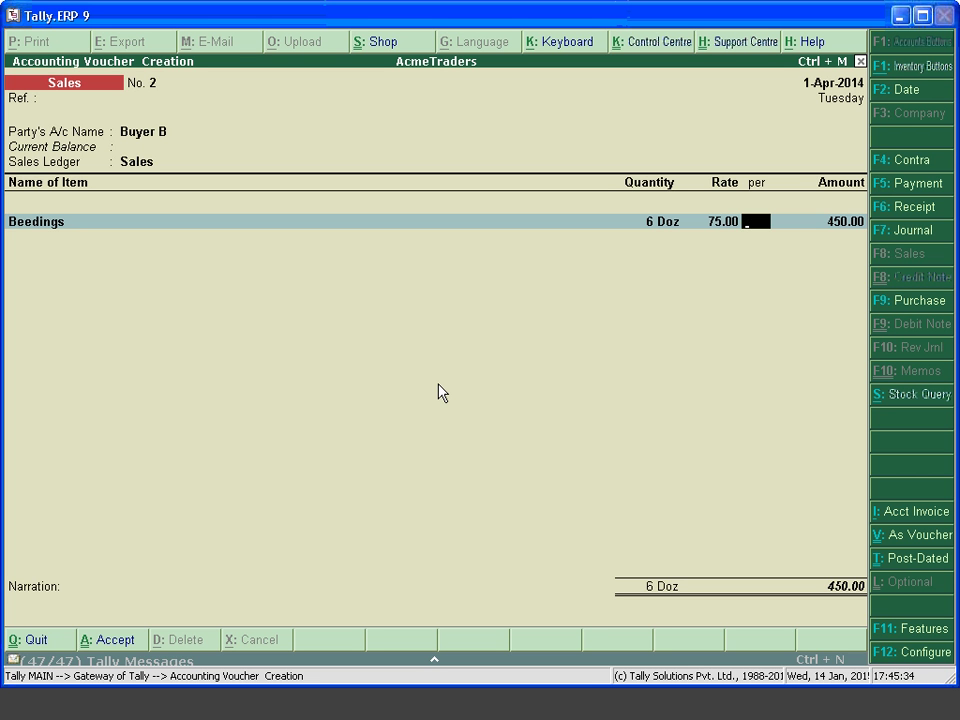
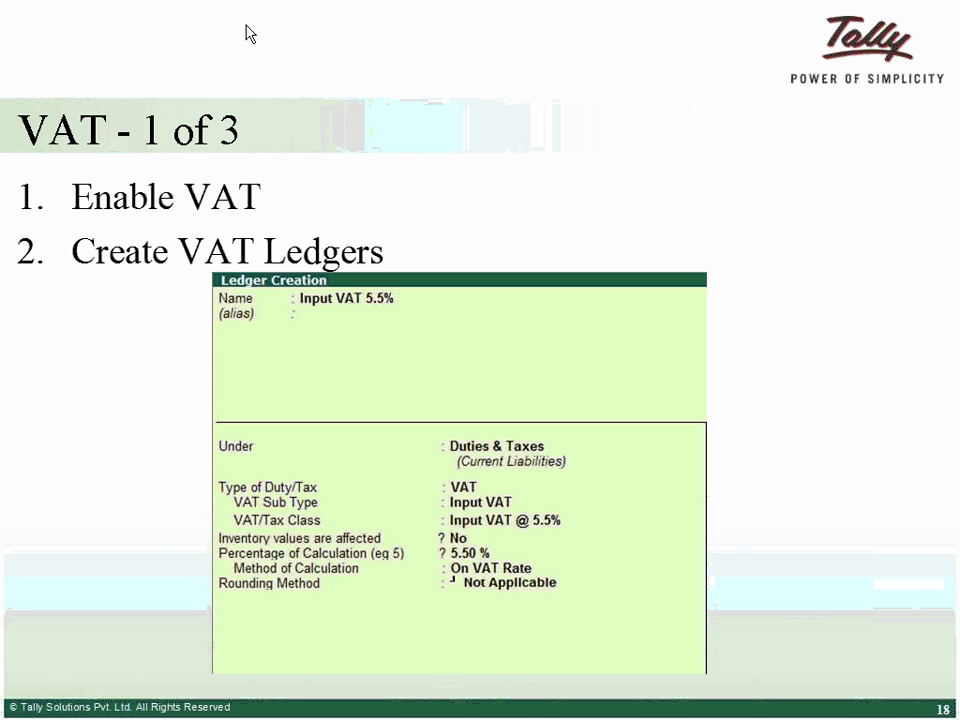
- Switch to Tally.ERP 9, leave the blank sales voucher, enable Value Added Tax for AcmeTraders and choose to set its VAT details
key("alt+Tab")
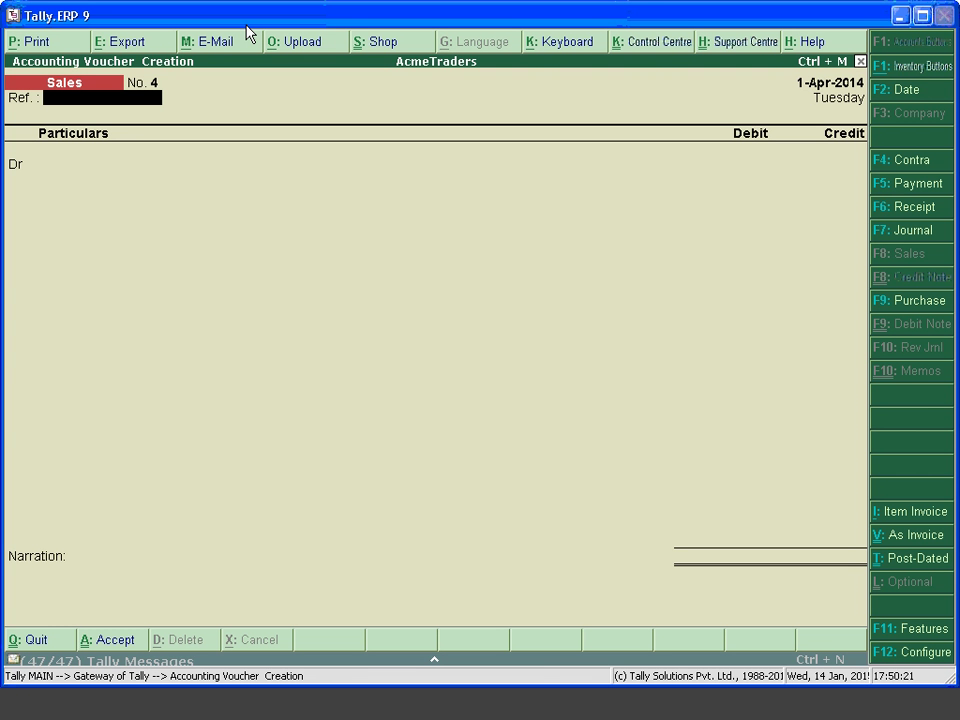
key("Escape")
key("F11")
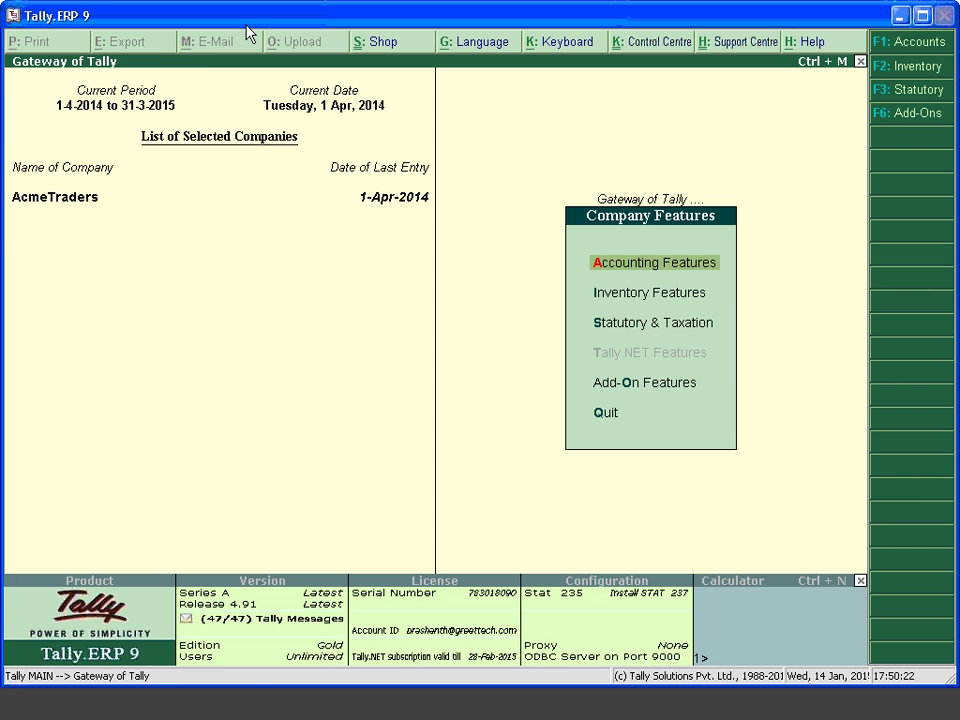
key("s")
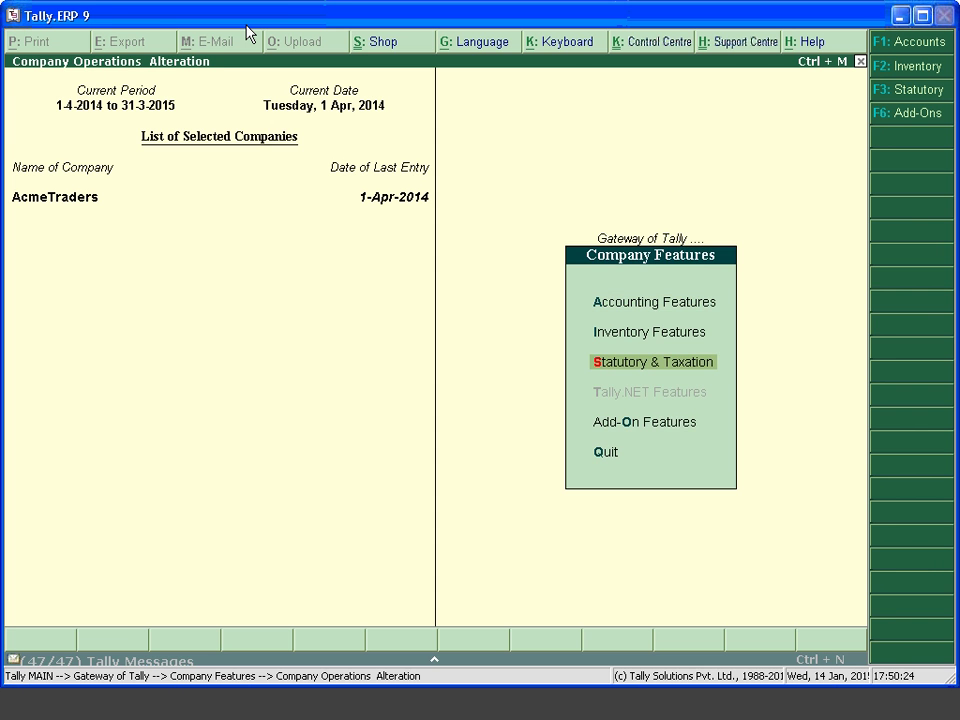
key("Return")
key("Return")
key("Return")
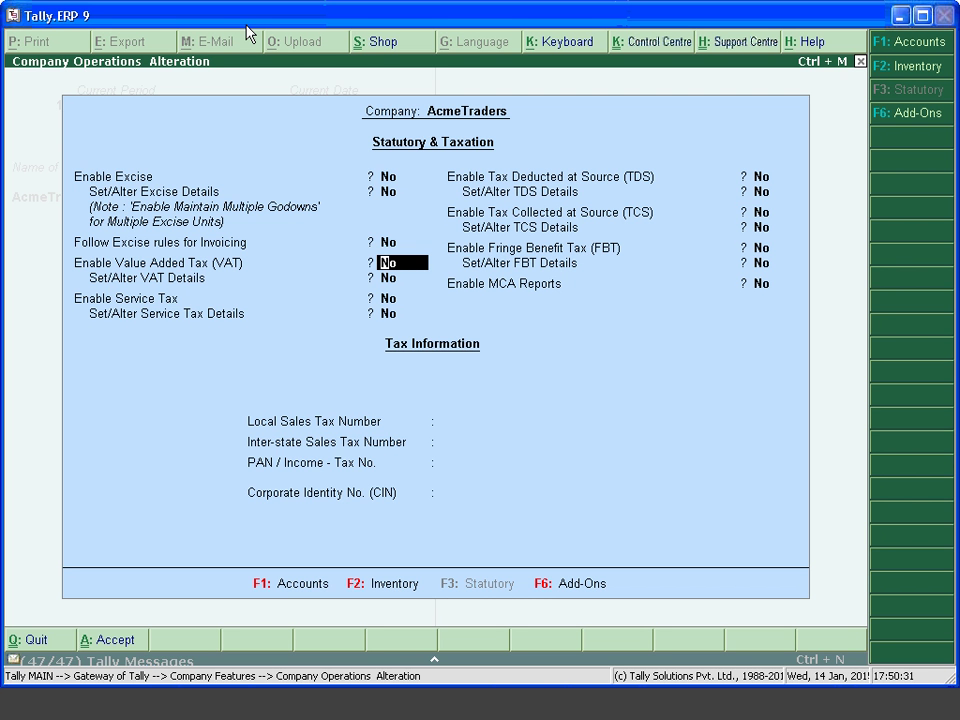
type("y")
key("Return")
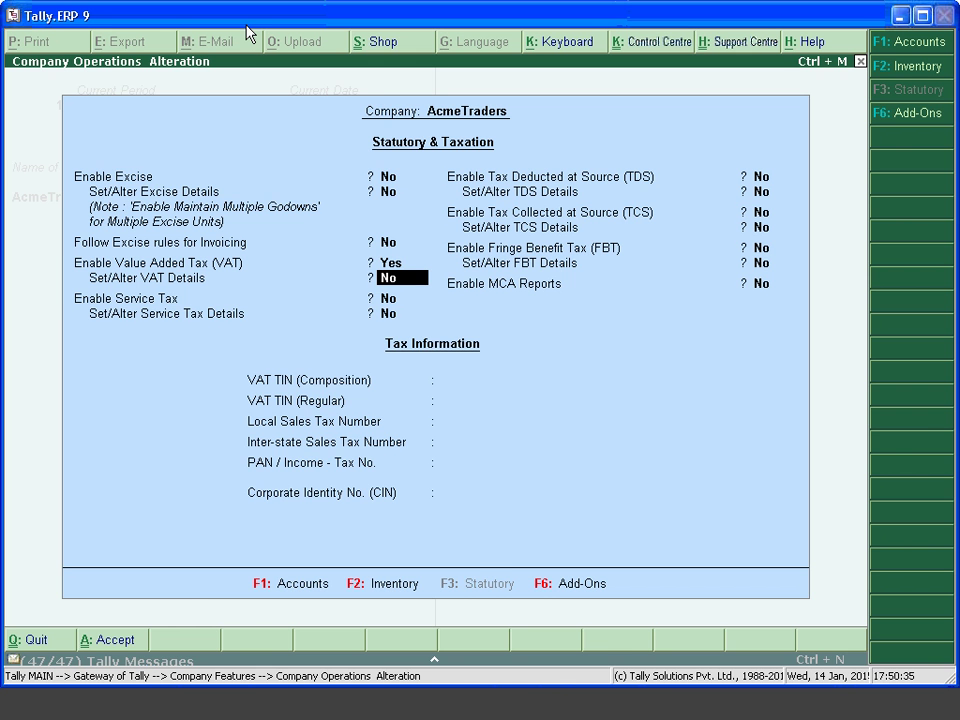
type("y")
key("Return")
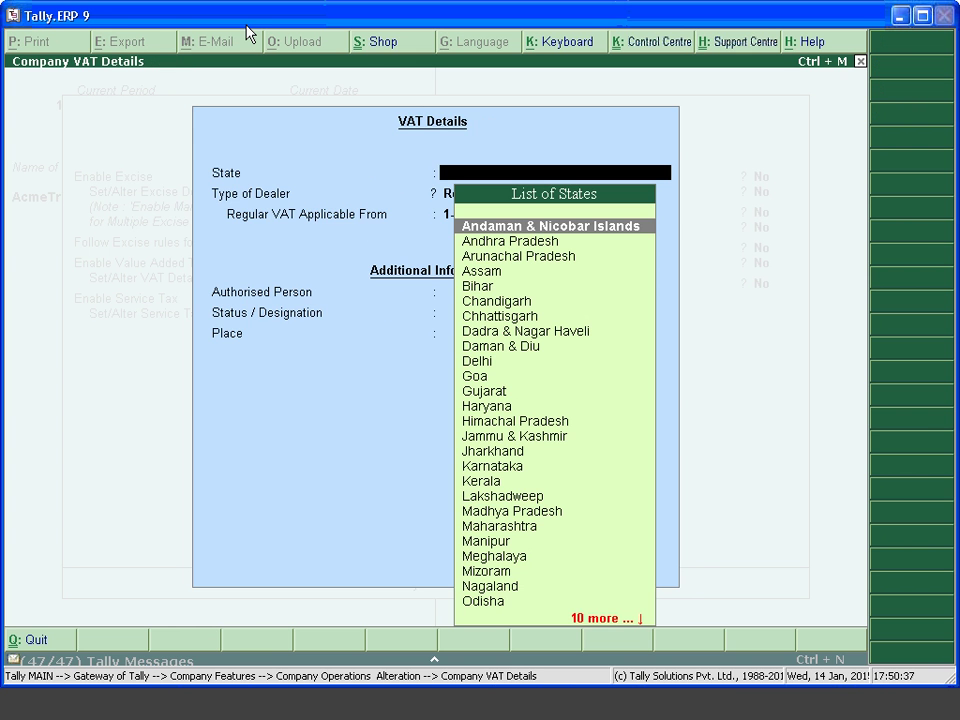
- Set the VAT state to Karnataka, keep Regular dealer, 1-4-2014 and Monthly e-VAT annexures, and save with the additional information blank
type("Kar")
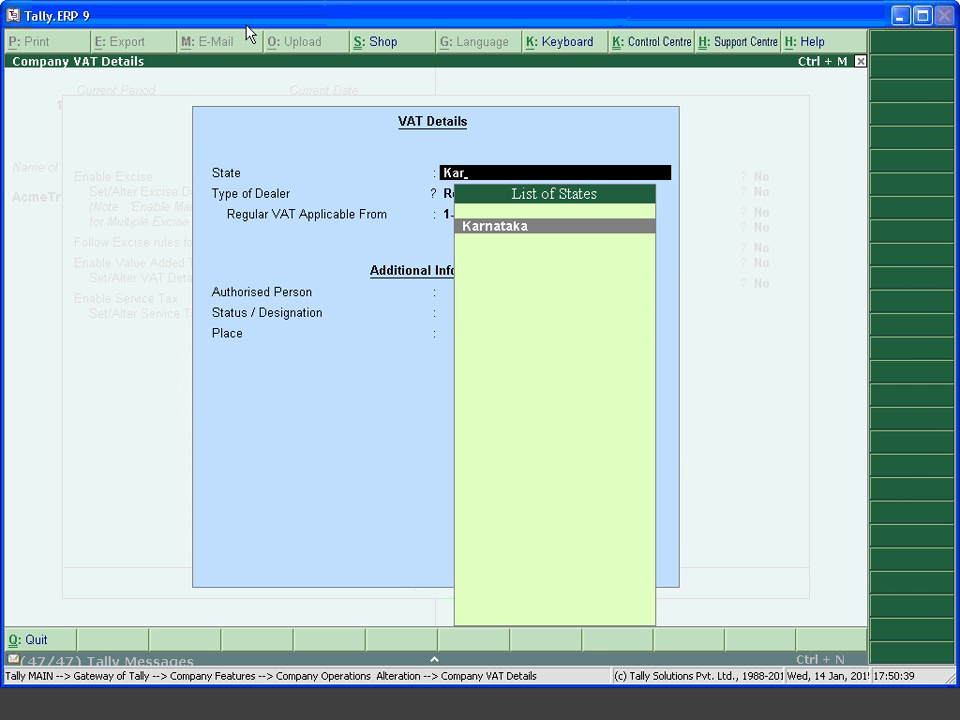
key("Return")
key("Return")
key("Return")
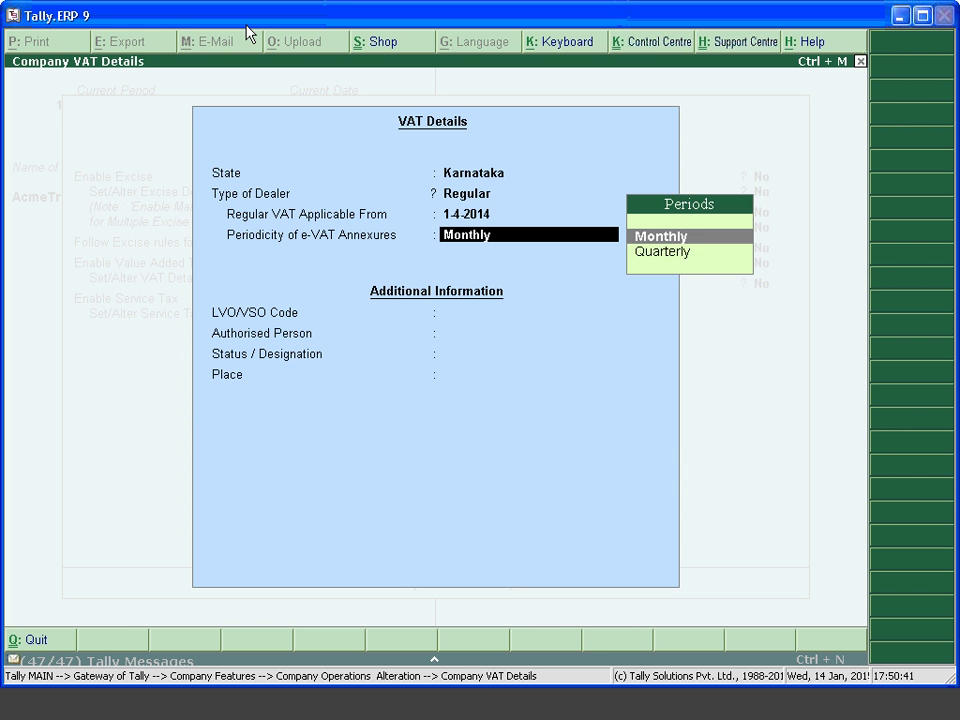
key("Return")
key("Return")
key("Return")
key("Return")
key("Return")
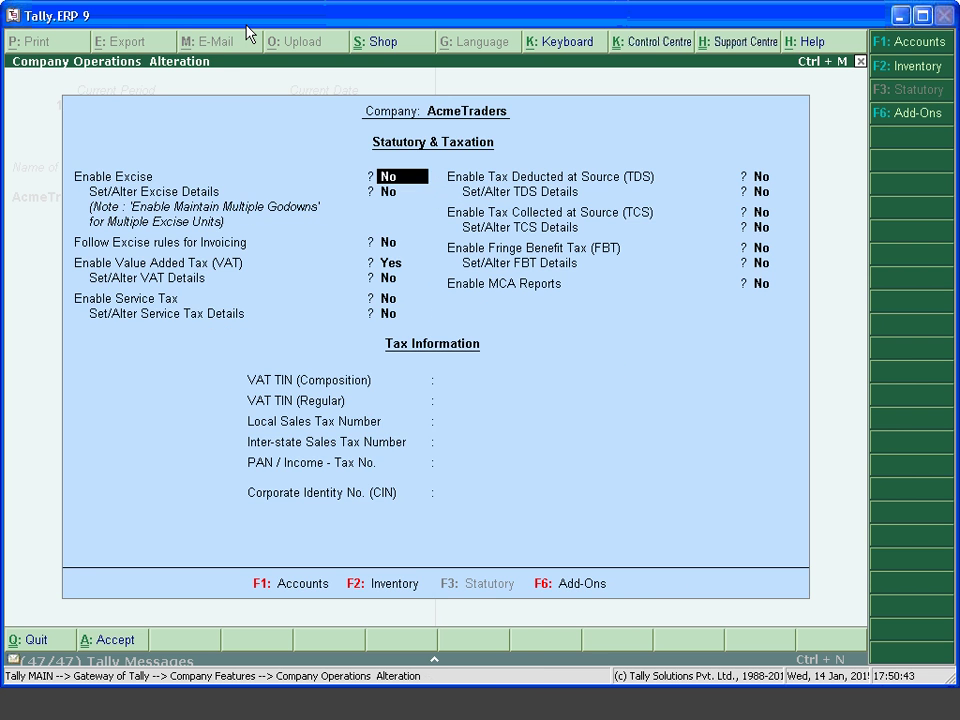
- Keep the remaining statutory and taxation settings, save the company features and return to the Gateway of Tally
key("Return")
key("Return")
key("Return")
key("Return")
key("Return")
key("Return")
key("ctrl+a")
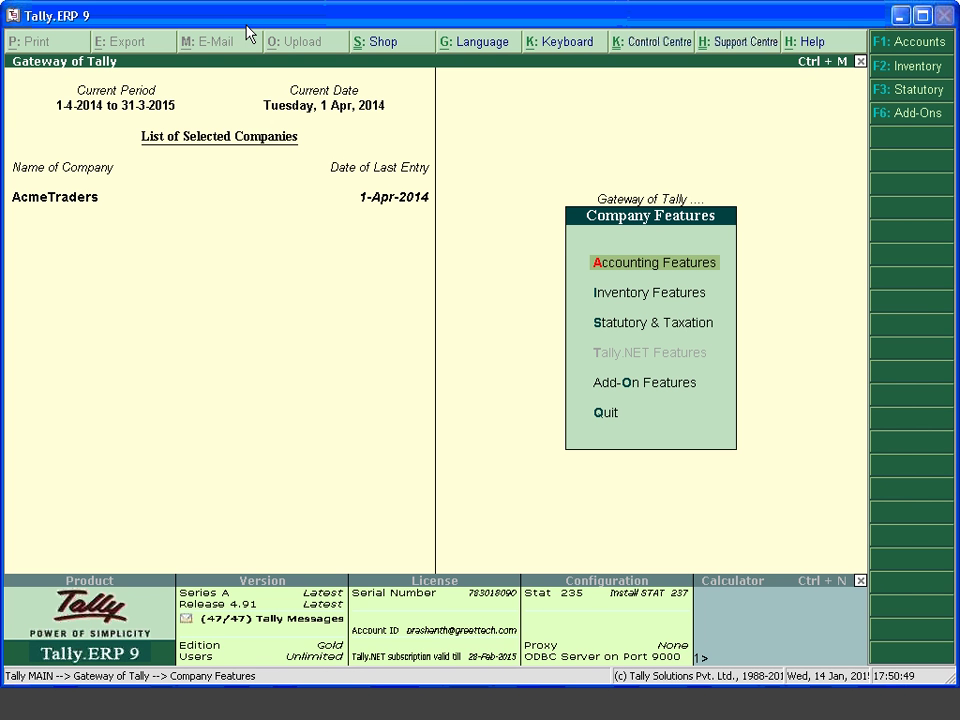
key("Escape")
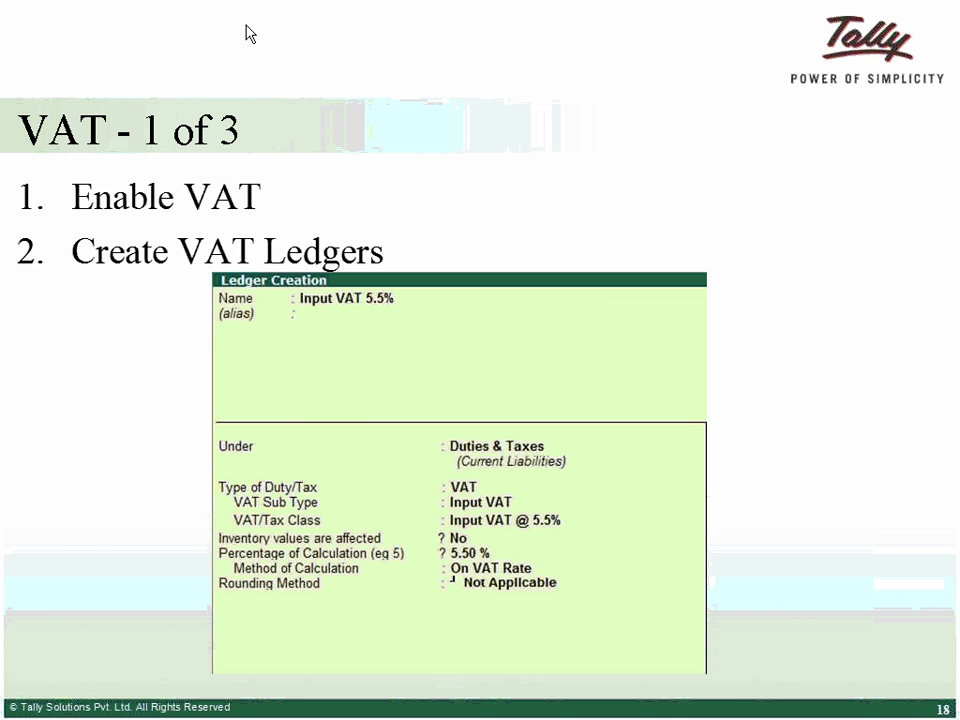
key("Right")
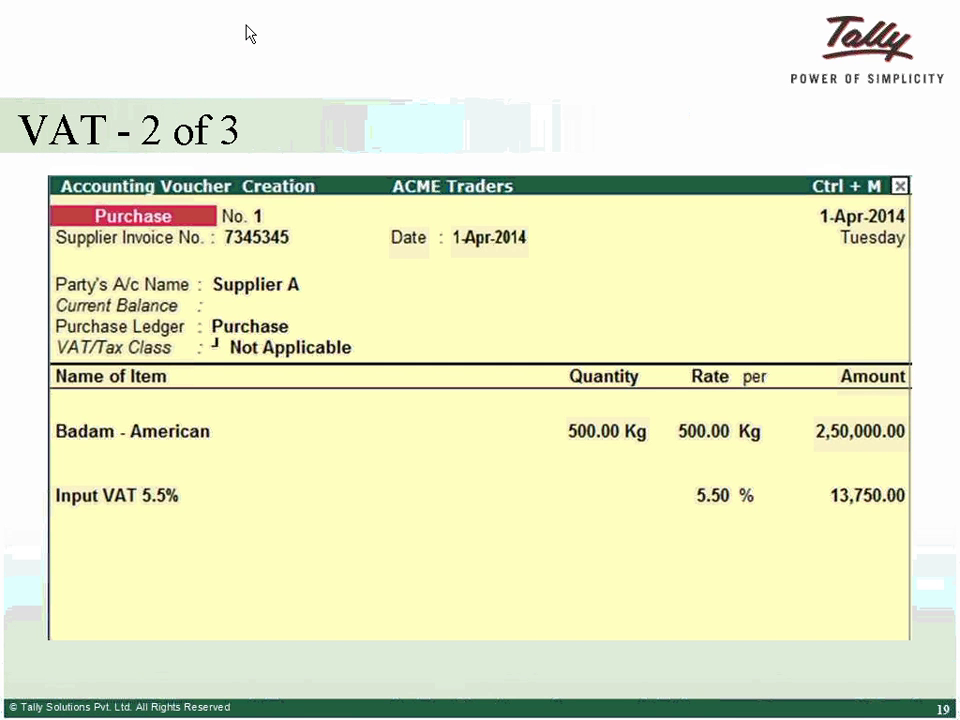
key("Left")
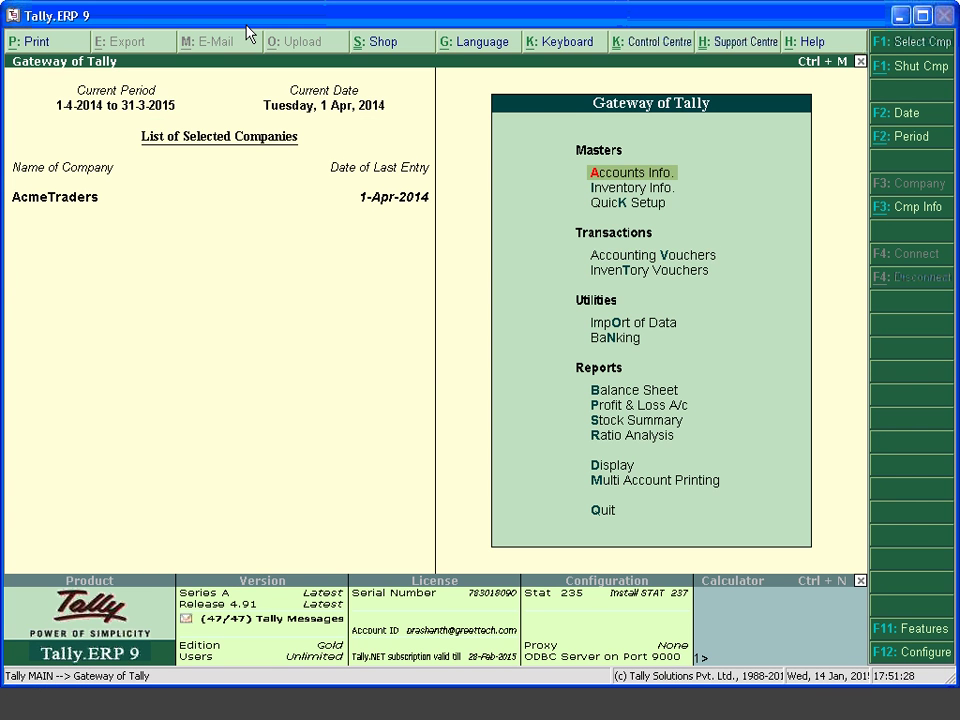
- Display the list of VAT/Tax classifications from the statutory information
key("Down")
key("Down")
key("Down")
key("Down")
key("Down")
key("Down")
key("Down")
key("Down")
key("Down")
key("Down")
key("Down")
key("Return")
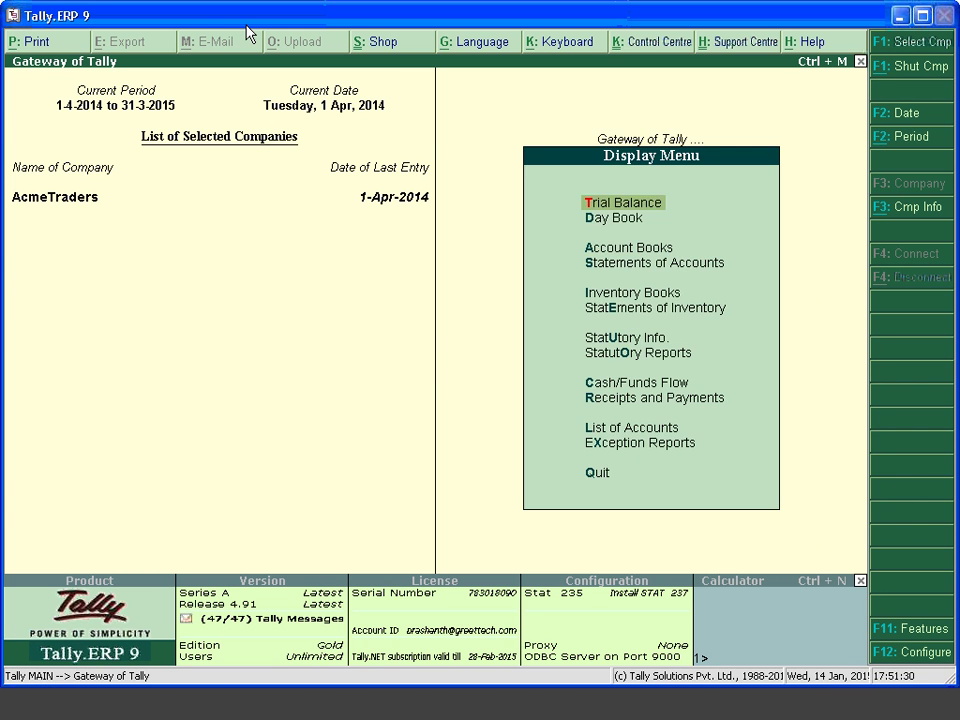
key("Down")
key("Down")
key("Down")
key("Down")
key("Down")
key("Down")
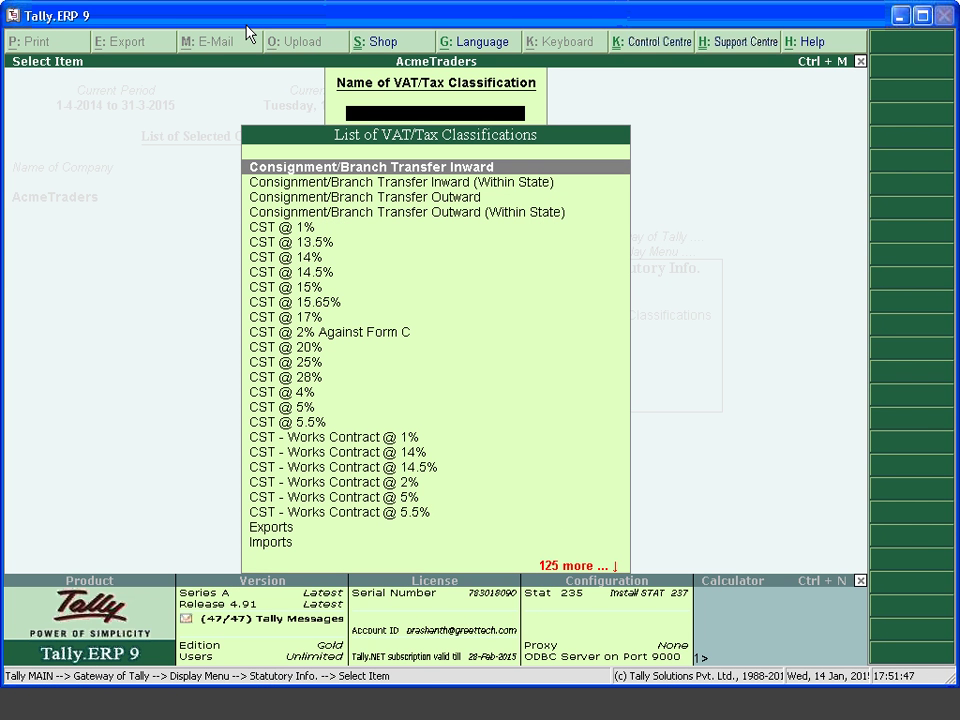
- Examine the details of Consignment/Branch Transfer Inward and other VAT classifications, and return to the Gateway of Tally
key("Return")
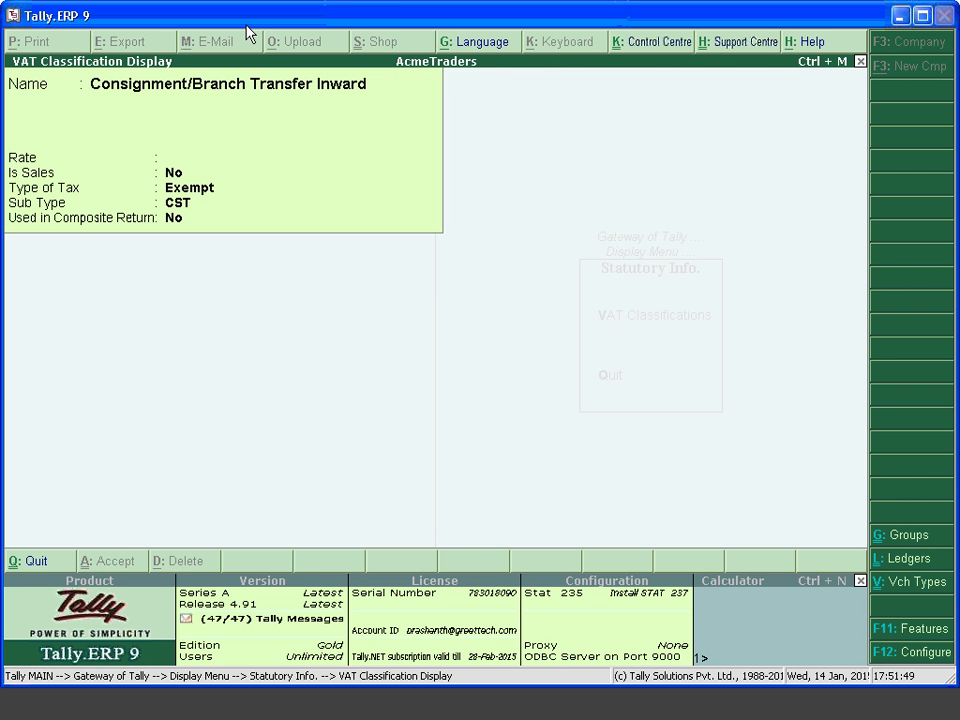
key("Escape")
key("Return")
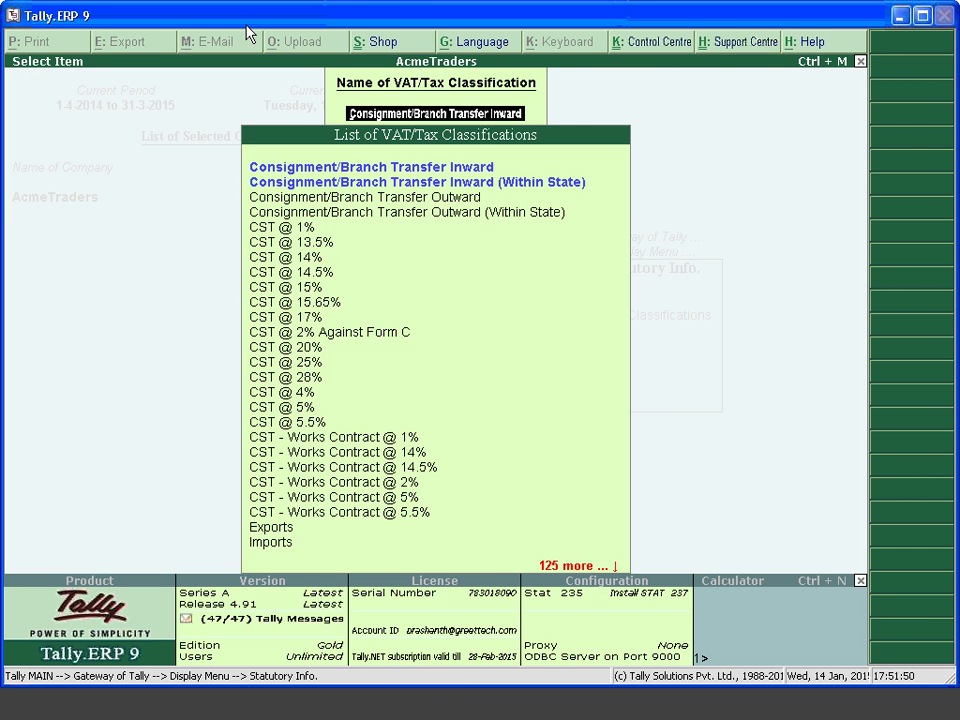
key("Down")
key("Down")
key("Down")
key("Down")
key("Down")
key("Down")
key("Down")
key("Return")
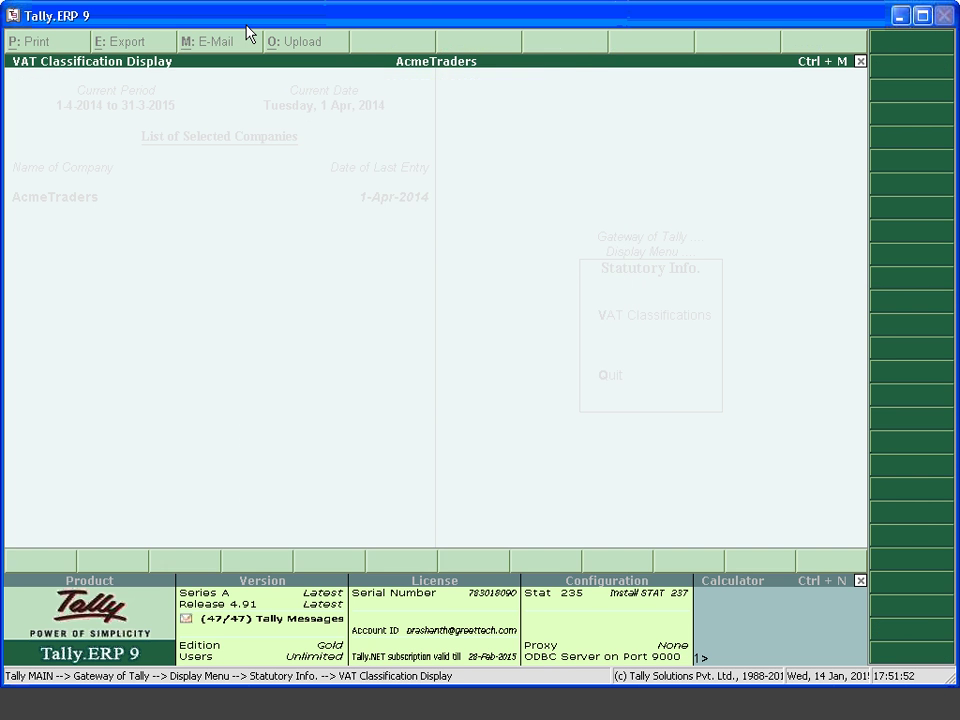
key("Escape")
key("Return")
key("Escape")
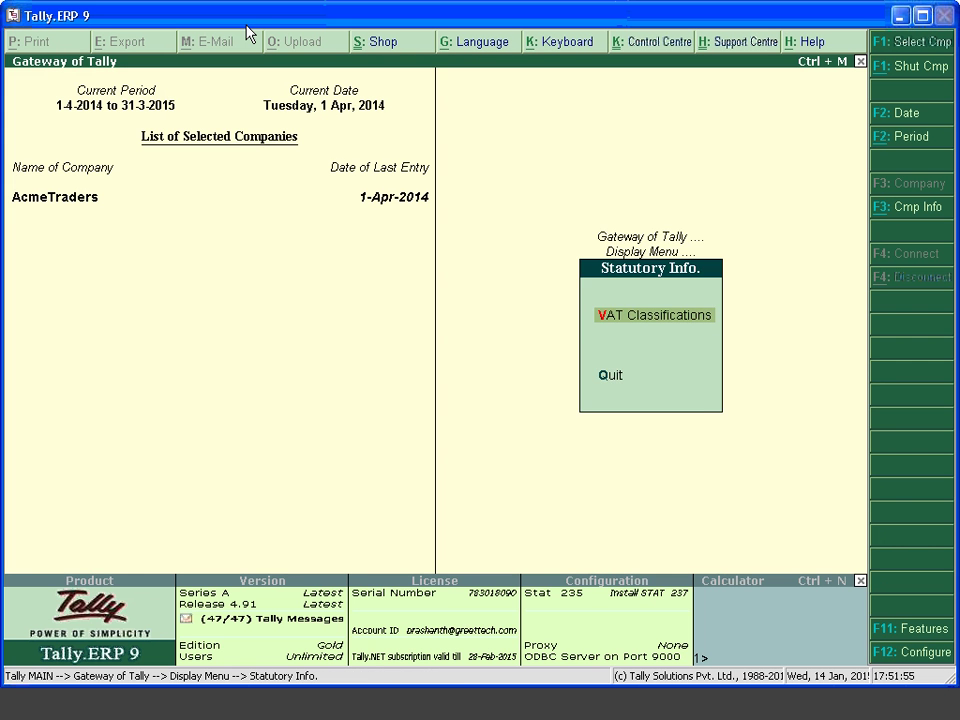
key("Escape")
key("Escape")
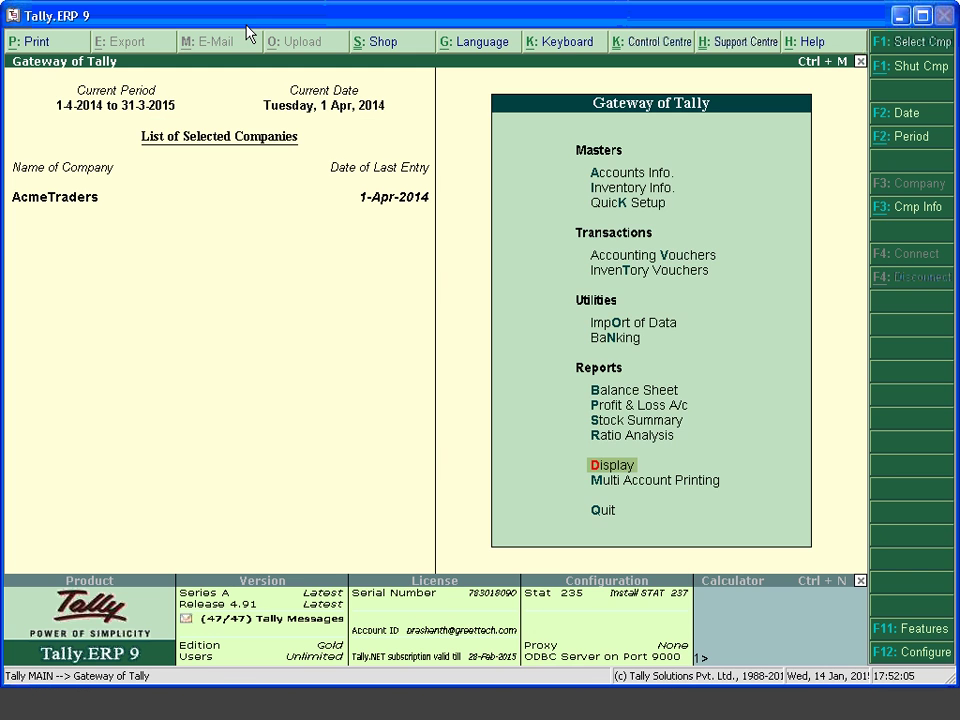
- Start a new single ledger named Input Vat @5.5% without an alias
key("a")
key("l")
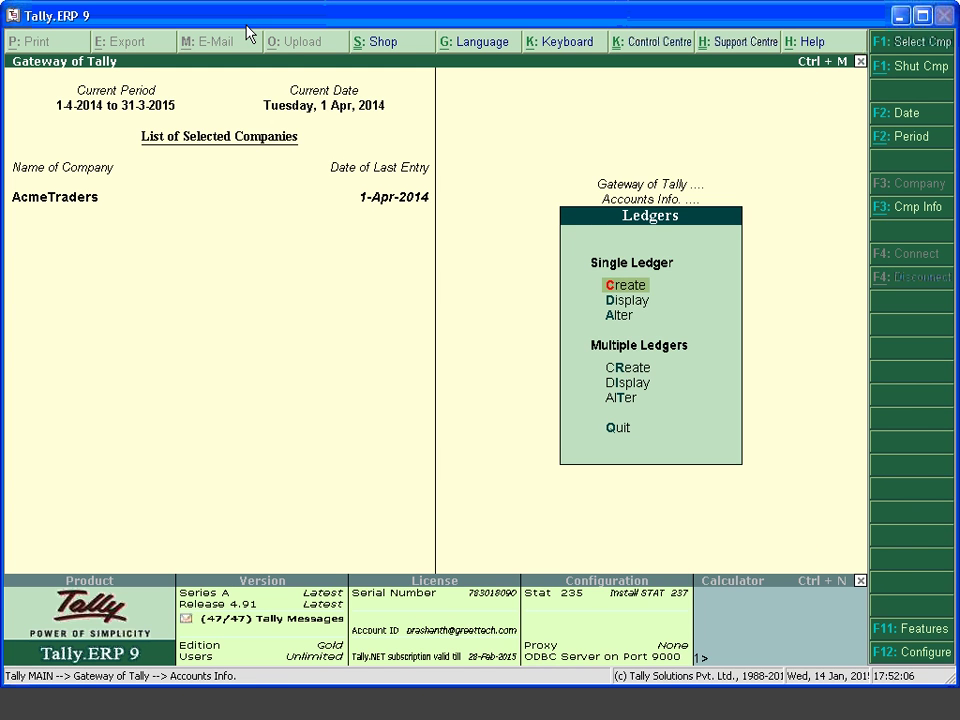
key("c")
type("I")
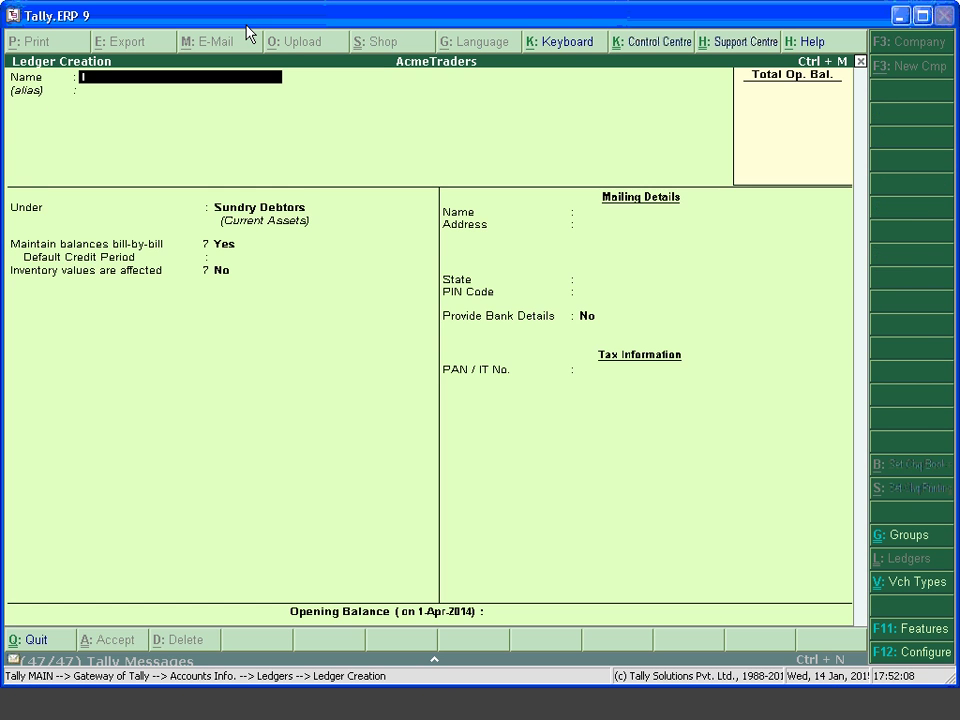
type("npiu")
key("BackSpace")
key("BackSpace")
type("ut Vat")
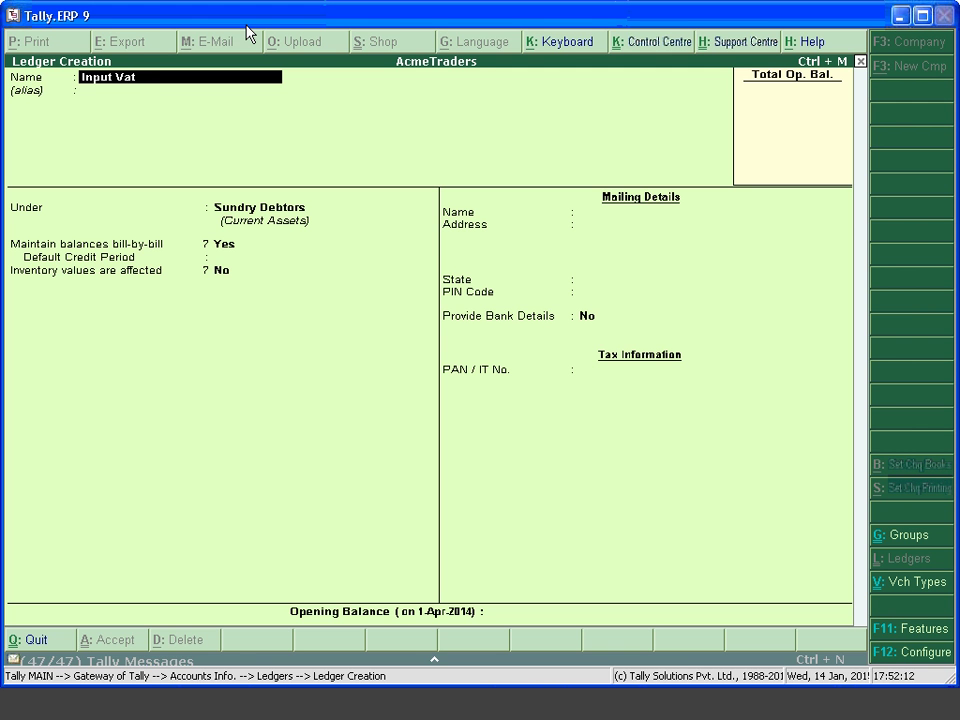
type(" @5.5%")
key("Return")
key("Return")
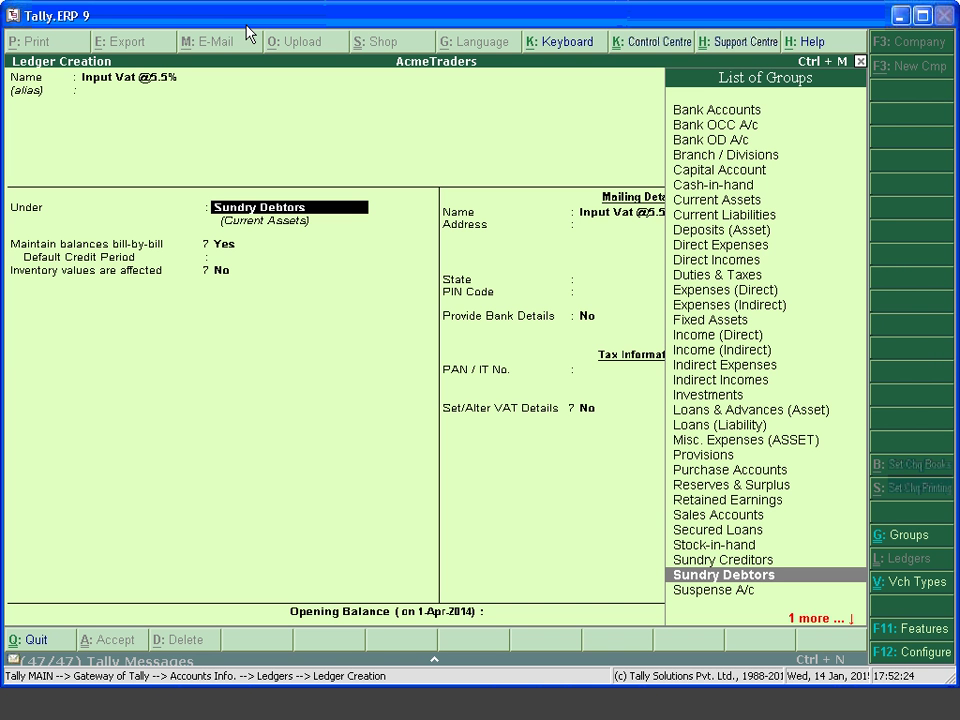
- Place the Input Vat @5.5% ledger under Duties & Taxes with duty type VAT and VAT sub type Input VAT
type("Du")
key("Return")
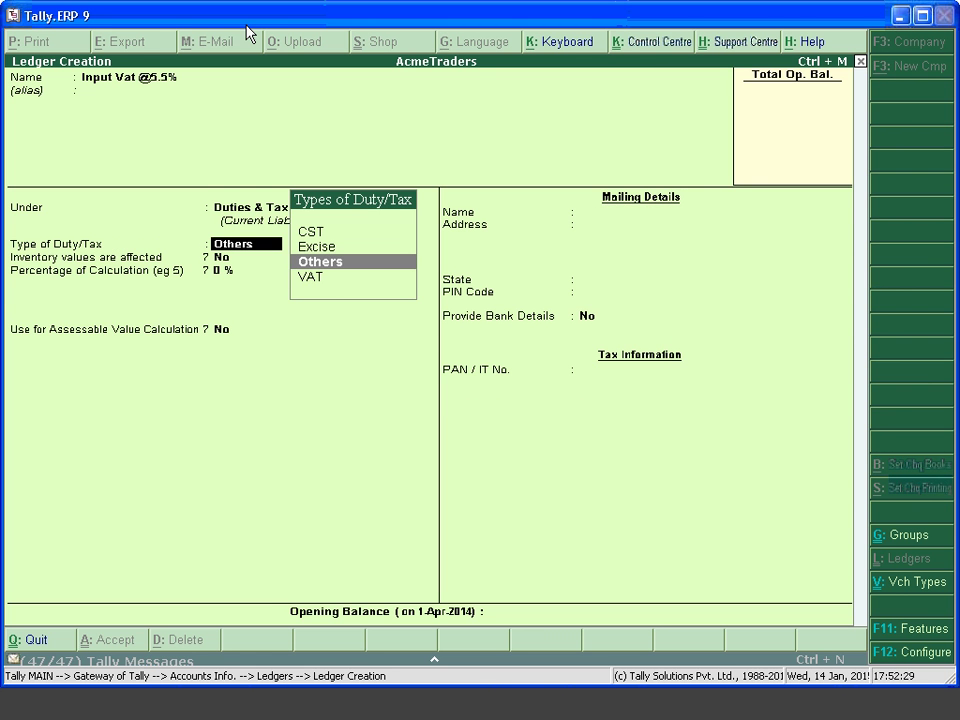
key("Down")
key("Return")
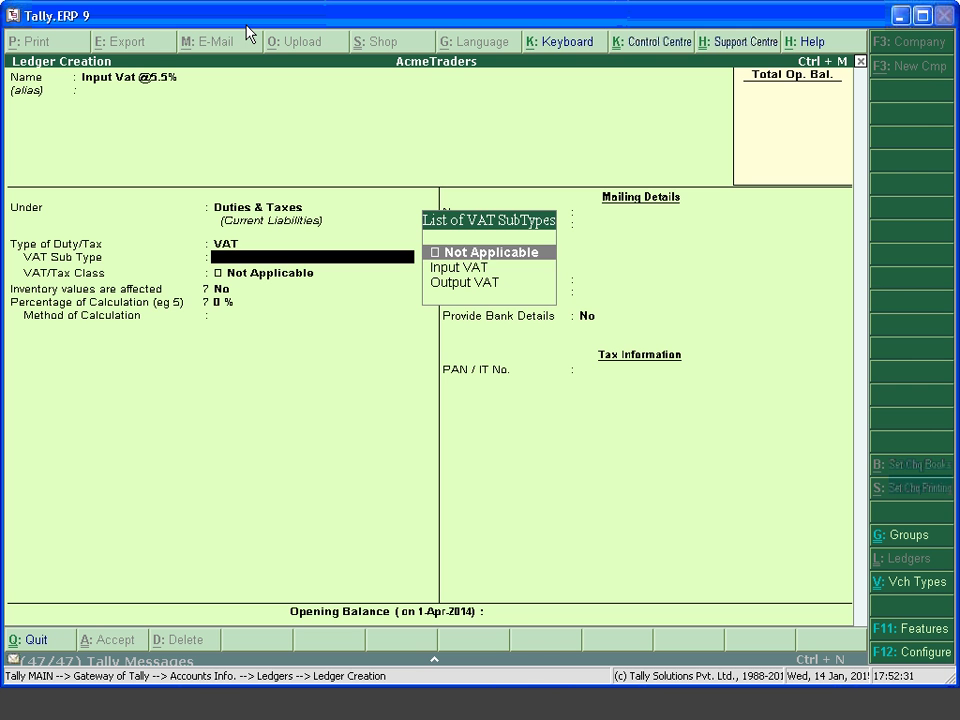
key("Down")
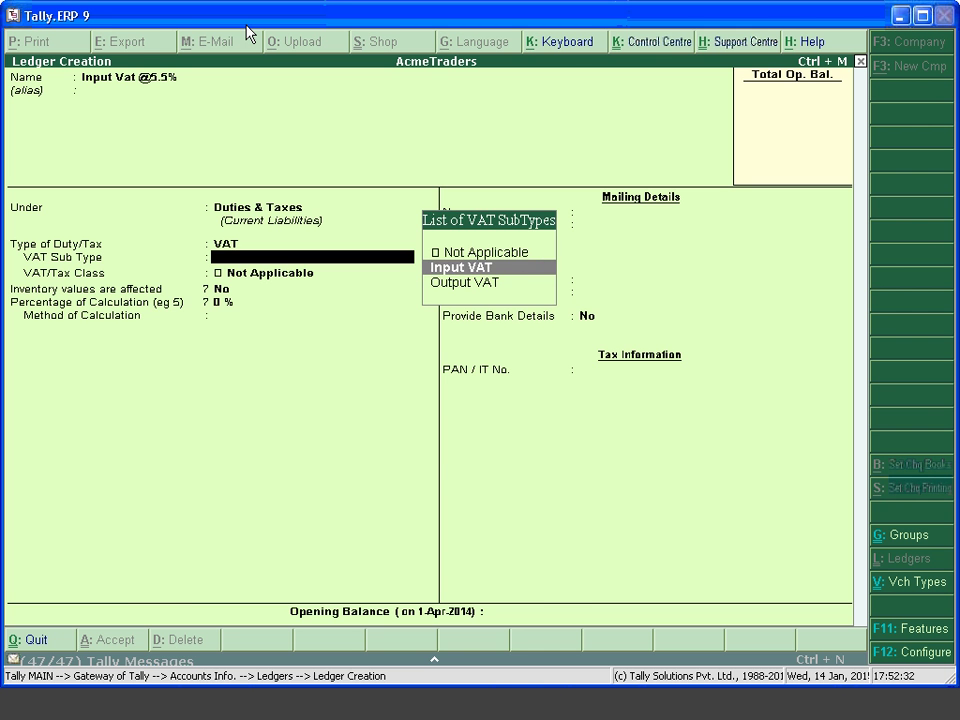
key("Return")
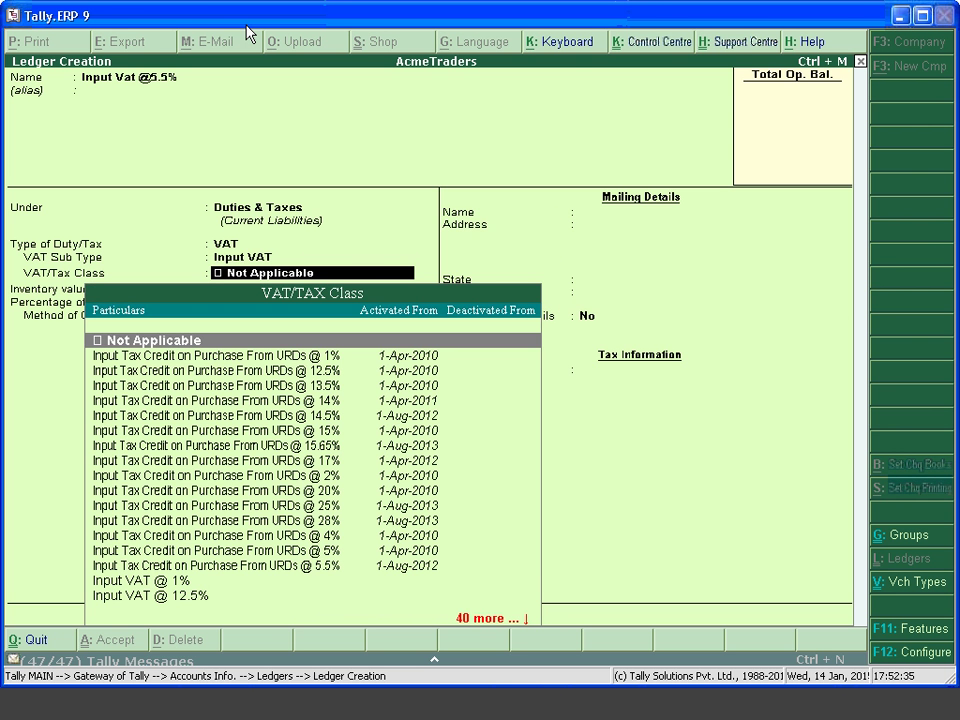
- Set the VAT/Tax class to Input VAT @ 5.5%, keep the remaining defaults and save the ledger
key("Down")
key("Down")
key("Down")
key("Down")
key("Down")
key("Down")
key("Down")
key("Down")
key("Down")
key("Down")
key("Down")
key("Down")
key("Down")
key("Down")
key("Down")
key("Down")
key("Down")
key("Down")
key("Down")
key("Down")
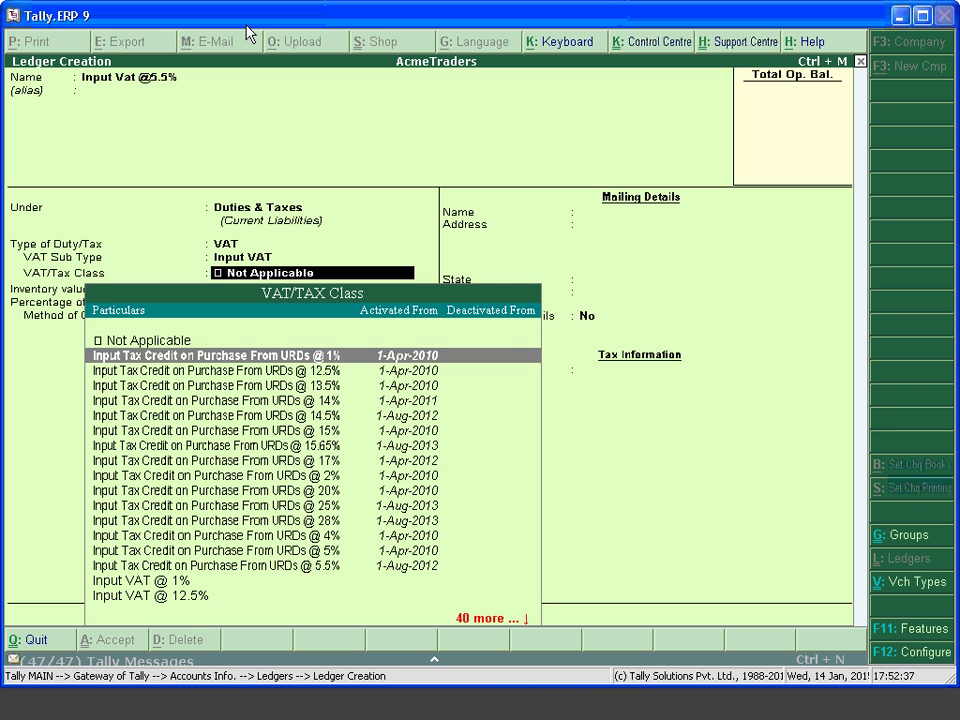
key("Up")
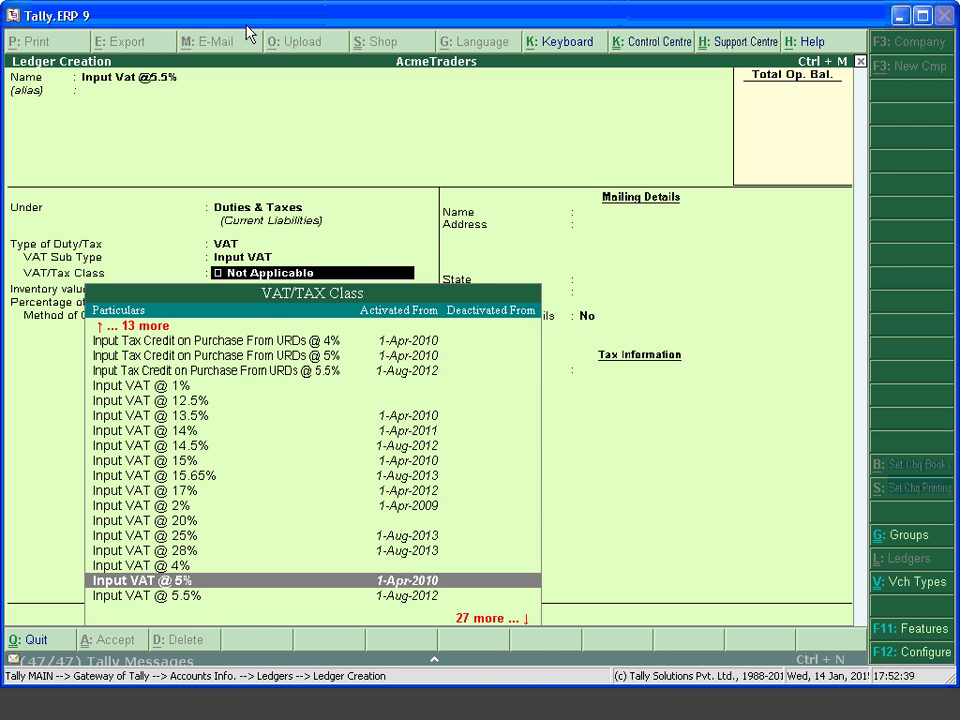
key("Down")
key("Return")
key("Return")
key("Return")
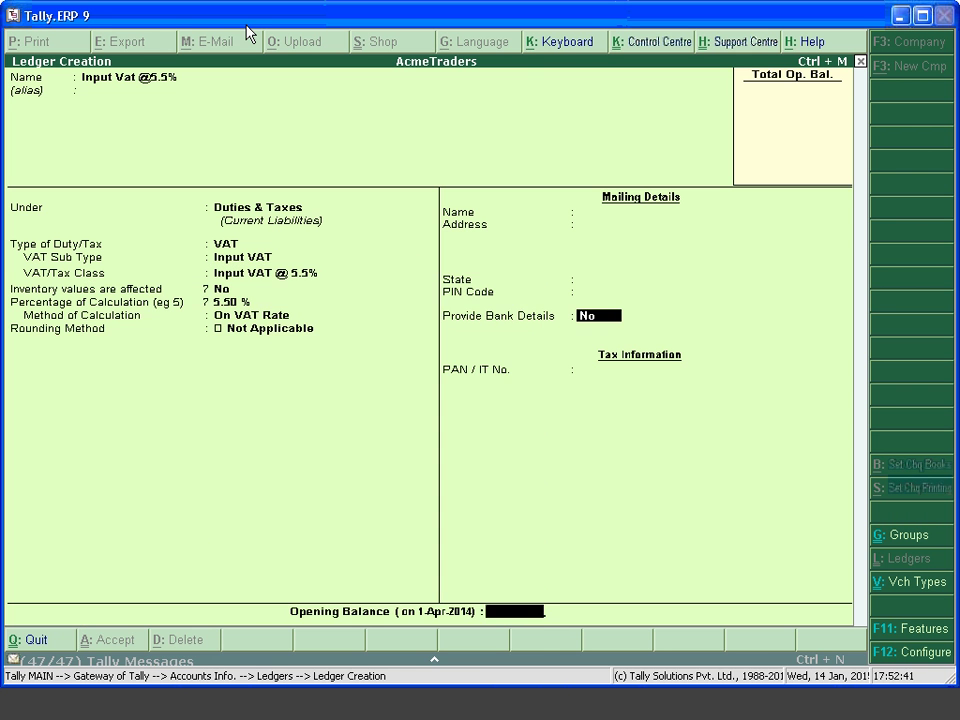
key("Return")
key("Return")
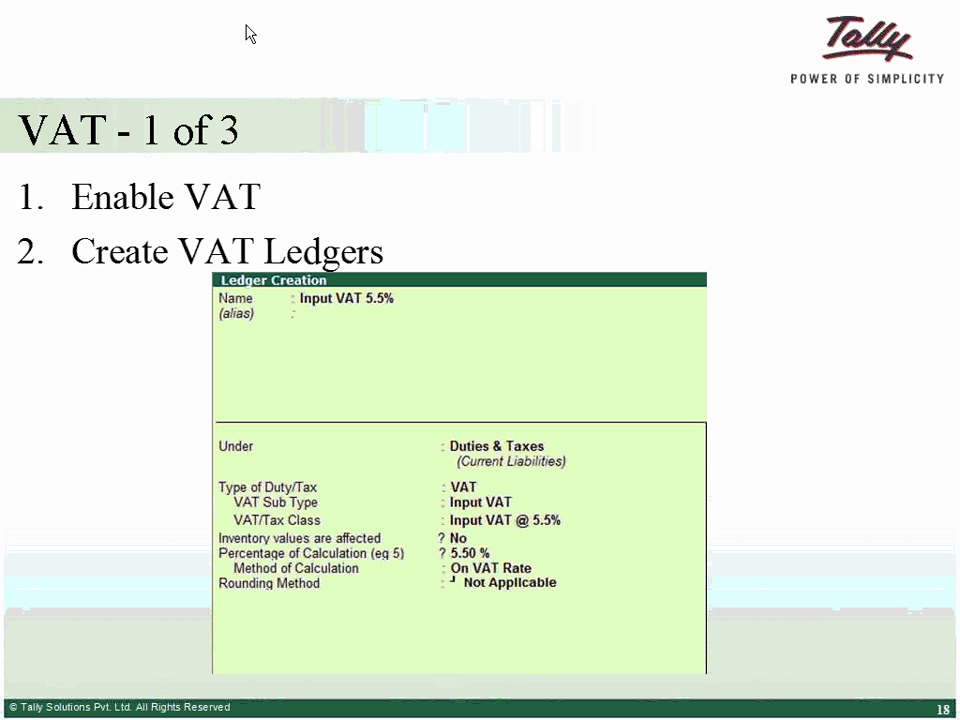
type("Purchgas")
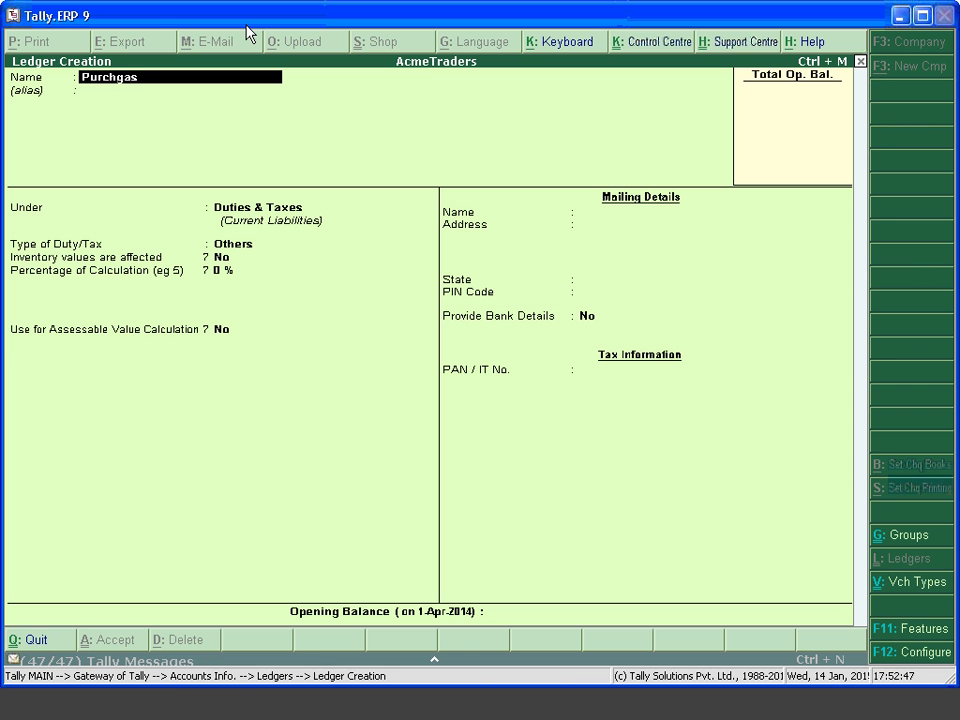
key("BackSpace")
key("BackSpace")
key("BackSpace")
type("ase@5.5%")
key("Return")
key("Return")
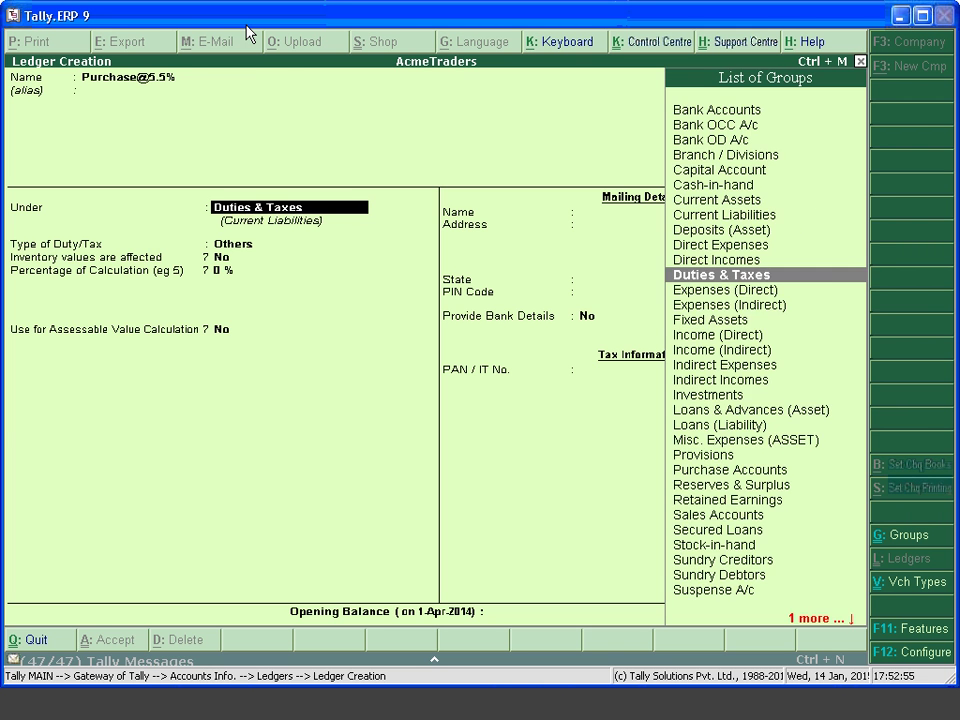
type("Pur")
key("Return")
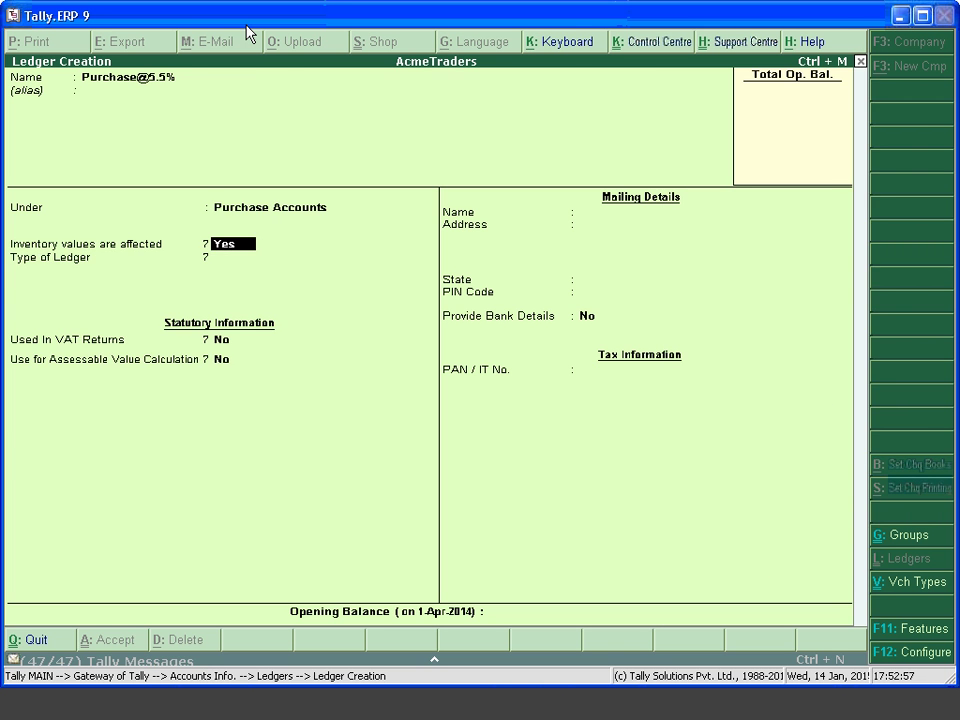
key("Return")
key("Return")
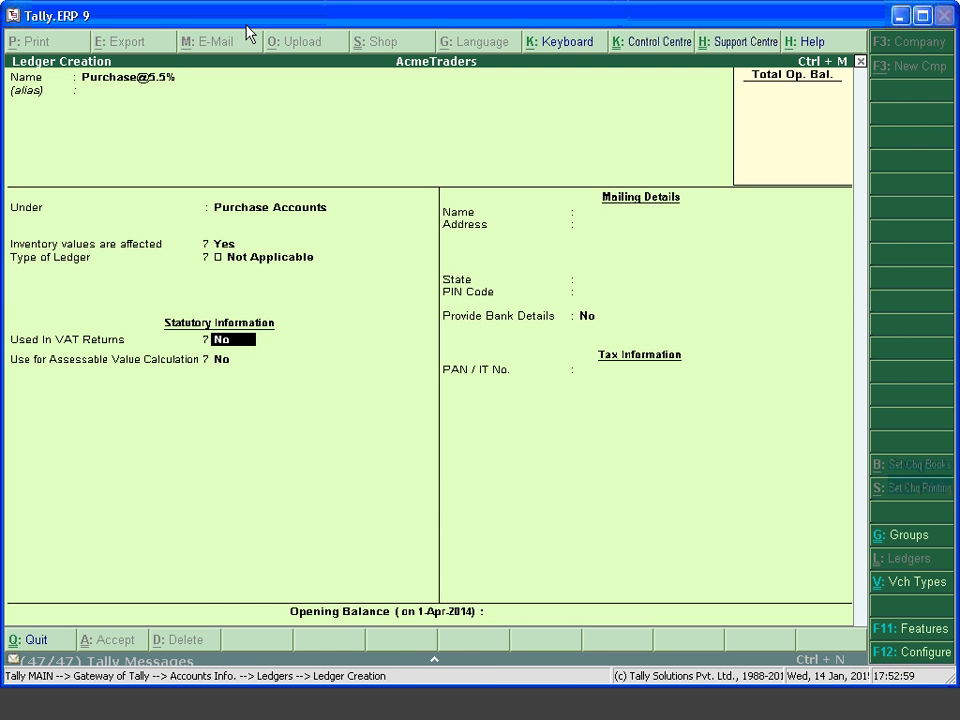
type("y")
key("Return")
- Assign the VAT/Tax class Purchases @ 5.5% to the ledger
type("Pu")
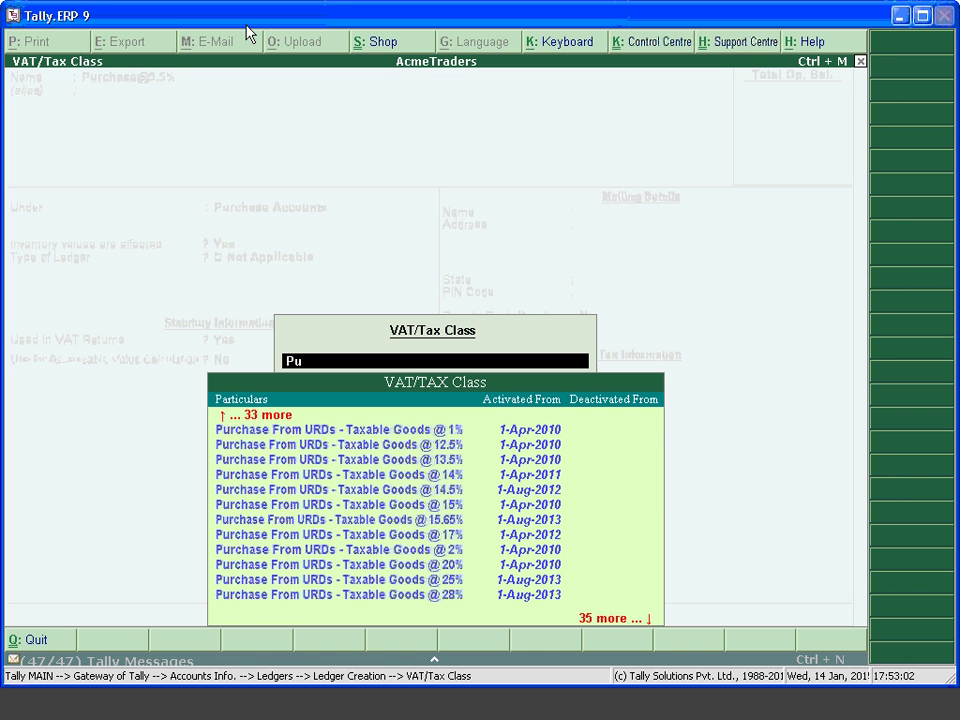
type("r")
key("Down")
key("Down")
key("Down")
key("Down")
key("Down")
key("Down")
key("Down")
key("Down")
key("Down")
key("Down")
key("Down")
key("Down")
key("Down")
key("Down")
key("Down")
key("Down")
key("Down")
key("Down")
key("Down")
key("Down")
key("Down")
key("Down")
key("Down")
key("Down")
key("Down")
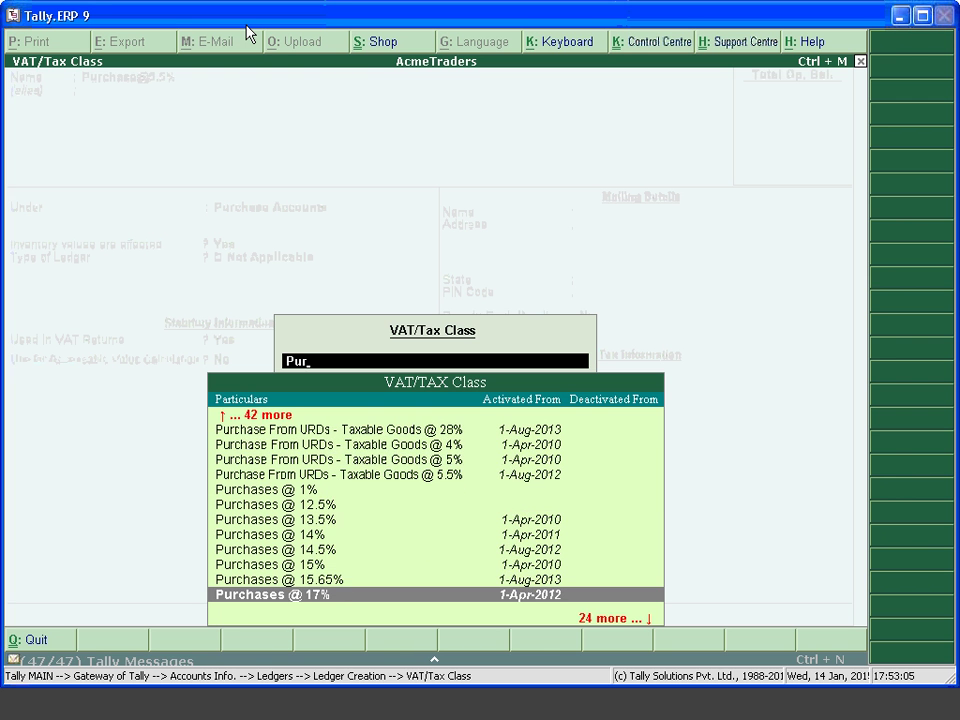
key("Down")
key("Down")
key("Down")
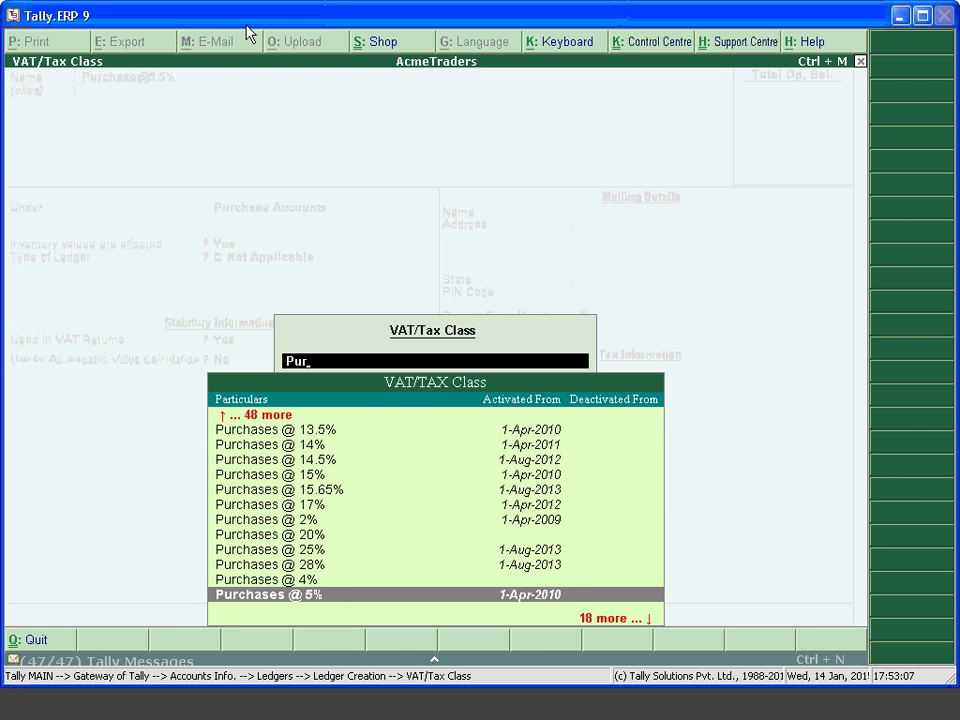
key("Return")
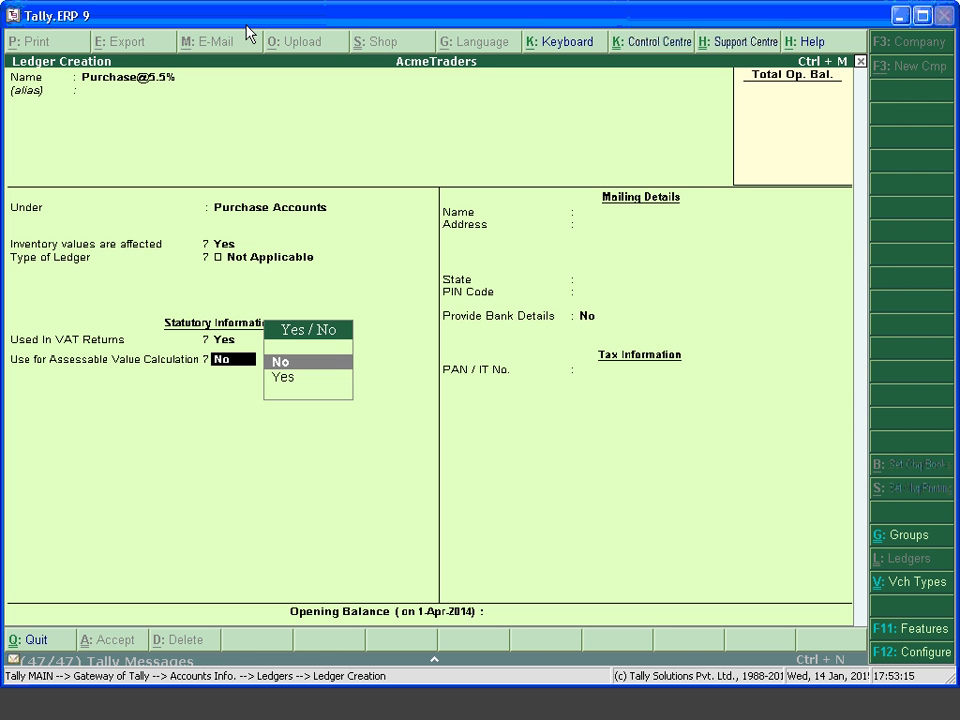
key("Return")
key("Return")
key("Return")
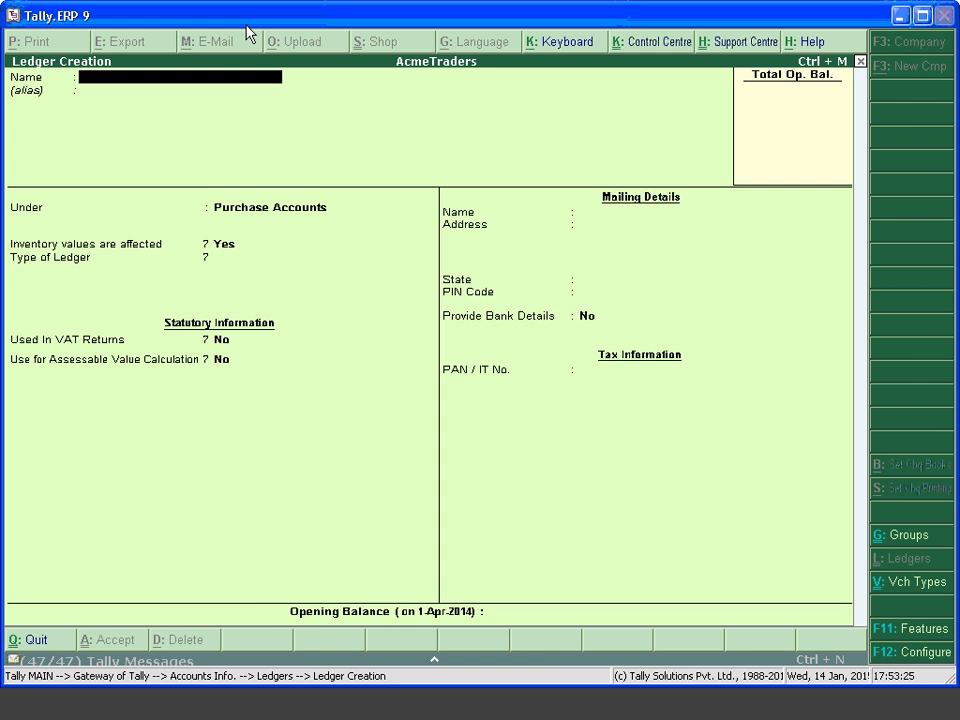
key("Escape")
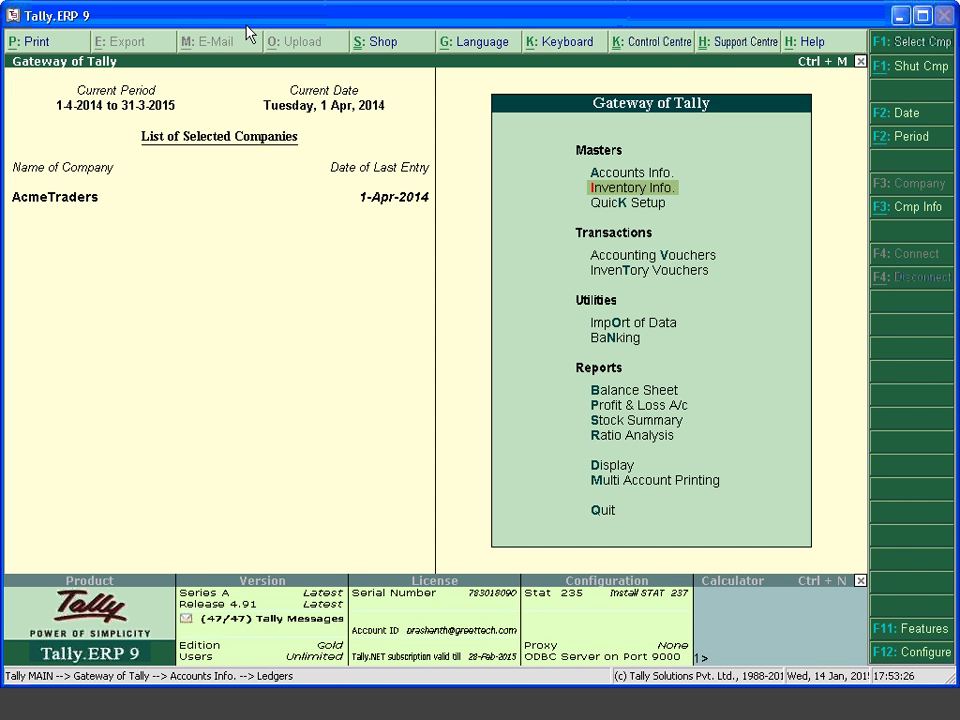
- Open a new purchase accounting voucher and switch it to item invoice mode
key("Down")
key("Down")
key("Return")
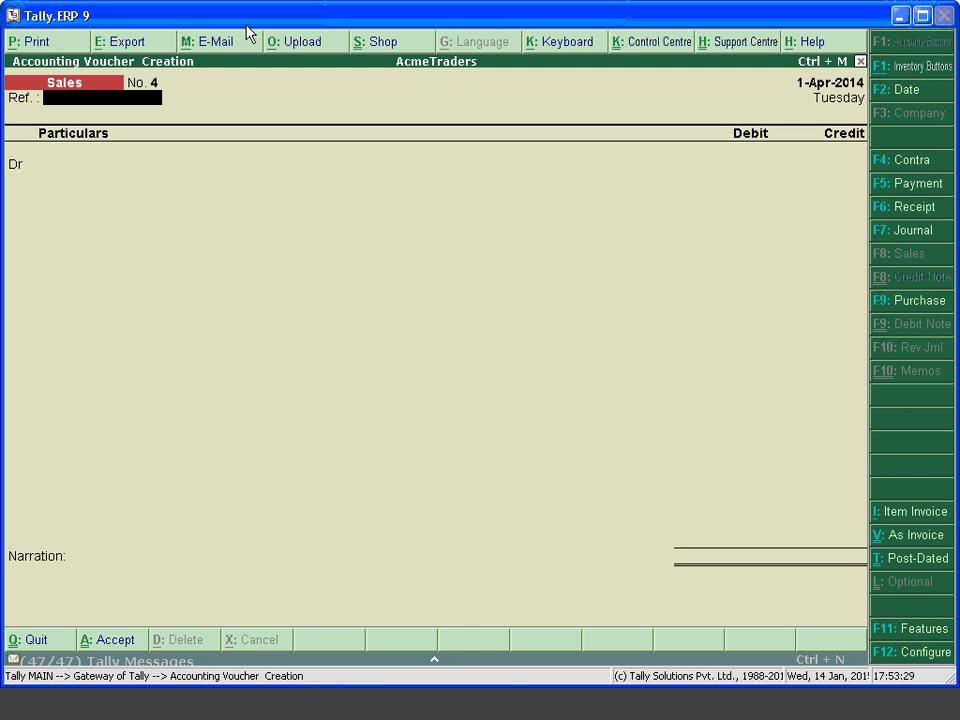
key("F9")
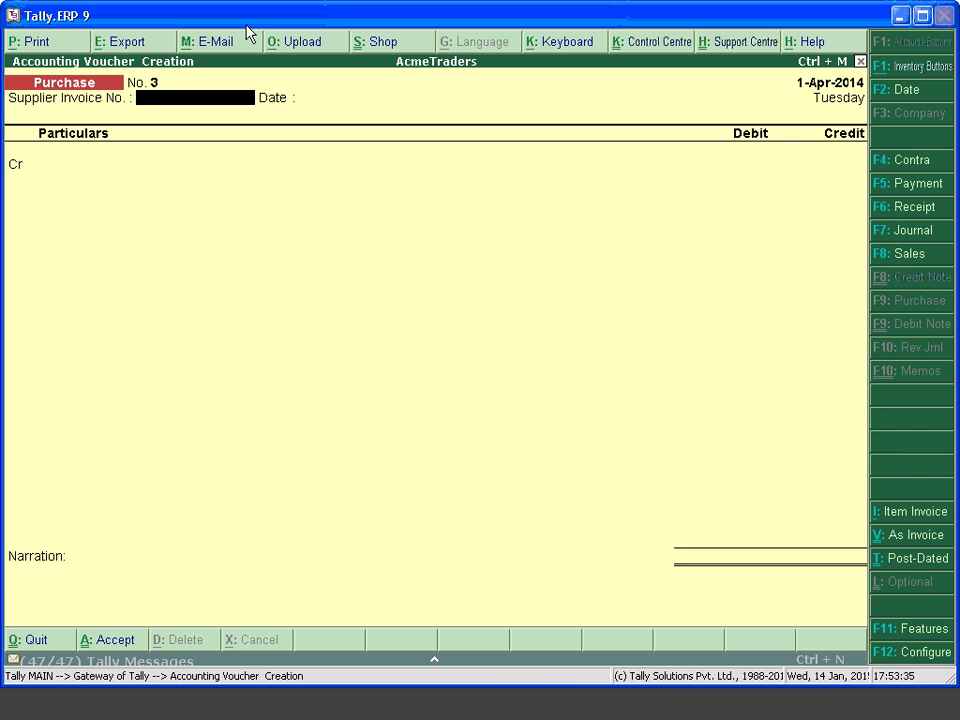
key("ctrl+v")
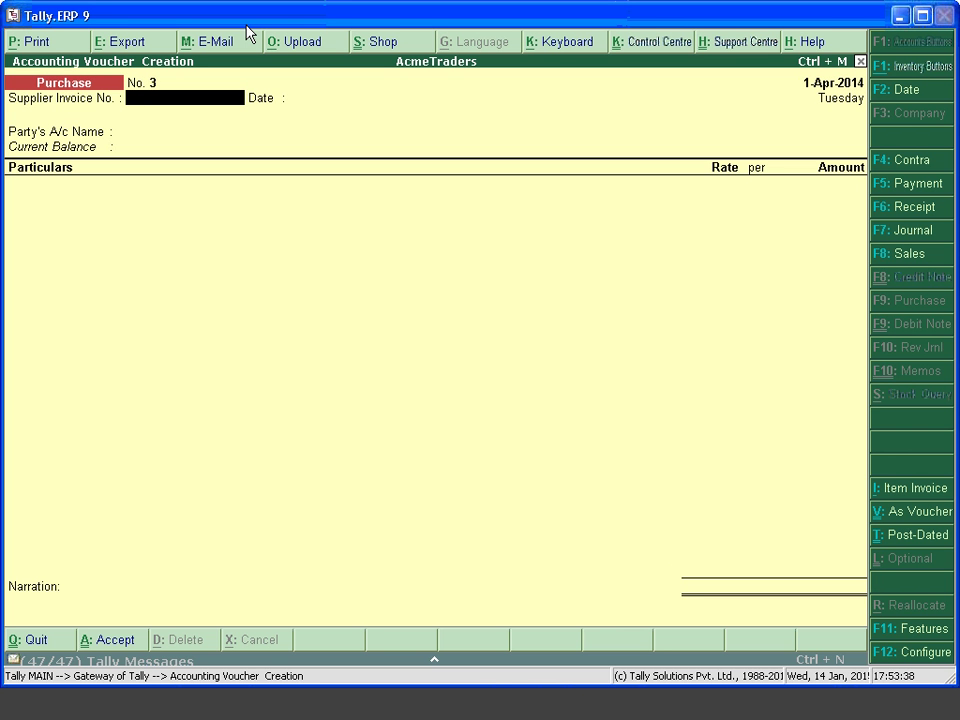
key("alt+i")
key("Return")
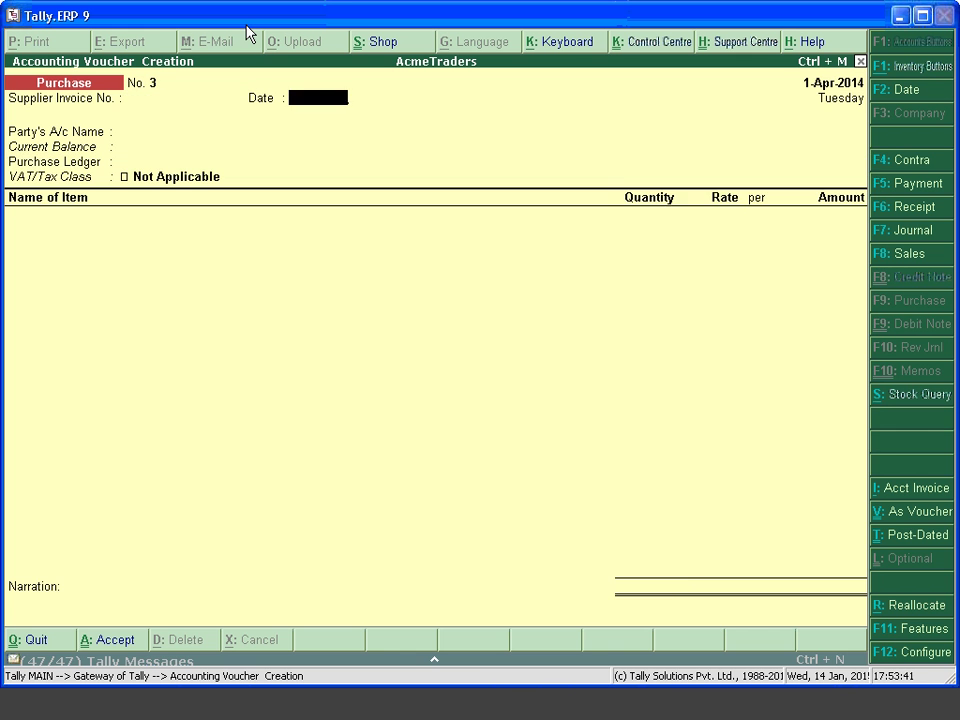
key("Return")
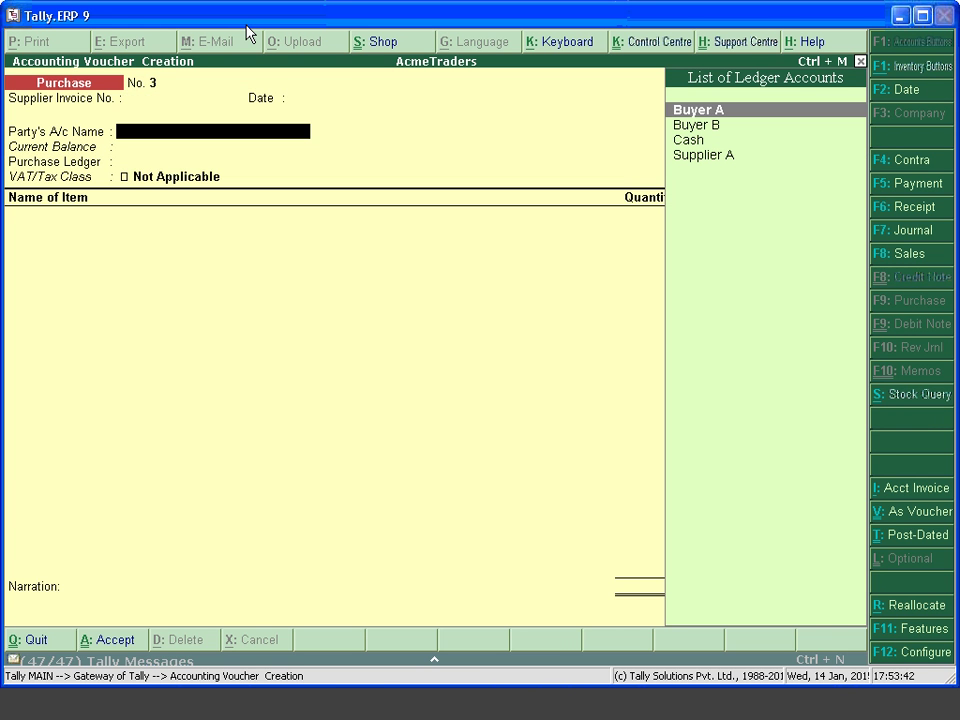
key("Down")
key("Down")
key("Down")
key("Return")
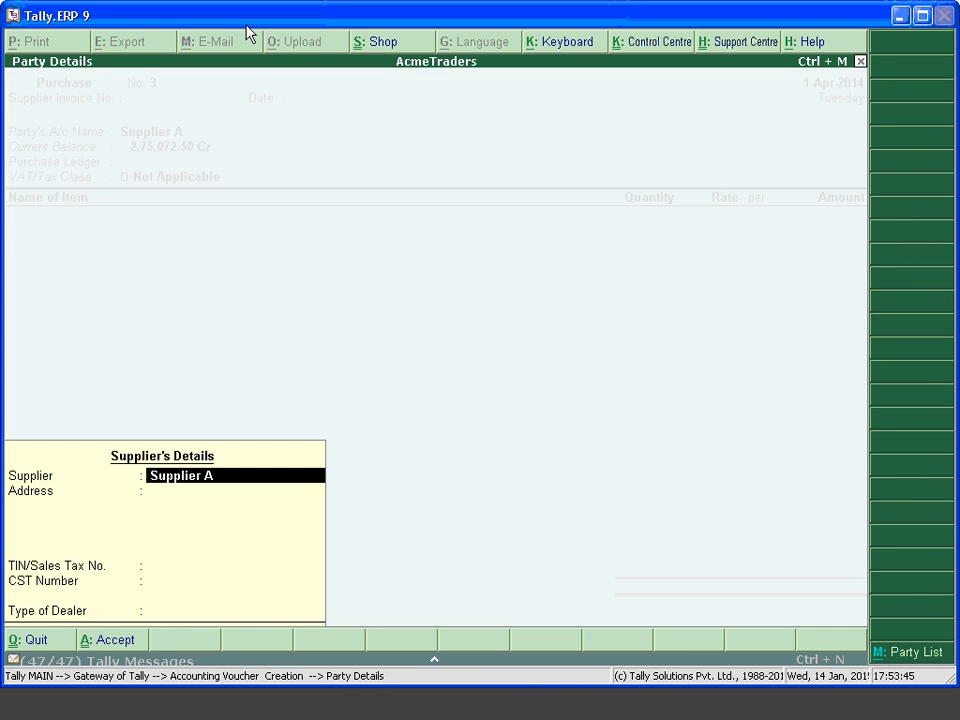
key("ctrl+a")
key("Down")
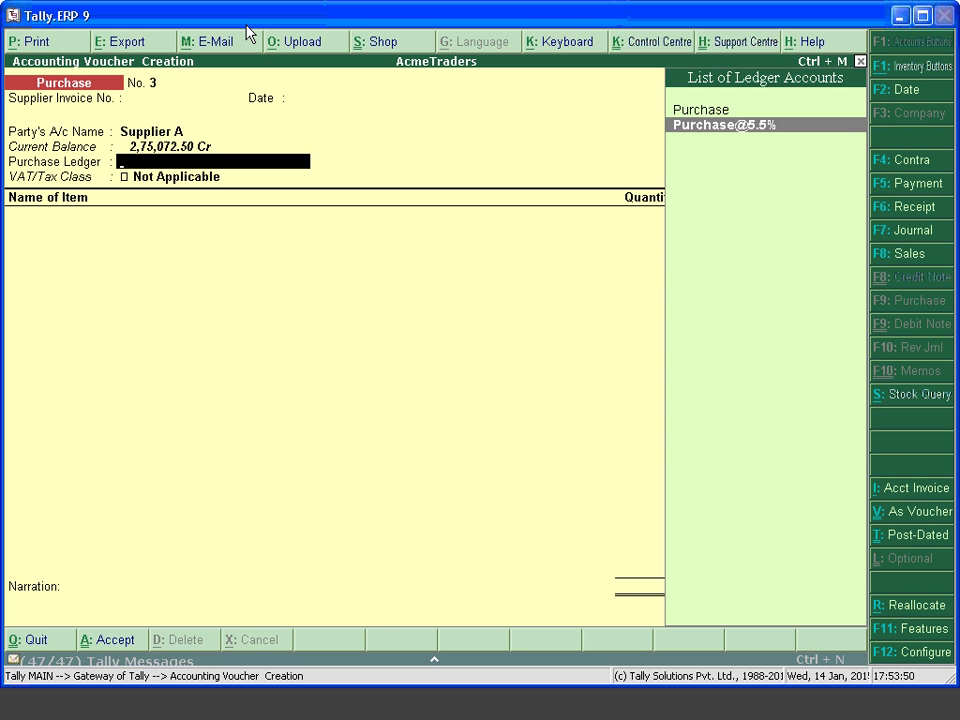
key("Return")
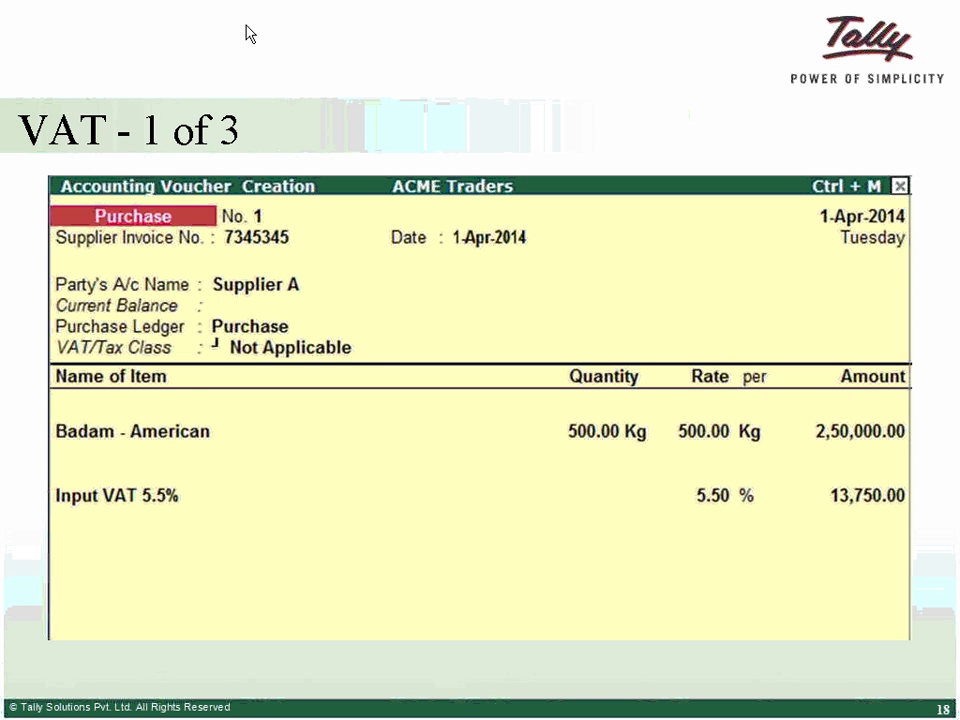
key("Right")
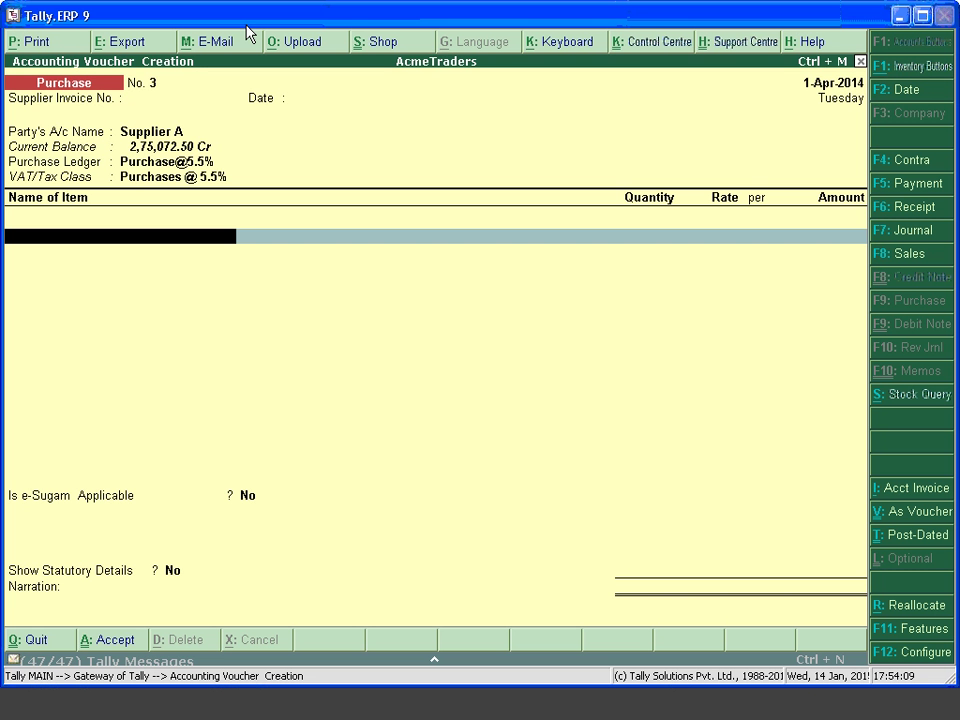
key("BackSpace")
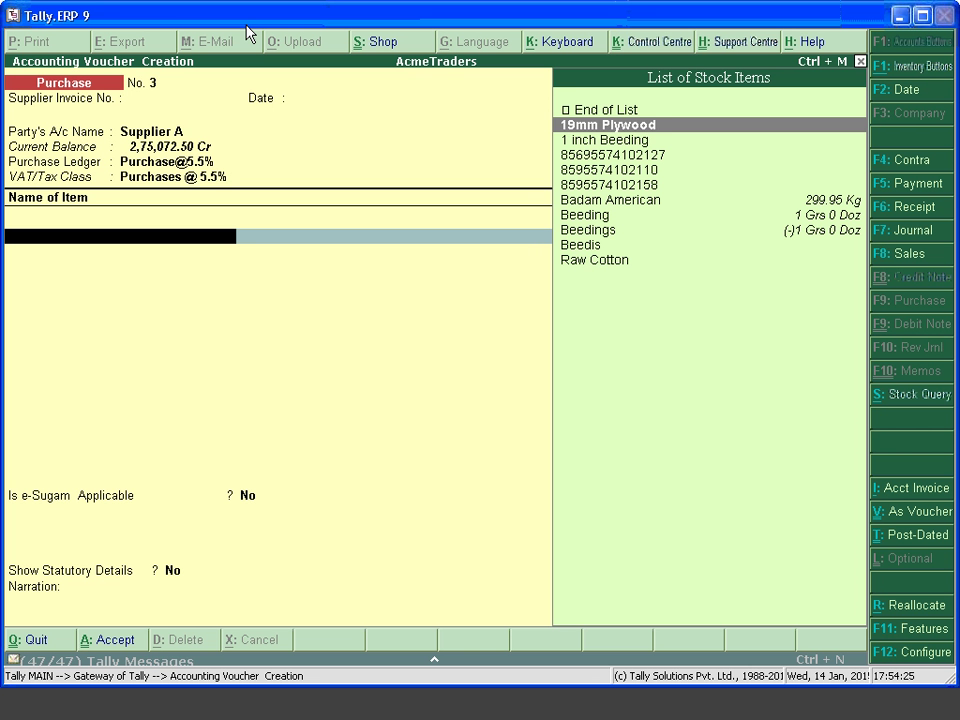
key("Down")
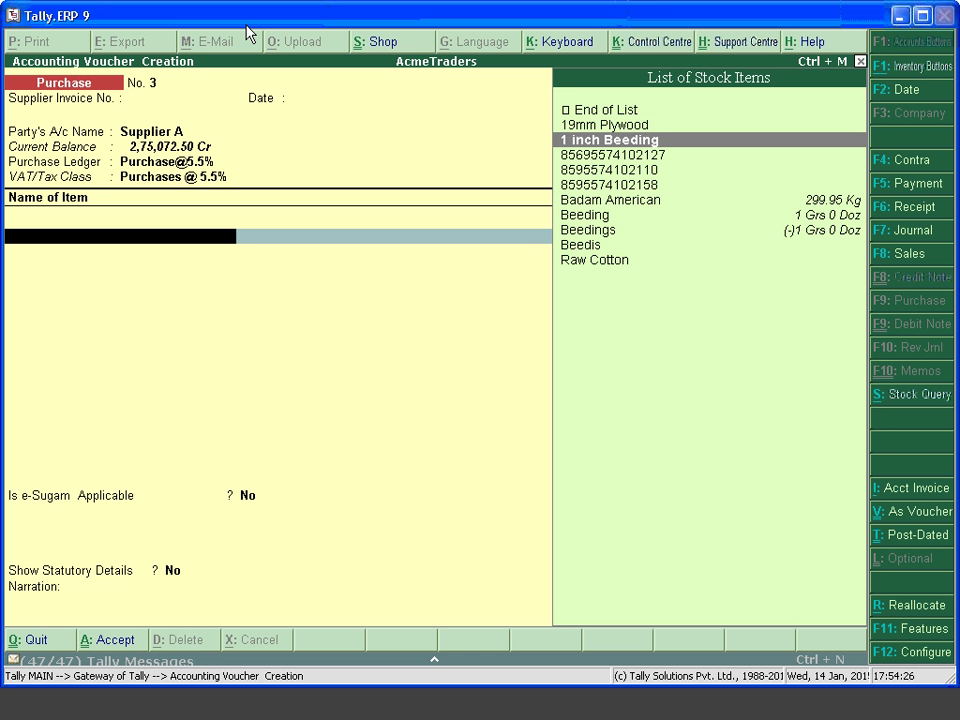
key("Down")
key("Down")
key("Down")
key("Down")
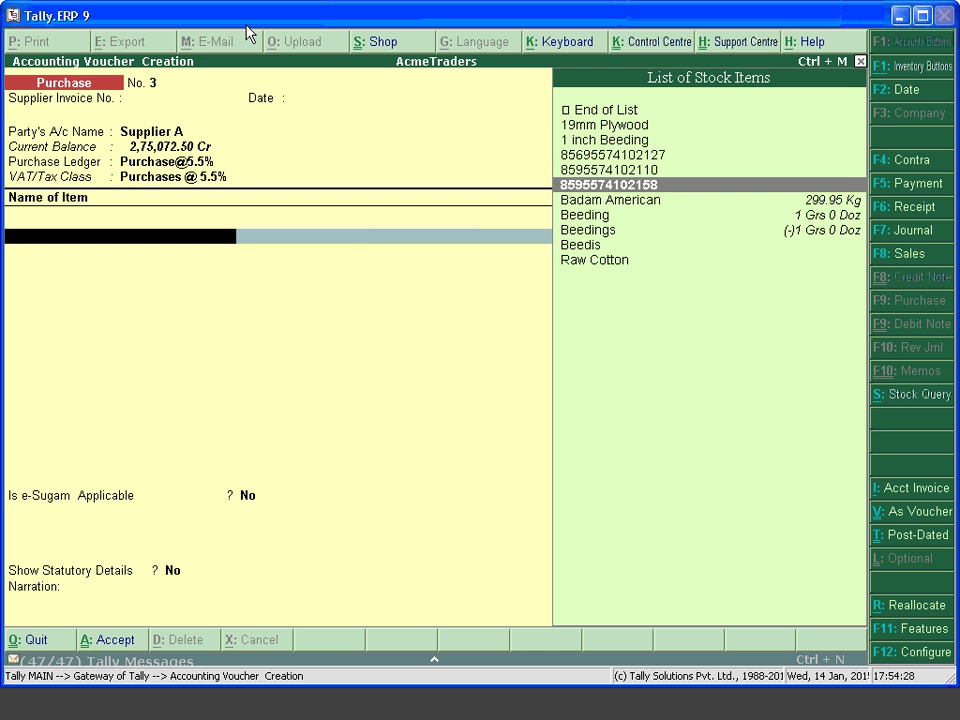
key("Return")
key("Return")
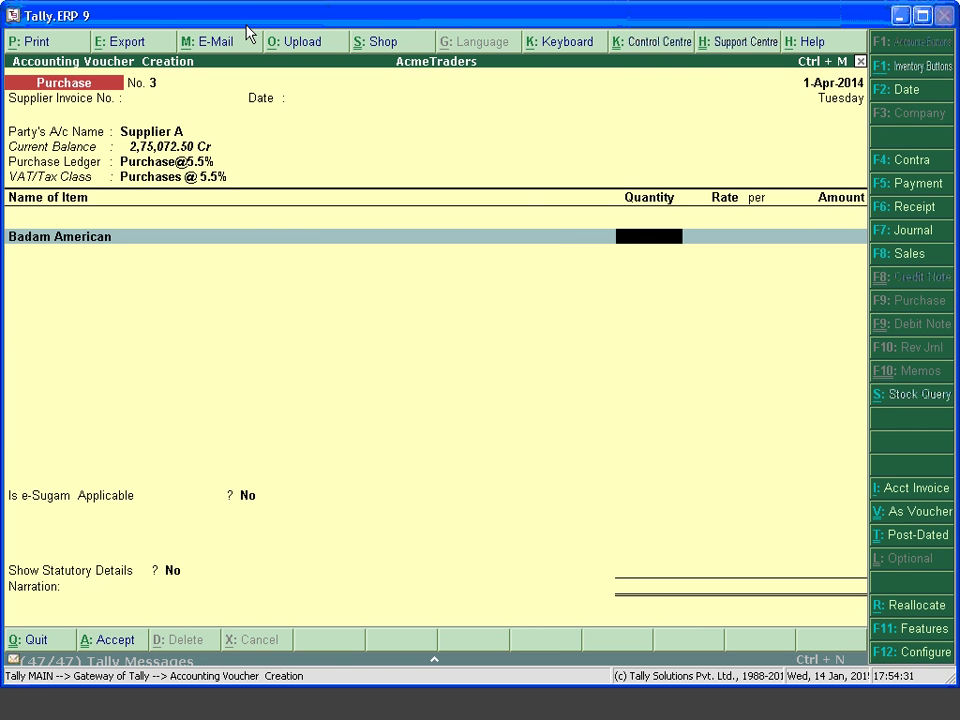
key("BackSpace")
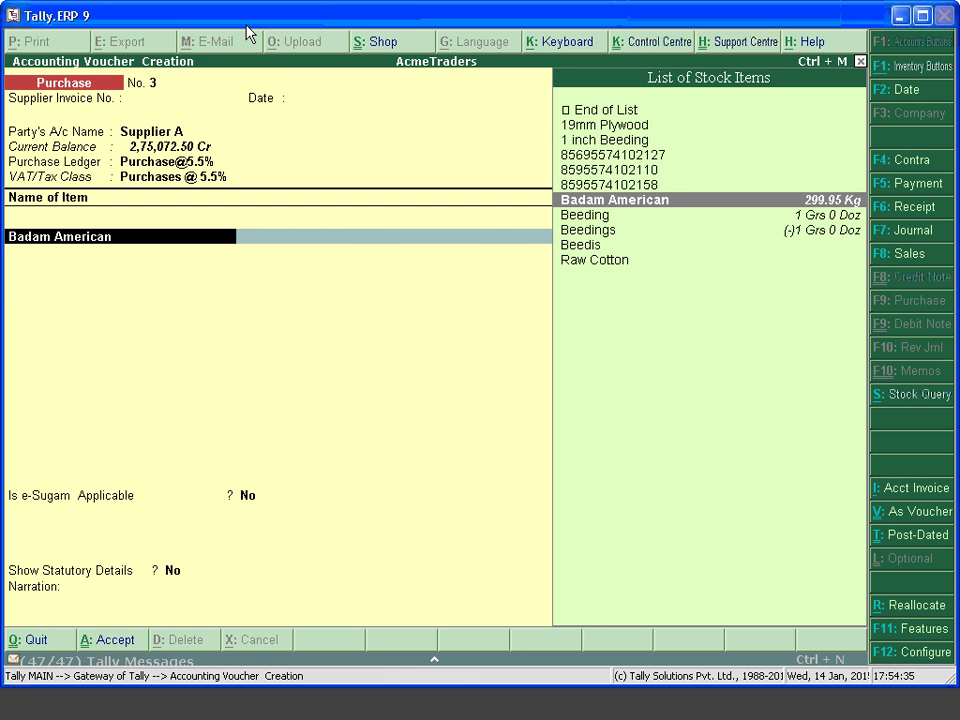
- Create a new stock item from the voucher, named Vat Stockitem, without an alias and under Primary
key("alt+c")
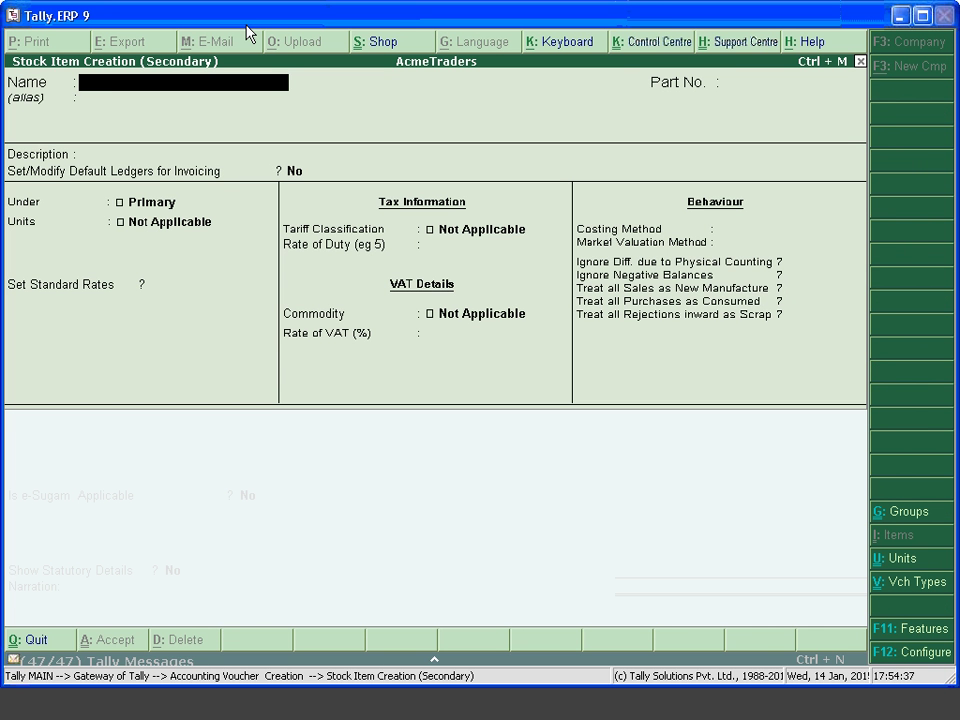
type("Vat StockItem")
key("Return")
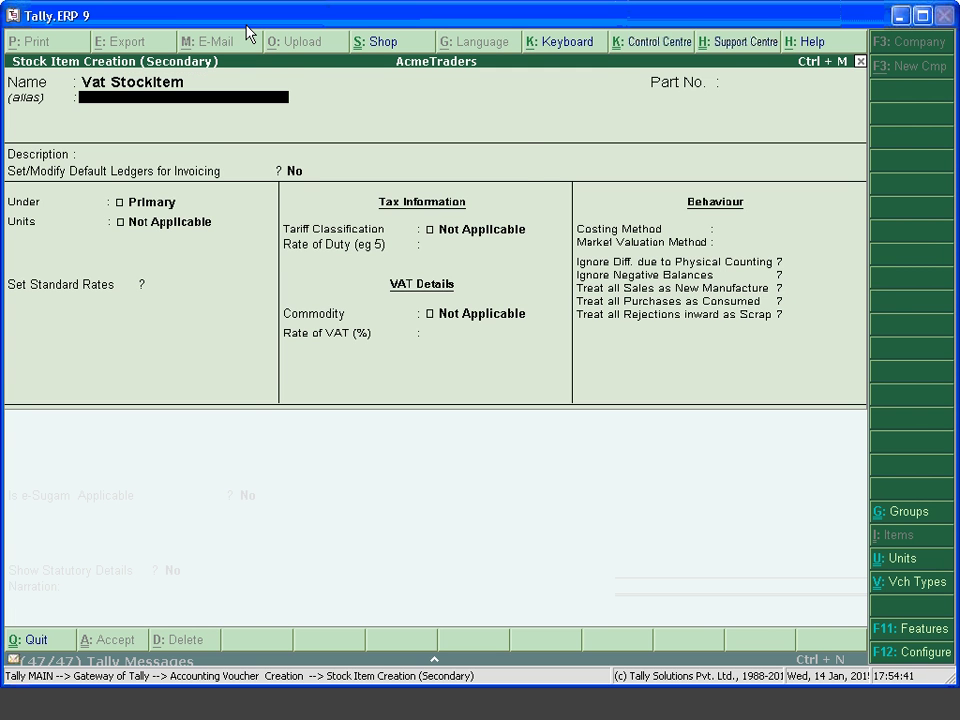
key("Return")
key("Return")
key("Return")
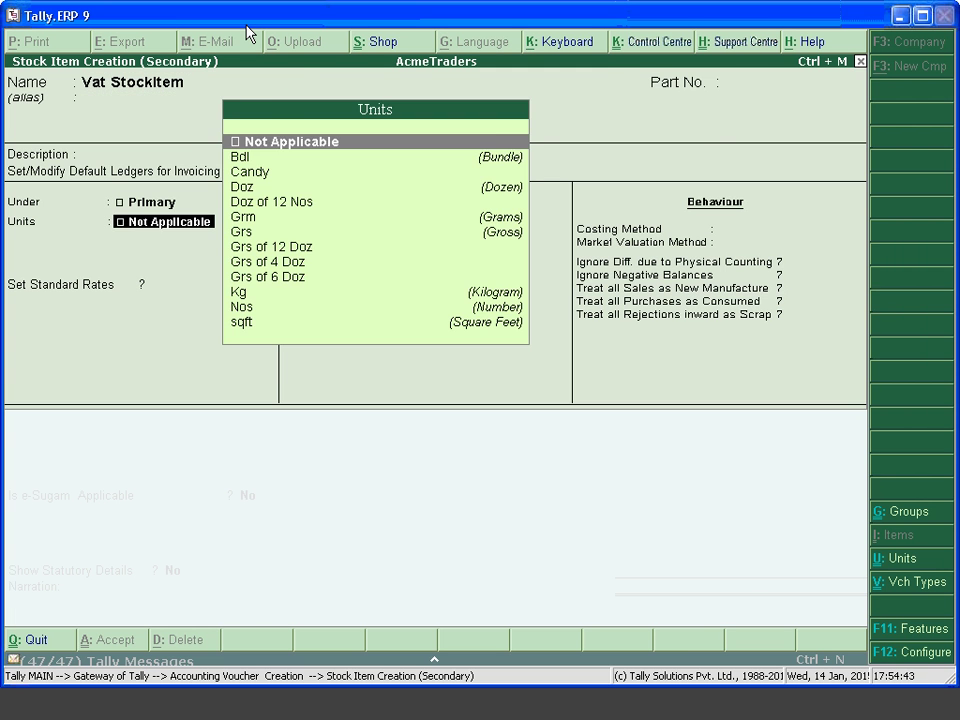
- Set the stock item's units to Nos, keep the remaining defaults and save it into the voucher line
key("Down")
key("Down")
key("Down")
key("Down")
key("Down")
key("Down")
key("Down")
key("Down")
key("Down")
key("Down")
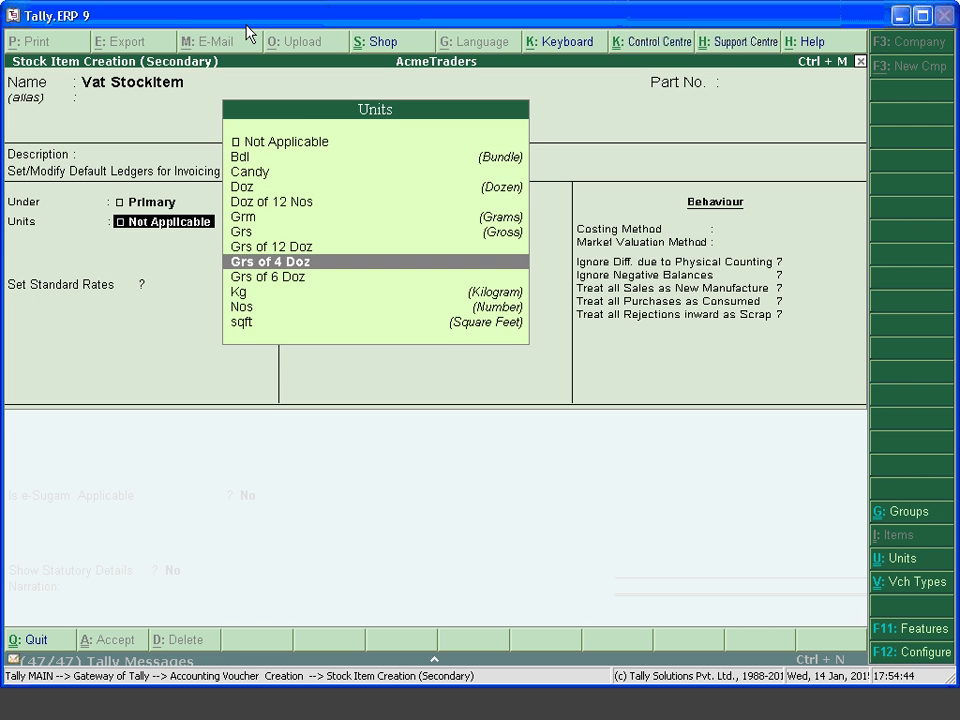
key("Return")
key("Return")
key("Return")
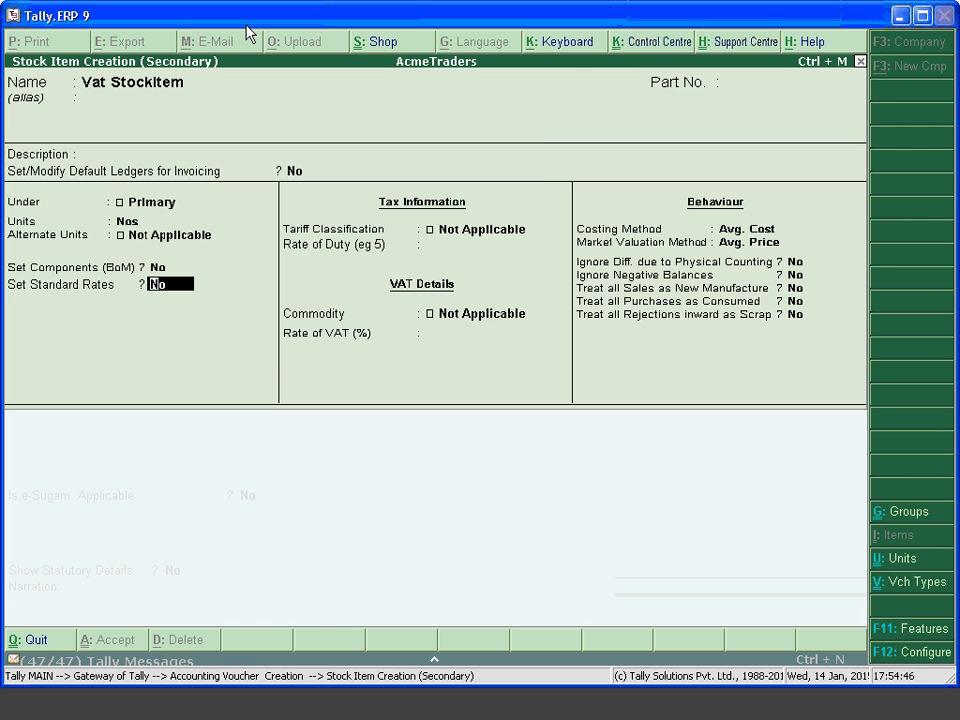
key("Return")
key("Return")
key("Return")
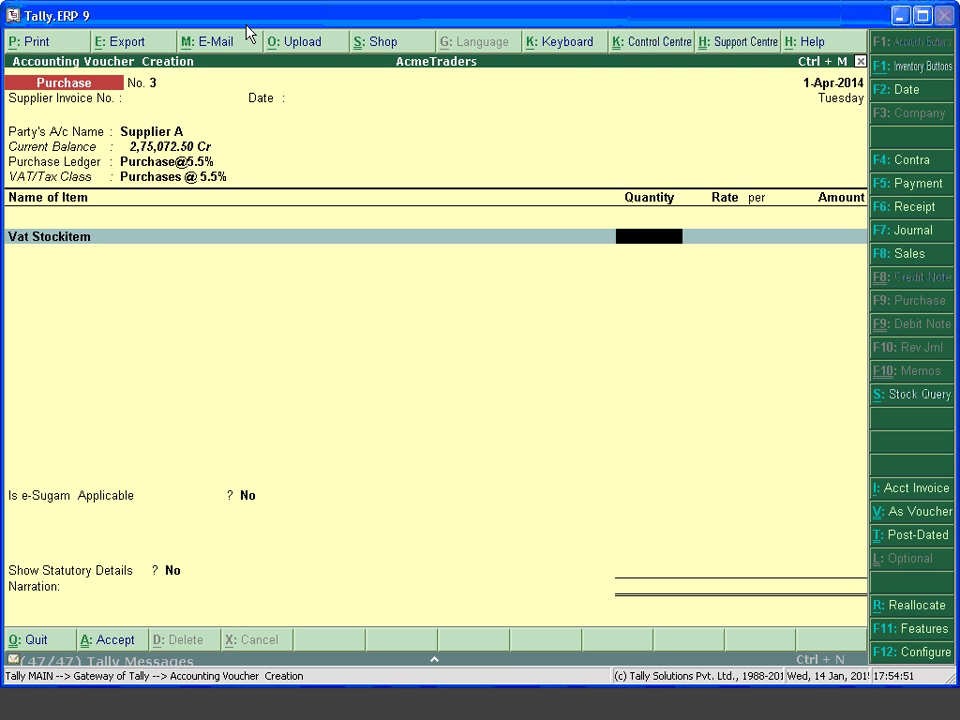
- Enter a quantity of 500 Nos at a rate of 500 per Nos for Vat Stockitem
type("500 Nos")
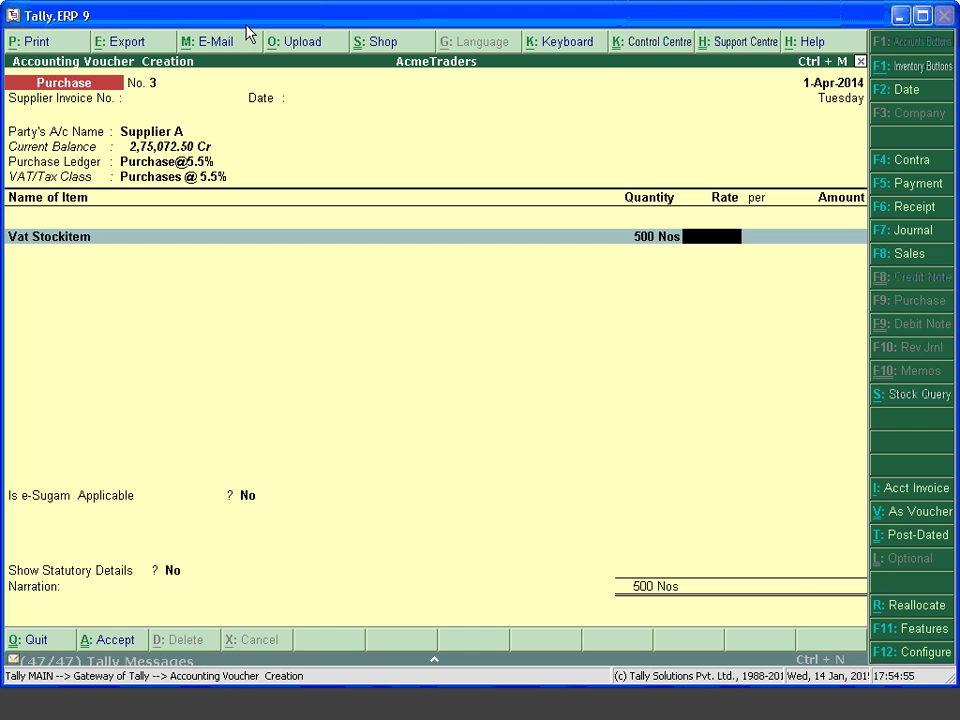
type("500")
key("Return")
key("Return")
key("Return")
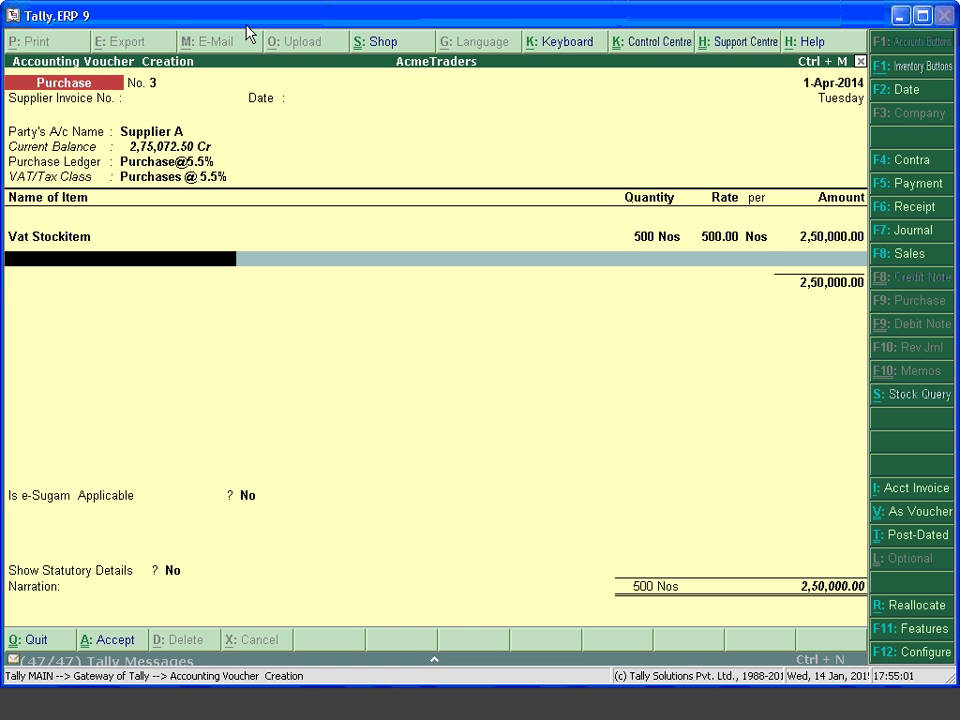
- End the item list and add the Input Vat @5.5% ledger, accepting its calculated rate and amount
key("Return")
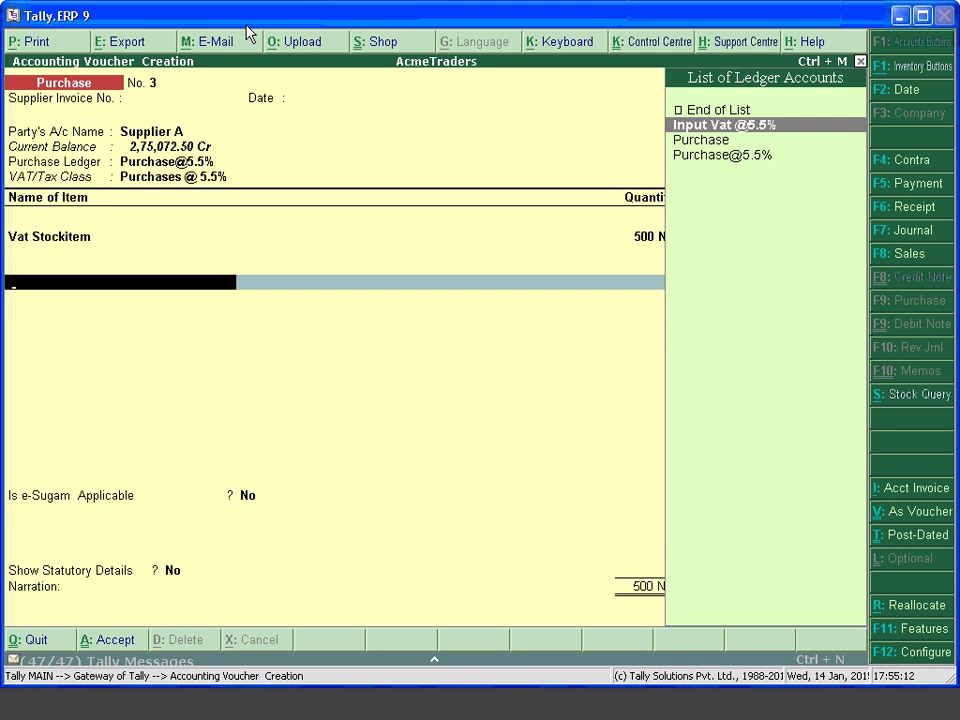
key("Return")
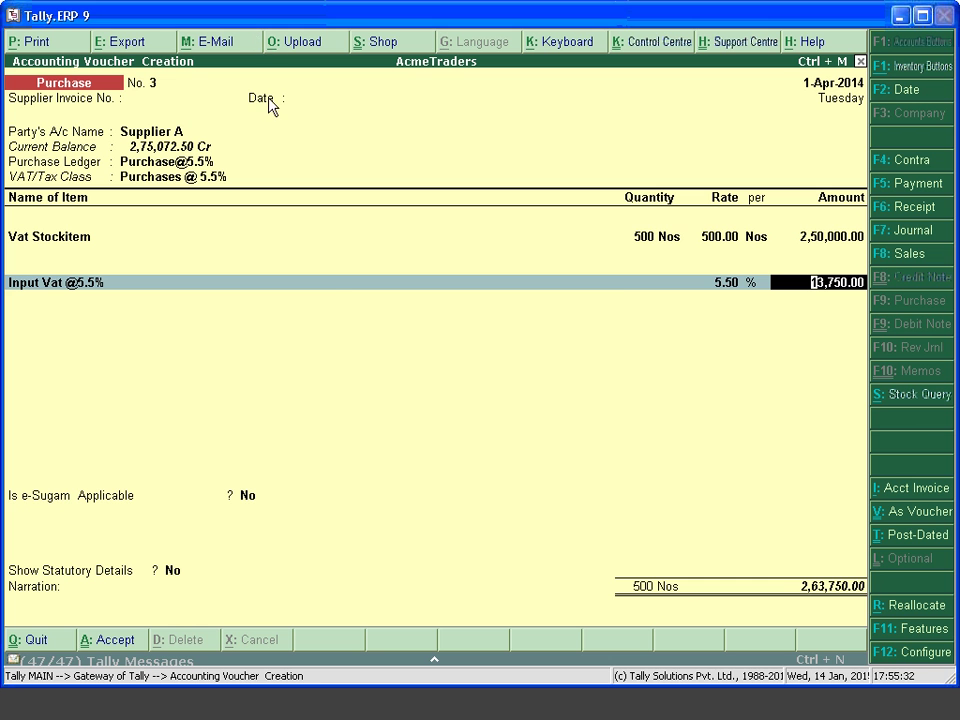
left_click(267, 26)
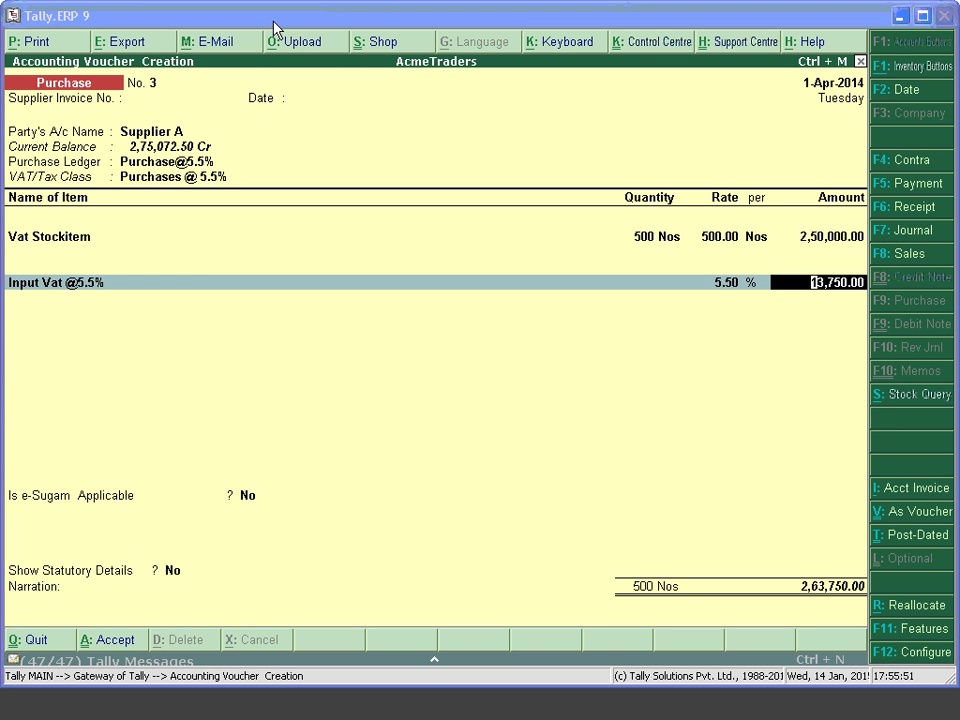
key("Return")
key("Return")
key("Return")
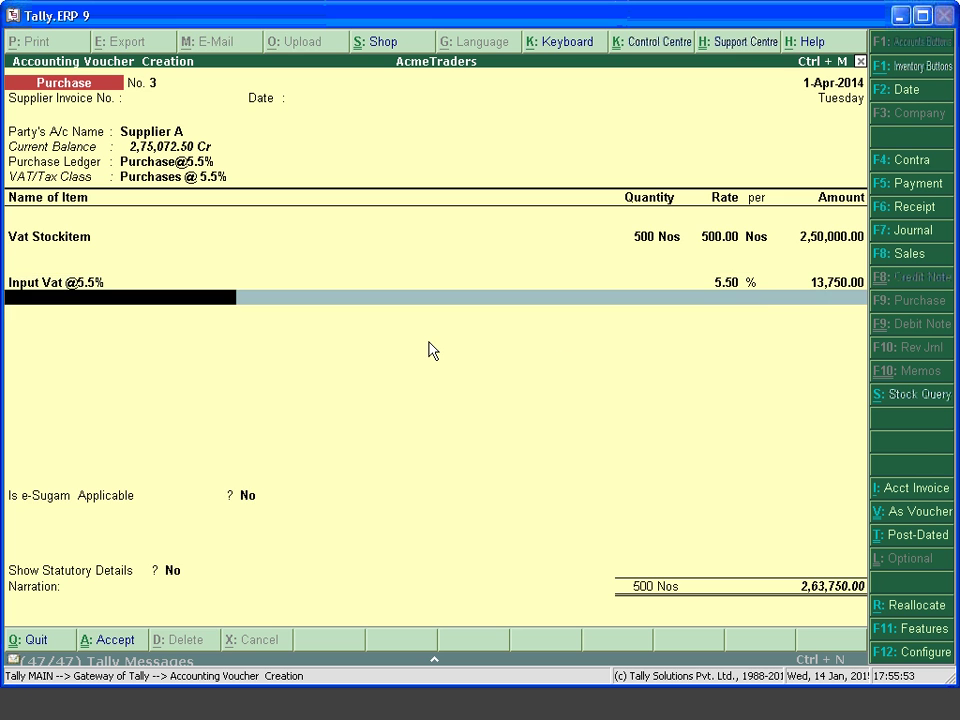
- Finish the ledger lines, leave the narration blank and save the purchase voucher
key("Return")
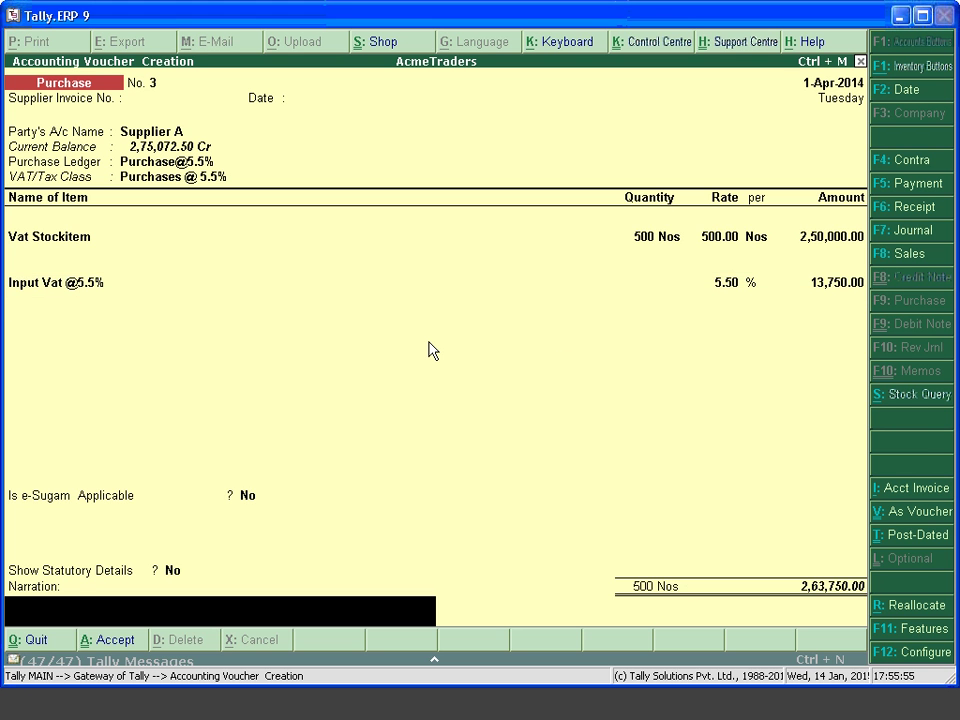
key("Return")
key("Return")
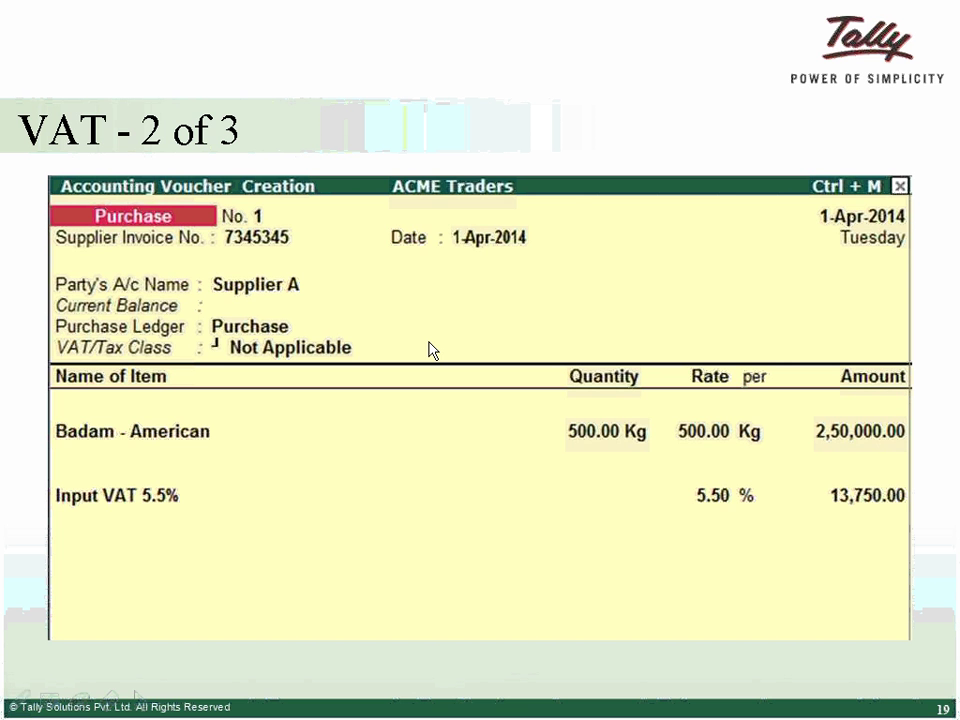
- Switch from the slides to Tally.ERP 9 and start a sales voucher for Buyer A with the reference blank and default party details
key("Right")
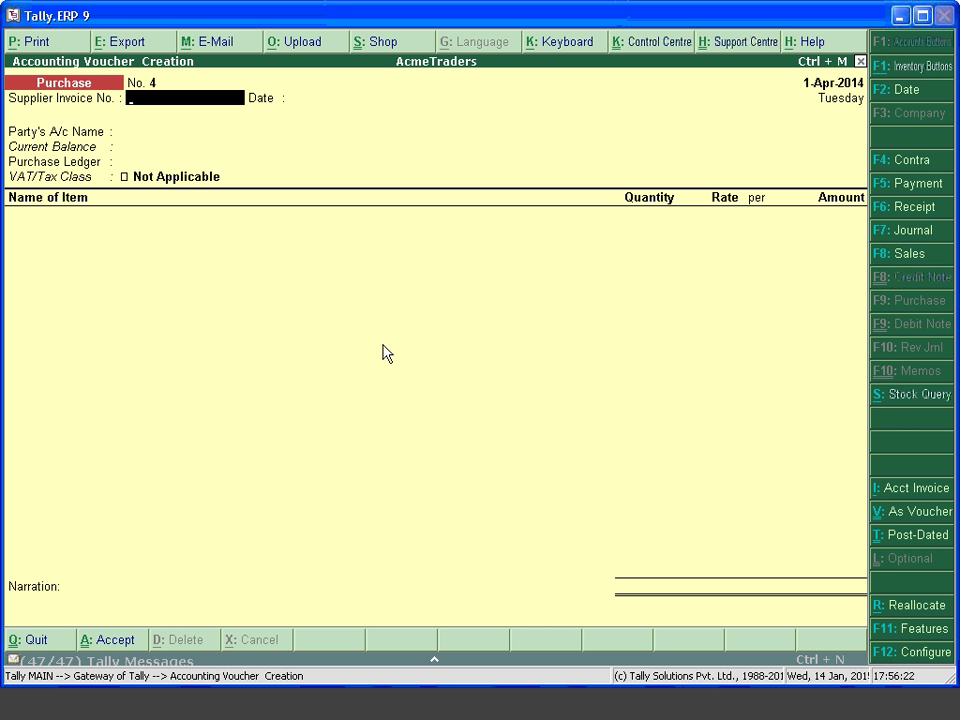
key("F8")
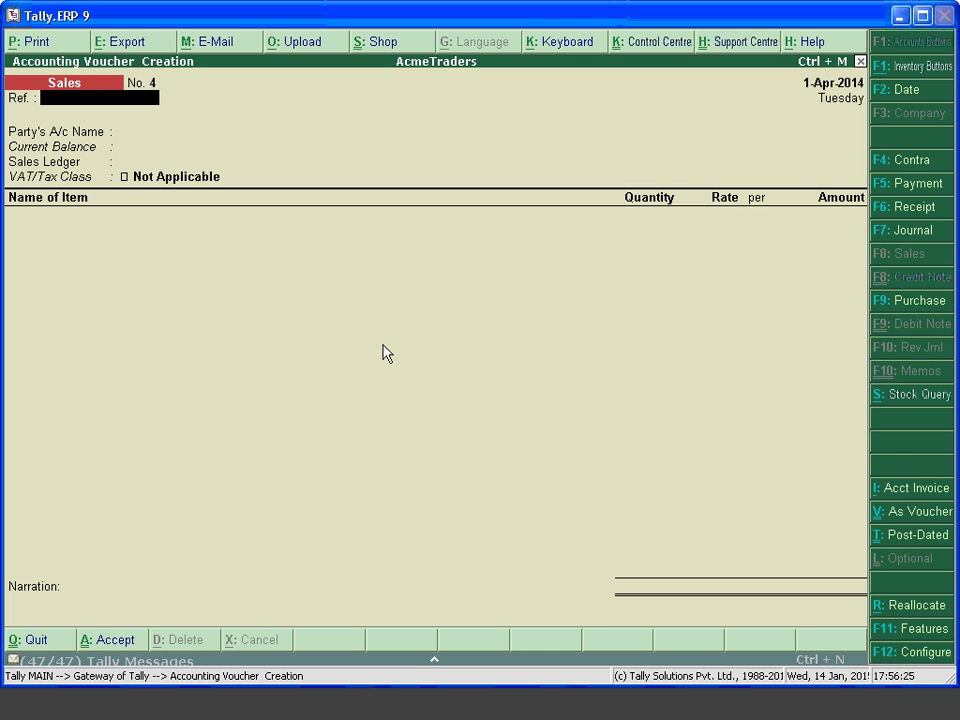
key("Return")
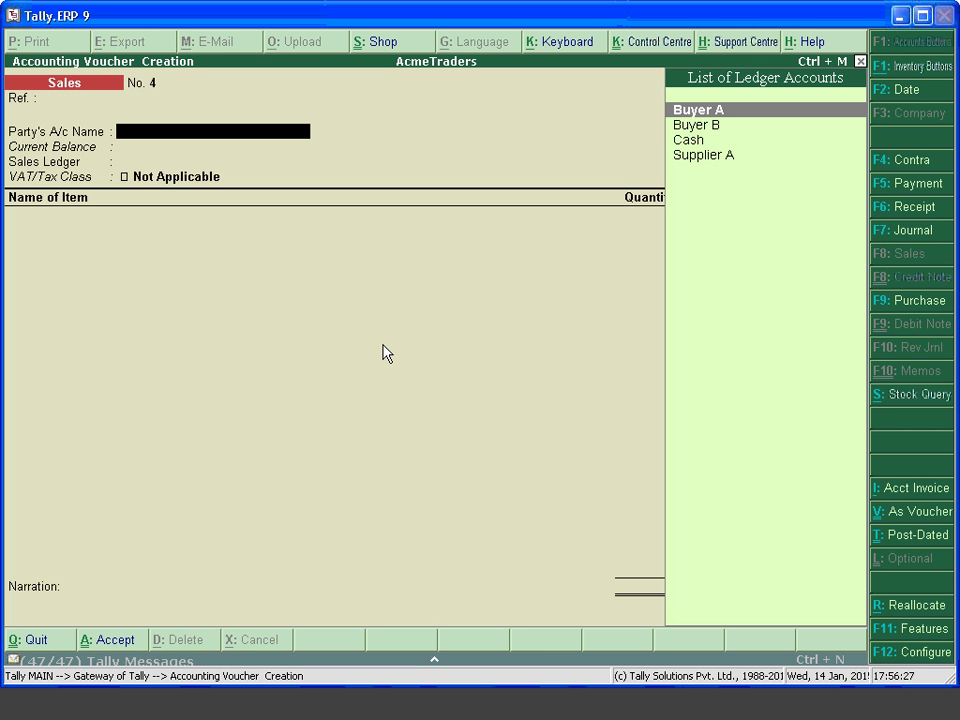
key("Down")
key("Down")
key("Down")
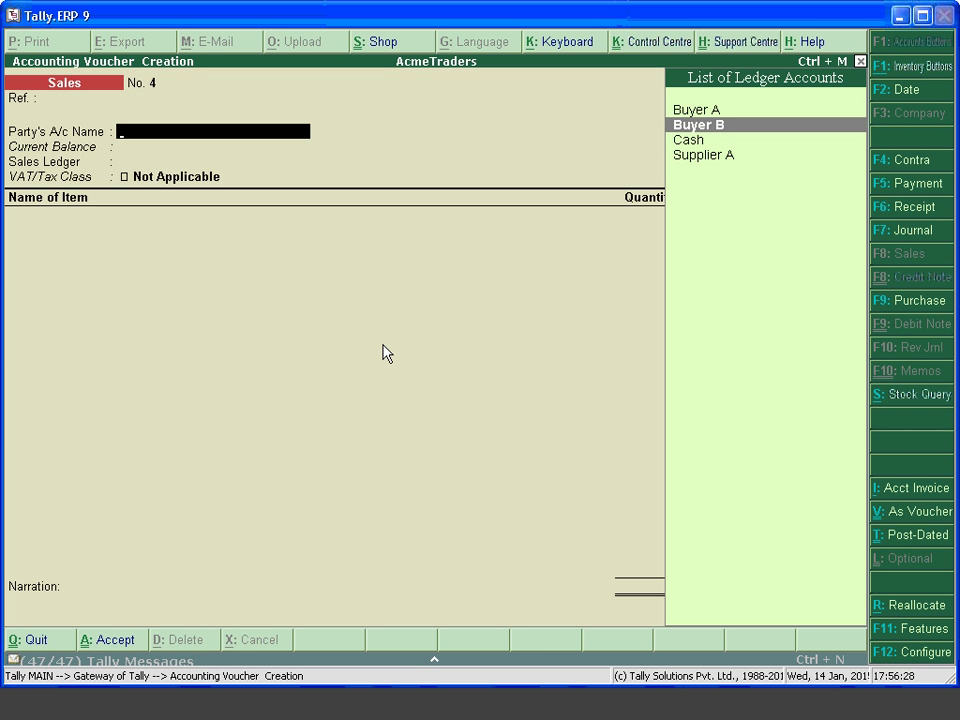
key("Up")
key("Up")
key("Up")
key("Return")
key("ctrl+a")
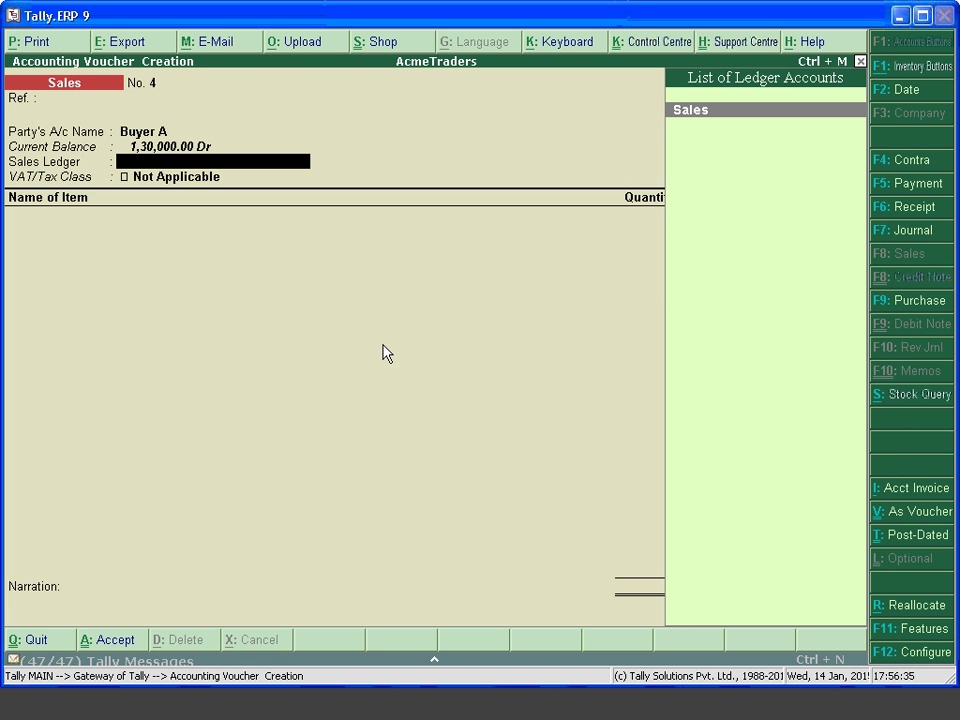
- Start a new ledger named Sales @5.5 under Sales Accounts, keeping the default inventory setting and ledger type
key("alt+c")
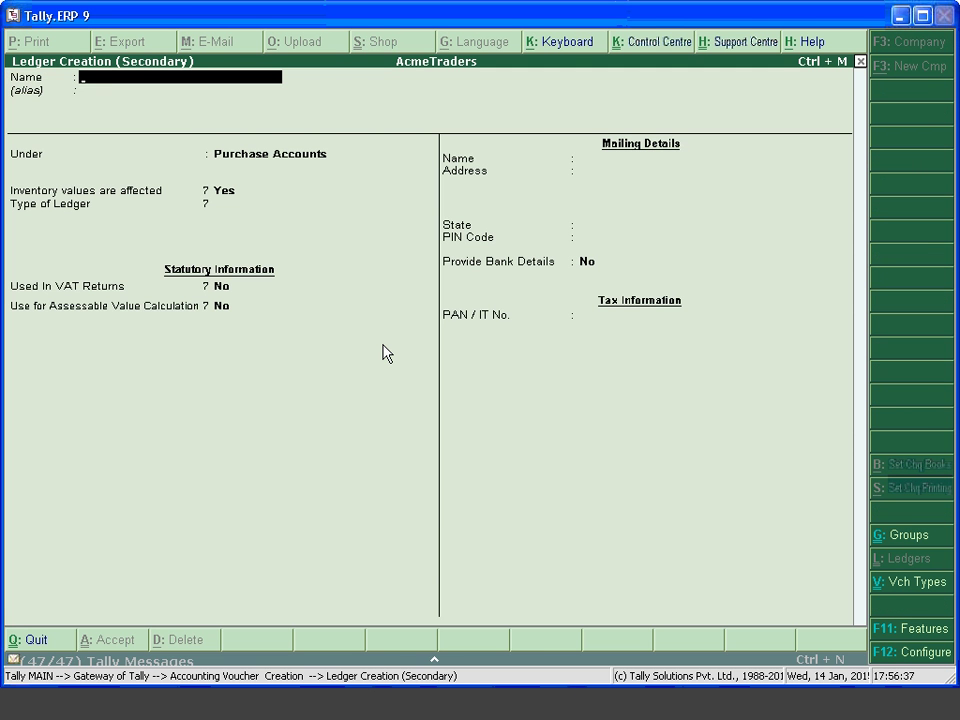
type("Sales @5.5")
key("Return")
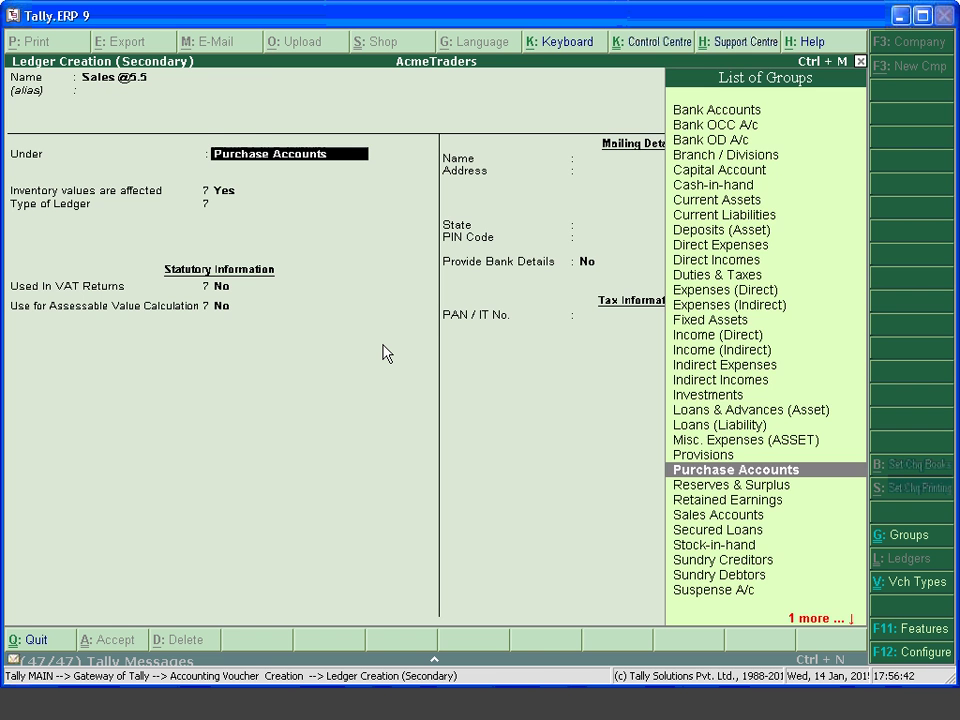
type("Sal")
key("Return")
key("Return")
key("Return")
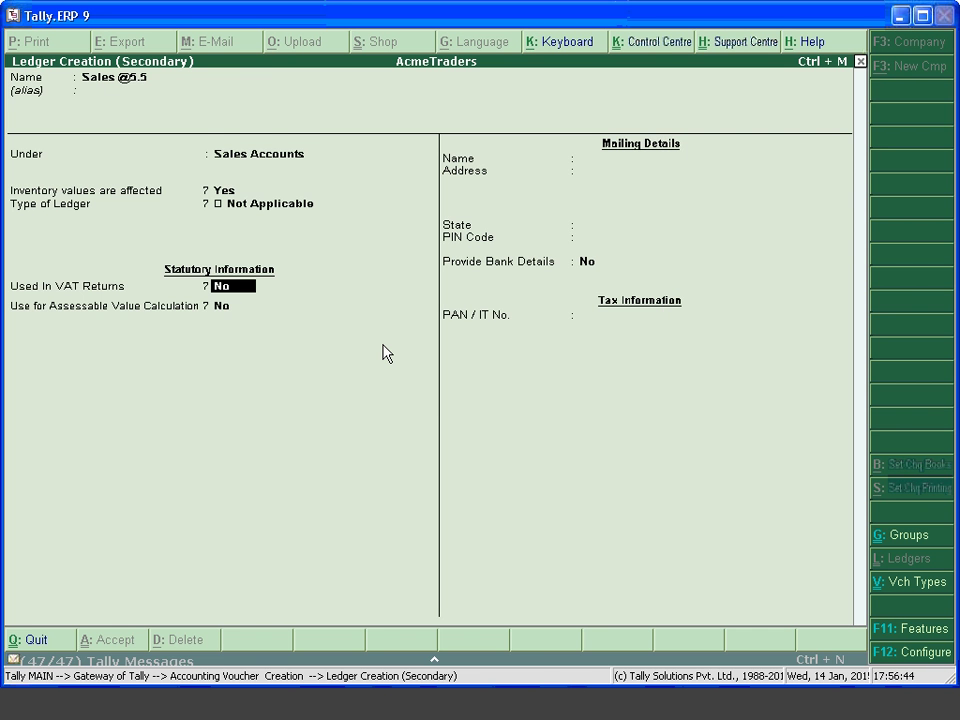
- Enable the ledger for VAT returns with the Sales @ 5.5% class, then save it and use it as the voucher's sales ledger
type("y")
key("Return")
type("Sales")
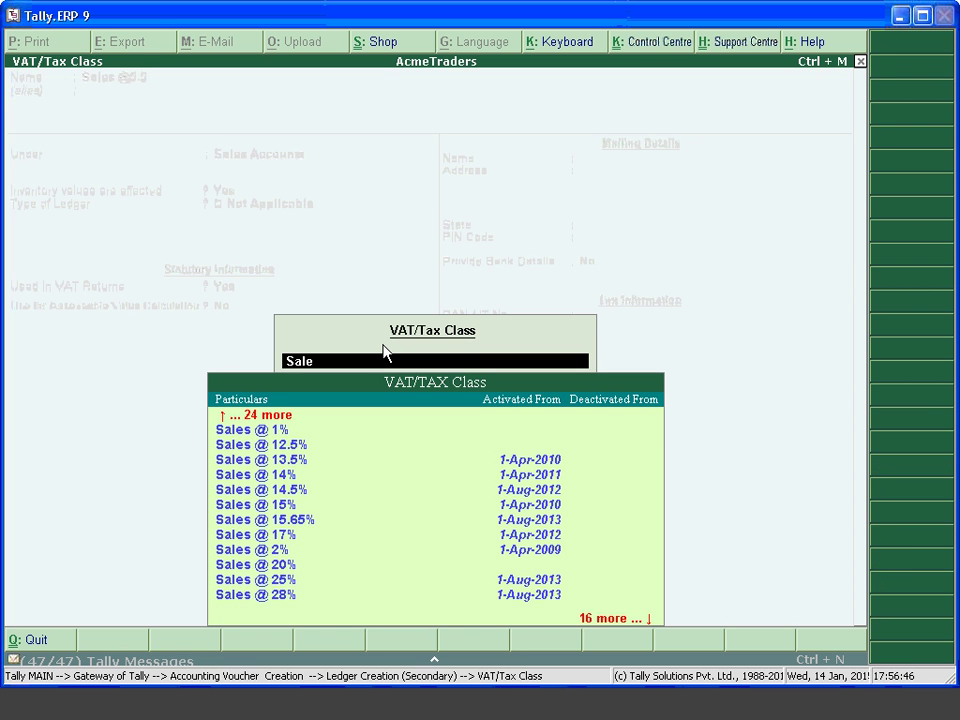
key("Down")
key("Down")
key("Down")
key("Down")
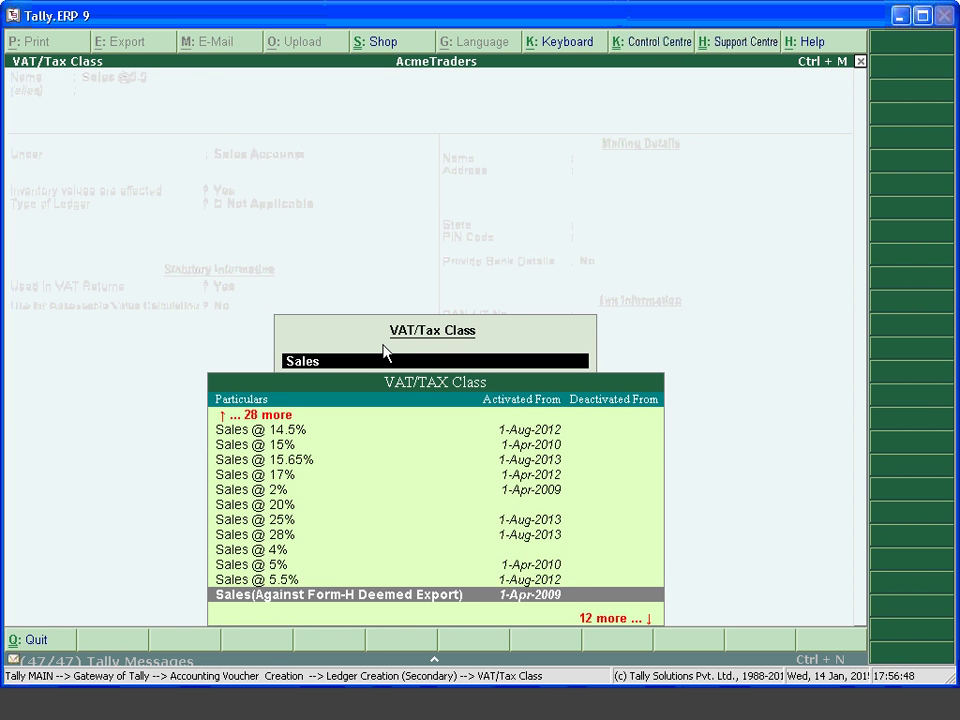
key("Up")
key("Return")
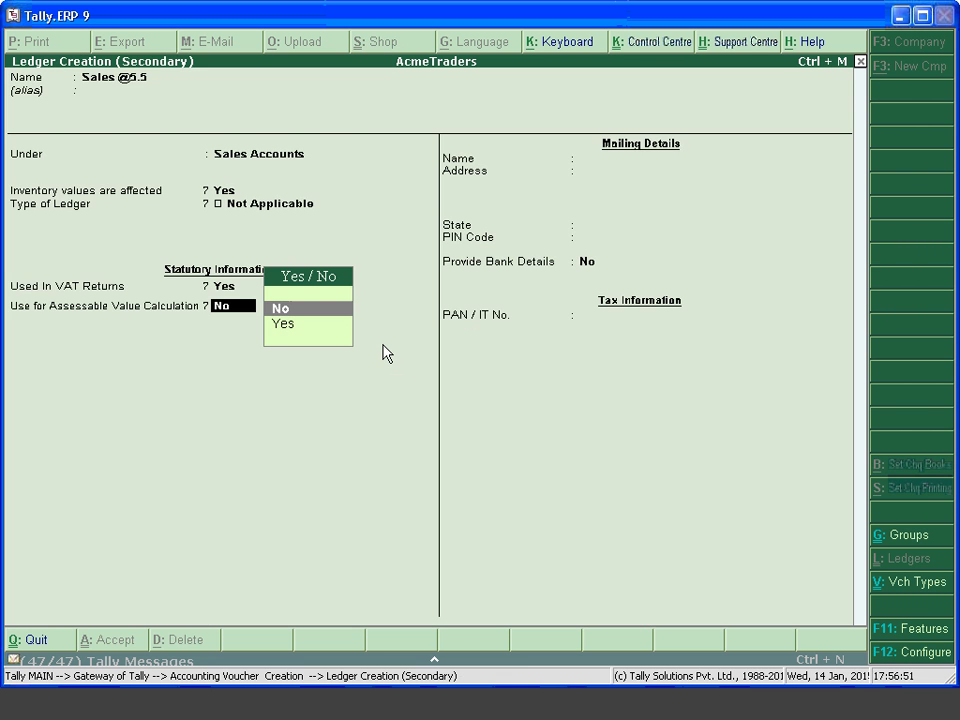
key("Return")
key("ctrl+a")
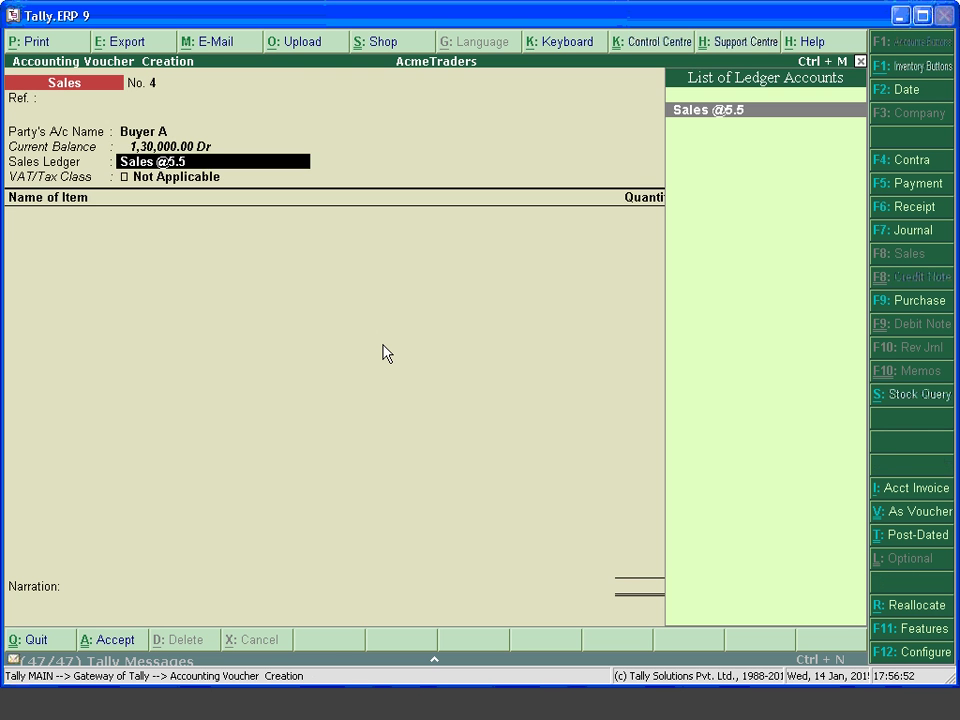
key("Return")
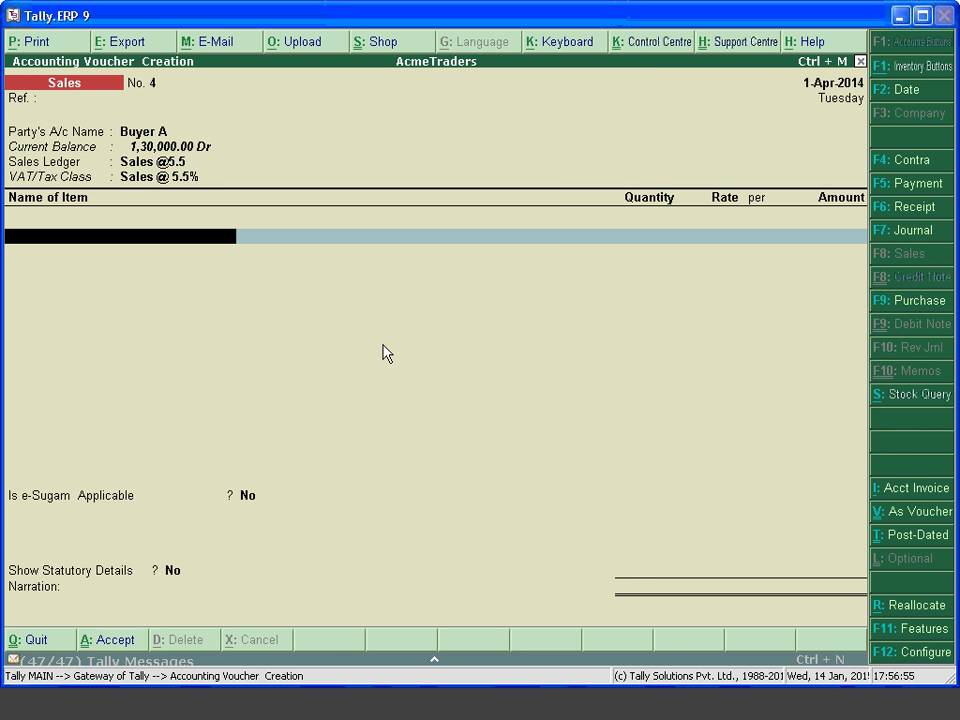
- Add Vat Stockitem as the sales voucher's item and leave its description blank
key("Down")
key("Down")
key("Down")
key("Down")
key("Down")
key("Down")
key("Down")
key("Down")
key("Down")
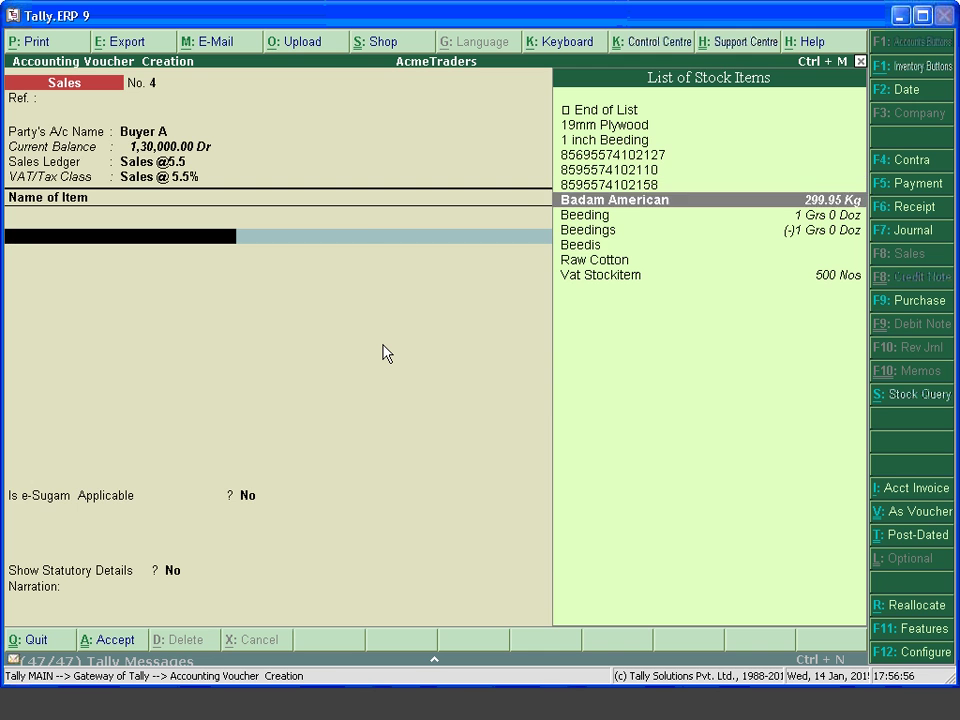
key("Return")
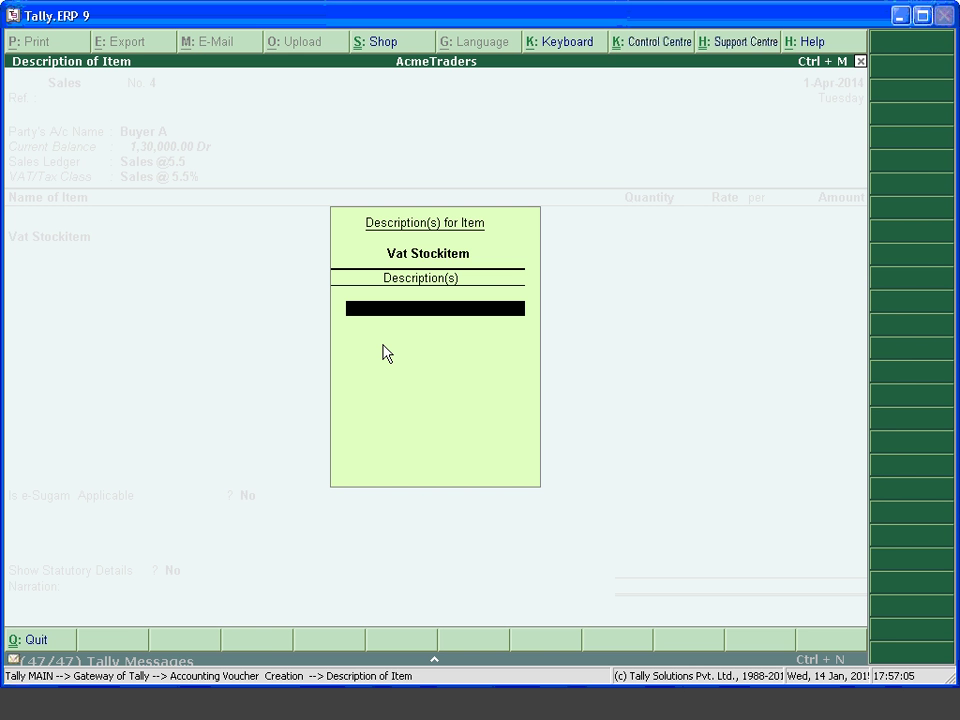
key("Return")
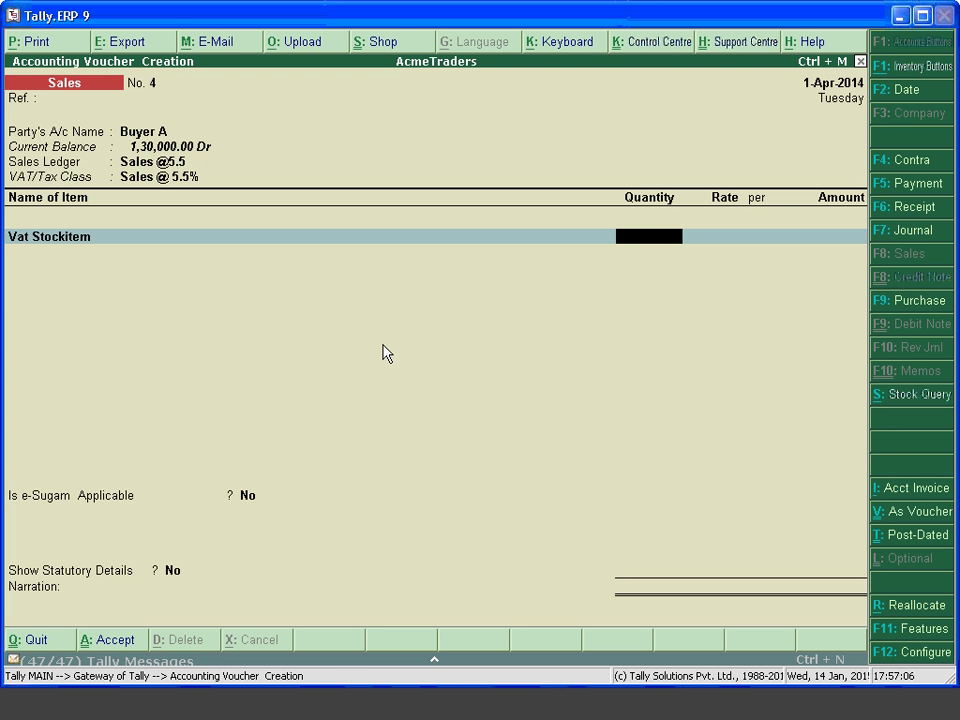
- Enter a quantity of 500 Nos at a rate of 600 per Nos for Vat Stockitem and accept the amount
type("500")
key("Return")
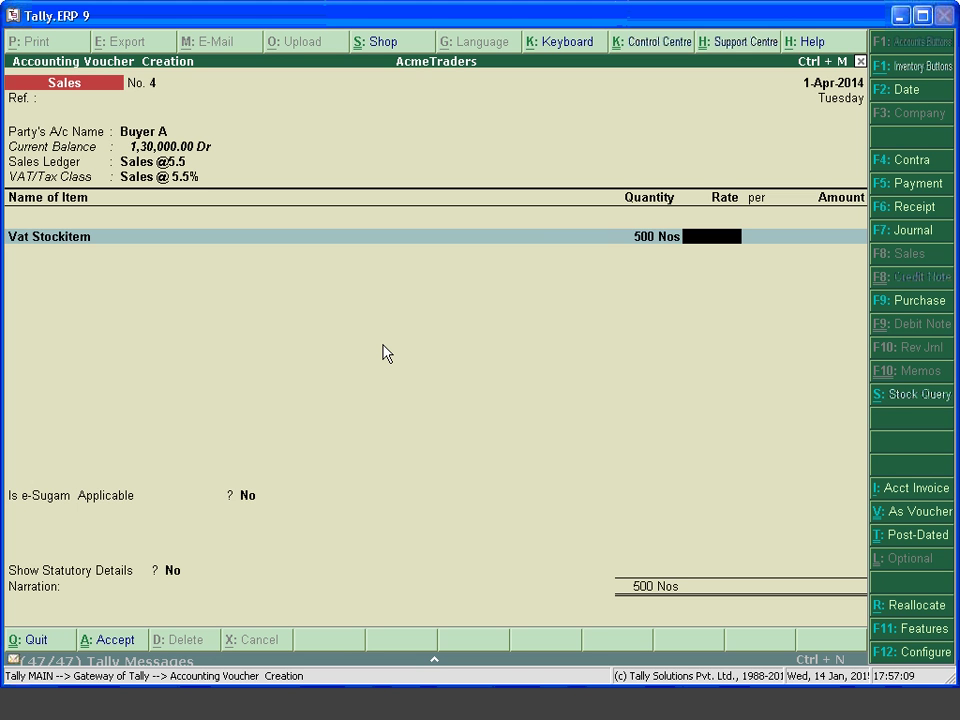
type("600")
key("Return")
key("Return")
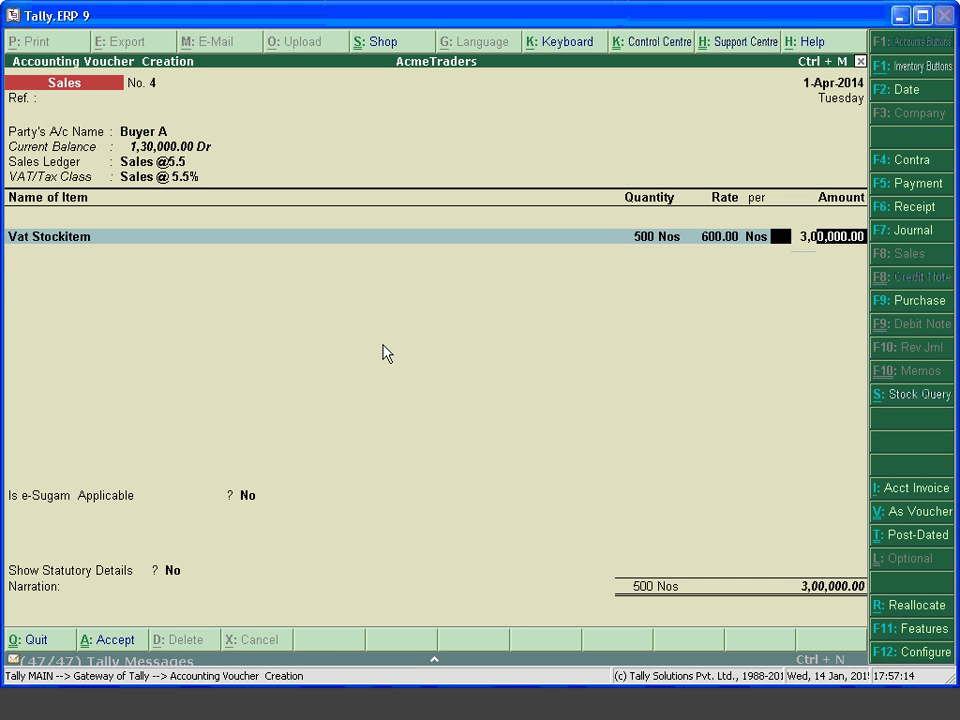
key("Return")
key("Return")
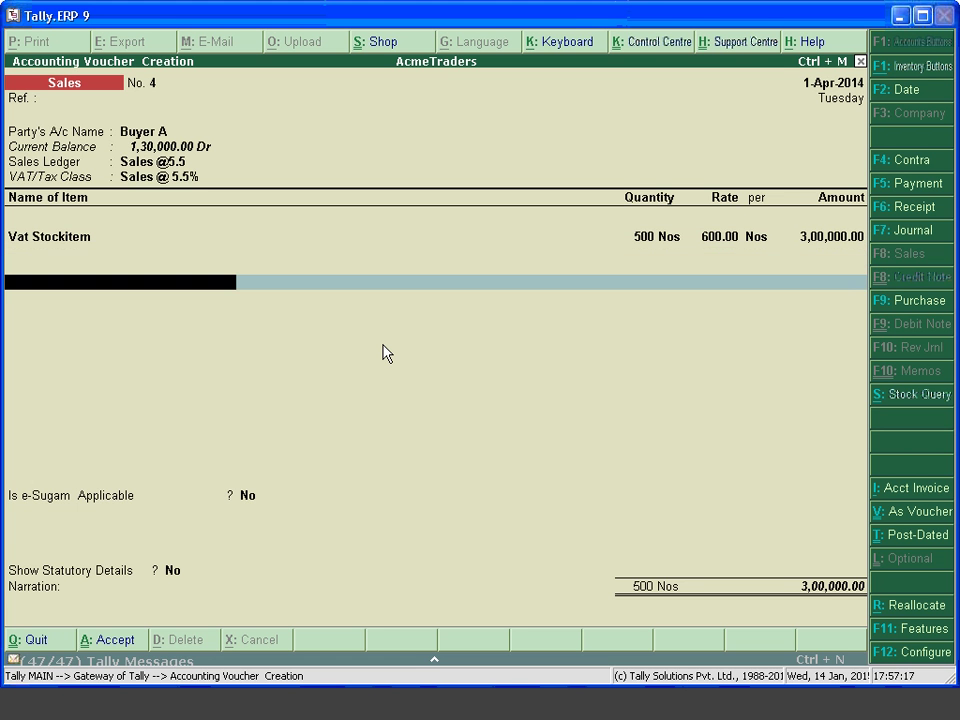
key("Return")
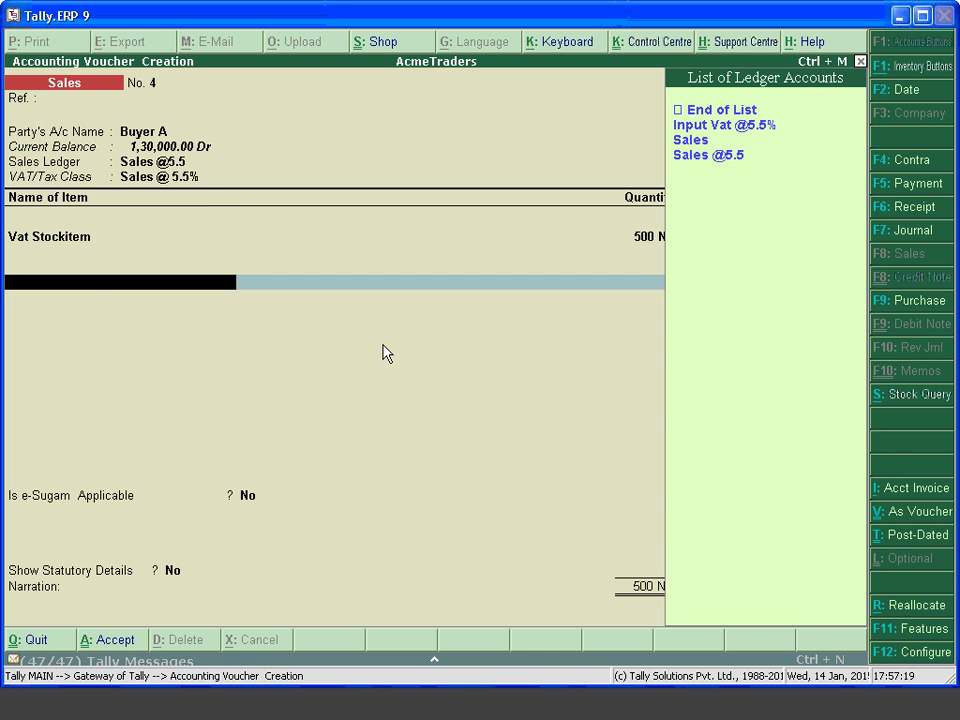
key("alt+c")
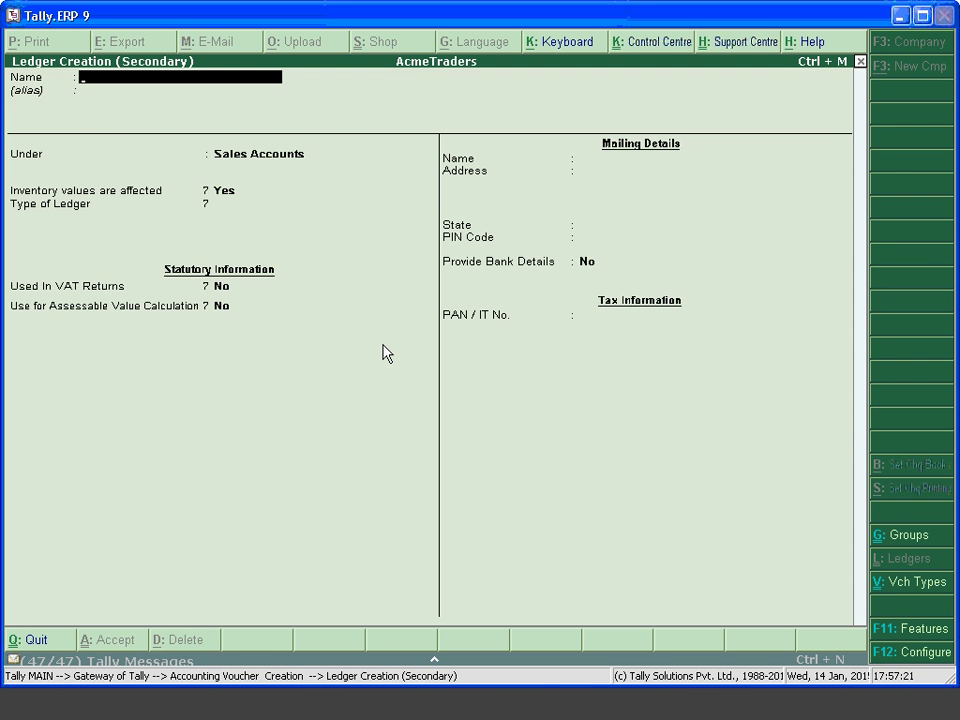
type("Output Vat@5.5%")
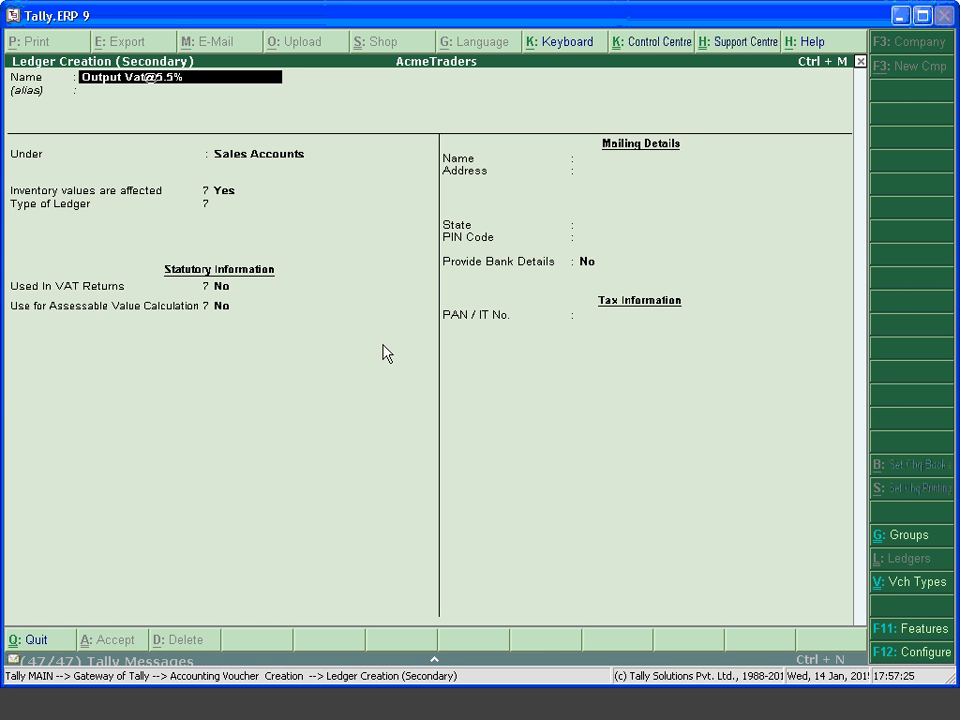
key("Return")
key("Return")
type("Dut")
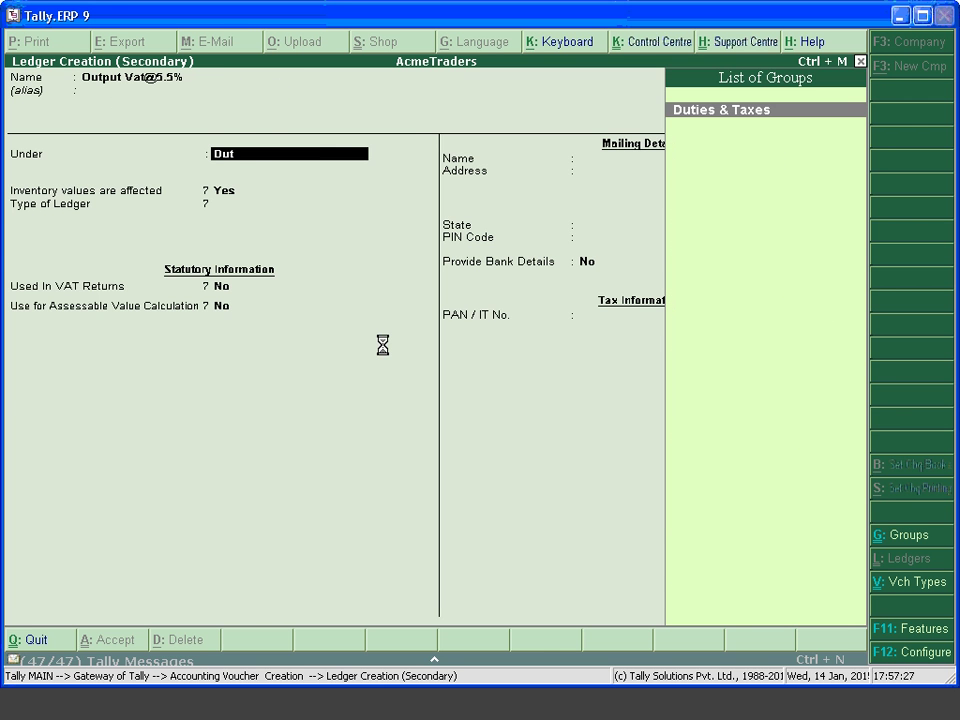
key("Return")
- Set the ledger's duty type to VAT and its VAT sub type to Output VAT
key("Down")
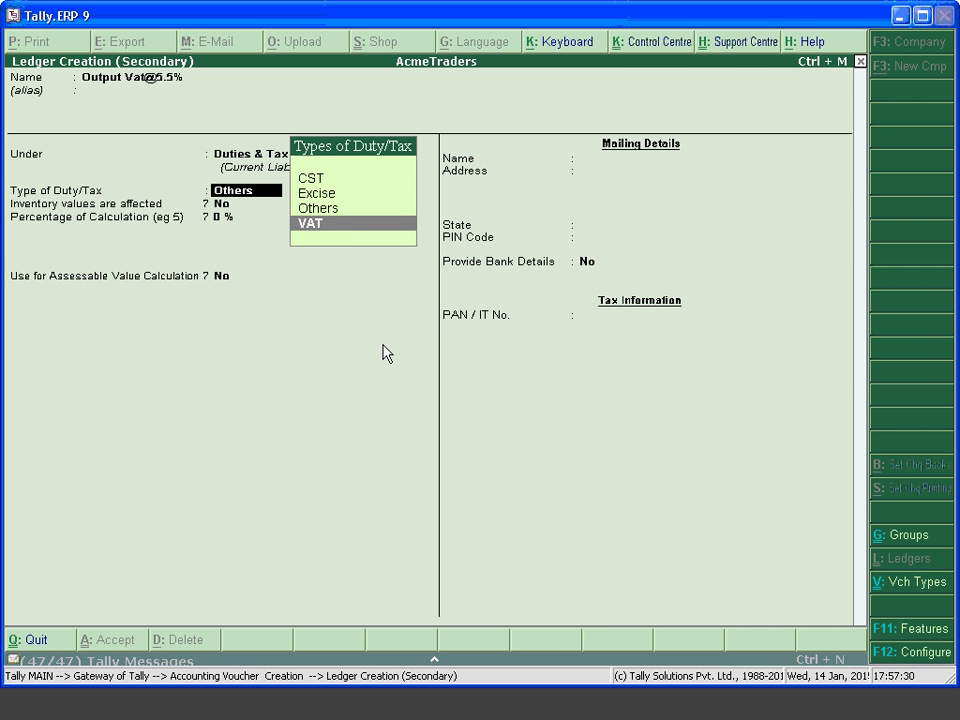
key("Return")
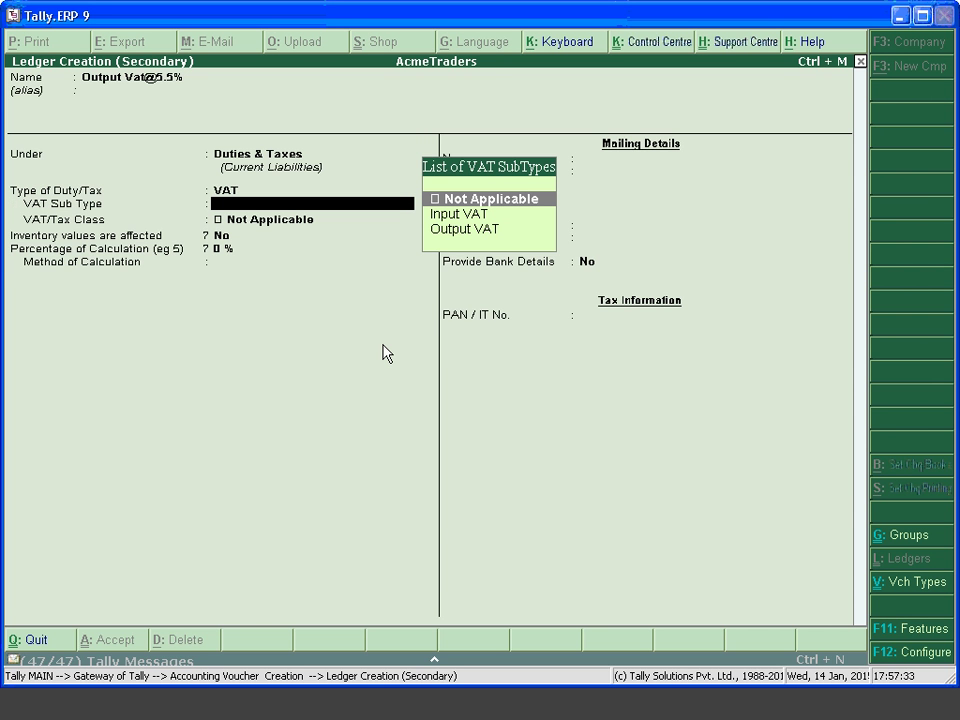
key("Down")
key("Down")
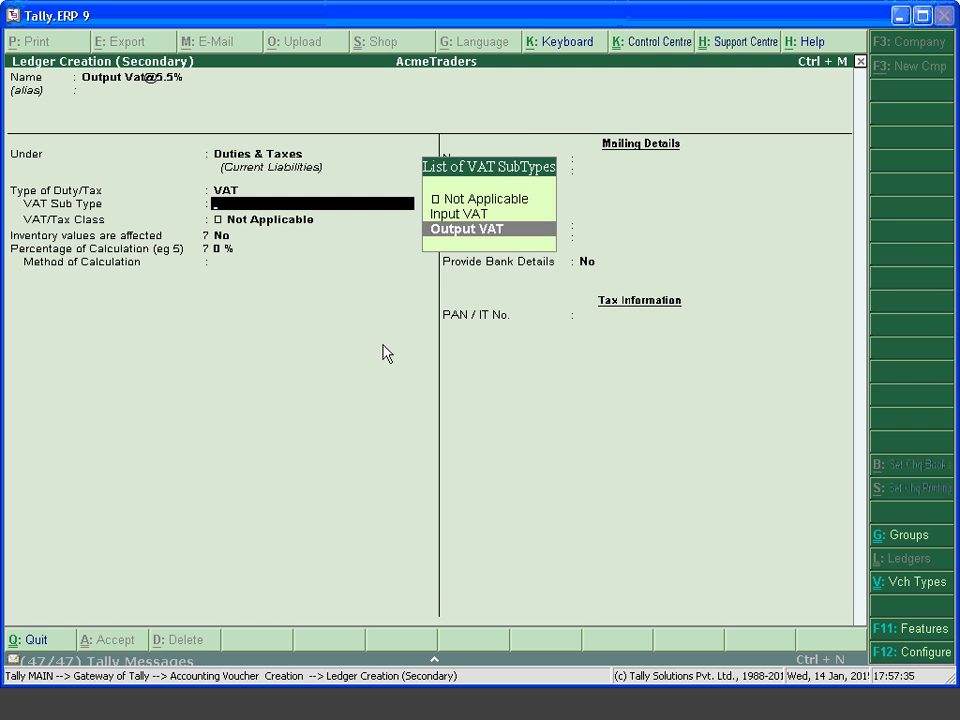
key("Return")
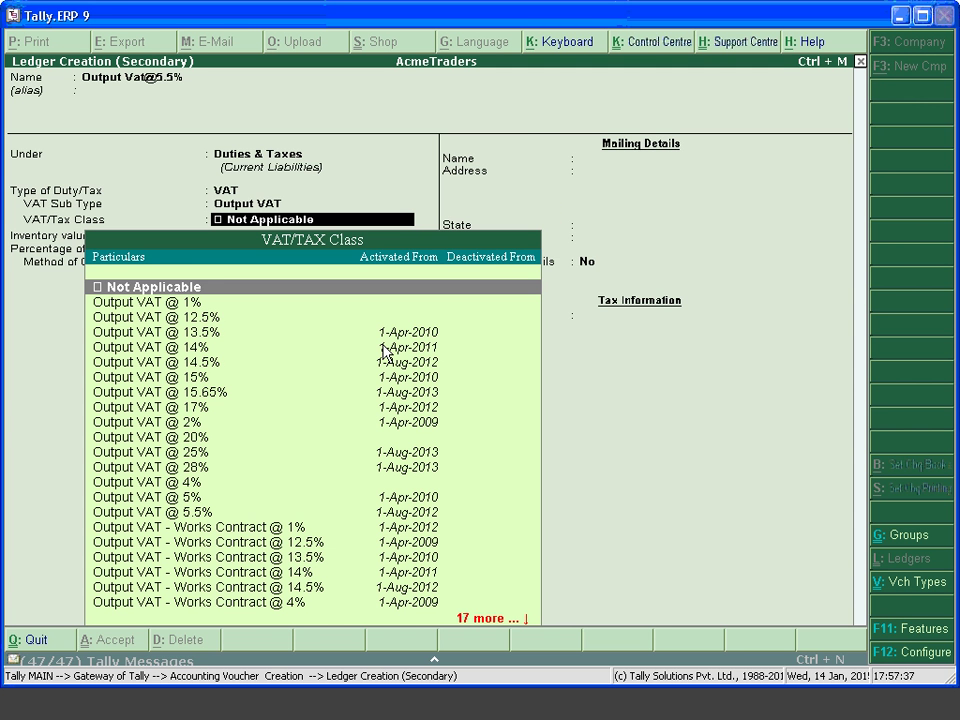
- Assign the Output VAT @ 5.5% tax class, keep the remaining defaults and save the ledger into the voucher
key("Down")
key("Down")
key("Down")
key("Down")
key("Down")
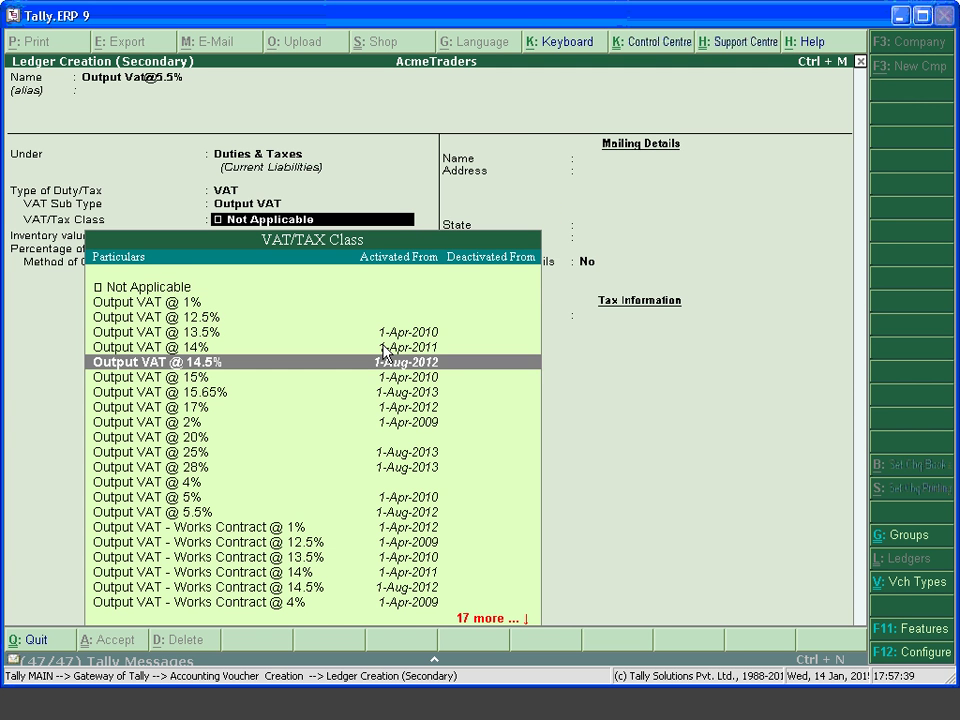
key("Down")
key("Down")
key("Down")
key("Down")
key("Down")
key("Down")
key("Down")
key("Down")
key("Down")
key("Down")
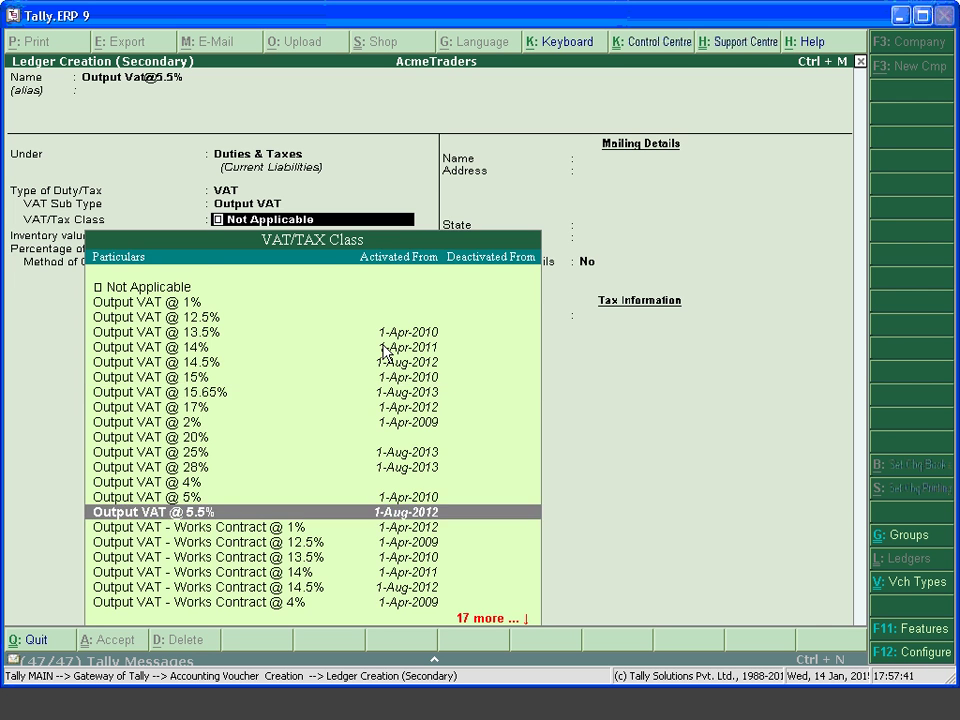
key("Return")
key("Return")
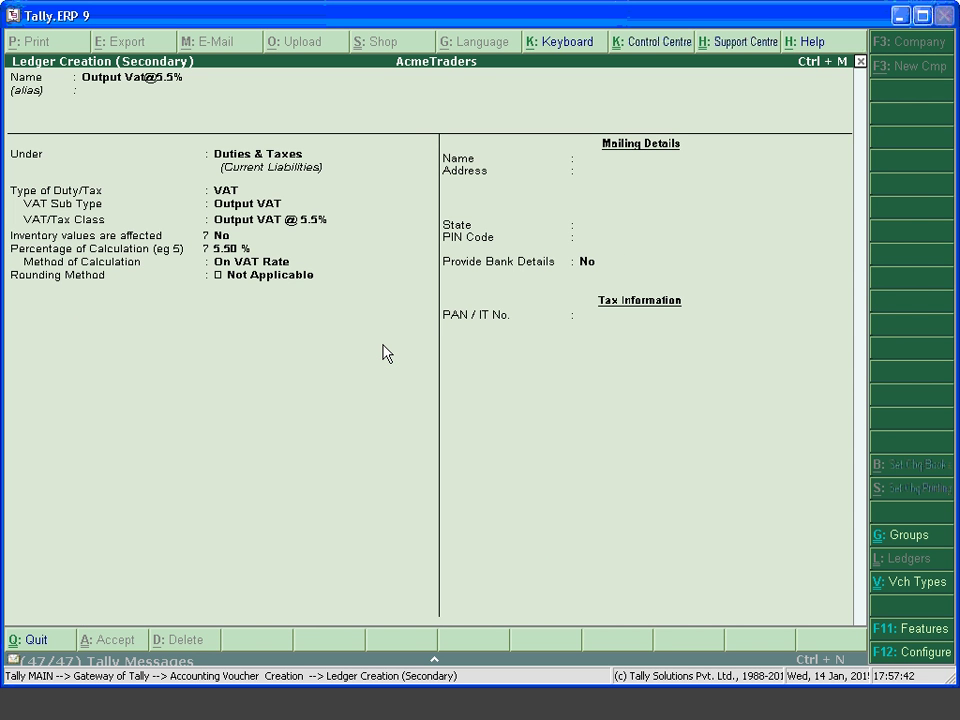
key("ctrl+a")
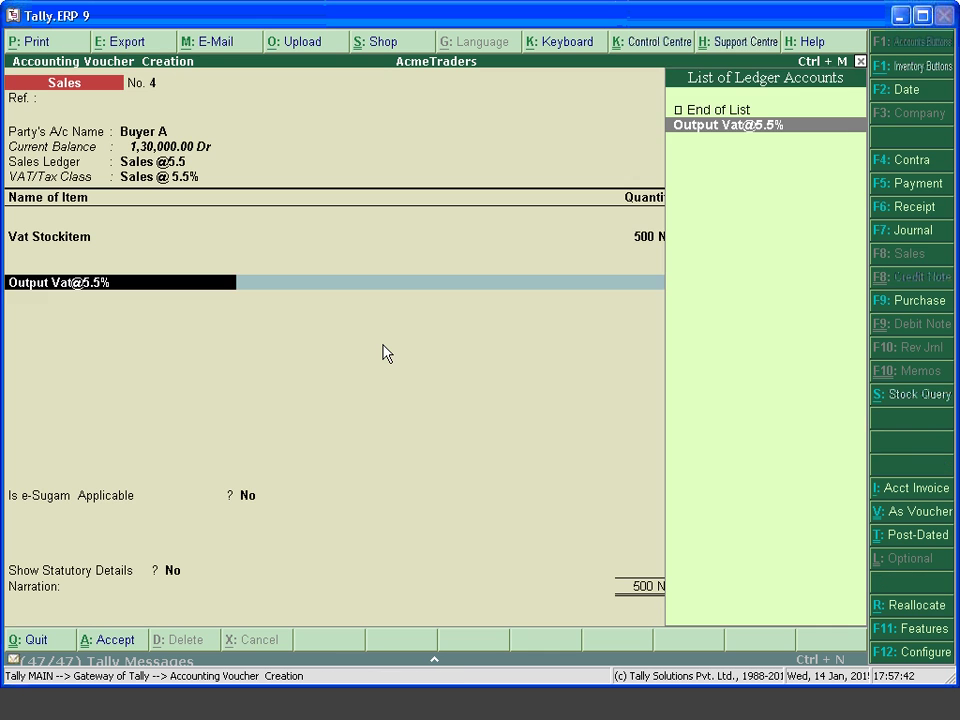
key("Return")
key("Return")
key("Return")
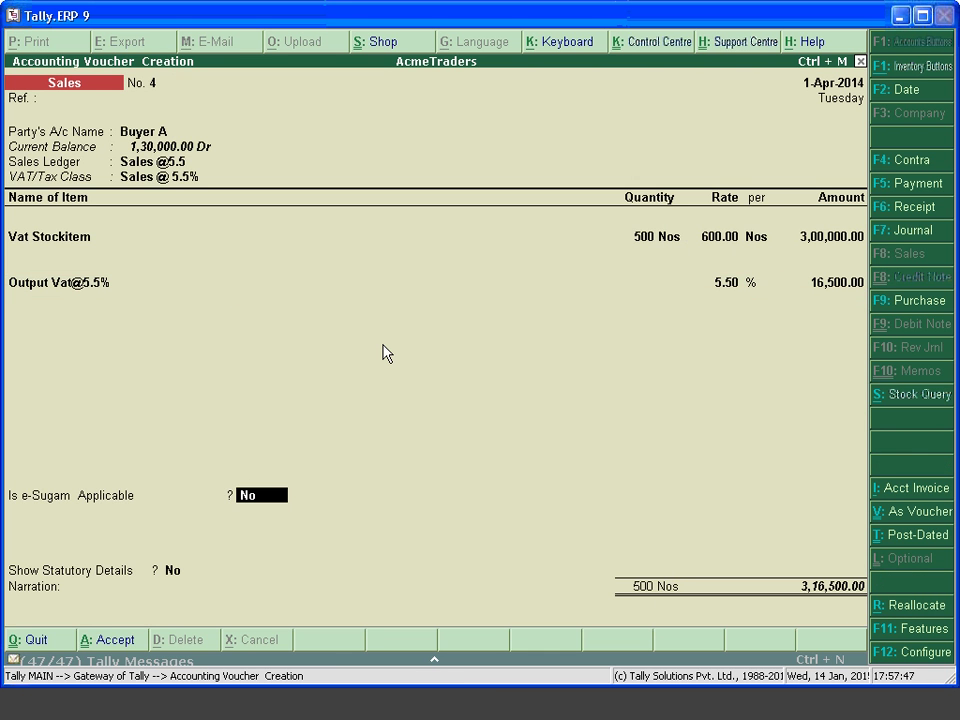
- Calculate 300000*5.5/100 in the calculator to check the VAT amount, and return to the voucher's Vat Stockitem line
key("ctrl+n")
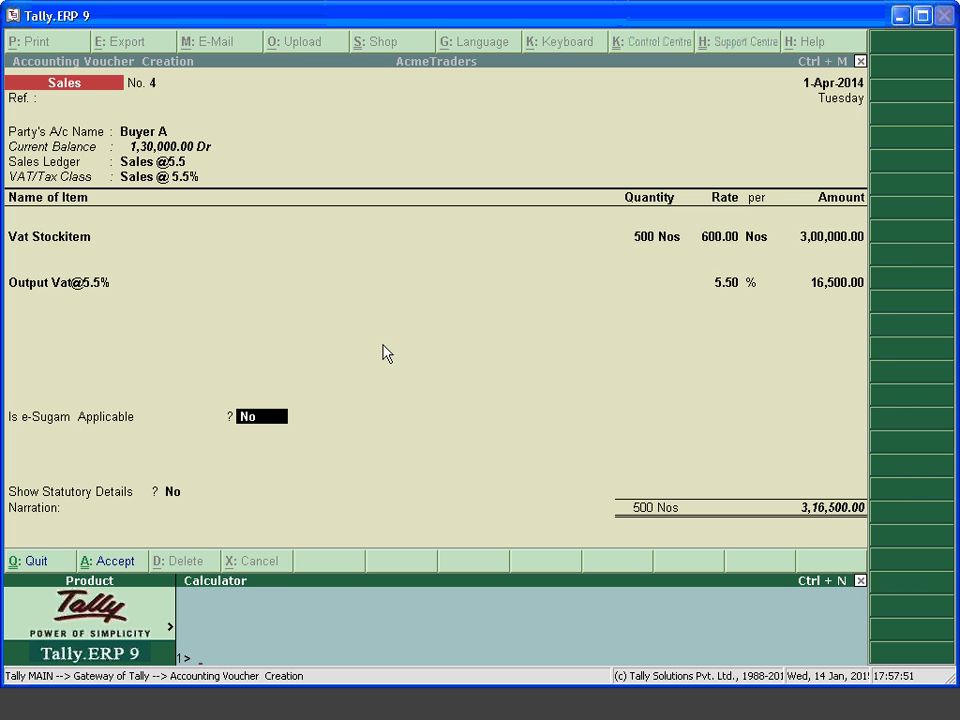
type("300000*5.5/100")
key("Return")
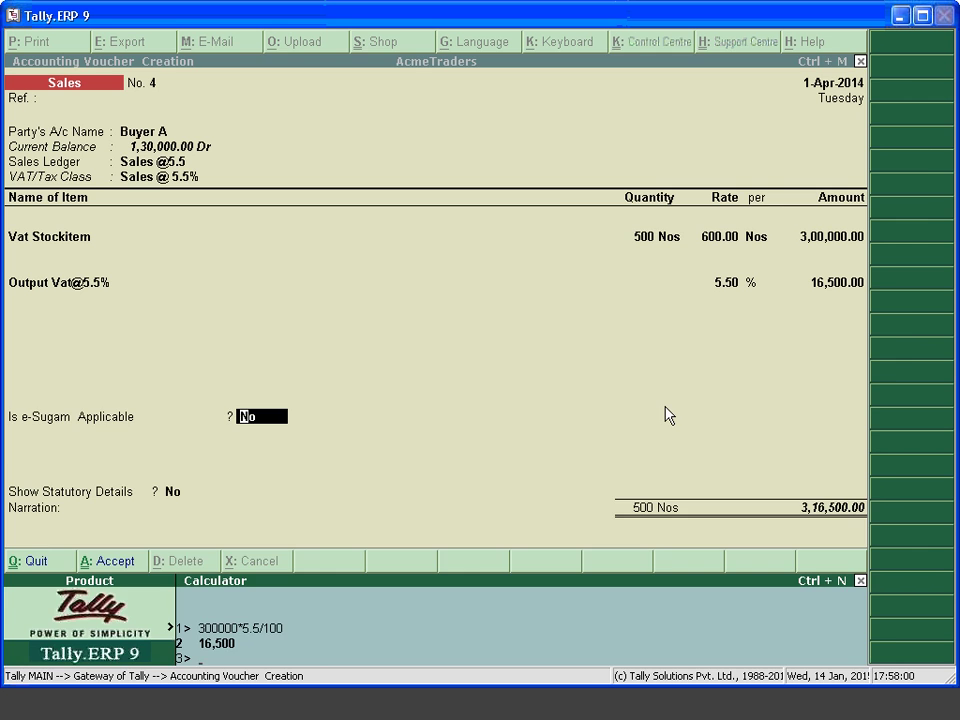
key("ctrl+m")
key("Up")
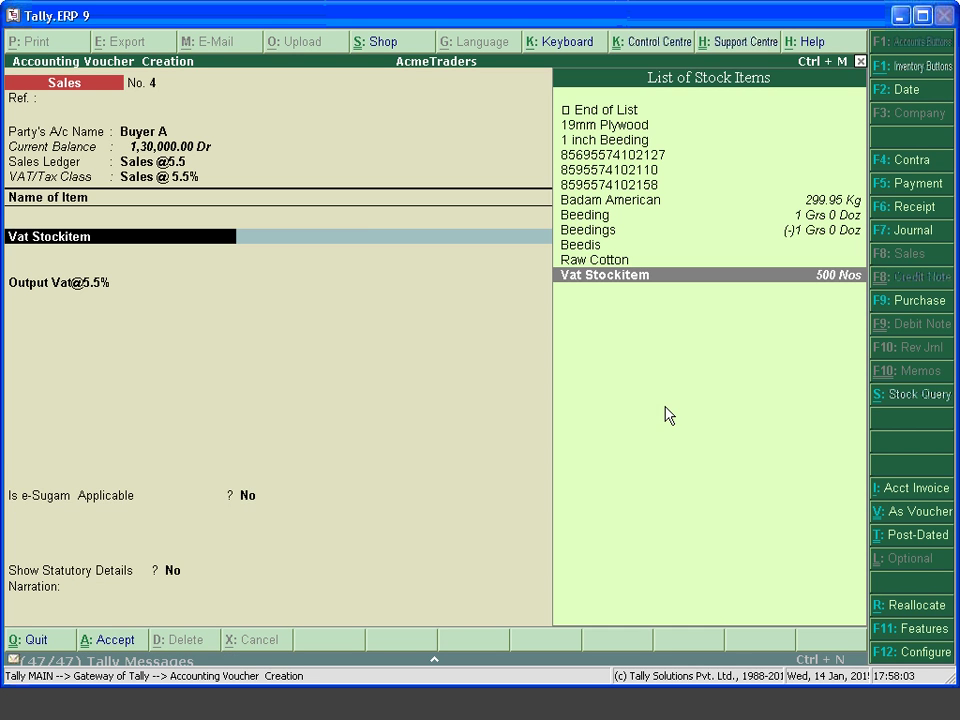
key("Return")
key("Return")
key("Return")
key("Return")
key("Return")
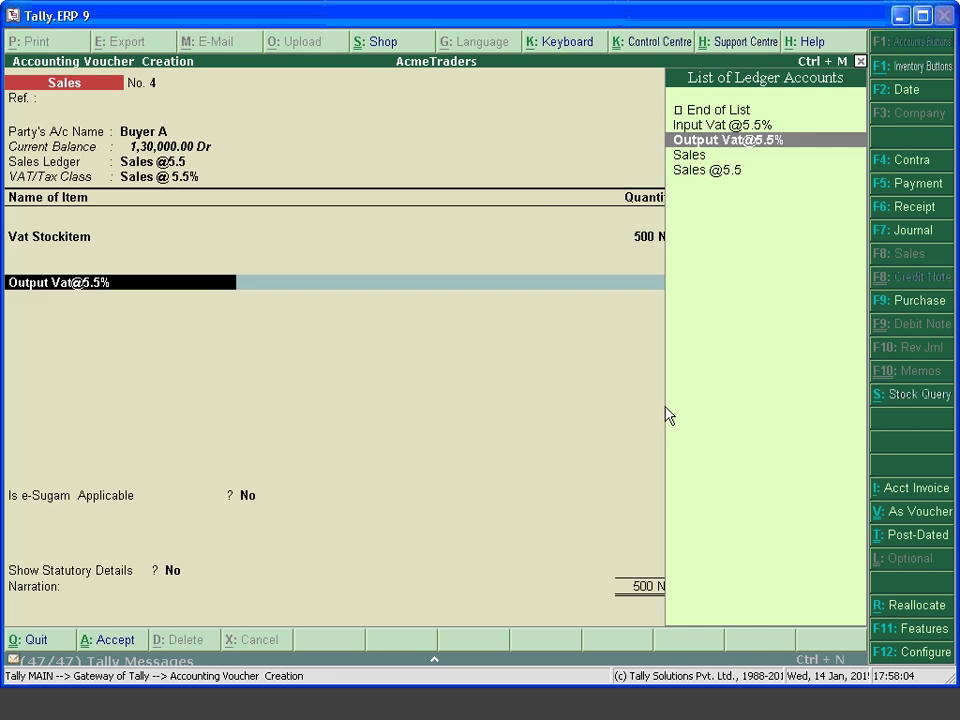
key("Return")
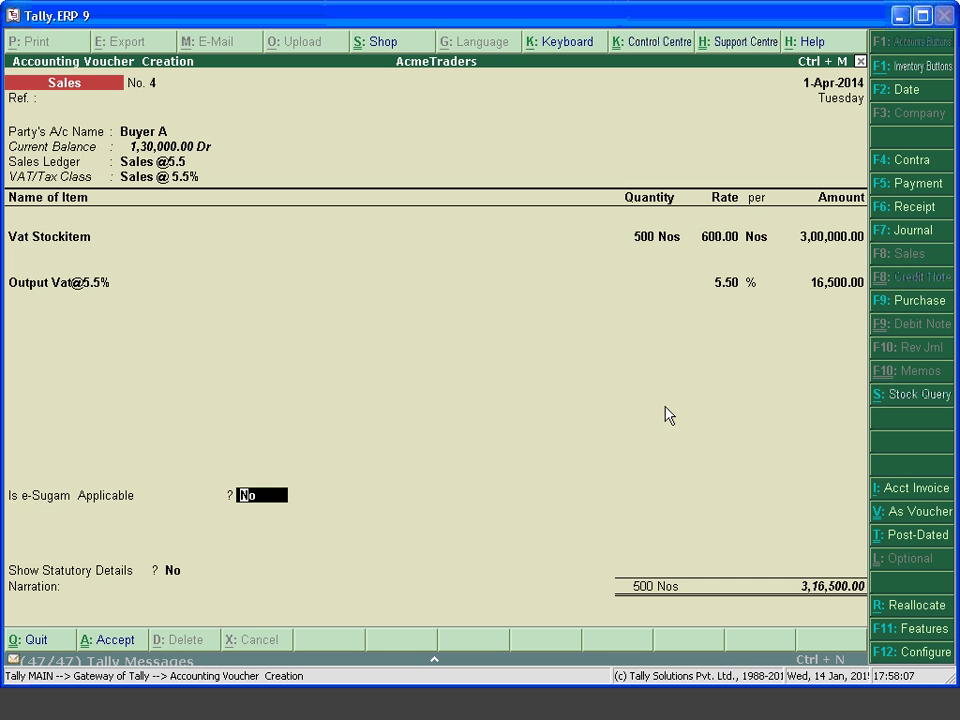
key("Return")
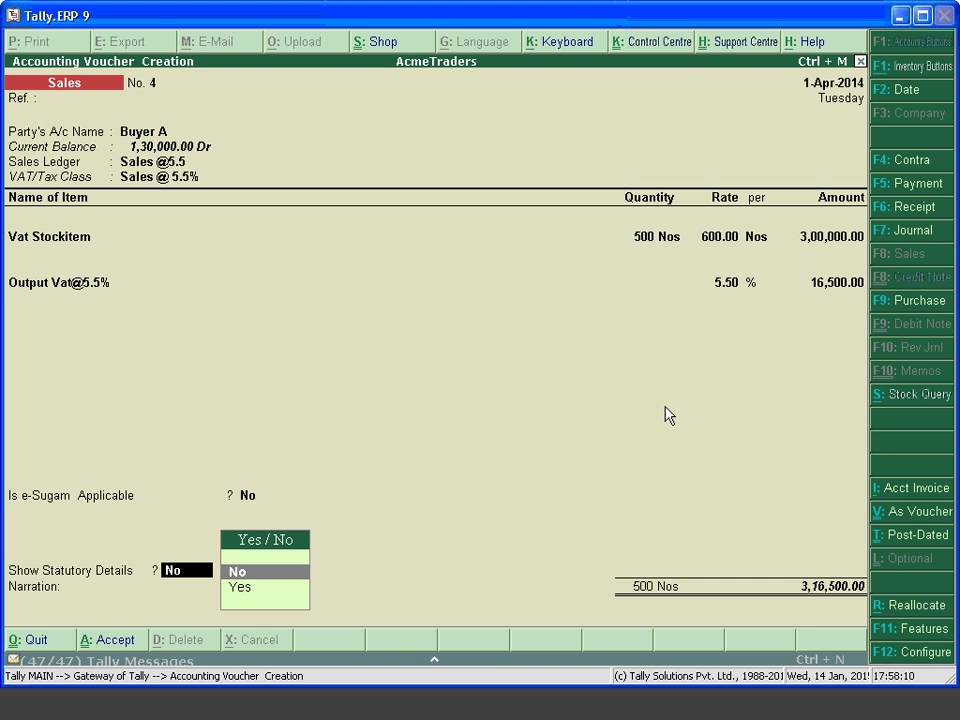
key("Return")
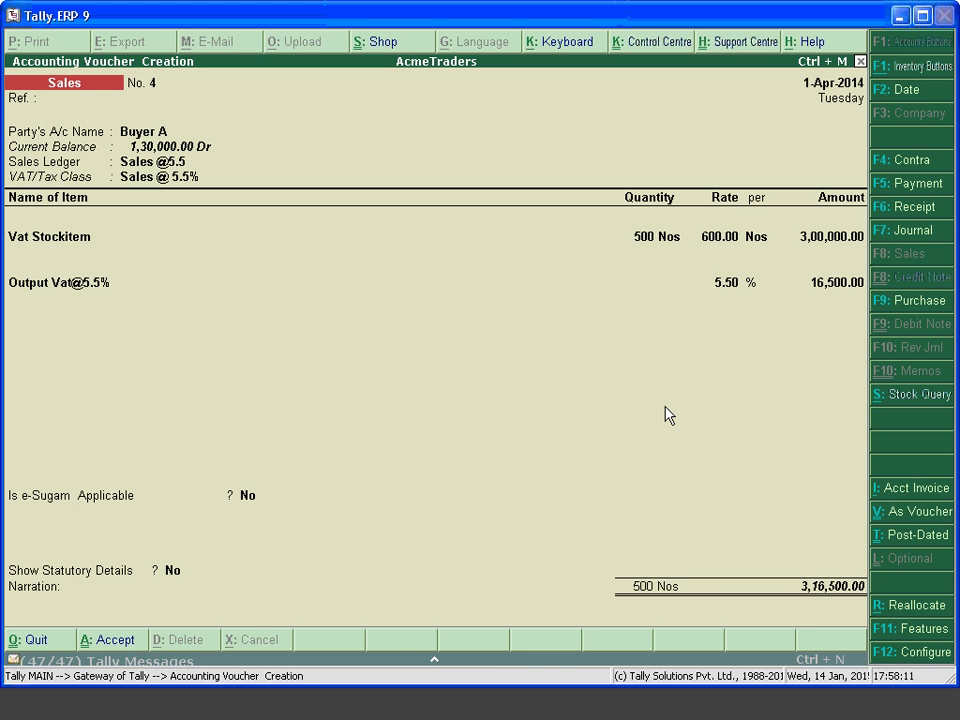
key("ctrl+a")
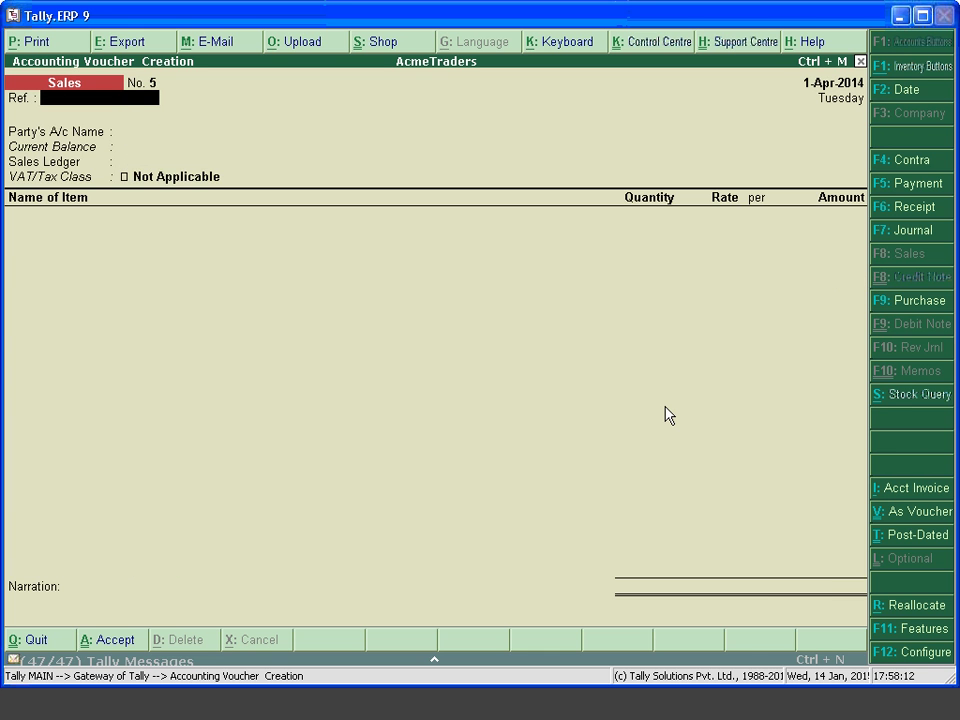
key("Escape")
key("Return")
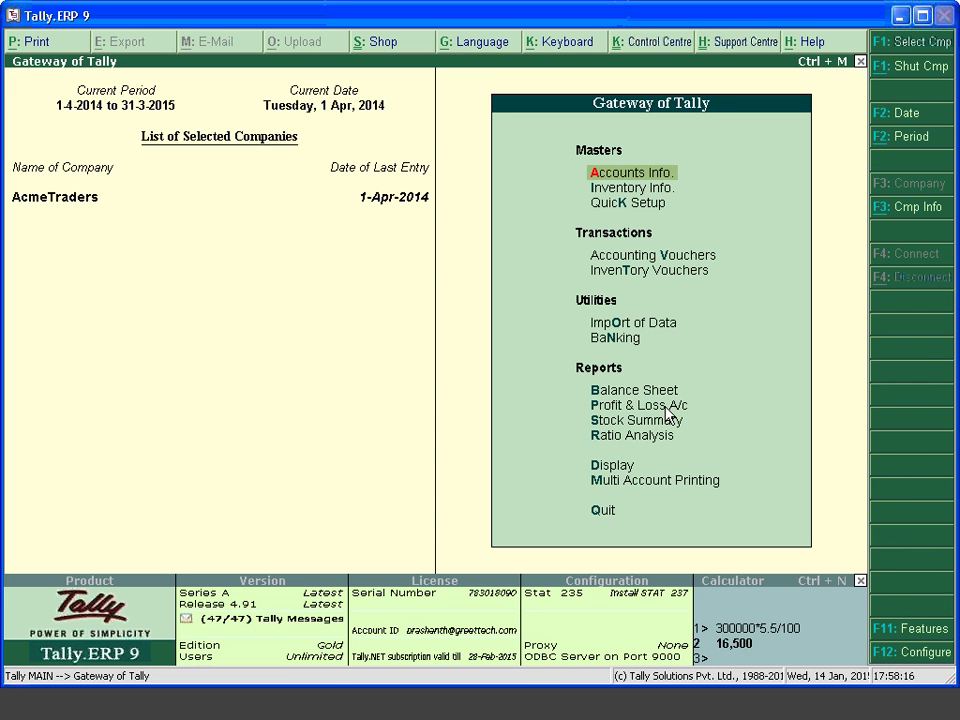
- Display the VAT Computation report from the statutory VAT reports to examine the output and input tax
key("d")
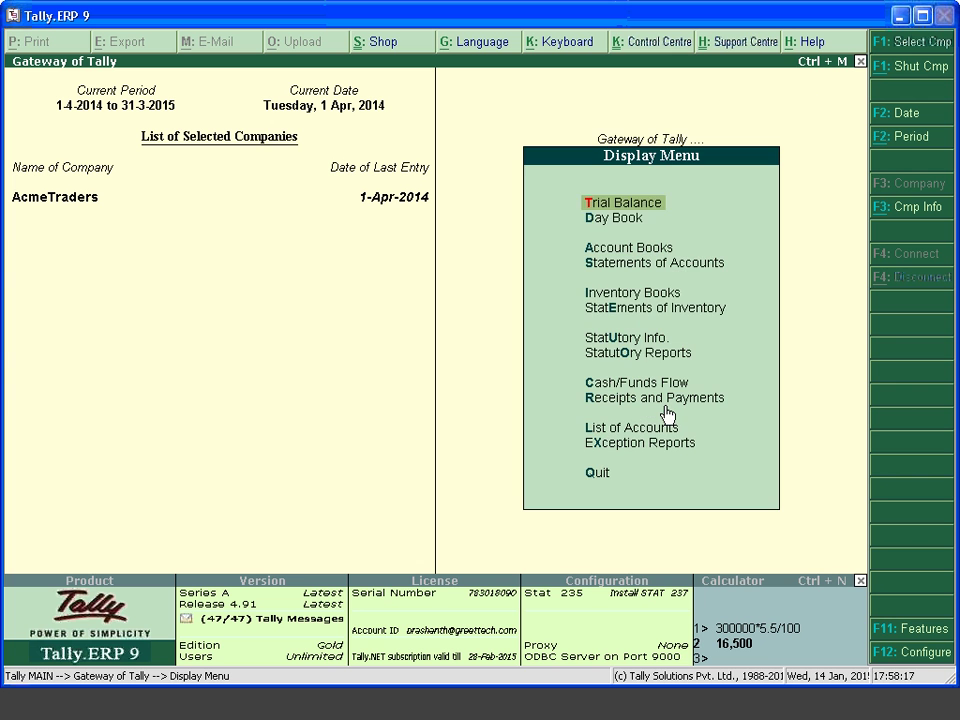
key("Down")
key("Down")
key("Down")
key("Down")
key("Down")
key("Down")
key("Down")
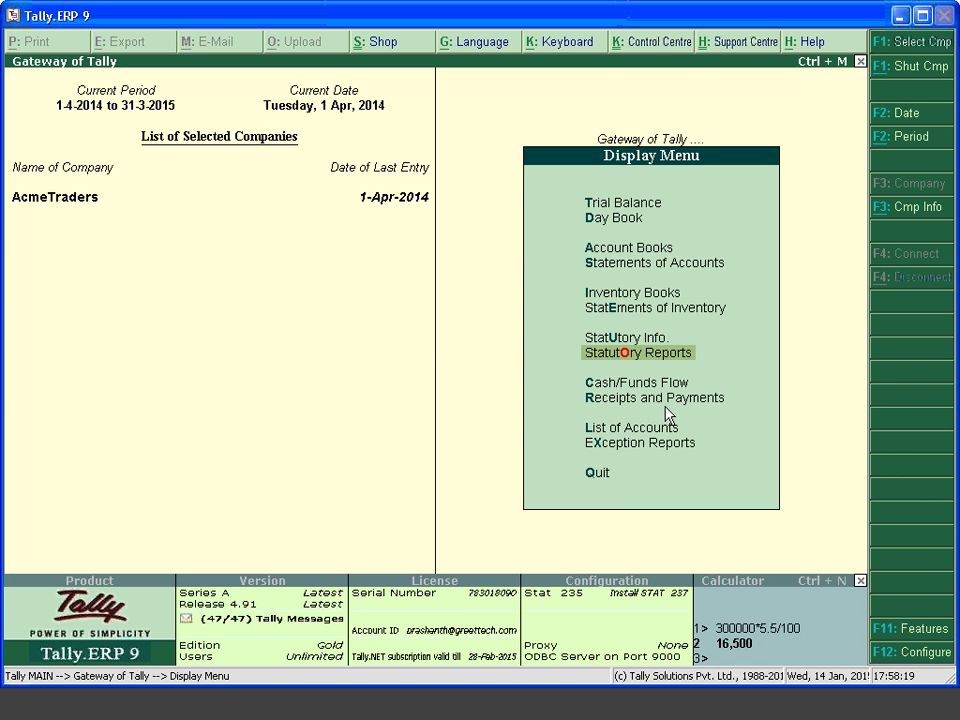
key("Return")
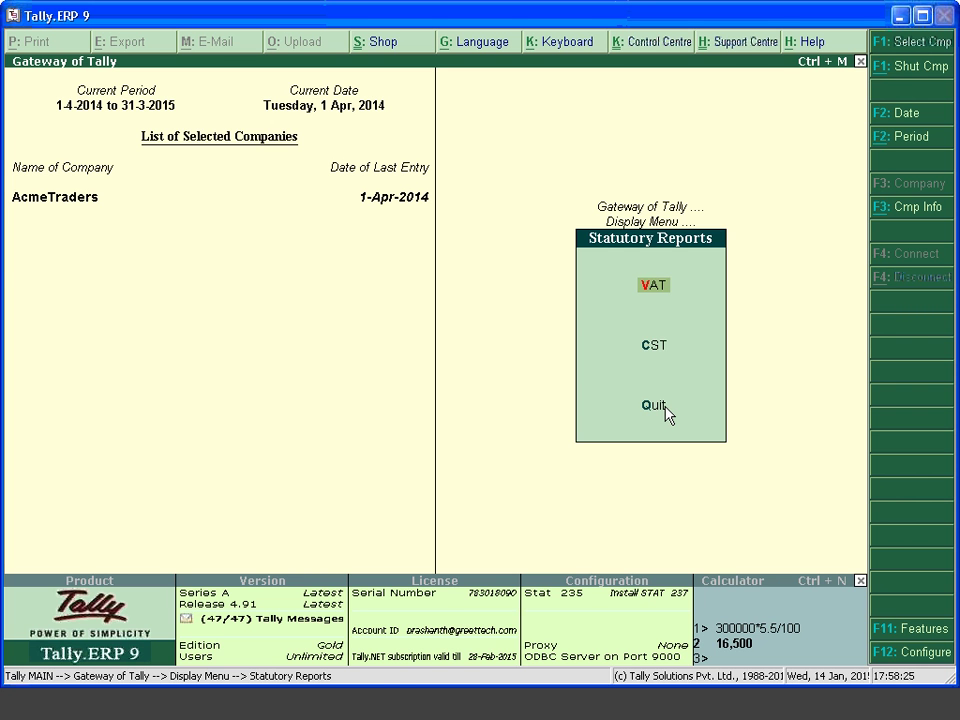
key("Return")
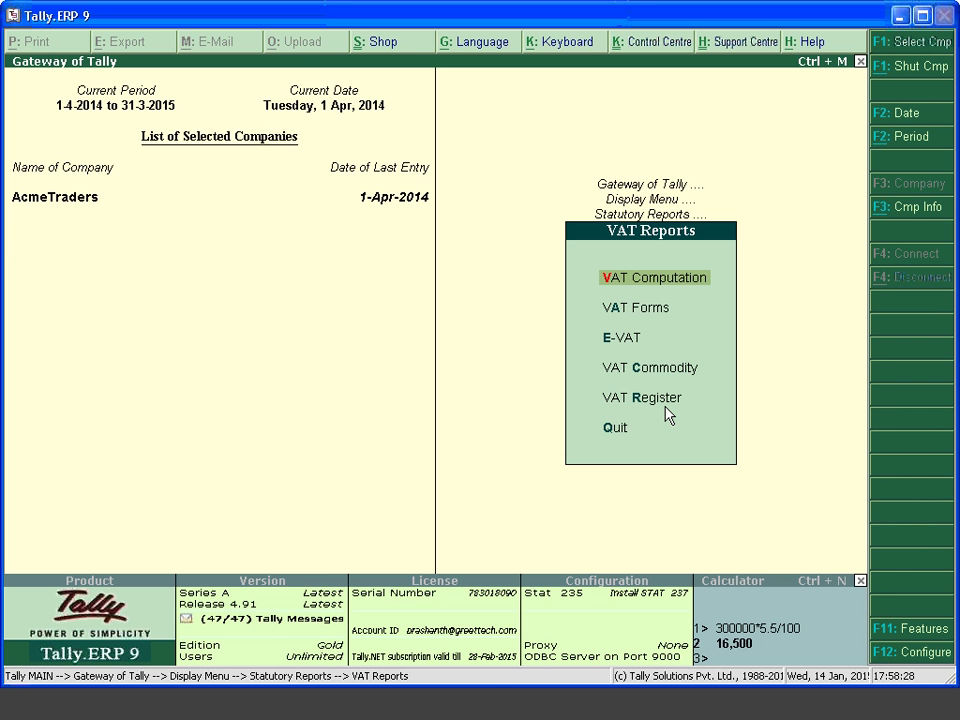
key("Return")
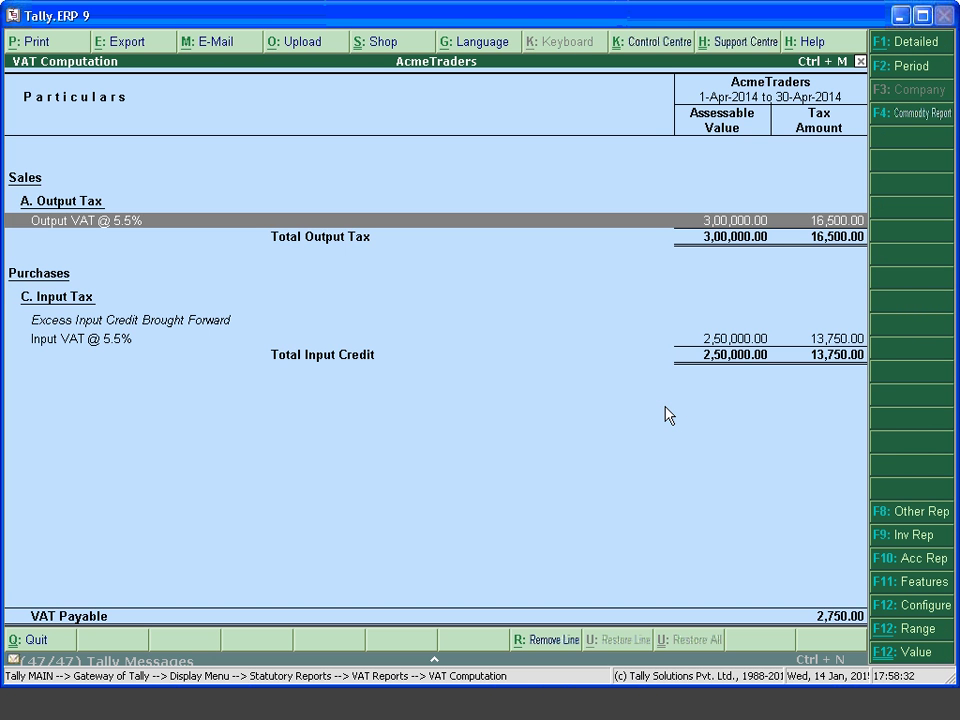
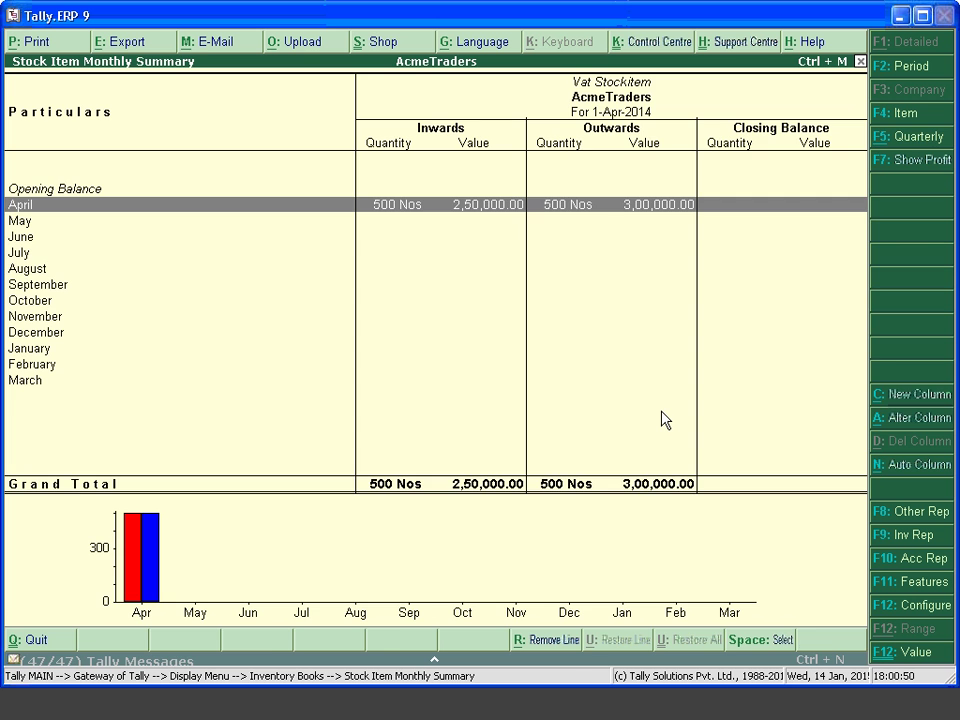
- Display the April stock vouchers of Vat Stockitem and restrict the report period to 1-Apr-2014
key("Return")
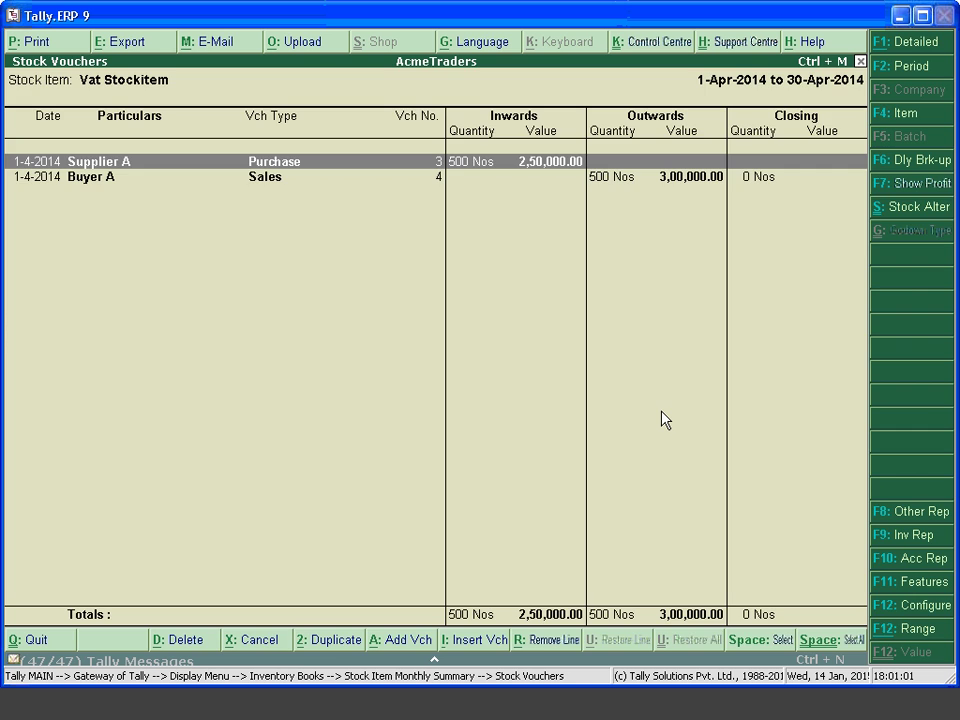
key("F2")
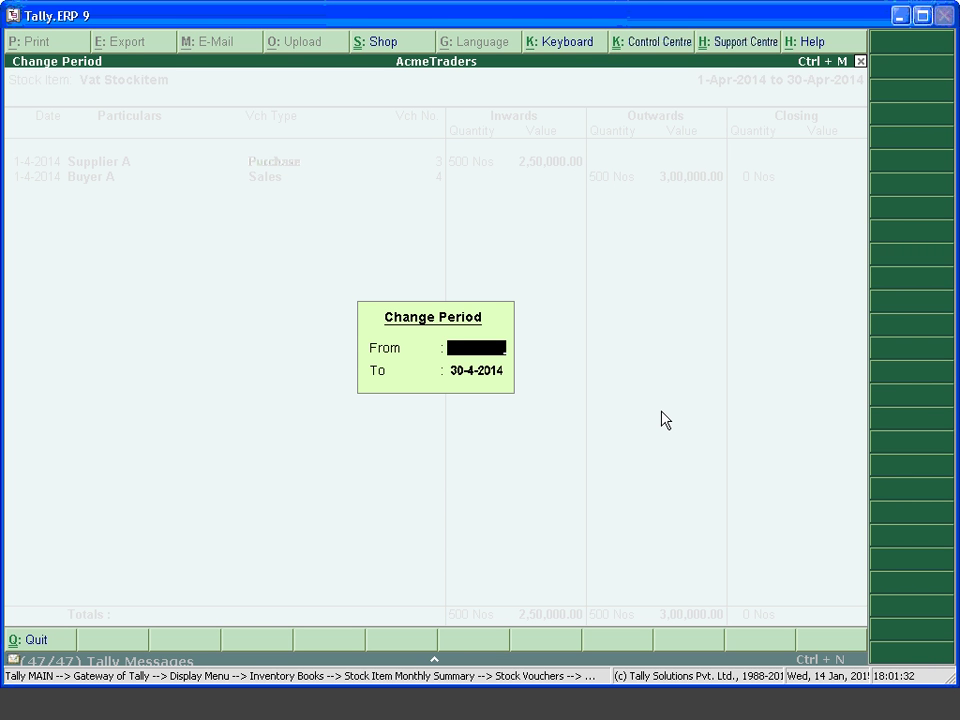
key("Return")
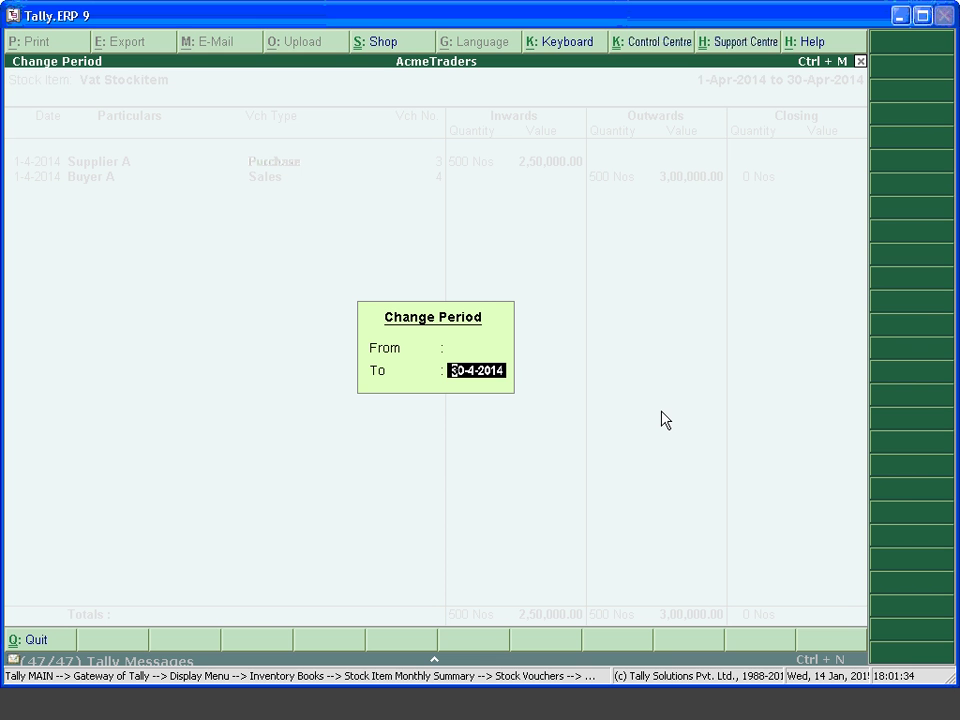
key("BackSpace")
key("Return")
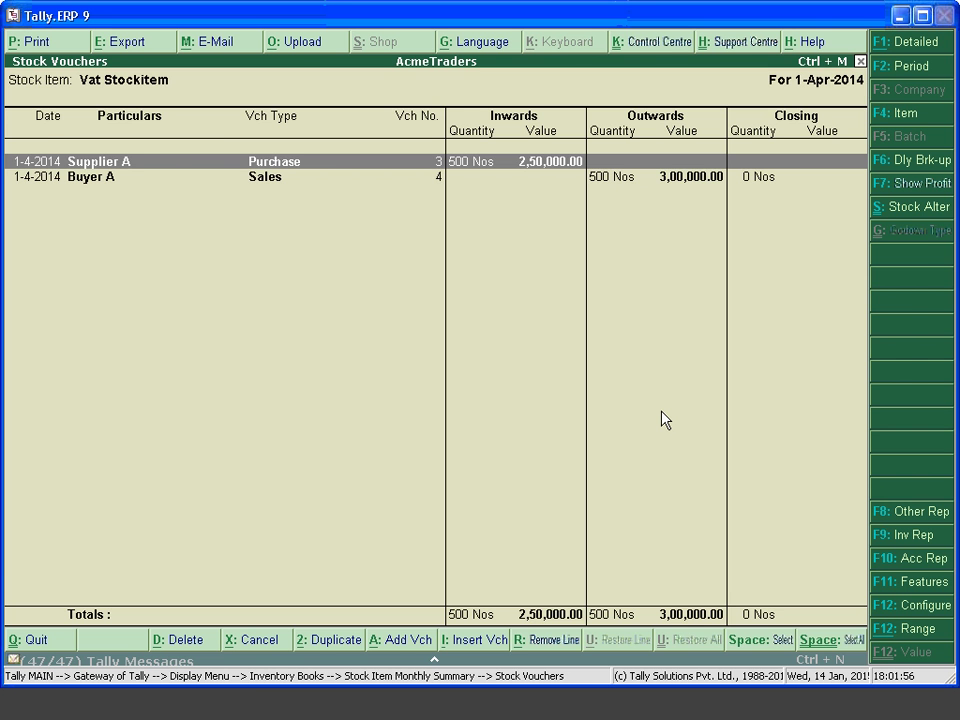
- View the Supplier A purchase voucher from the stock vouchers list and return without altering it
key("Return")
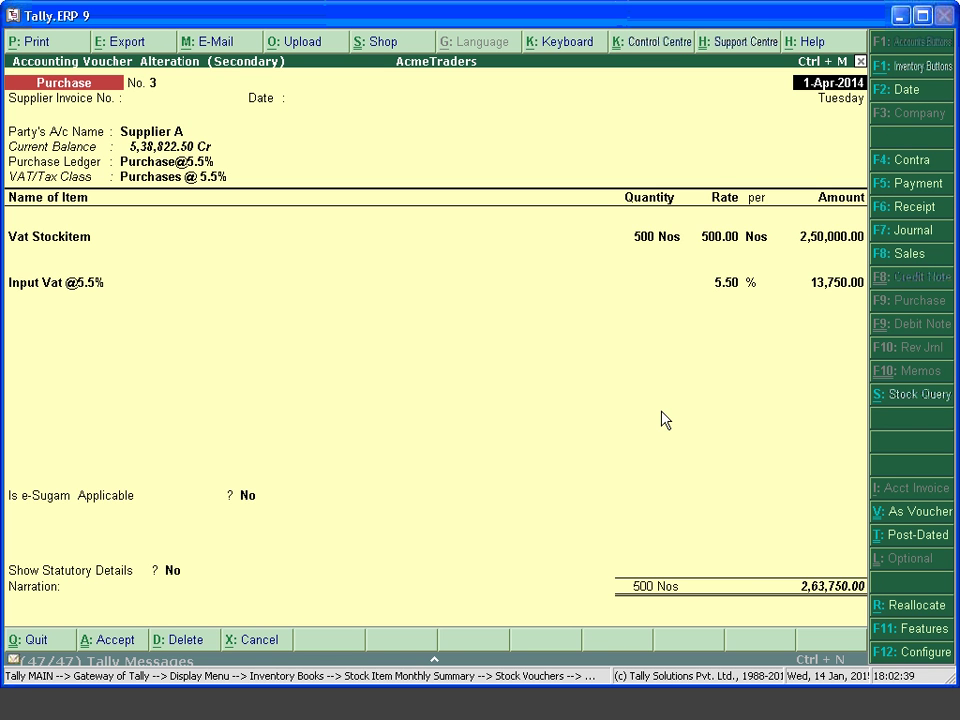
key("Escape")
key("n")
key("ctrl+a")
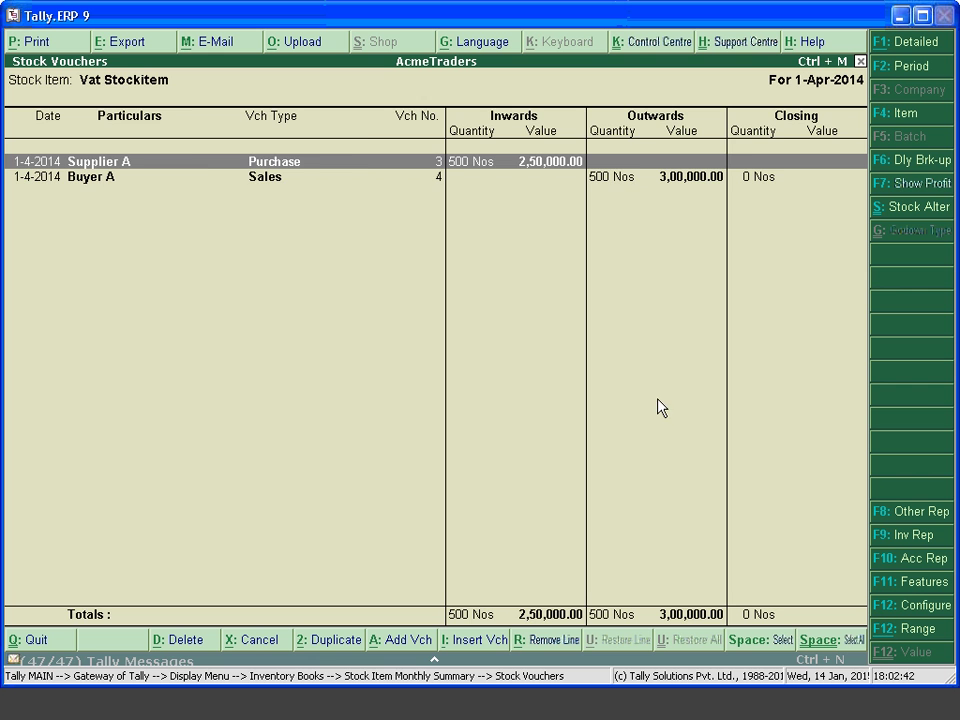
- Show the profit columns in the stock vouchers report and switch the report to the Beedings item
left_click(902, 188)
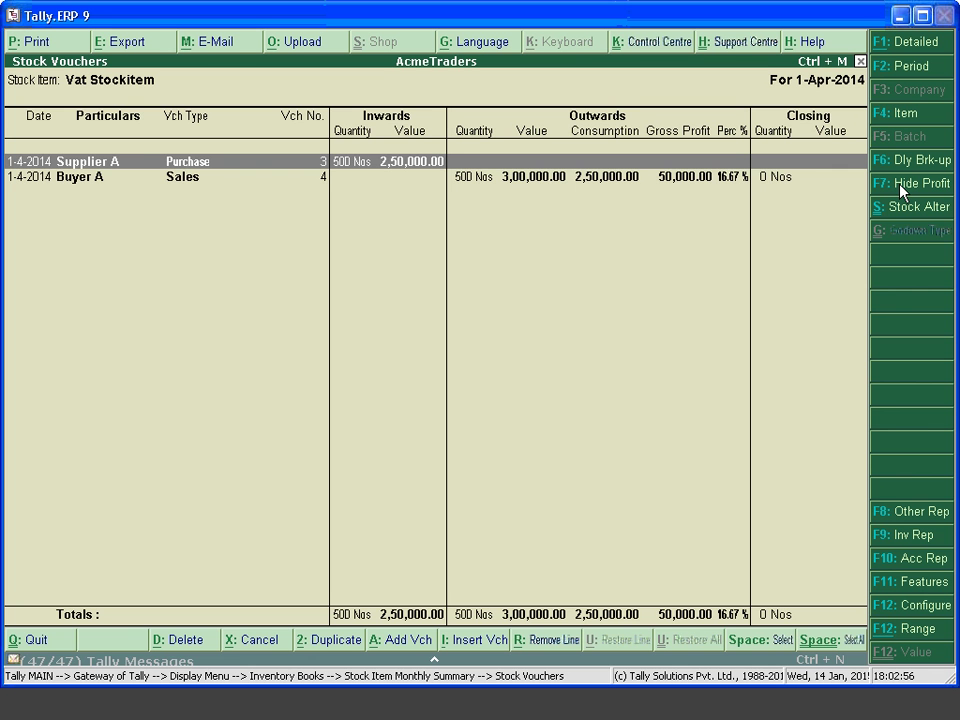
left_click(908, 114)
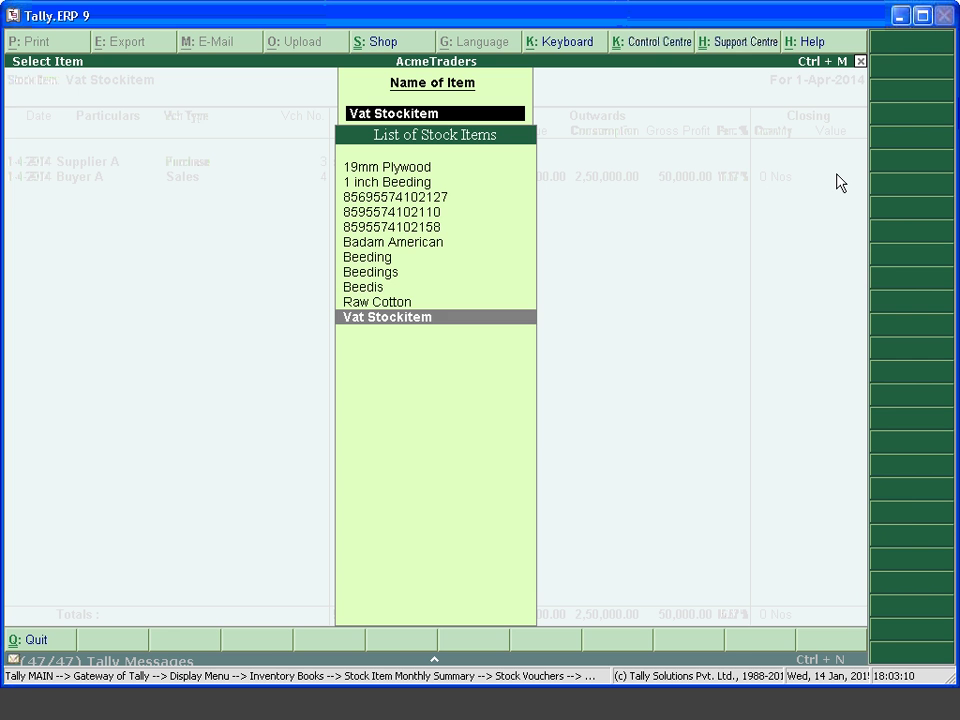
key("Up")
key("Up")
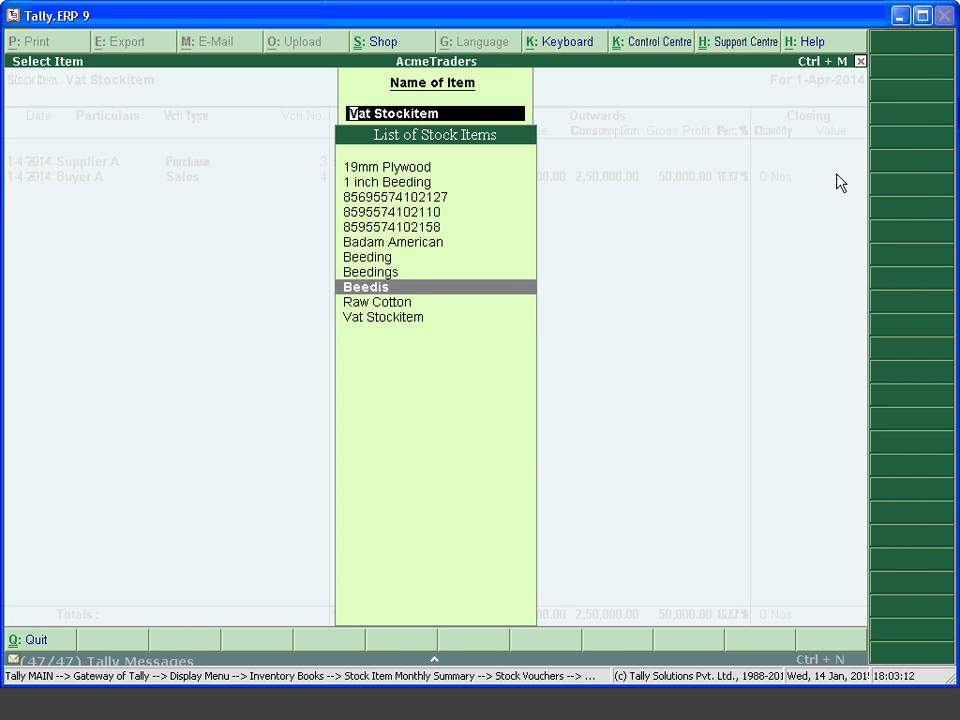
key("Up")
key("Return")
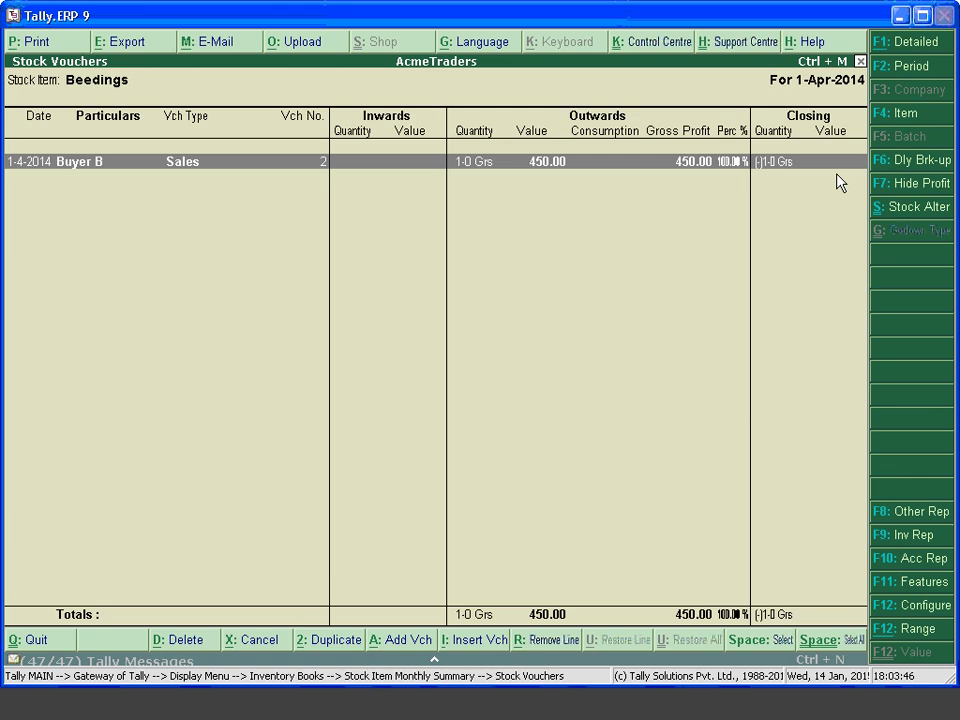
- Leave the item report and display the inventory Group Summary for the Primary stock group in detailed format
key("Escape")
key("Escape")
key("Escape")
key("Escape")
key("Escape")
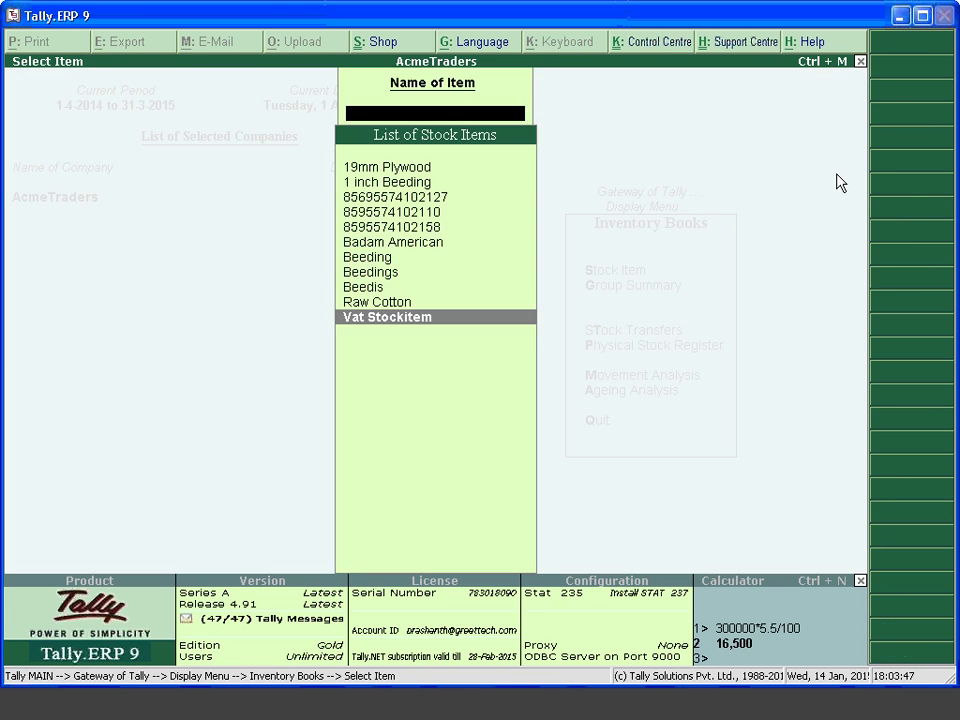
key("Return")
key("Down")
key("Down")
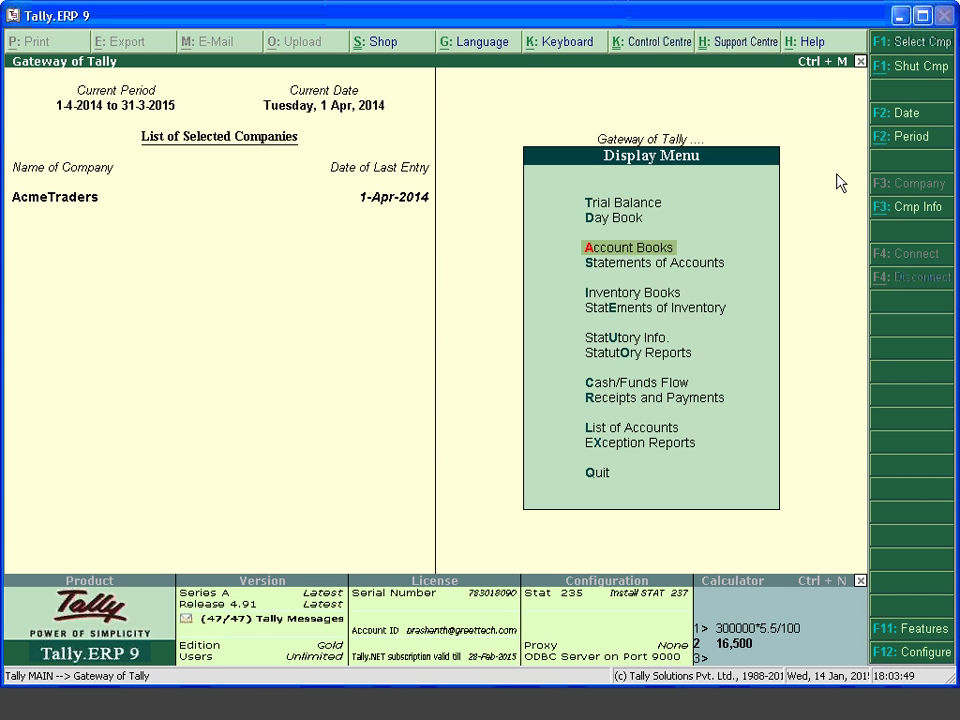
key("i")
key("Down")
key("Return")
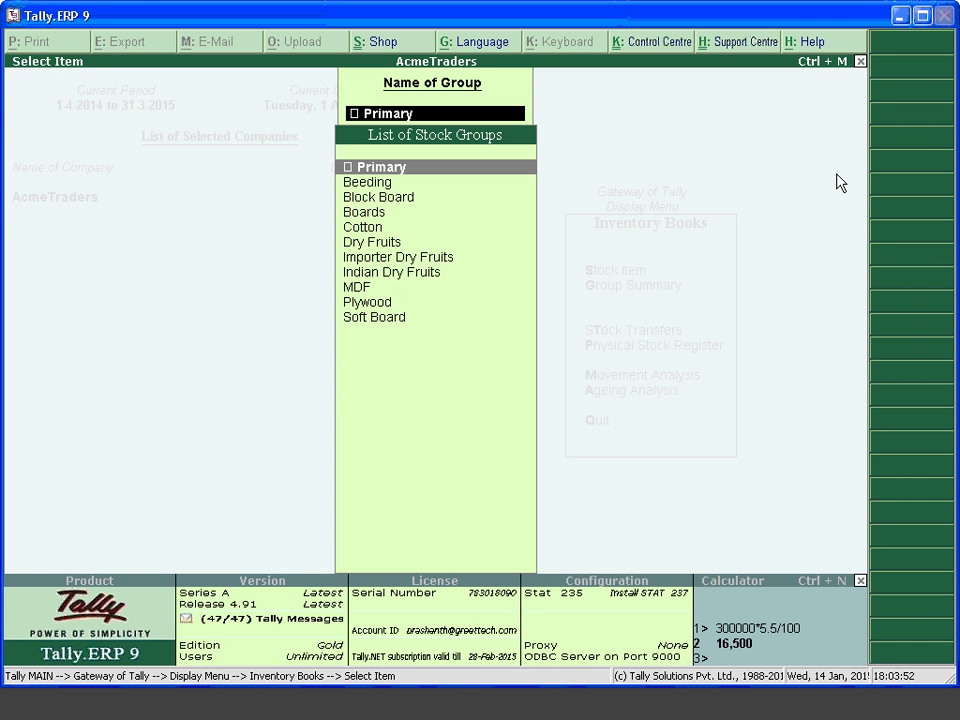
key("Return")
key("alt+F1")
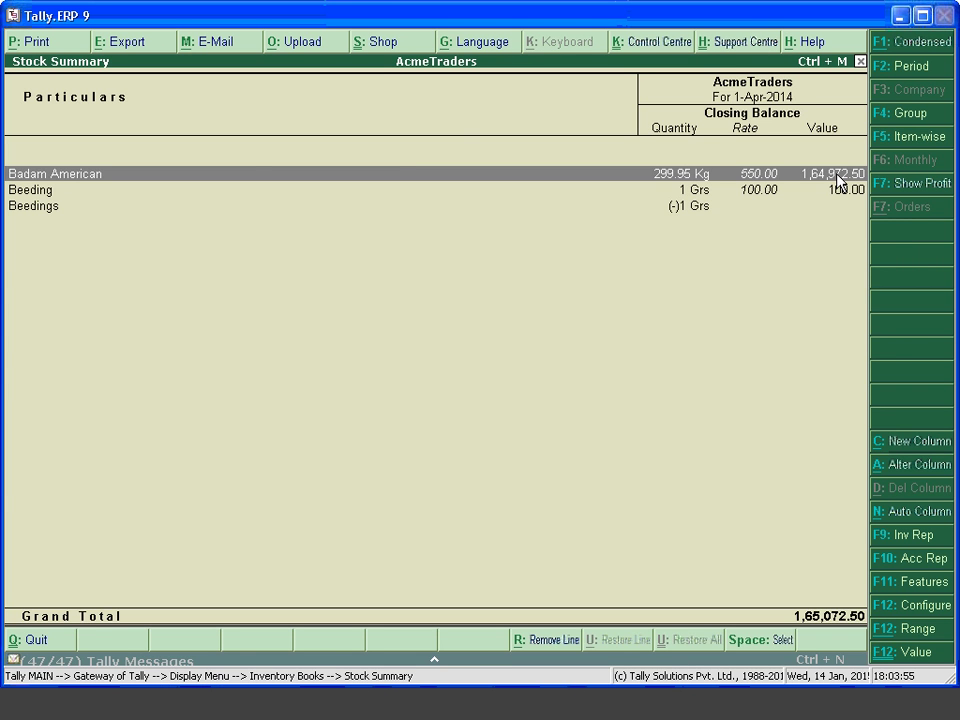
- Configure the stock summary to expand all levels in detailed format, and switch the report to its condensed view
key("F12")
key("Down")
key("Down")
key("Down")
key("Down")
key("Down")
key("Down")
key("Down")
key("Down")
key("Down")
key("Down")
key("Down")
key("Down")
key("Down")
key("Down")
key("Down")
key("Down")
key("Down")
key("Down")
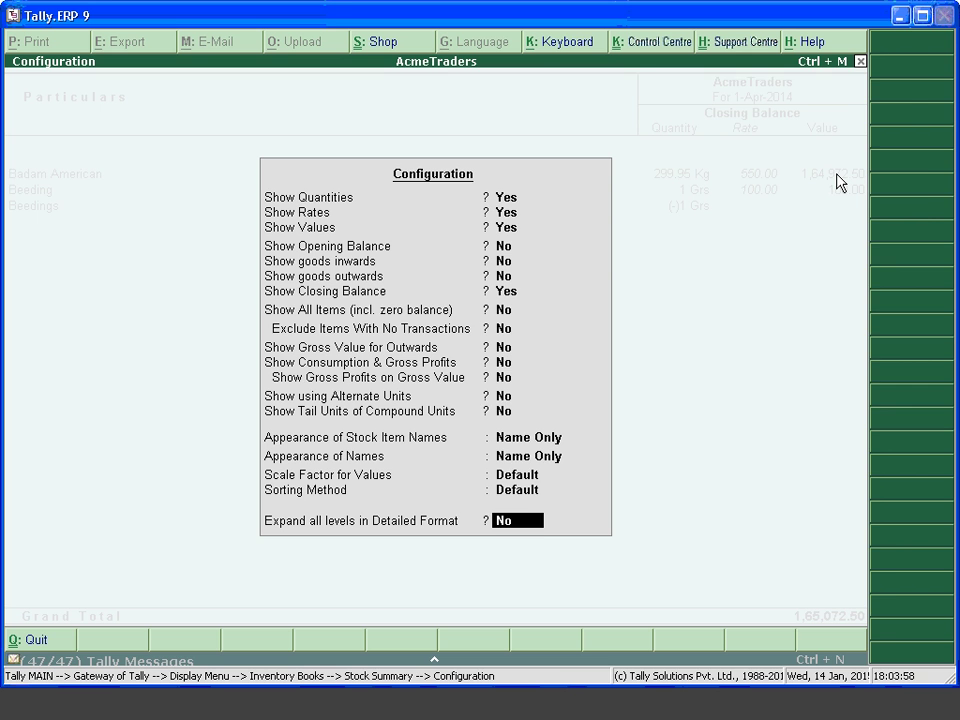
key("y")
key("alt+F1")
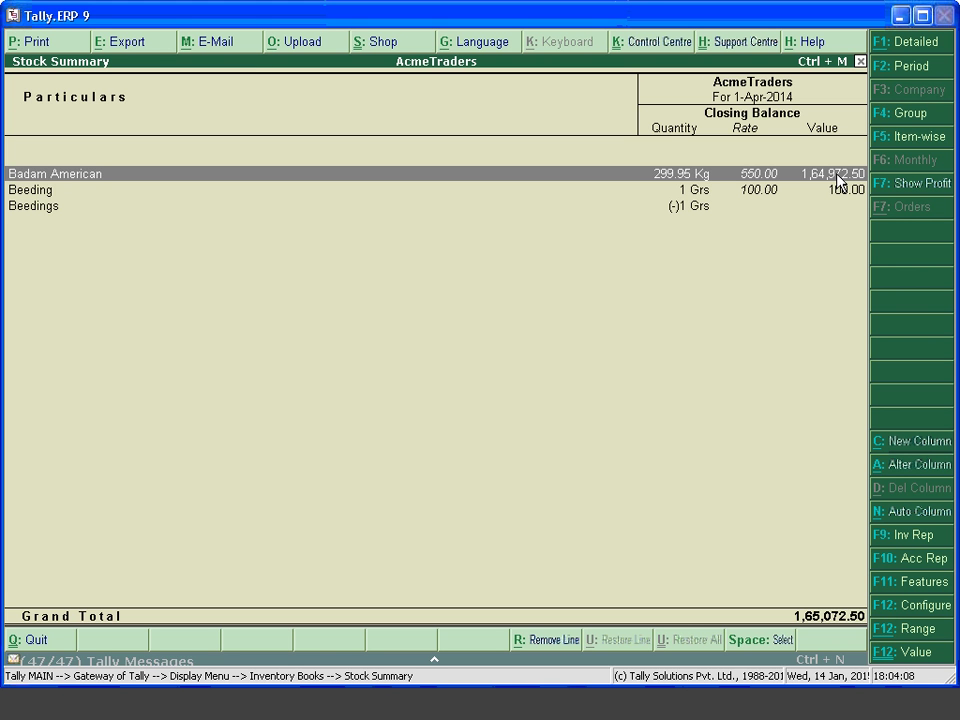
- Switch the stock summary to the Dry Fruits stock group
key("F4")
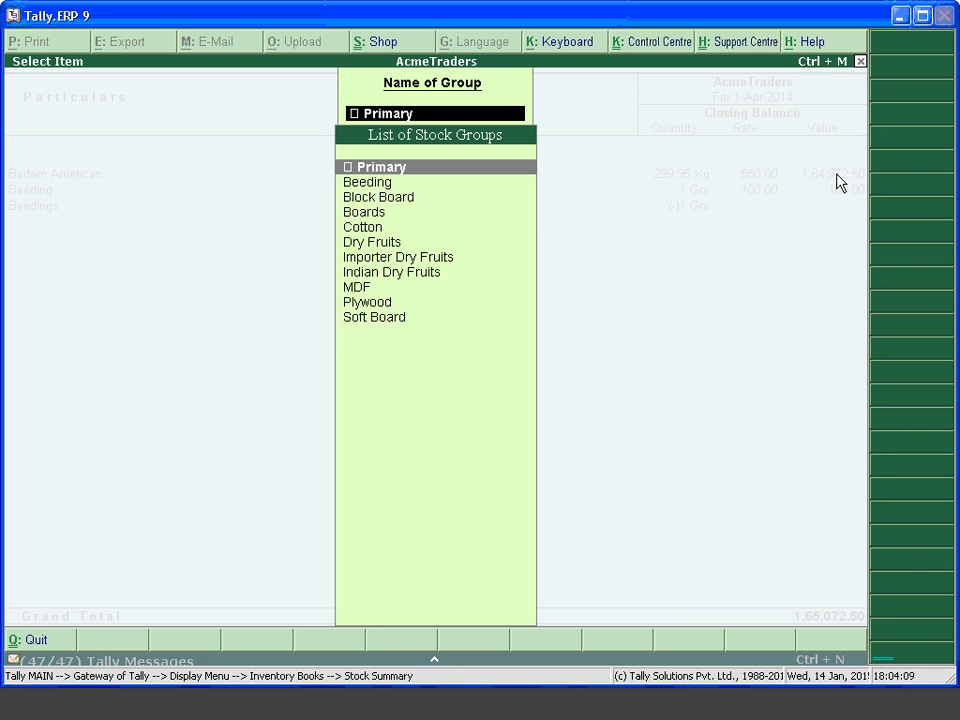
key("Down")
key("Down")
key("Down")
key("Down")
key("Down")
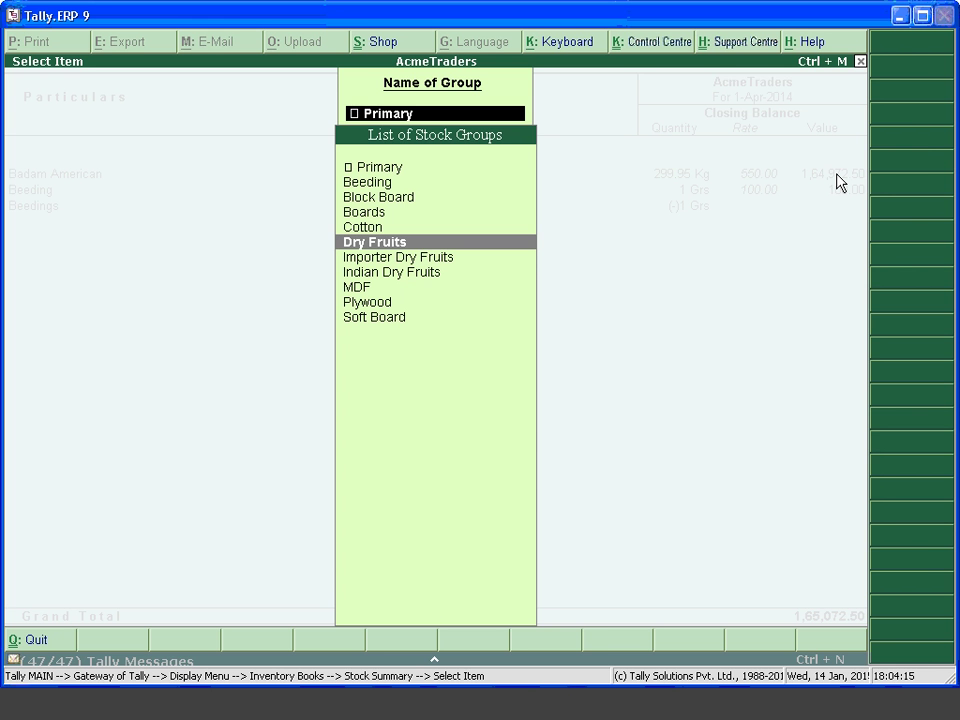
key("Return")
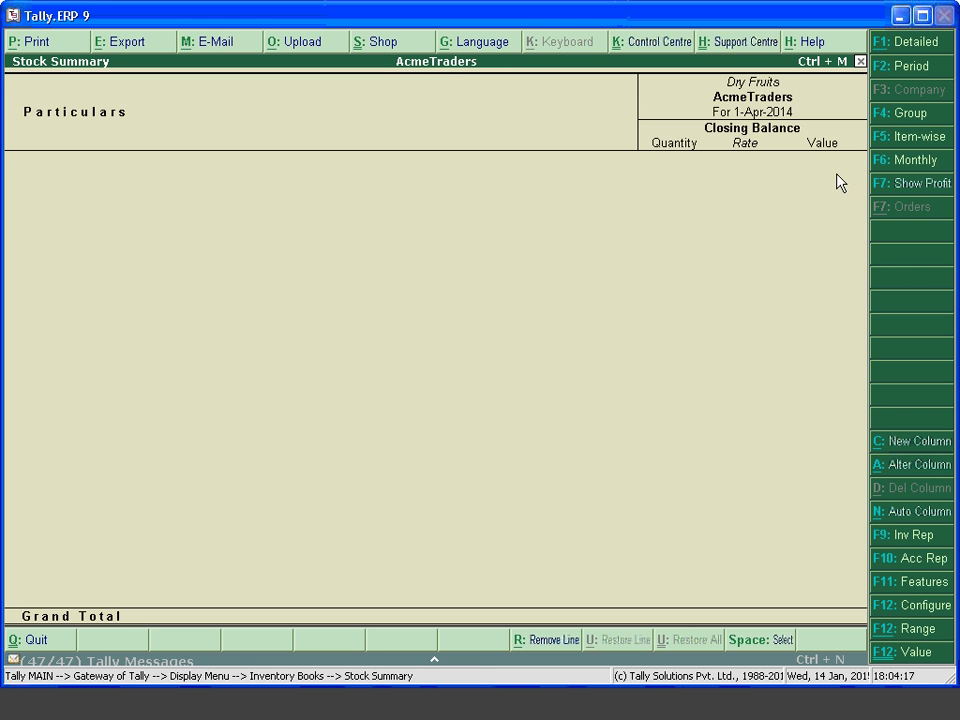
- Configure the Dry Fruits stock summary to show all items including zero balance and exclude items with no transactions
key("F12")
key("Down")
key("Down")
key("Down")
key("Down")
key("Down")
key("Down")
key("Down")
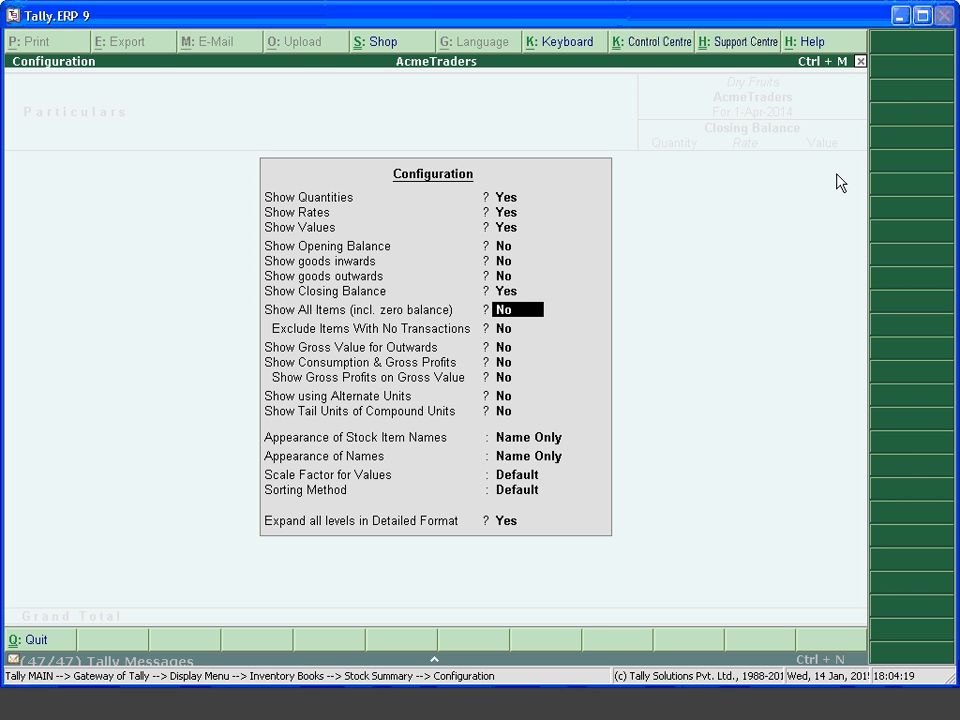
key("Down")
key("Up")
key("y")
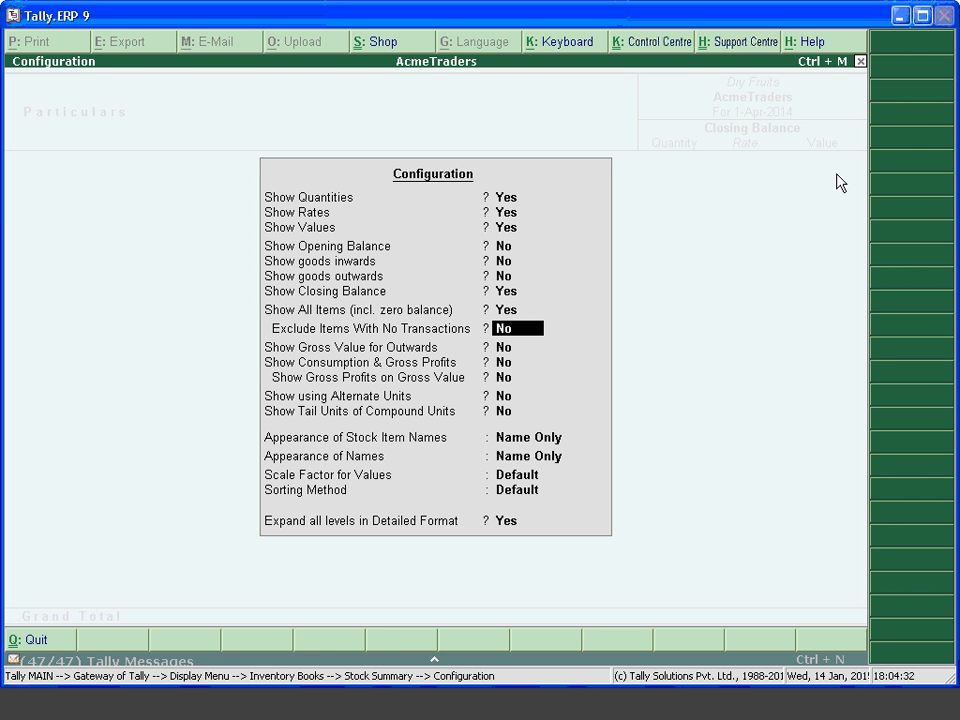
key("y")
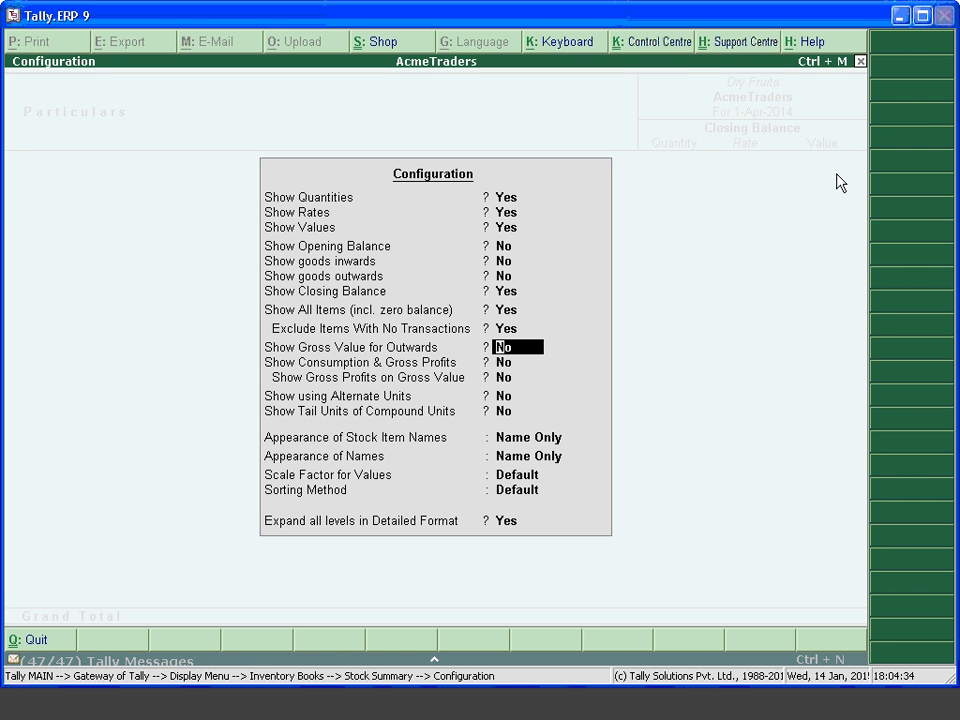
key("ctrl+a")
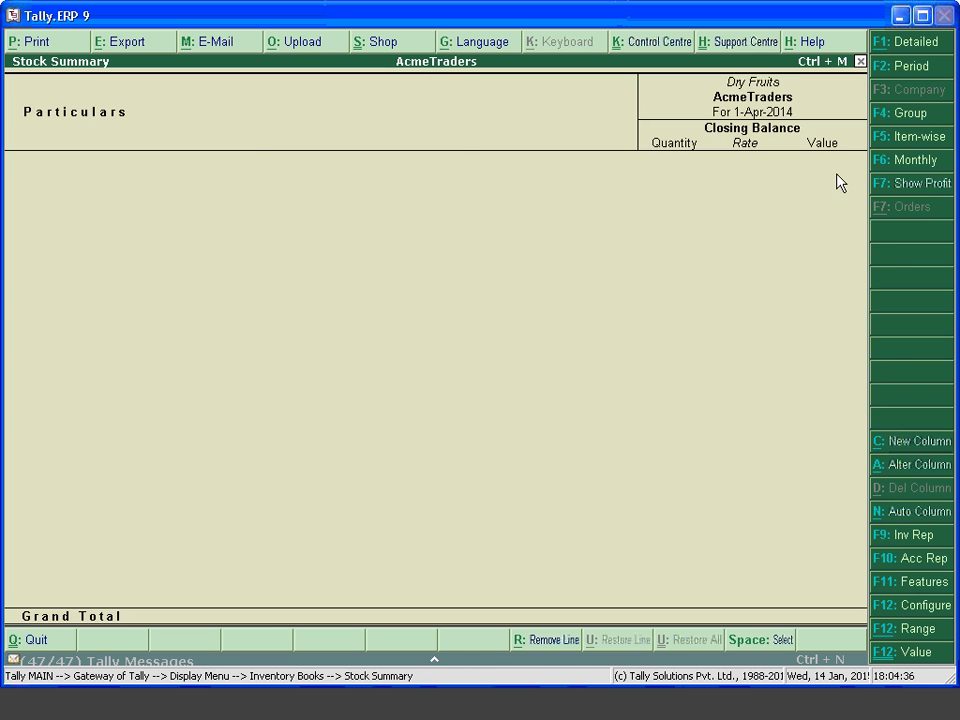
- Review the Dry Fruits stock summary's configuration options, accepting the current settings
key("F12")
key("Return")
key("Return")
key("Return")
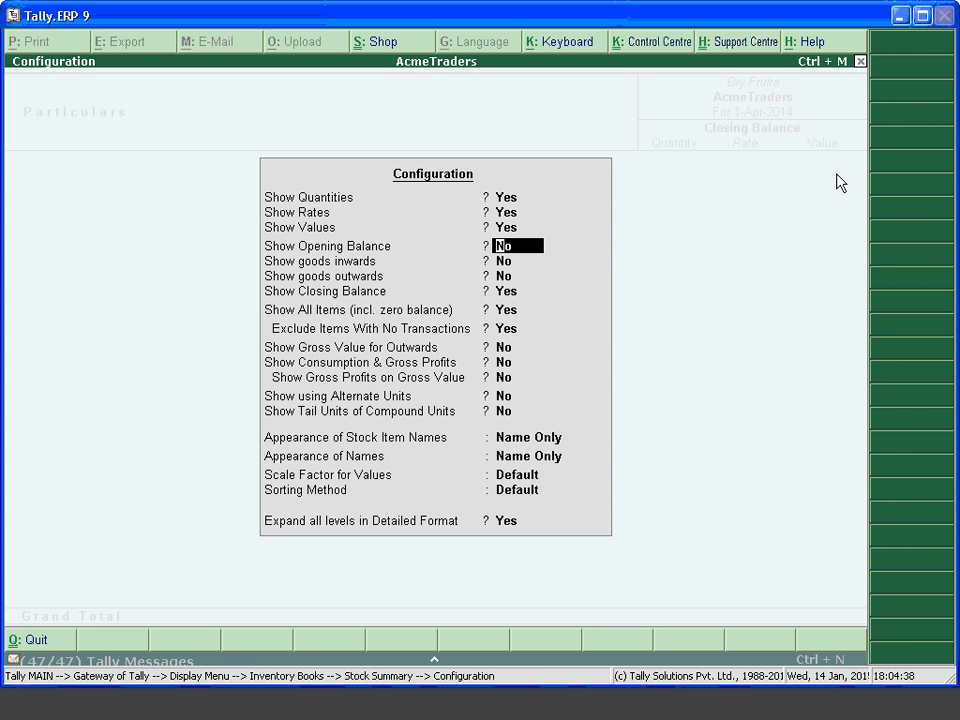
key("Return")
key("Return")
key("Return")
key("Return")
key("Return")
key("Return")
key("Return")
key("Return")
key("Return")
key("Return")
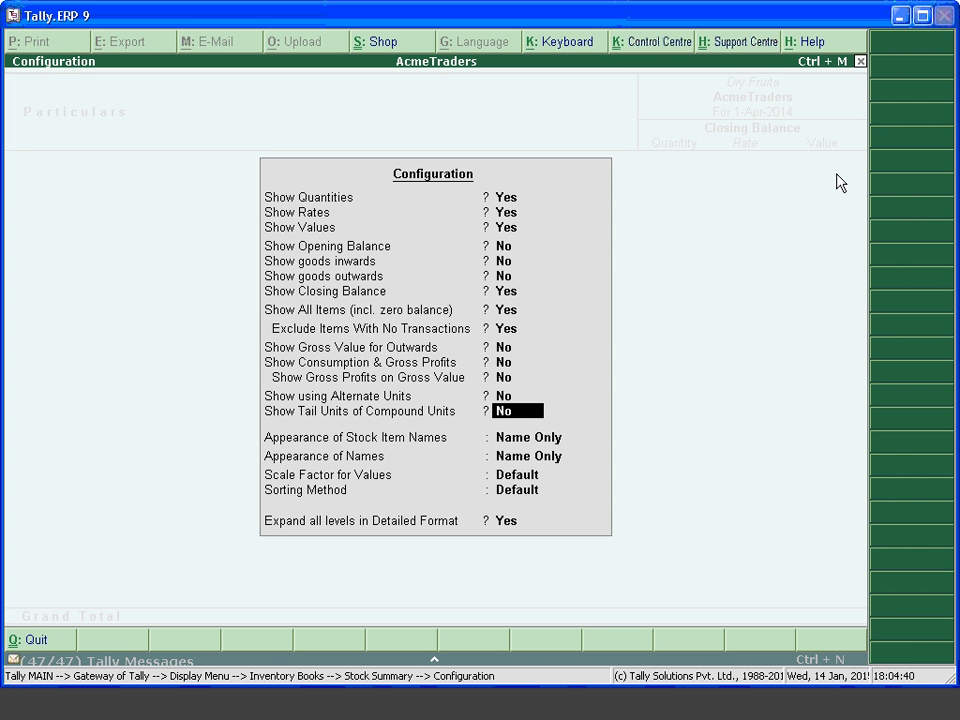
key("Return")
key("Return")
key("Return")
key("Return")
key("Return")
key("Return")
key("Return")
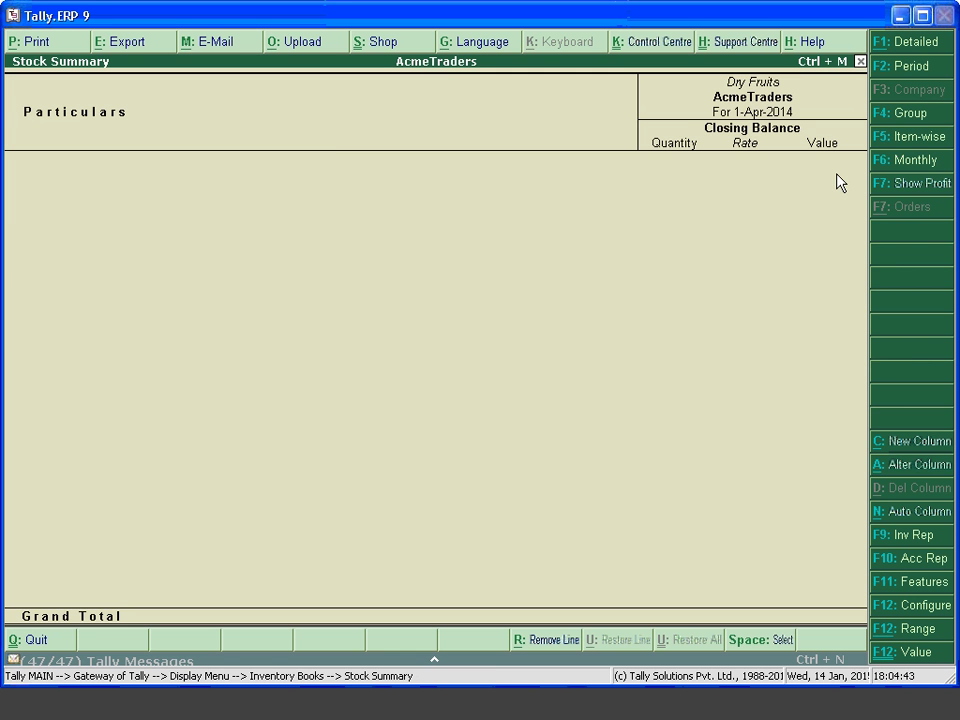
- Switch the stock summary to the Importer Dry Fruits stock group
key("F4")
key("Down")
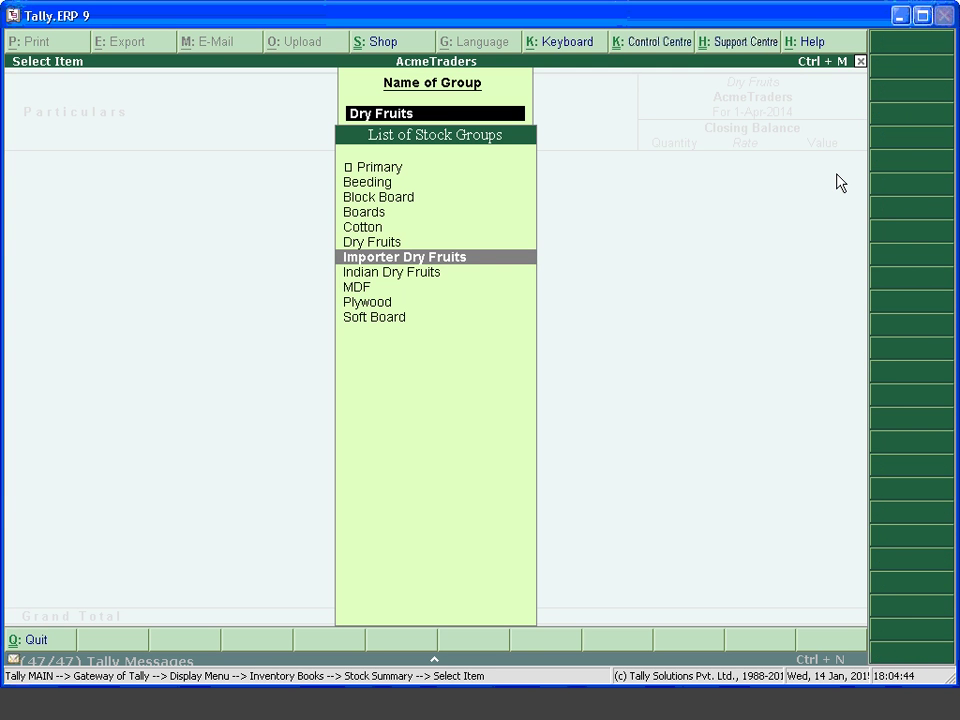
key("Return")
- Go through the list of stock groups for the Group Summary and display the report for the Beeding group
key("F4")
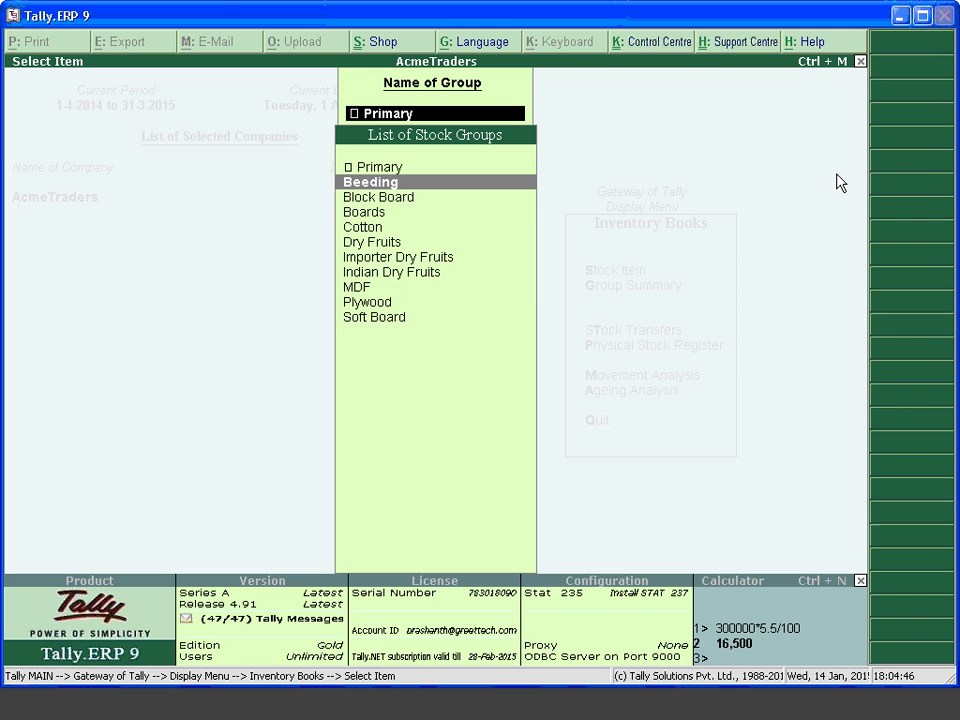
key("Down")
key("Down")
key("Down")
key("Down")
key("Down")
key("Down")
key("Down")
key("Down")
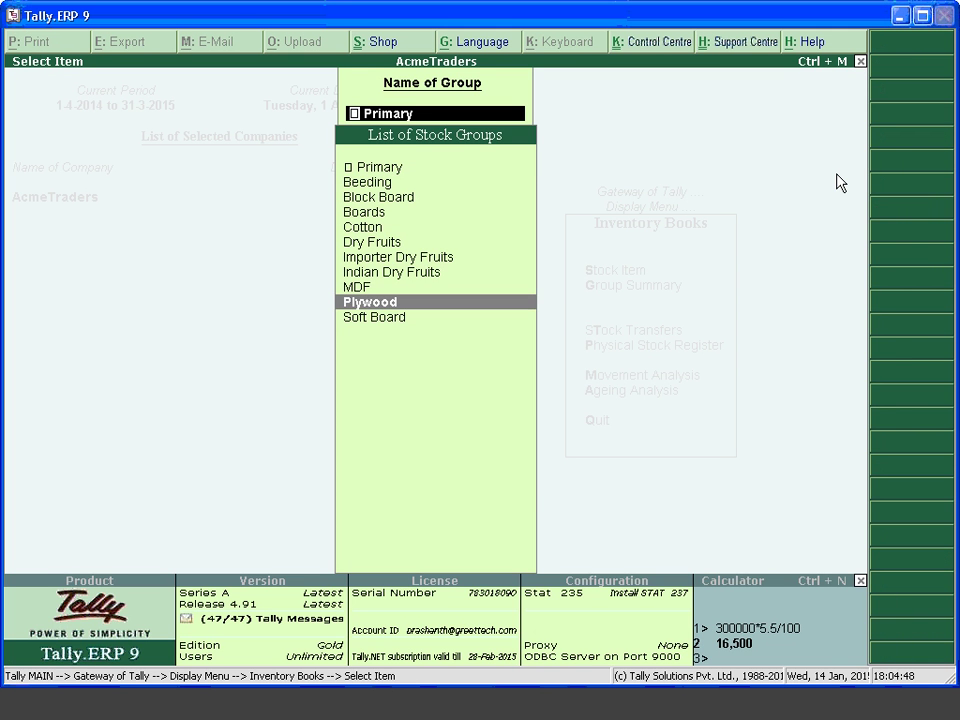
key("Up")
key("Up")
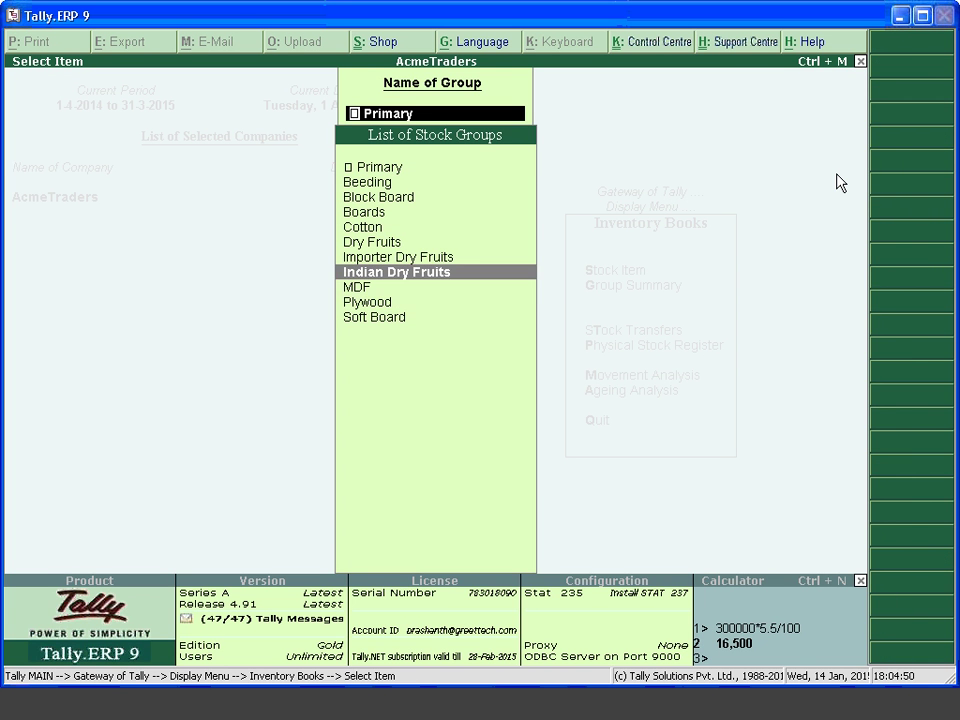
key("Up")
key("Up")
key("Up")
key("Up")
key("Down")
key("Down")
key("Down")
key("Down")
key("Down")
key("Down")
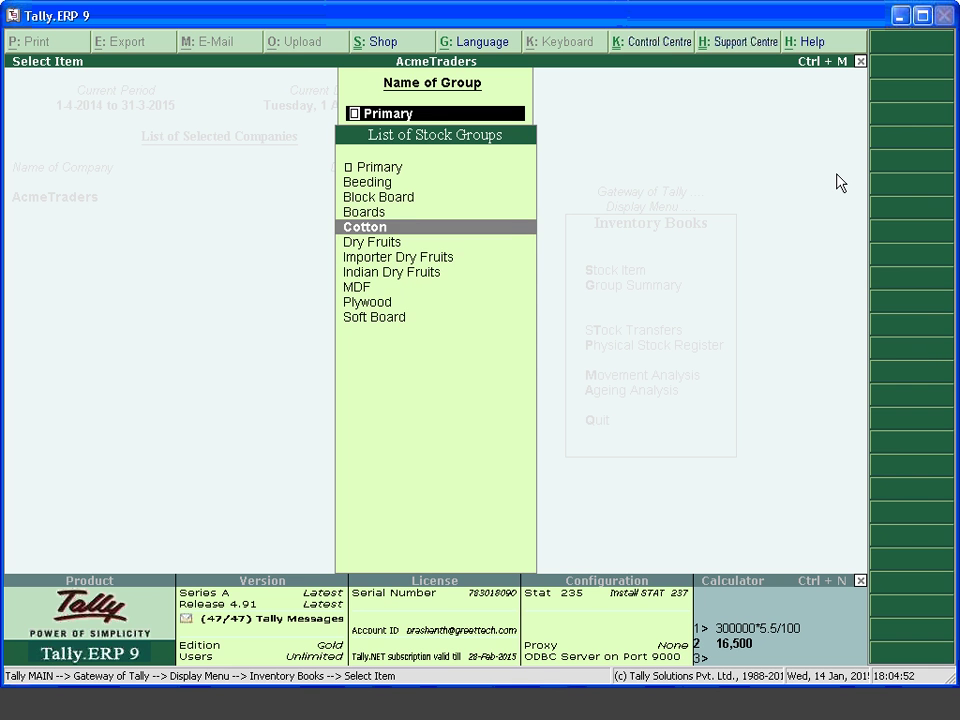
key("Up")
key("Up")
key("Up")
key("Up")
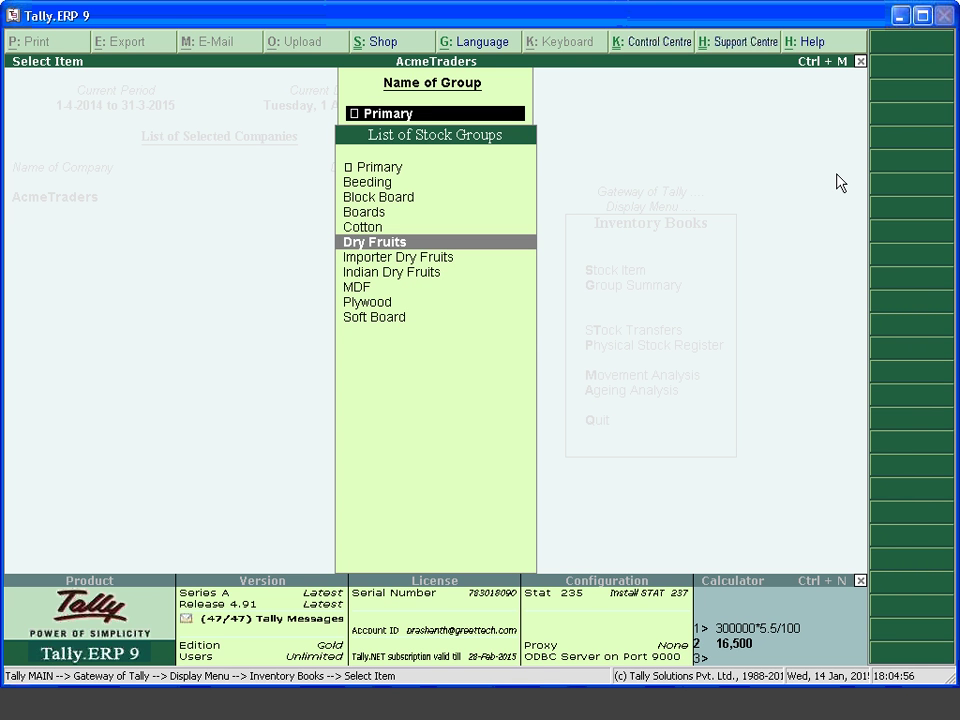
key("Up")
key("Up")
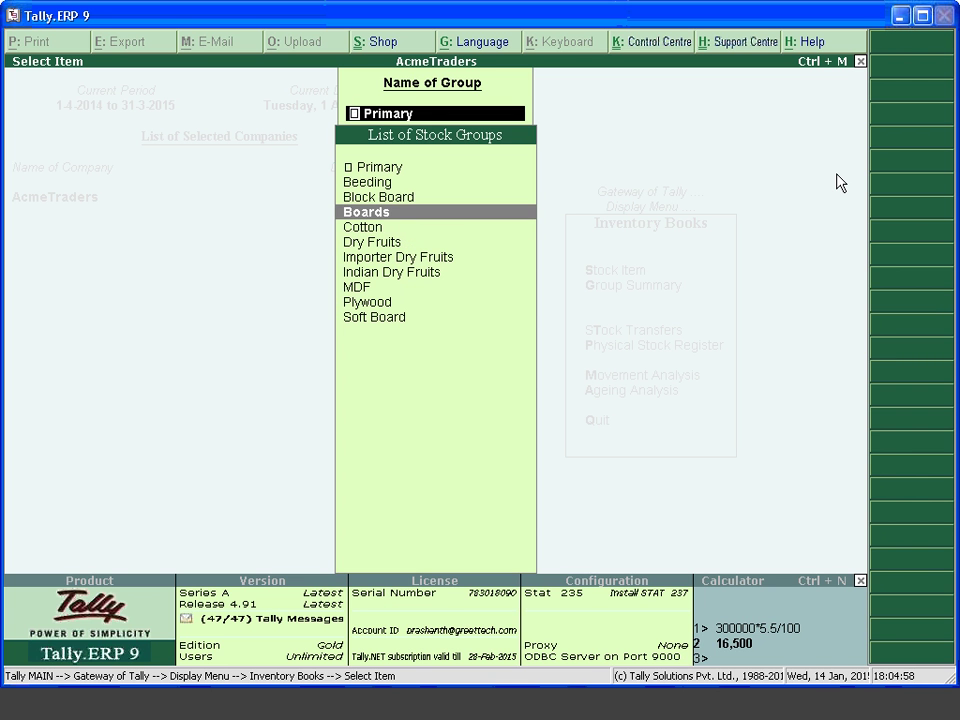
key("Down")
key("Down")
key("Down")
key("Up")
key("Up")
key("Up")
key("Up")
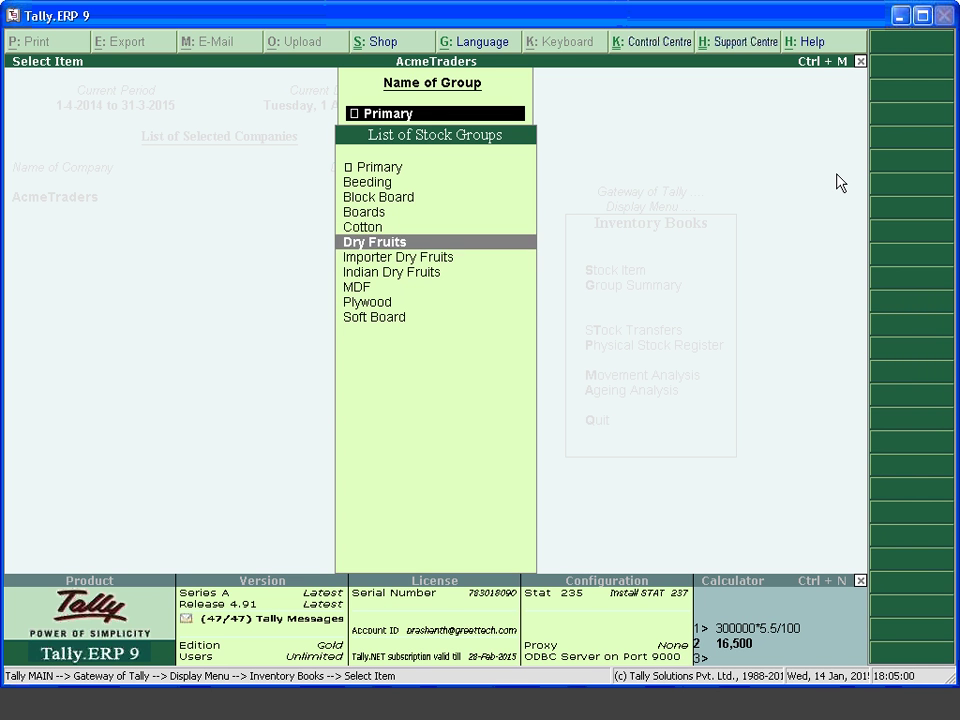
key("Up")
key("Return")
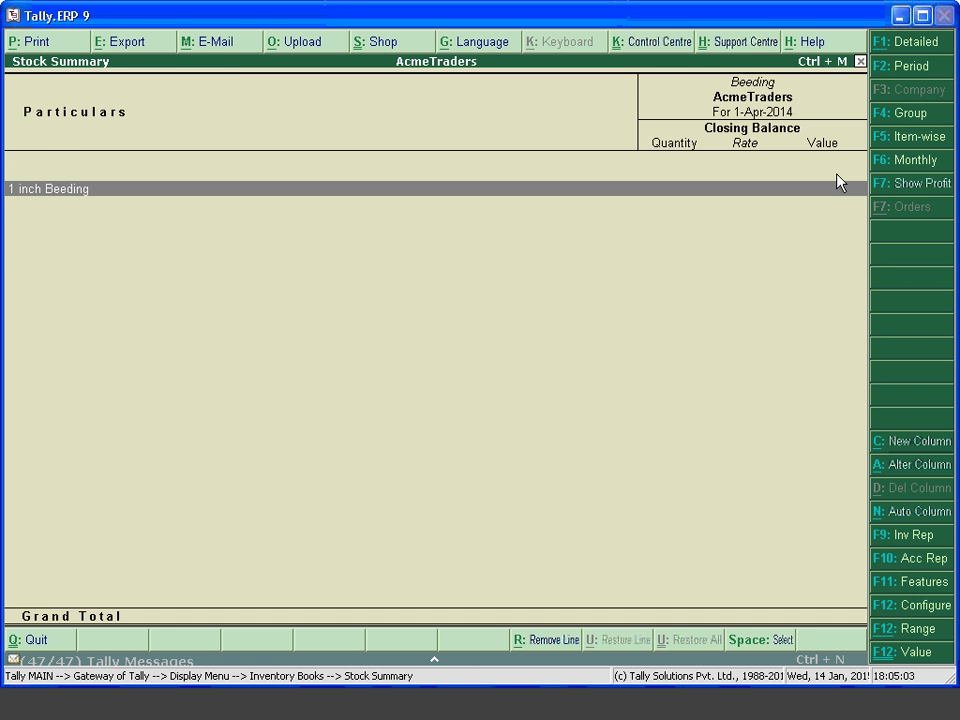
- Open the 1 inch Beeding stock item's master to check its parent group, and return to the Beeding stock summary
key("ctrl+Return")
key("Return")
key("Return")
key("Return")
key("Return")
key("Return")
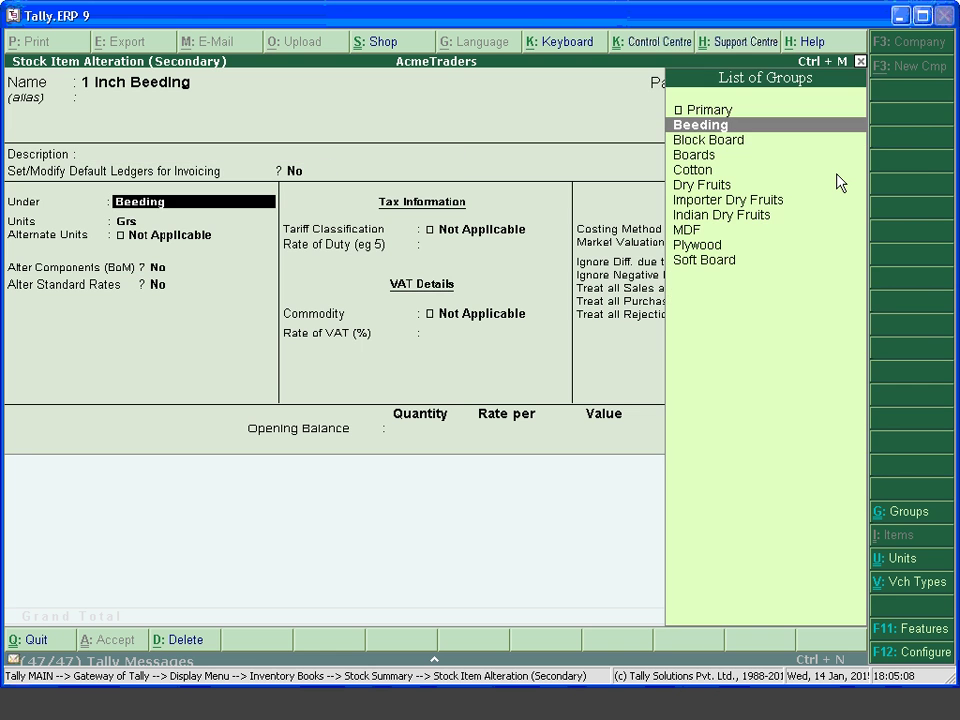
key("Escape")
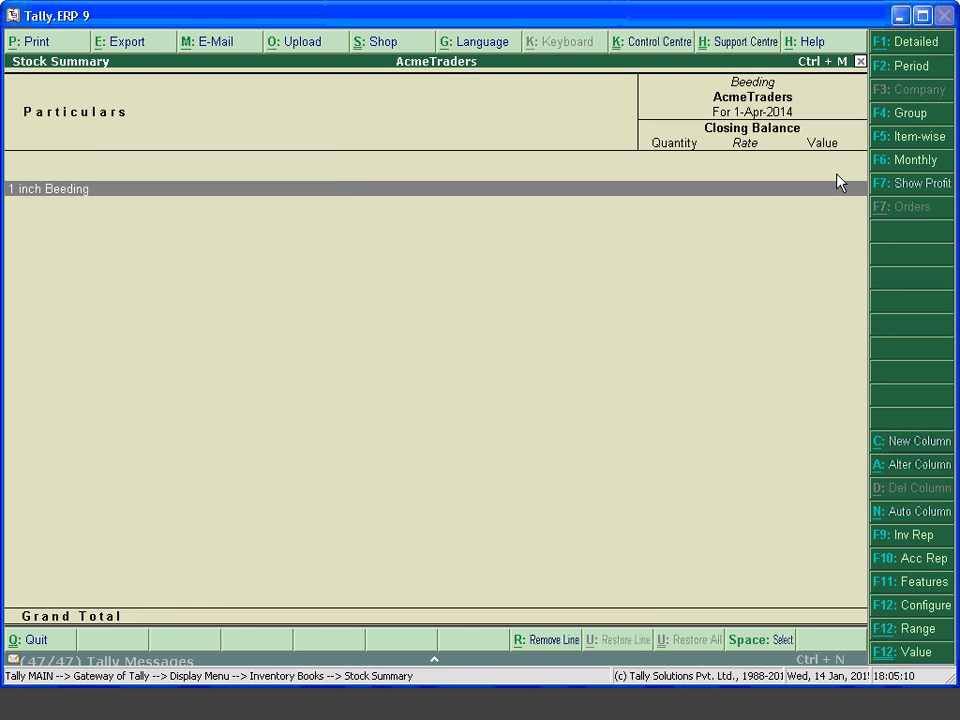
key("Escape")
key("Return")
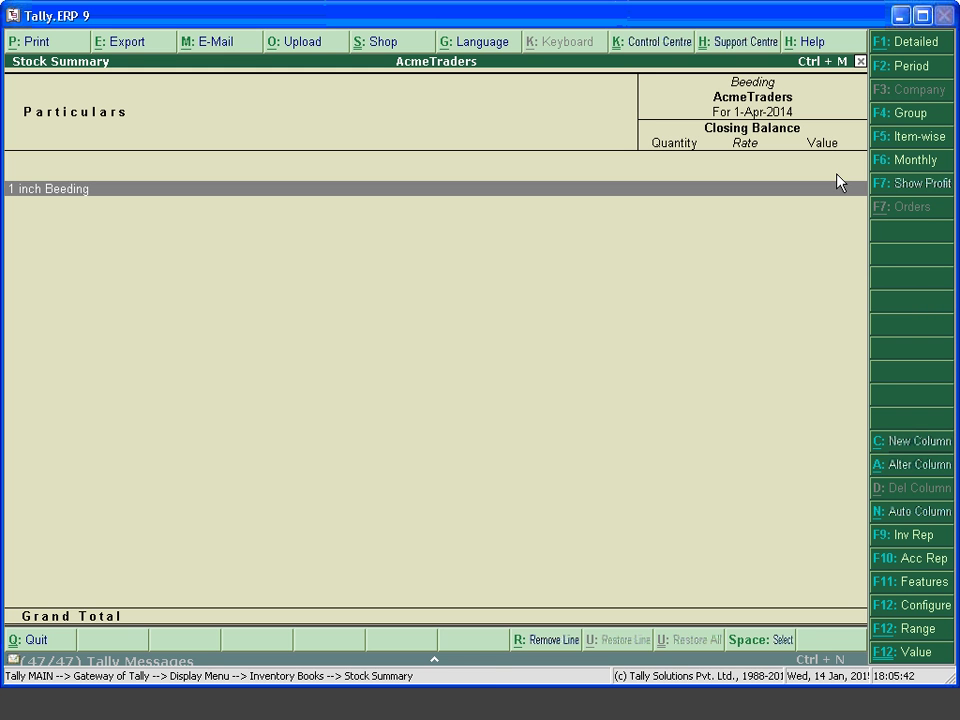
key("F2")
key("BackSpace")
key("Return")
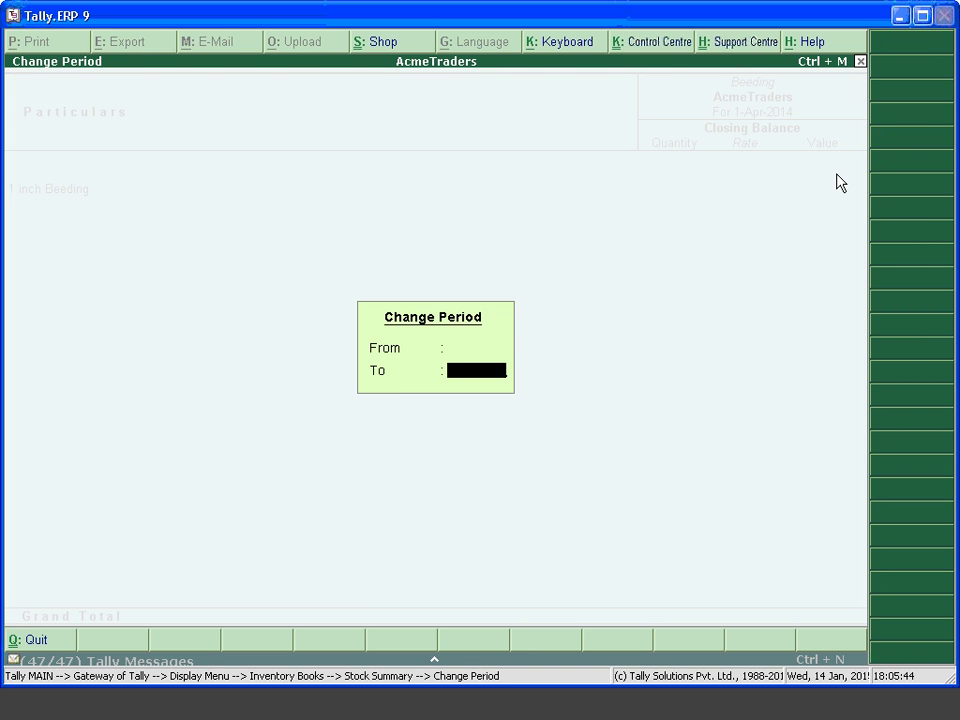
key("Return")
- Switch the stock summary from Beeding to the Block Board stock group
key("F4")
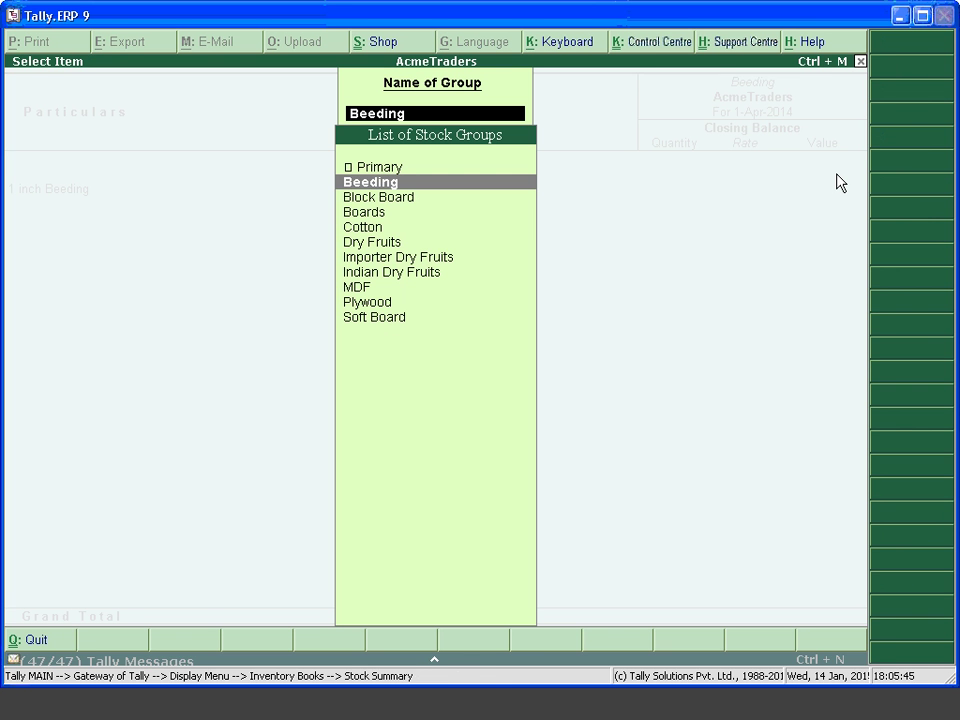
key("Down")
key("Down")
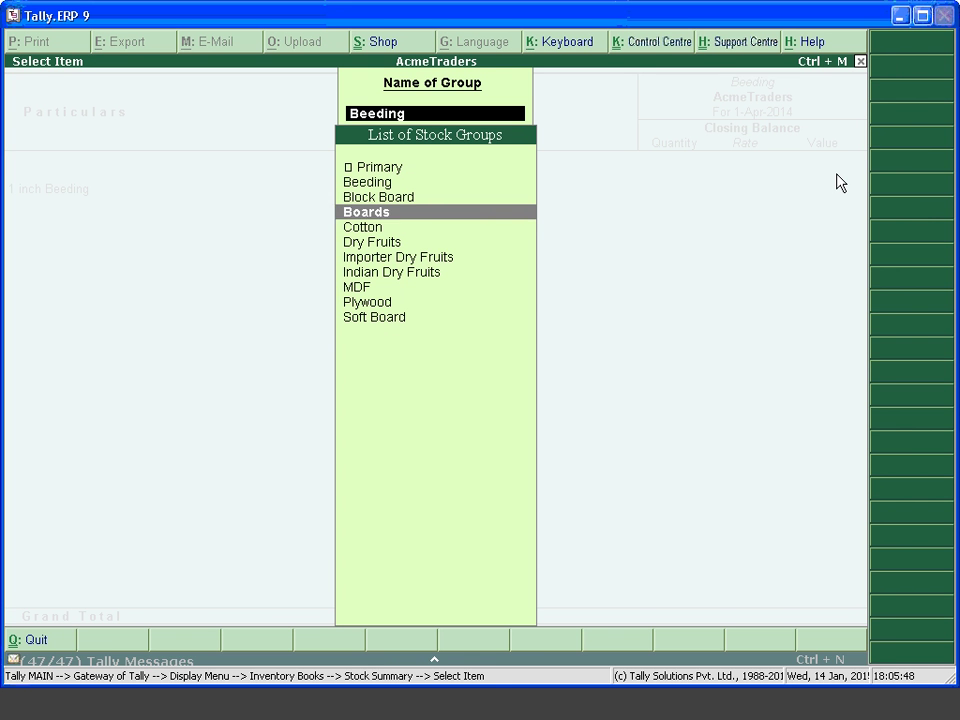
key("Down")
key("Down")
key("Down")
key("Down")
key("Down")
key("Up")
key("Up")
key("Up")
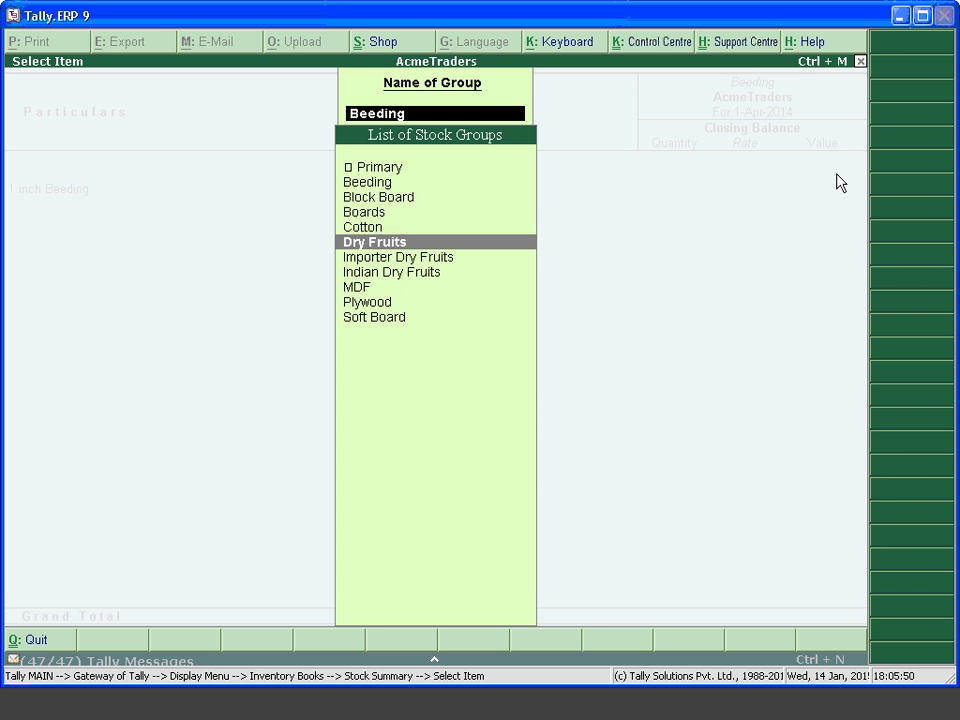
key("Up")
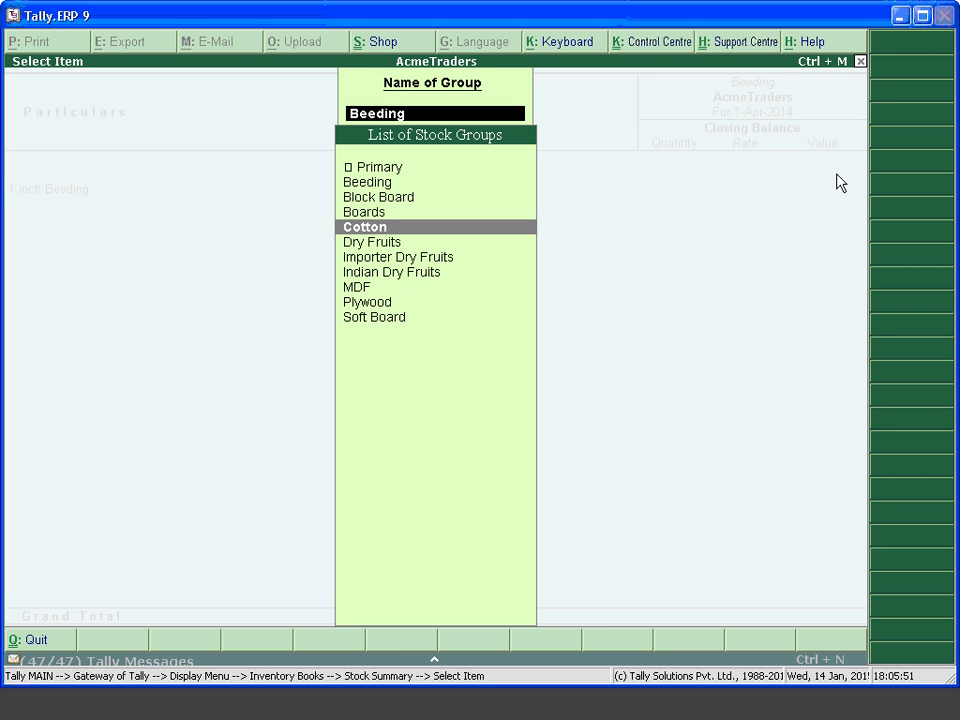
key("Up")
key("Up")
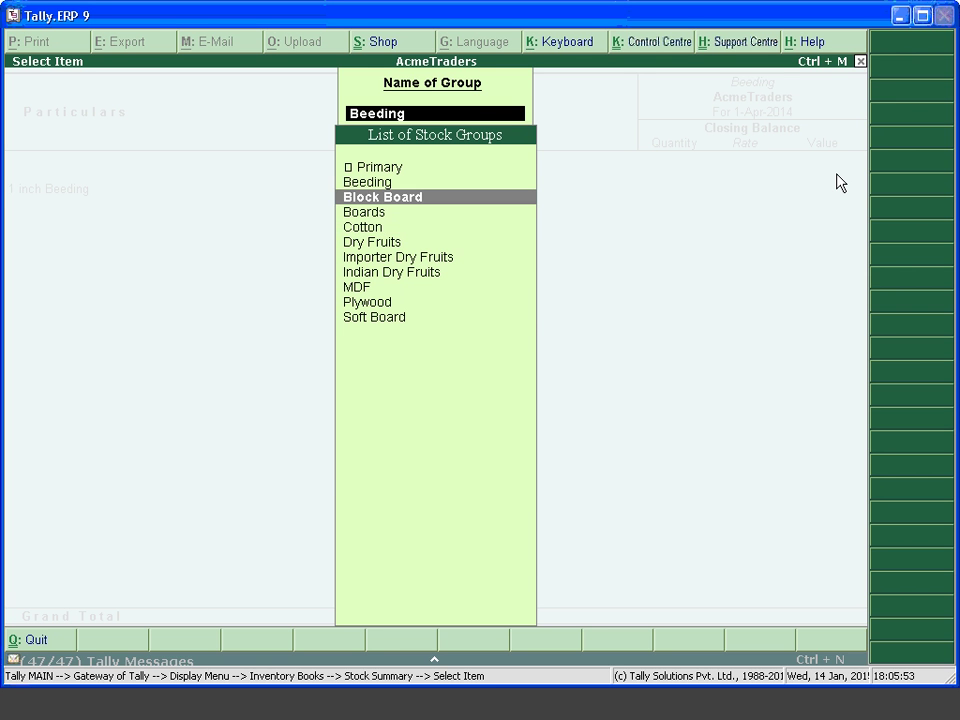
key("Down")
key("Up")
key("Return")
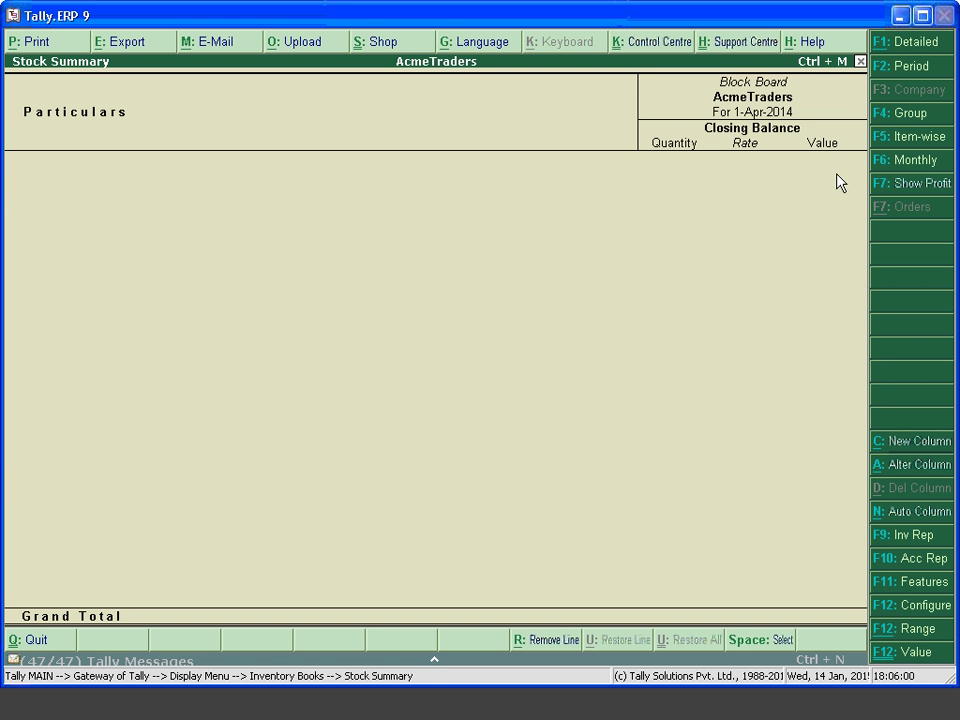
- Switch the stock summary back to the Beeding stock group
key("F4")
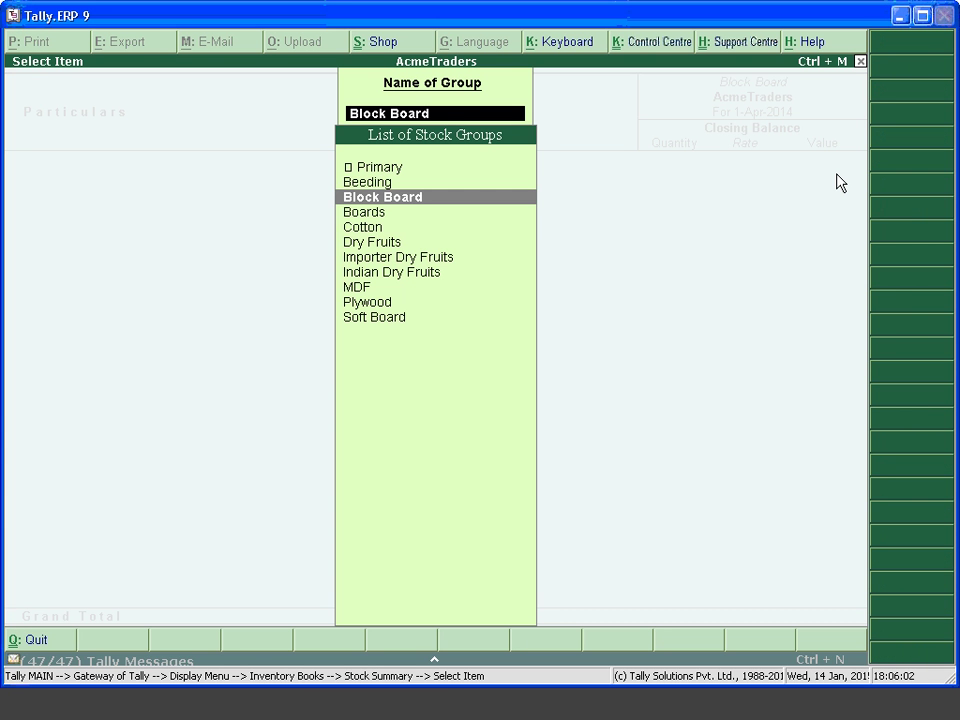
key("Down")
key("Up")
key("Up")
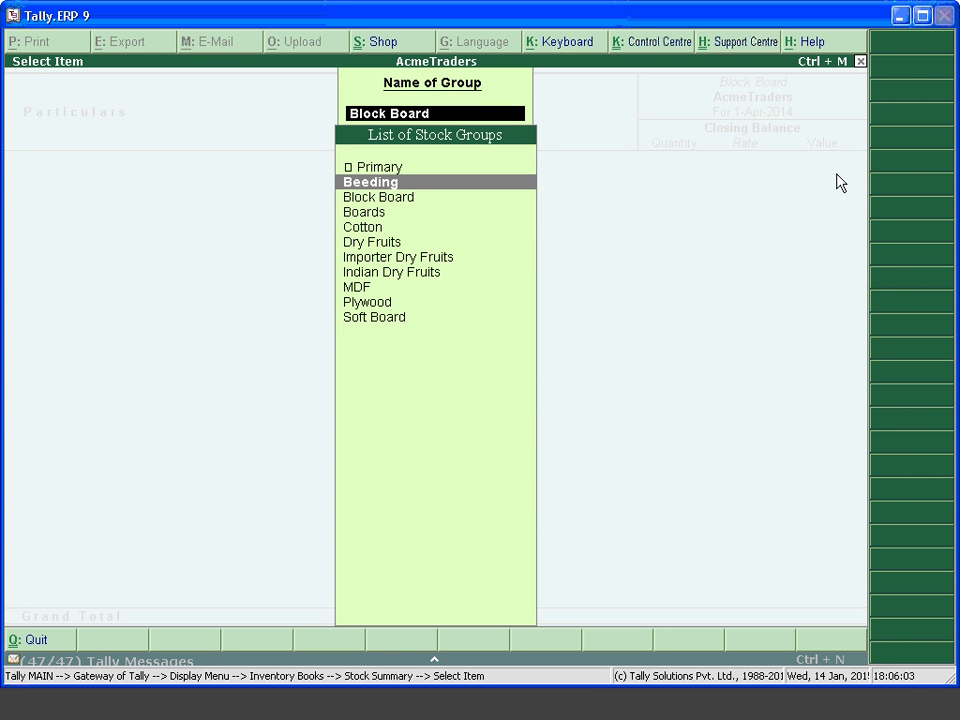
key("Down")
key("Down")
key("Down")
key("Up")
key("Up")
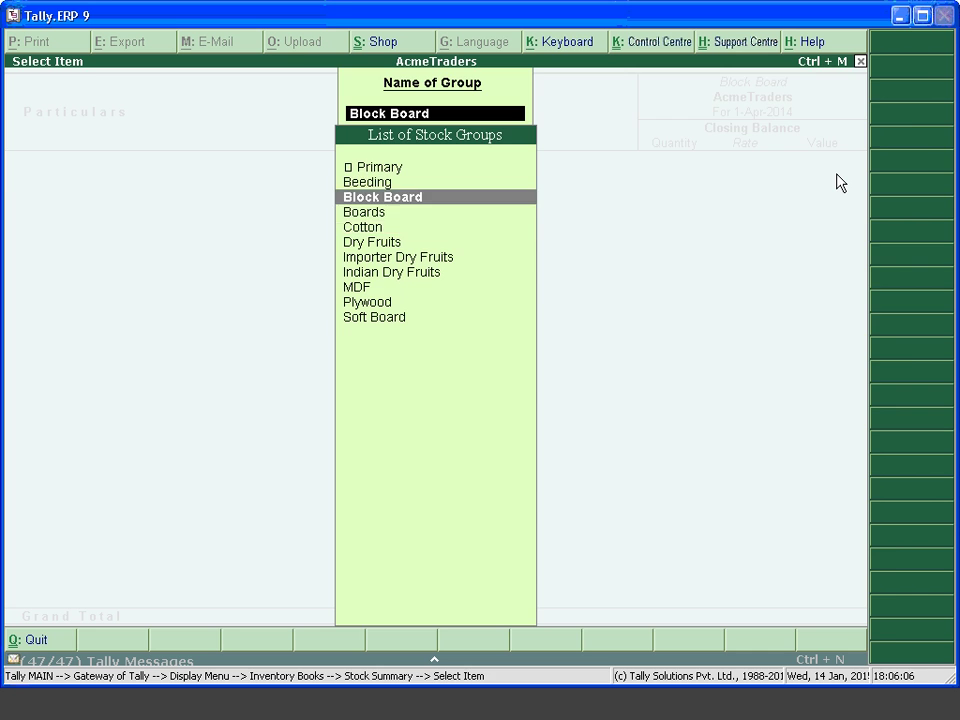
key("Up")
key("Return")
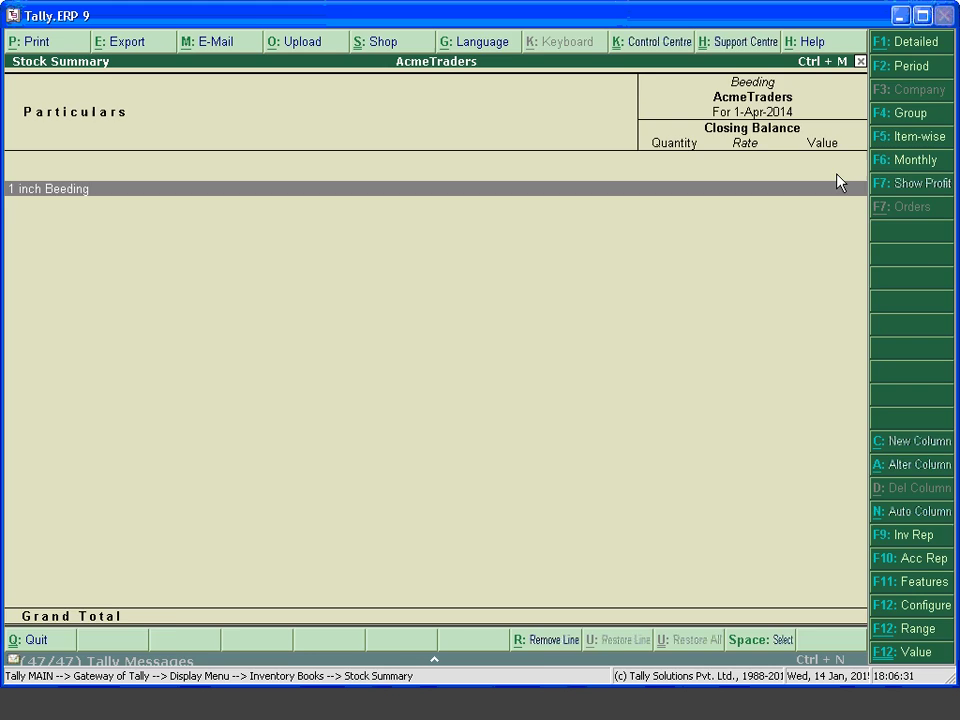
- Leave the stock summary and display the Stock Query for 1 inch Beeding under Statements of Inventory
key("Escape")
key("Escape")
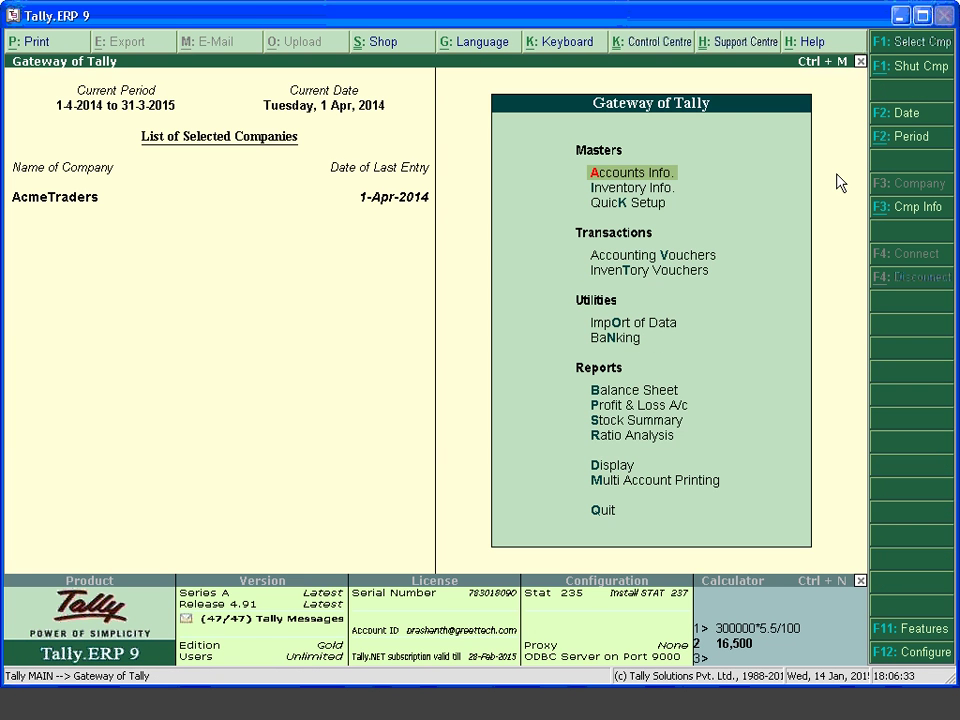
key("d")
key("Down")
key("Down")
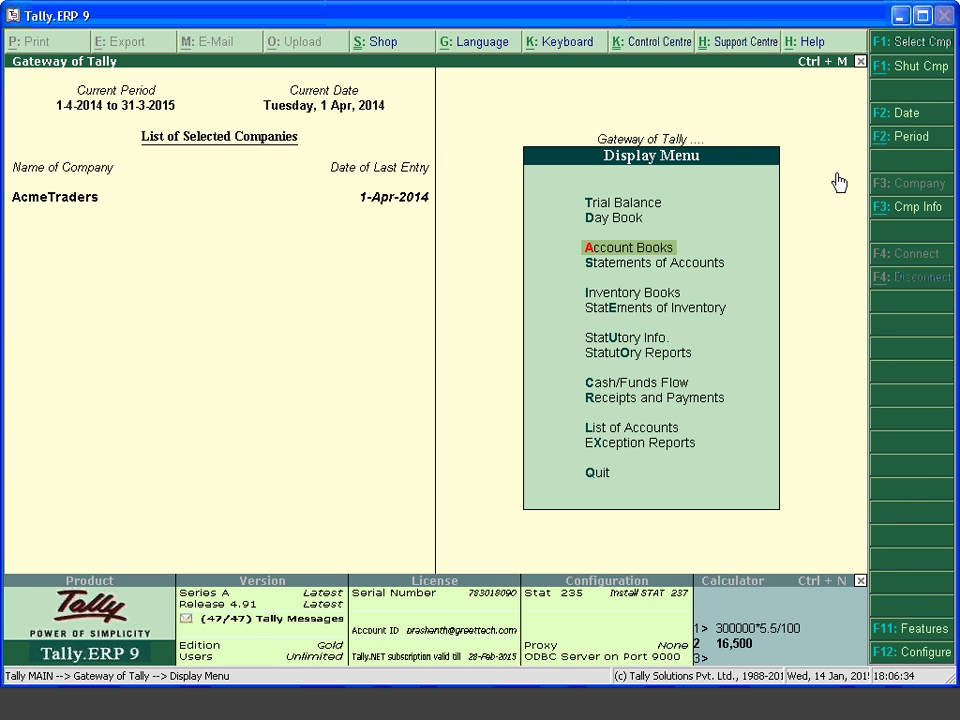
key("Down")
key("Down")
key("Down")
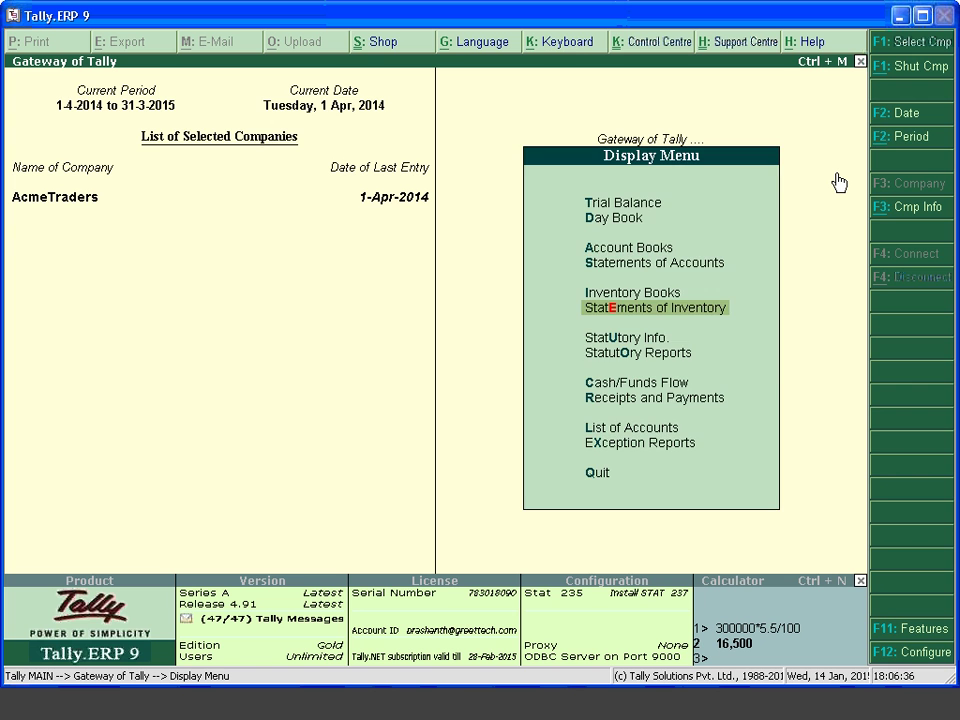
key("Return")
key("Return")
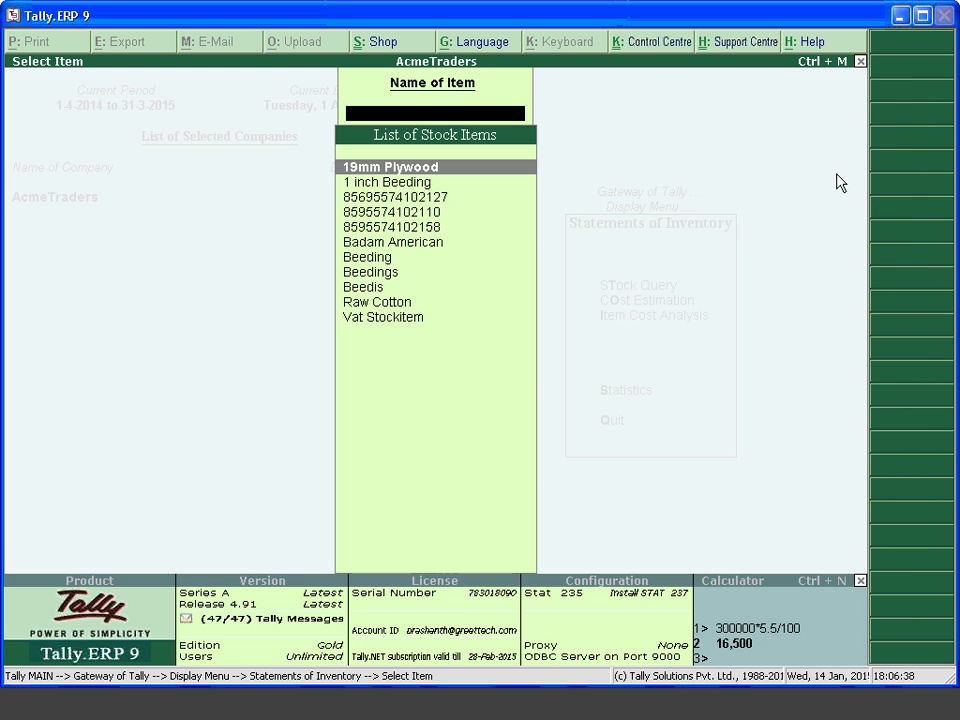
key("Down")
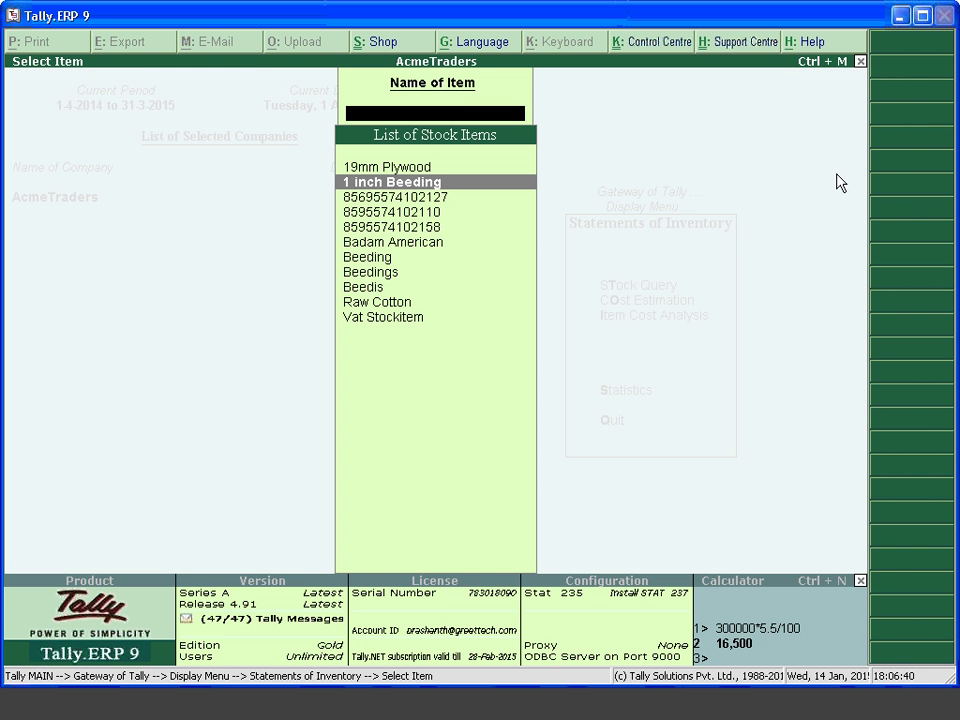
key("Return")
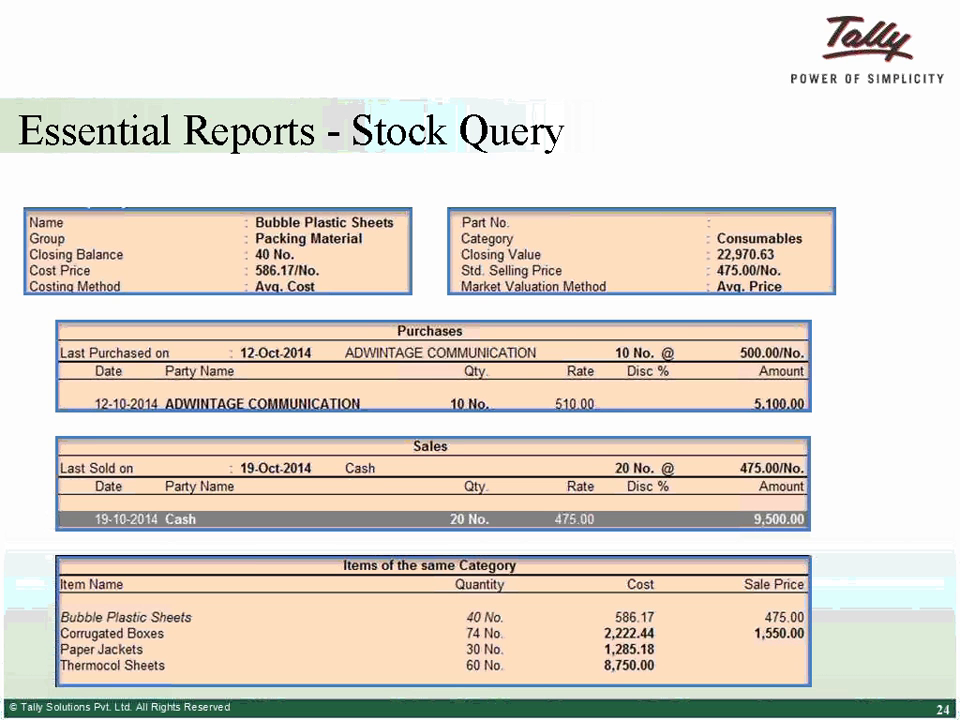
key("Right")
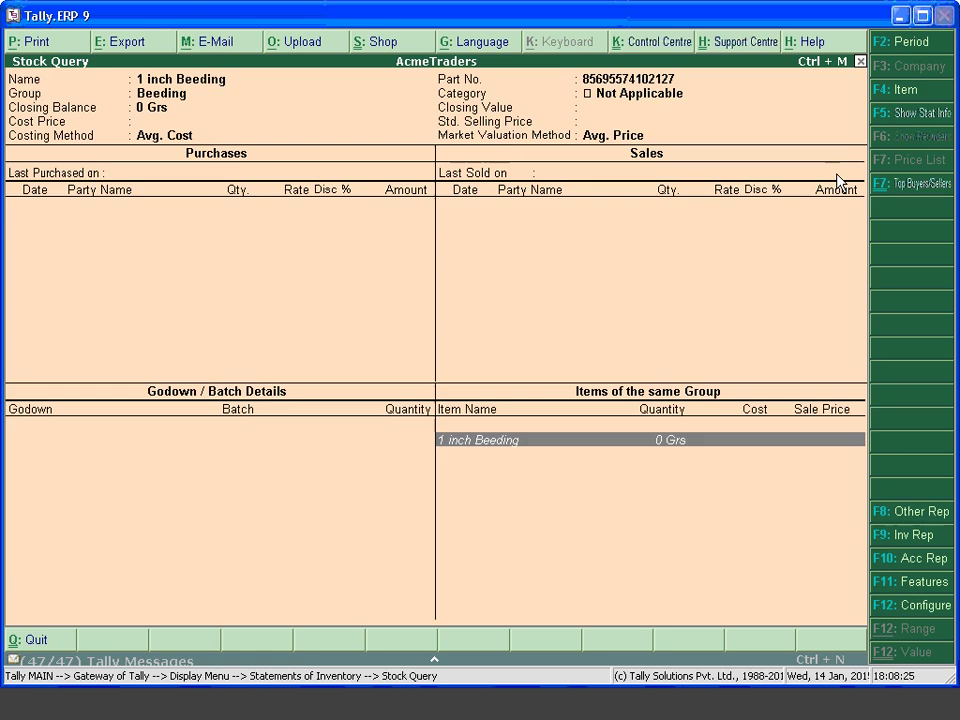
- Leave the Stock Query for 1 inch Beeding and return to the list of display reports
key("Escape")
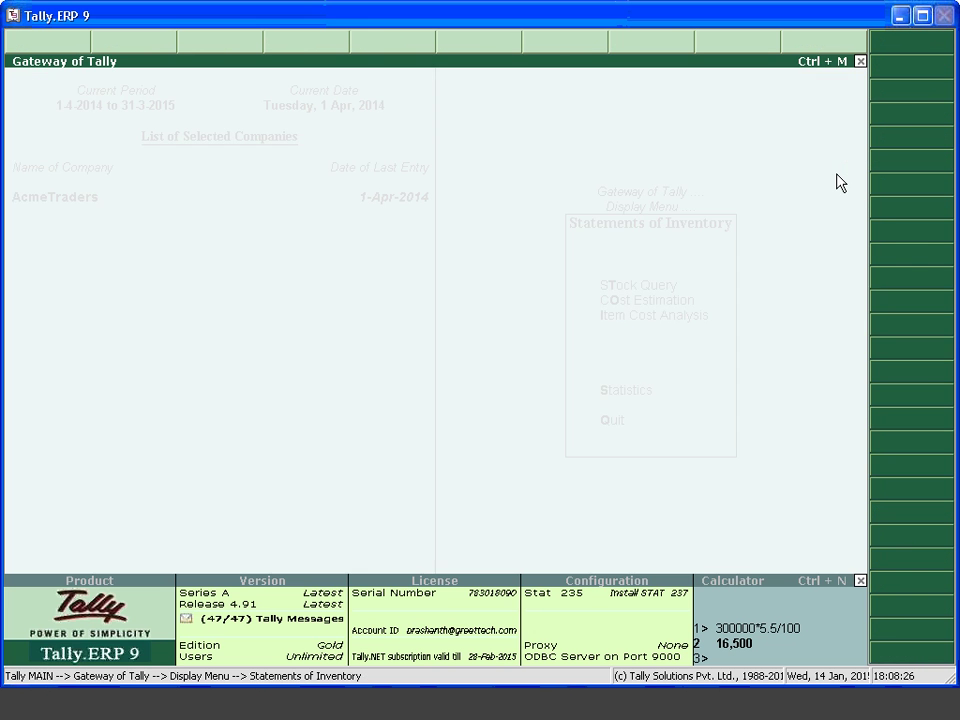
key("Escape")
key("Escape")
key("Return")
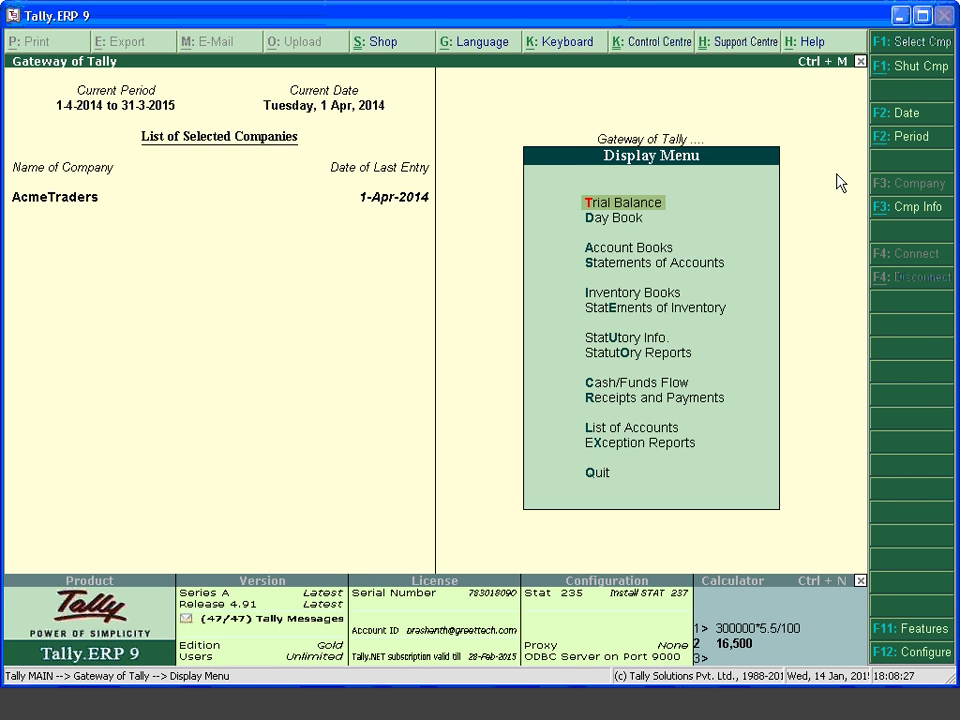
- Display the Sales Register from the Account Books reports
key("Down")
key("Down")
key("Down")
key("a")
key("Down")
key("Down")
key("Down")
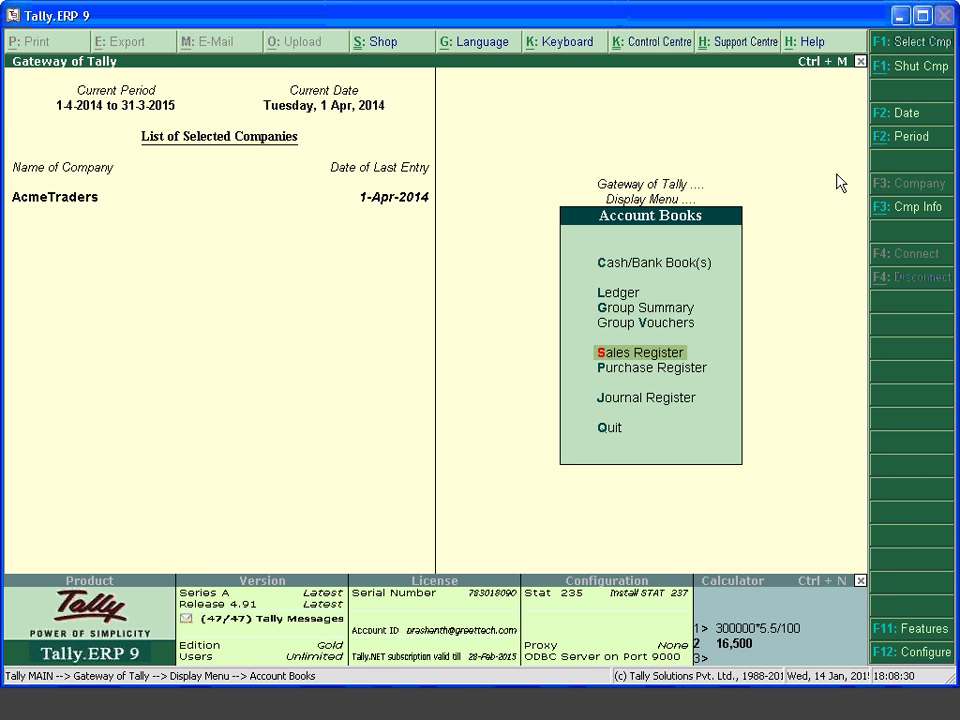
key("Return")
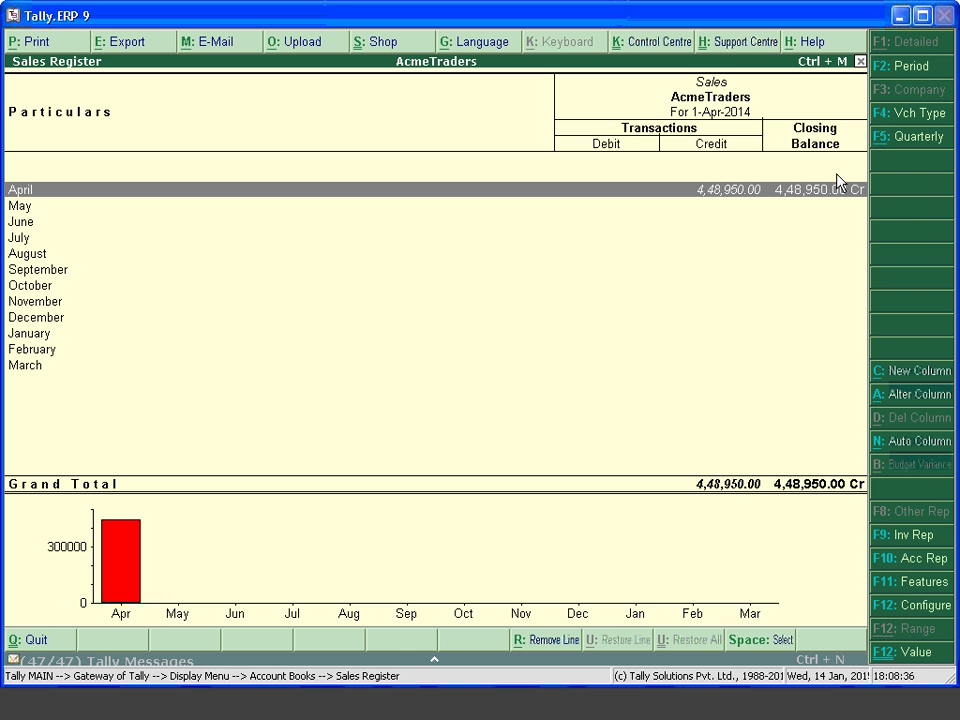
- Display April's sales vouchers as a columnar register with voucher type, voucher number and item value, and return to the Gateway of Tally
key("Return")
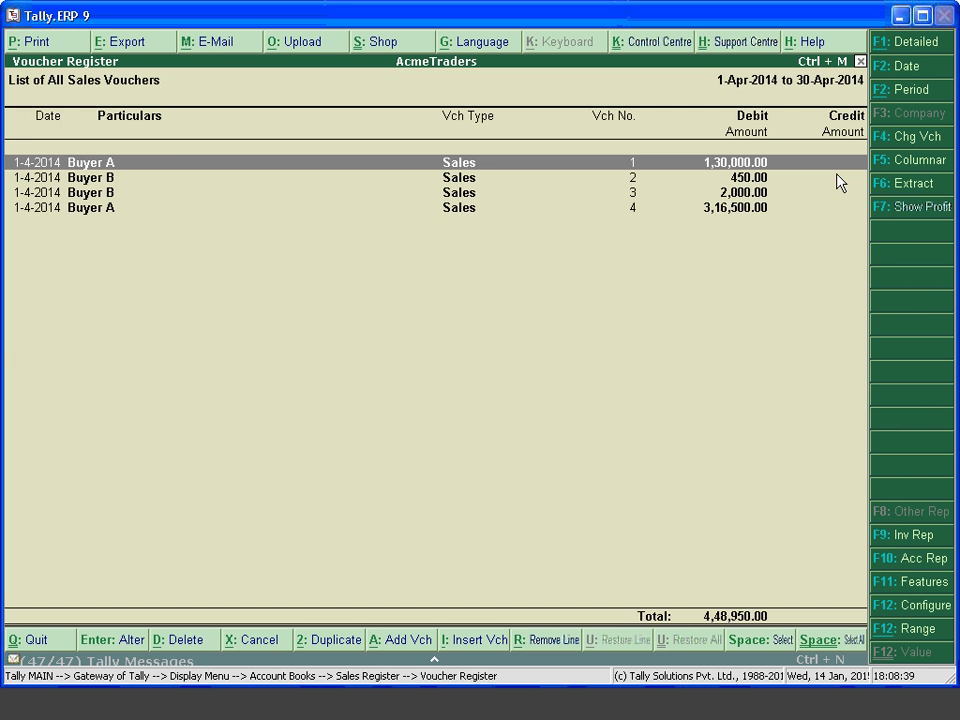
key("alt+F5")
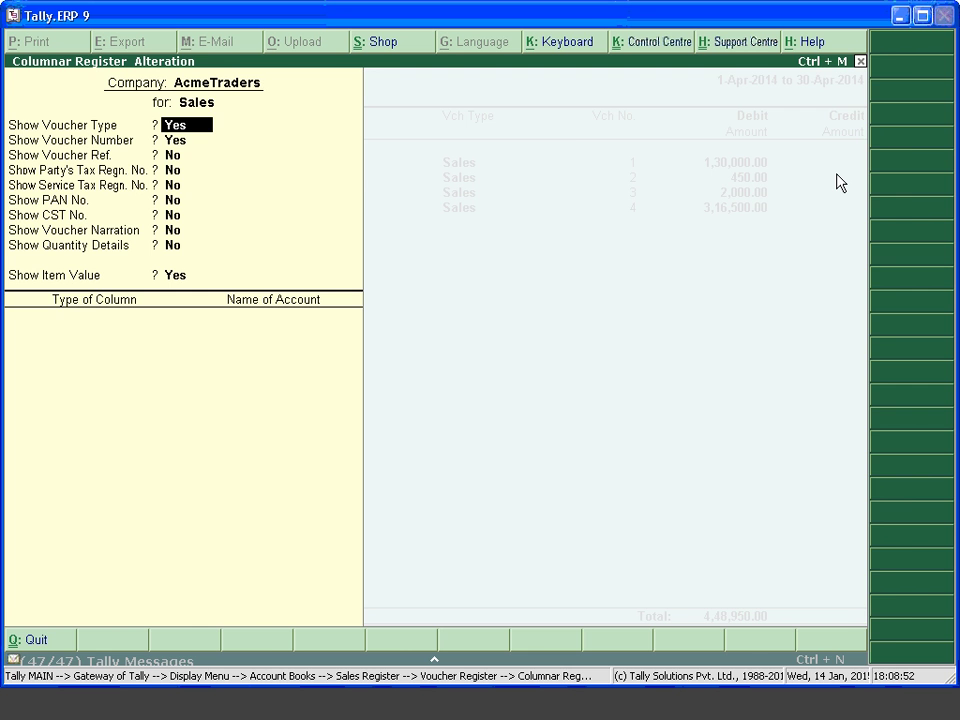
key("ctrl+a")
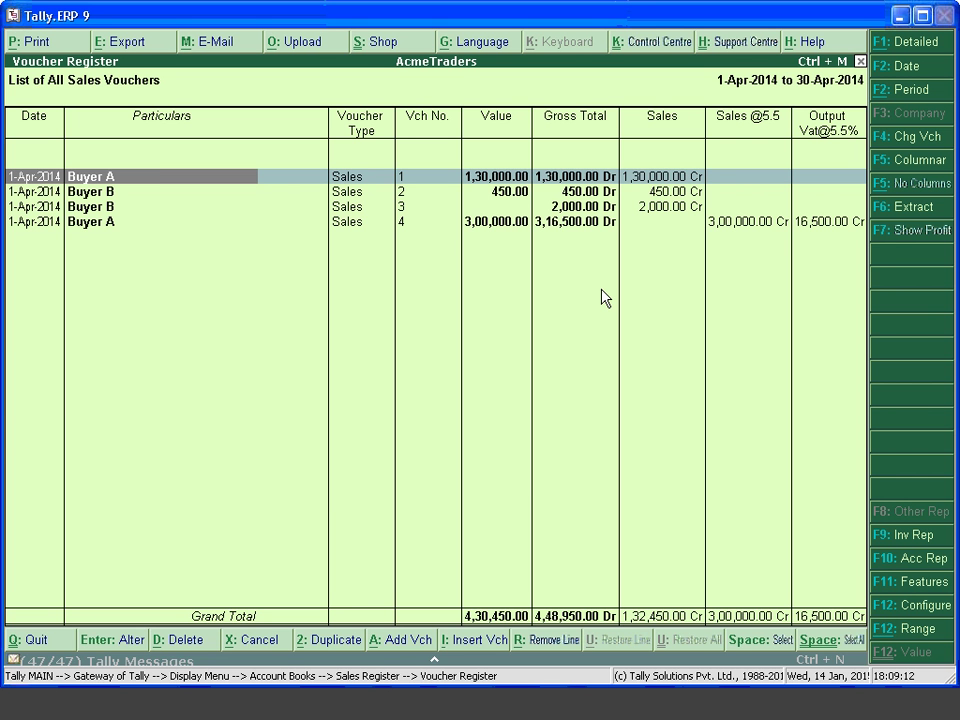
key("Escape")
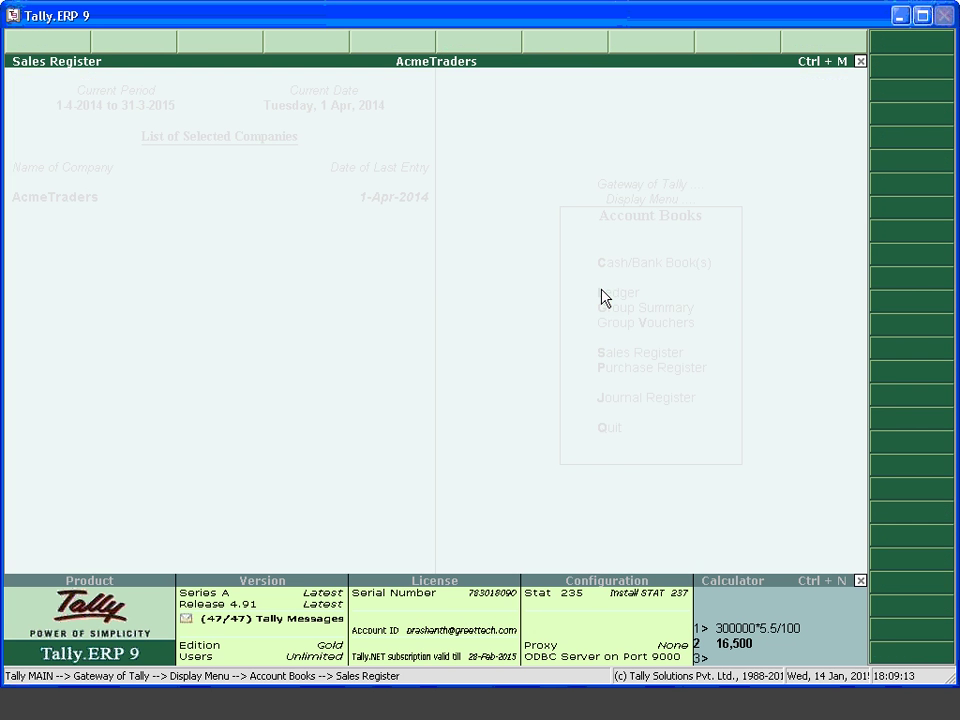
key("Escape")
key("Escape")
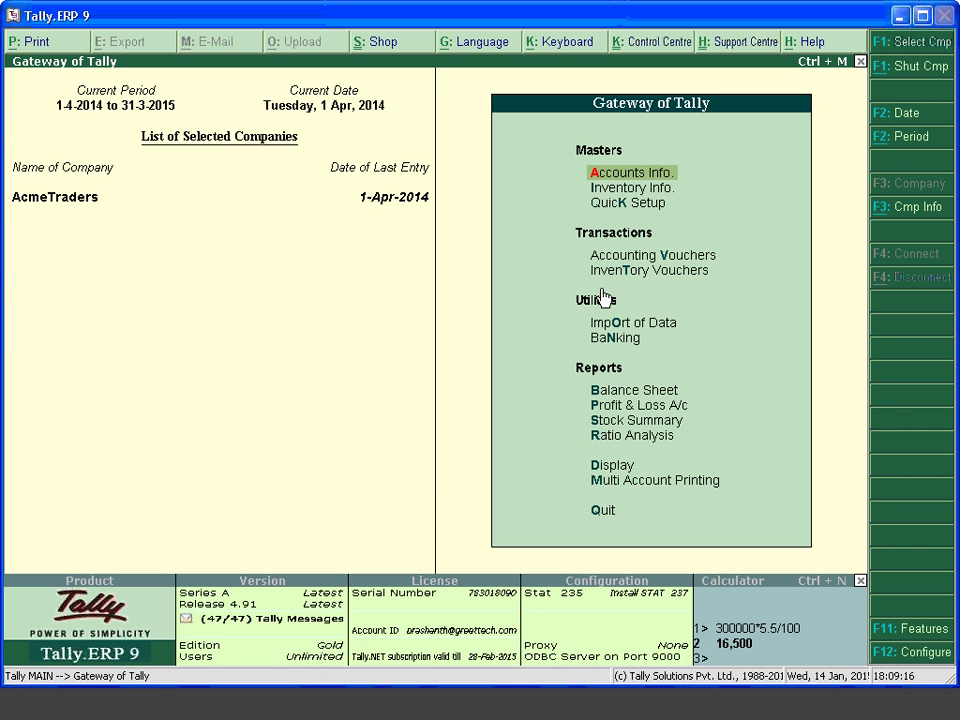
- Display the Purchase Register from the Account Books reports
key("d")
key("Down")
key("Down")
key("Down")
key("Up")
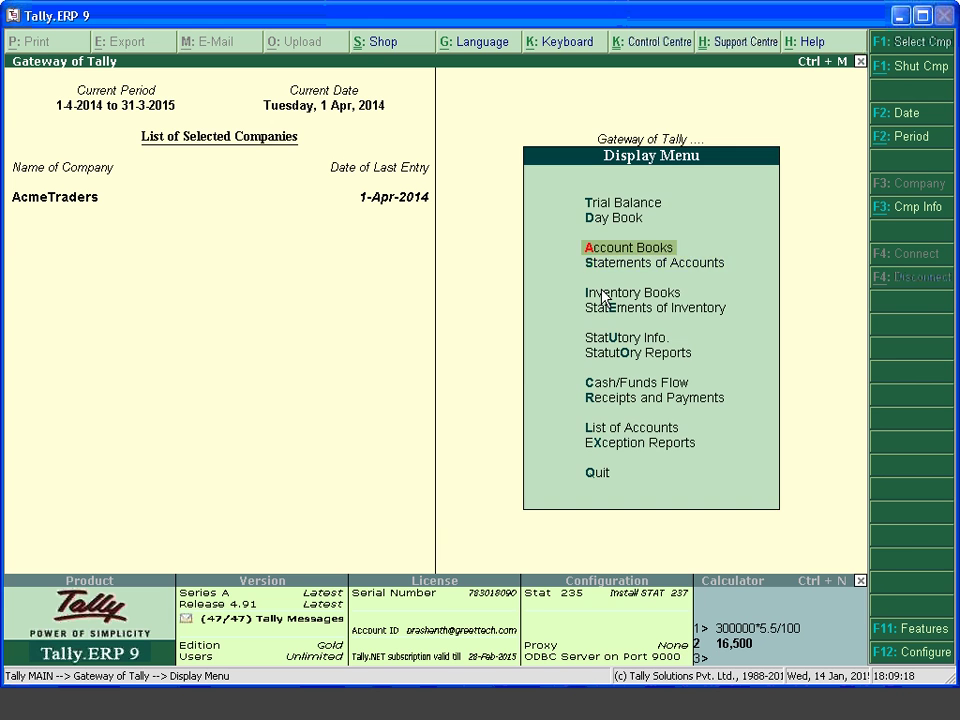
key("Return")
key("Down")
key("Down")
key("Down")
key("Down")
key("Return")
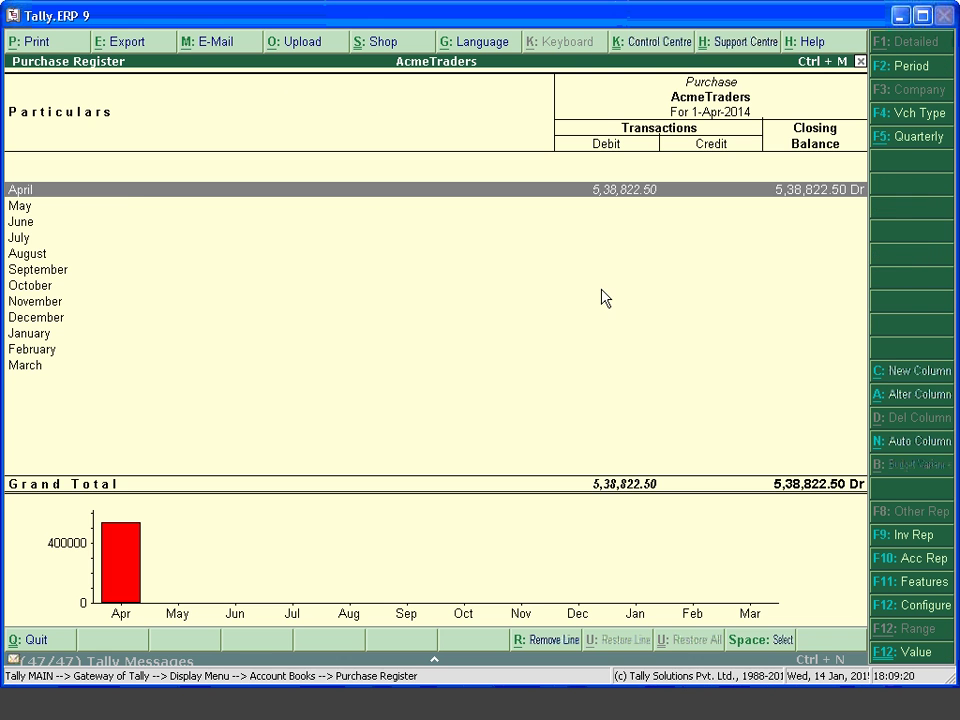
- Display April's purchase vouchers as a columnar register with voucher type, voucher number, item value and additional cost
key("Return")
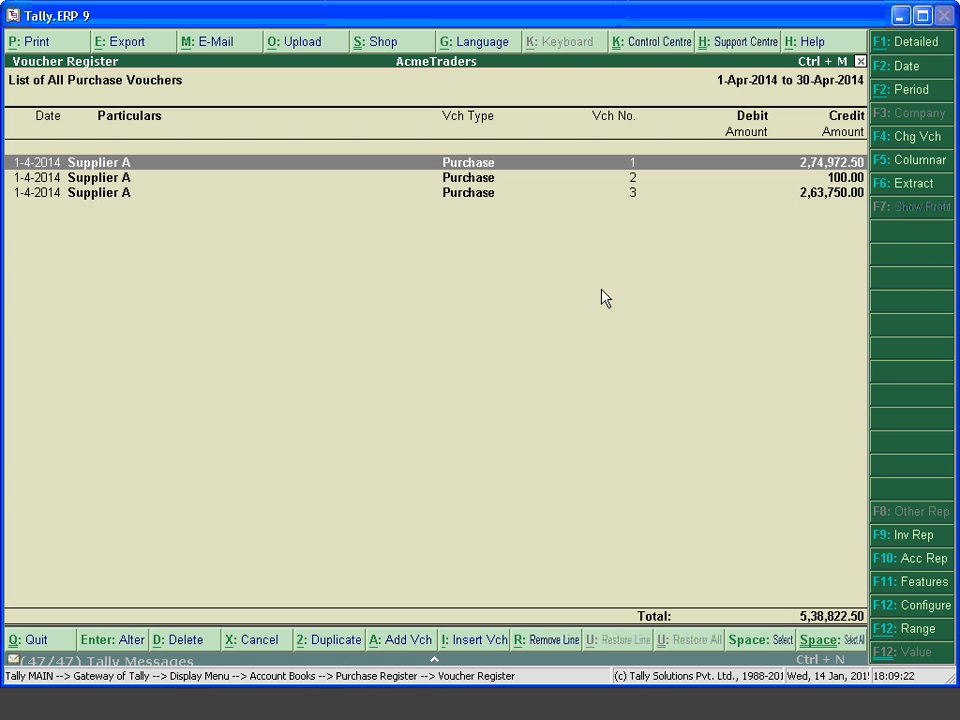
left_click(904, 166)
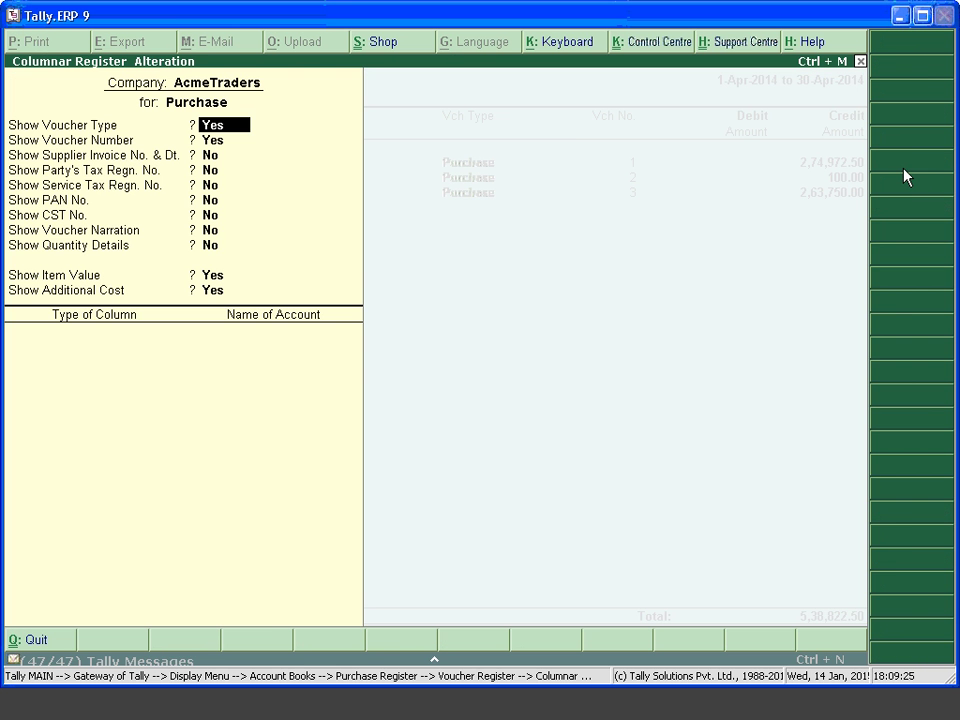
key("ctrl+a")
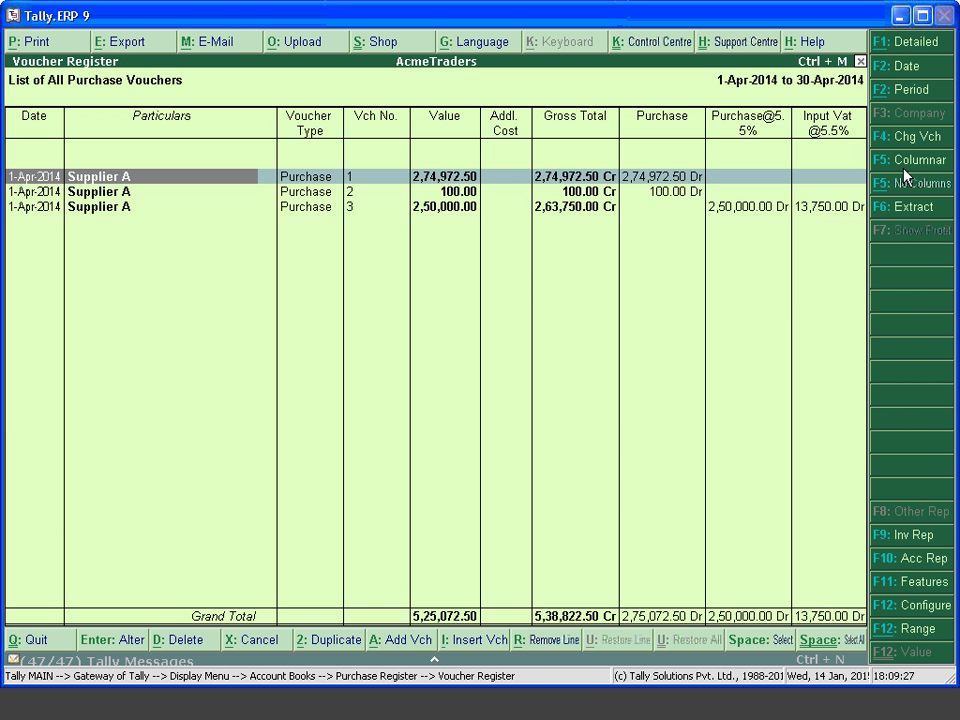